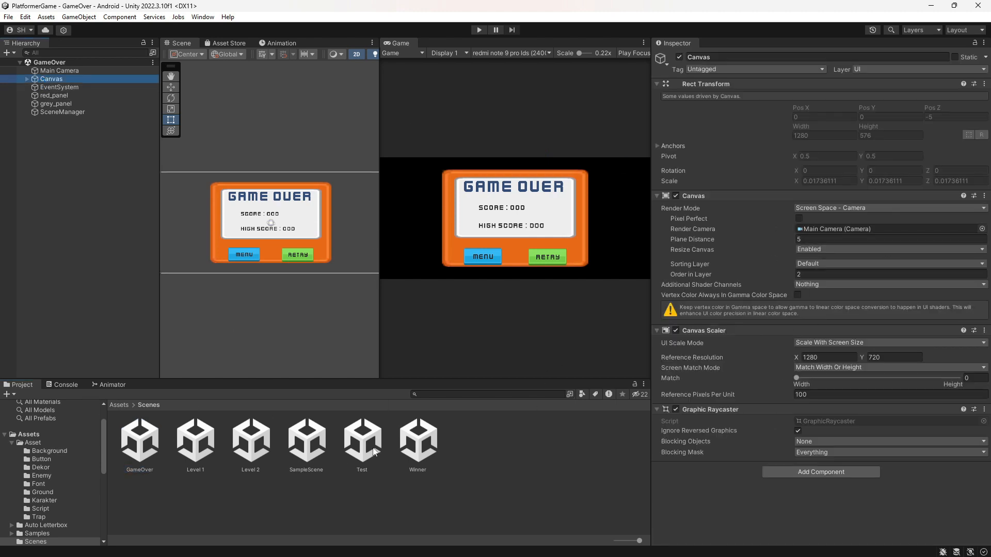
Open the Winner and GameOver scenes in alternation to compare their score and high score layouts
double_click(418, 442)
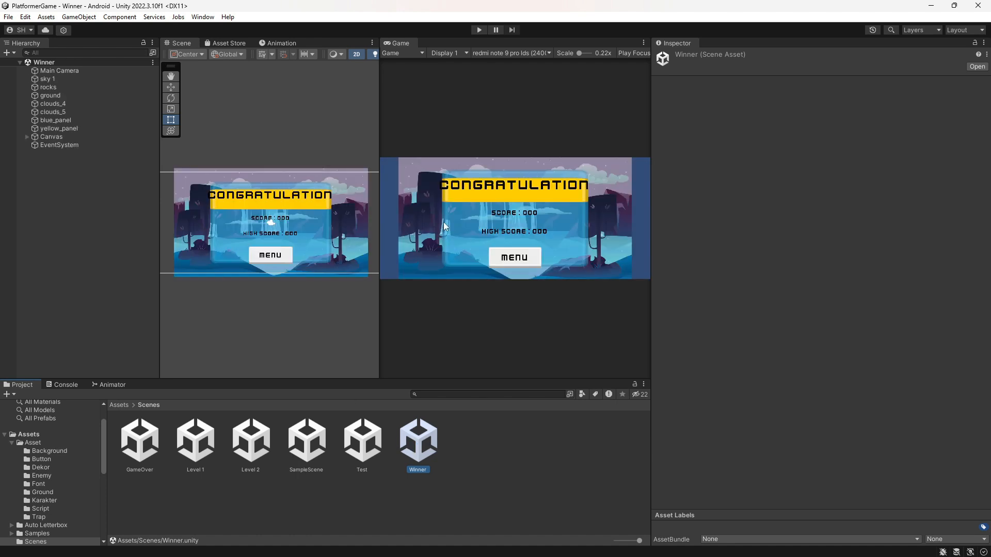
double_click(140, 444)
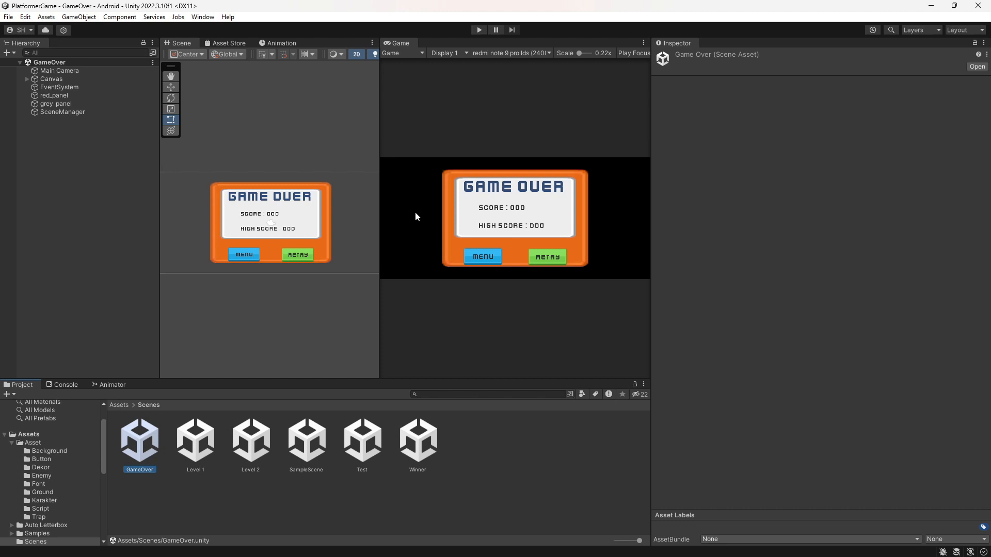
double_click(418, 442)
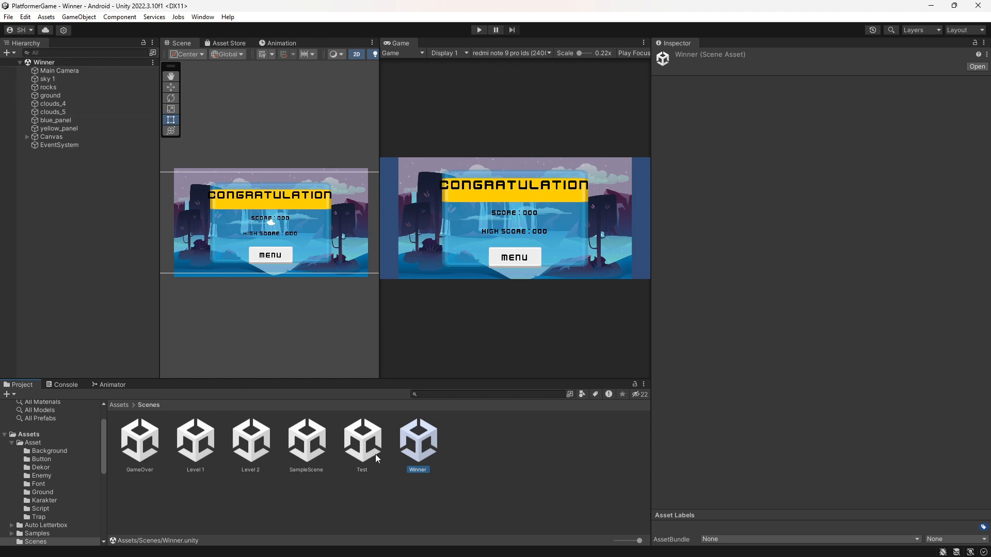
double_click(129, 461)
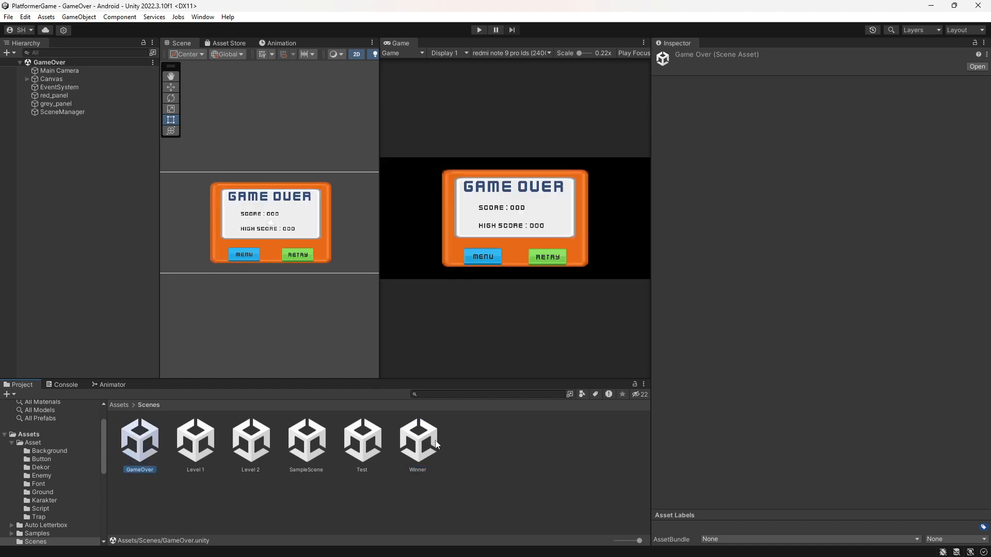
double_click(418, 440)
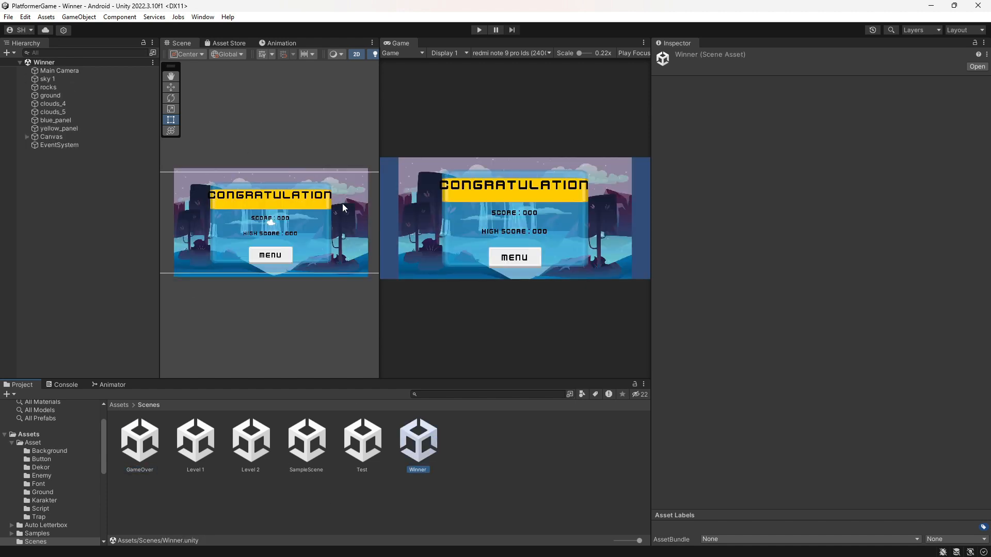
Open the Level 1 scene and playtest it, collecting coins until the character falls into the water
double_click(189, 458)
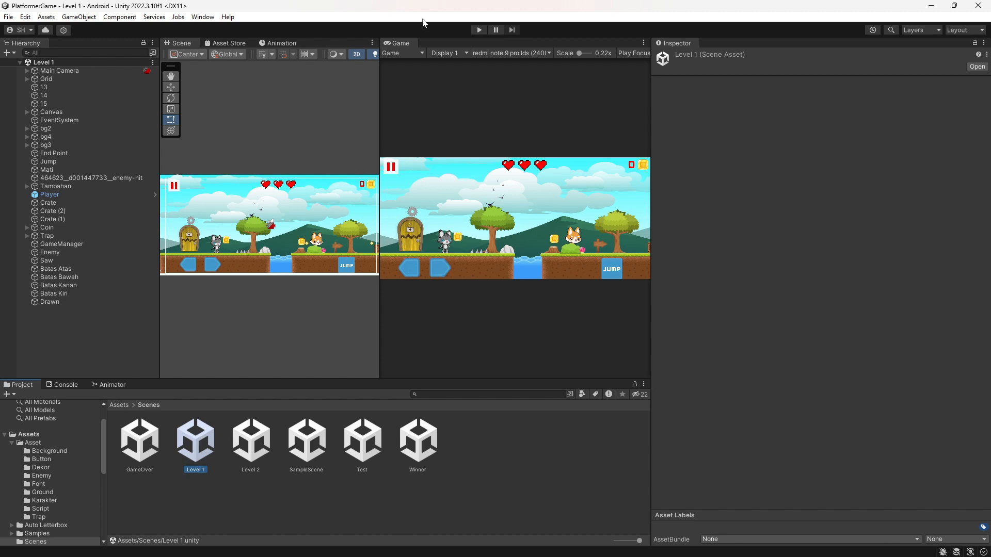
click(479, 30)
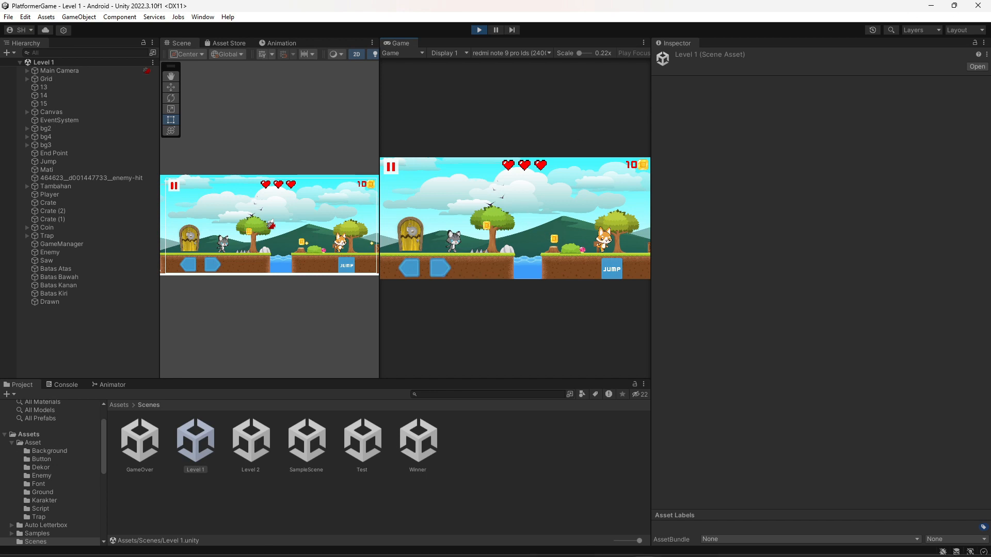
key(d)
key(space)
key(d)
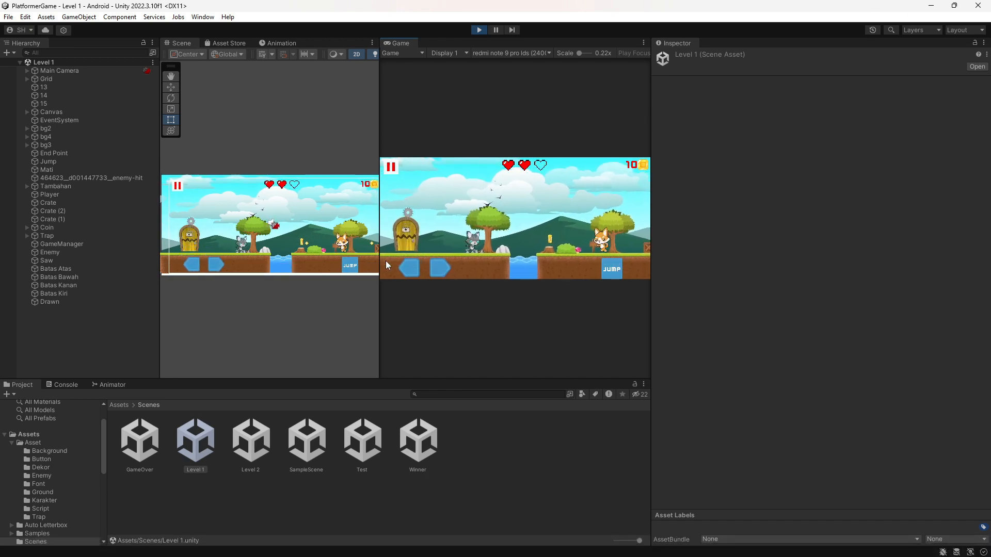
key(a)
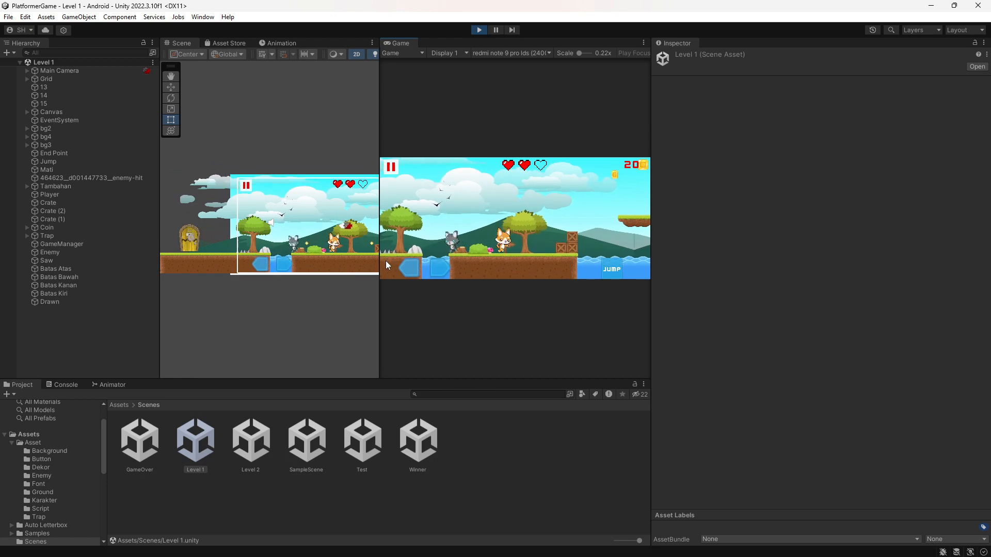
key(space)
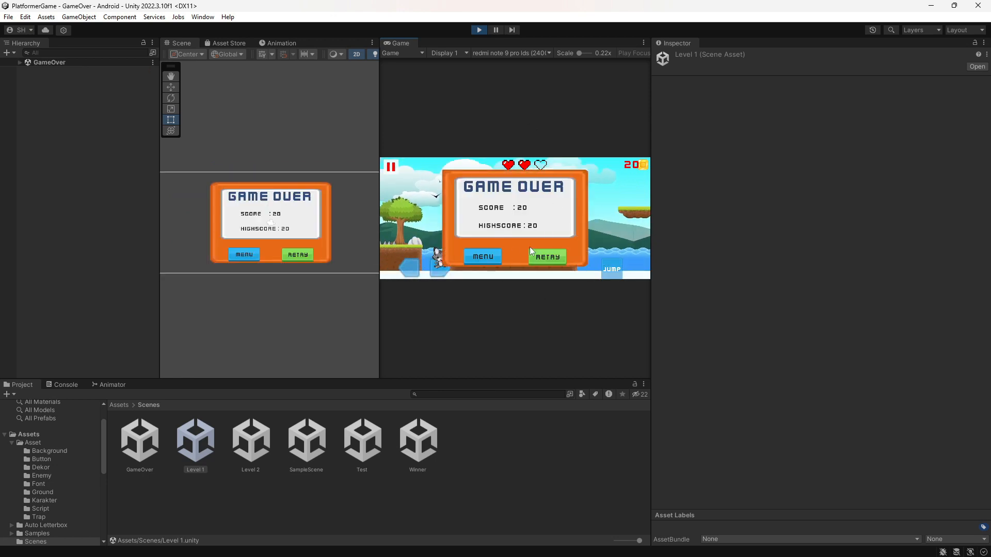
Retry the level from the game over panel, play until the character dies, retry again and stop the playtest
click(556, 256)
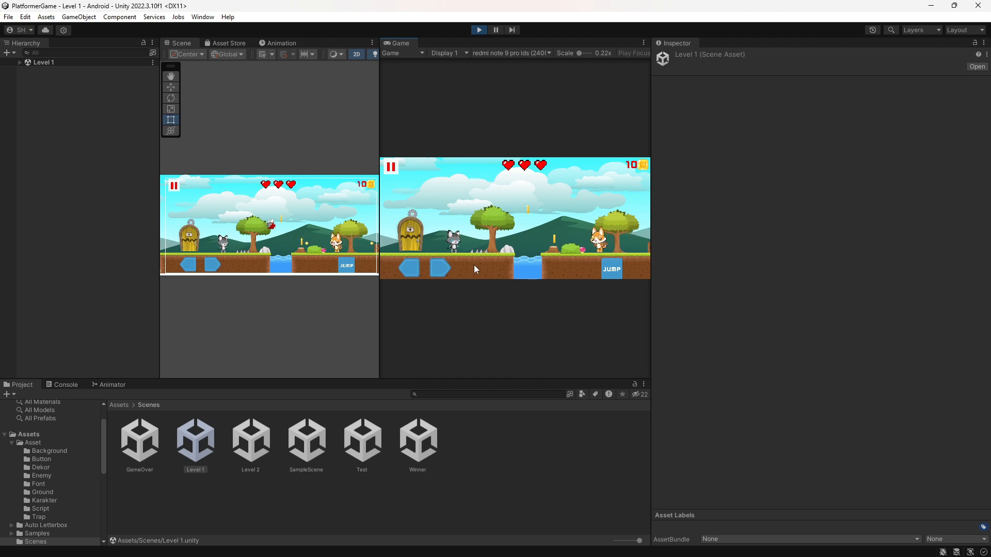
key(Right)
key(space)
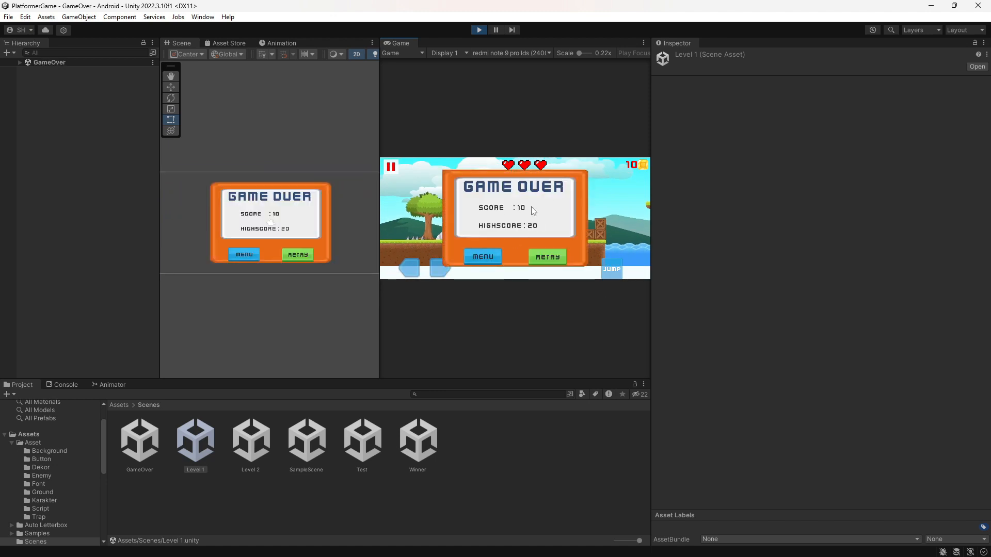
click(548, 258)
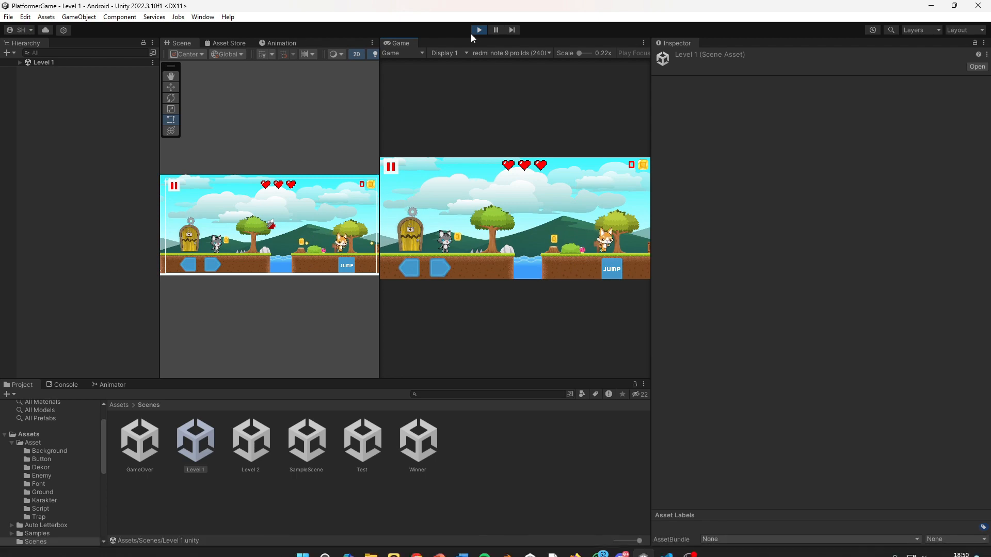
click(476, 30)
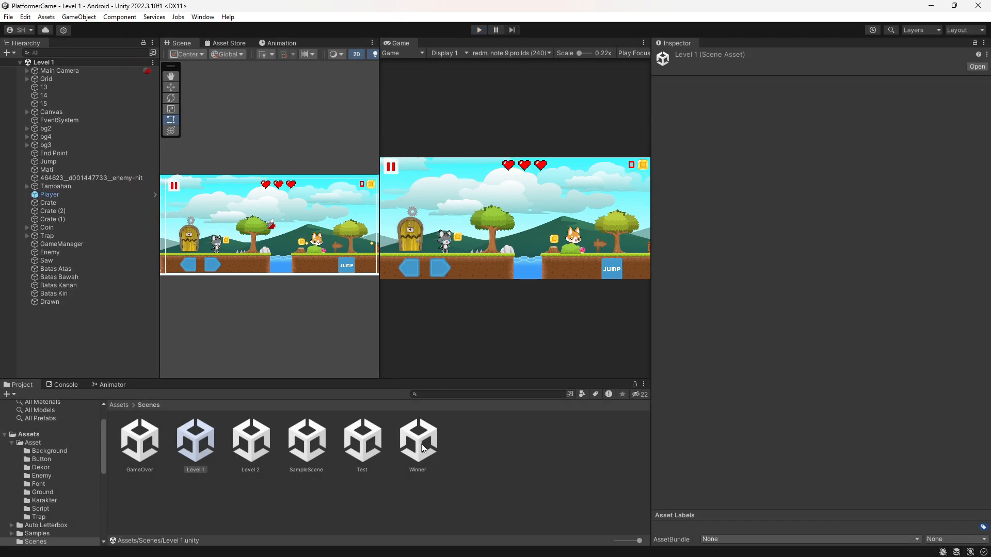
Open the GameOver scene and review the GameOver script attached to its Main Camera, dismissing the editor's notifications
double_click(131, 449)
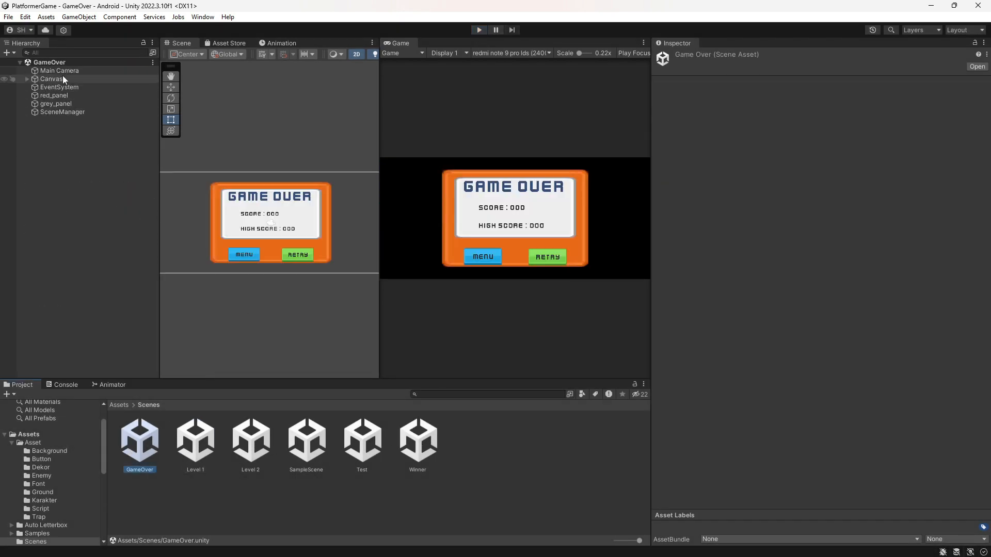
click(60, 71)
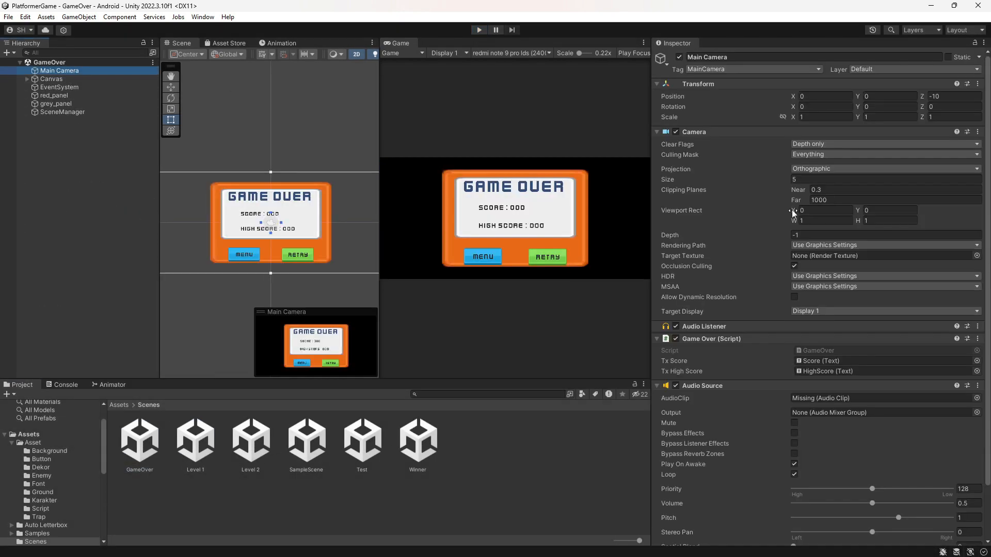
double_click(849, 350)
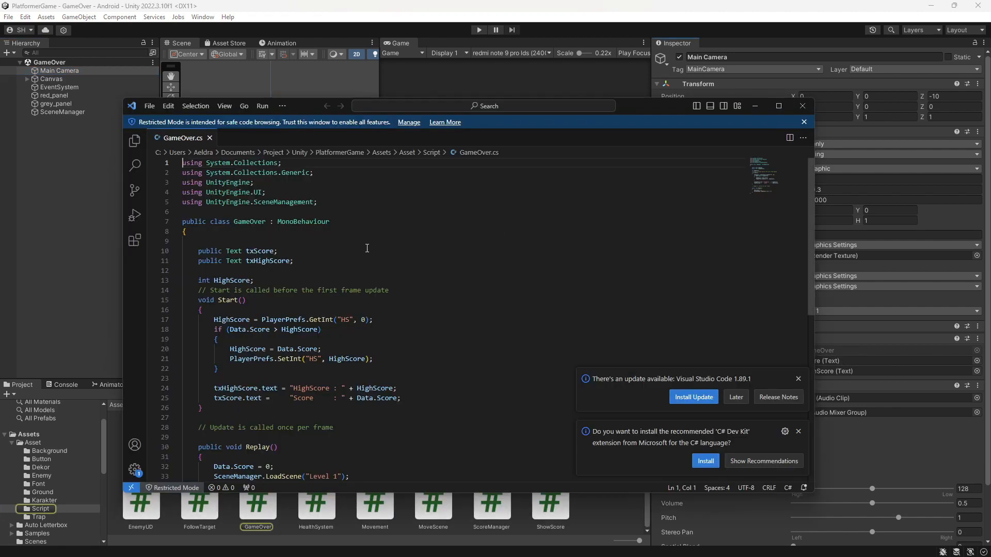
click(798, 379)
click(798, 431)
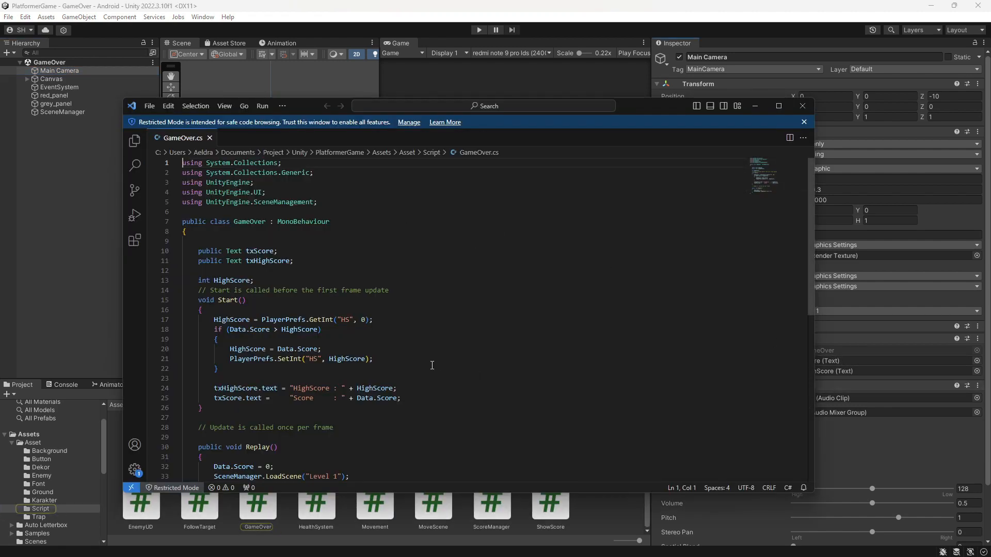
scroll(317, 303, down, 2)
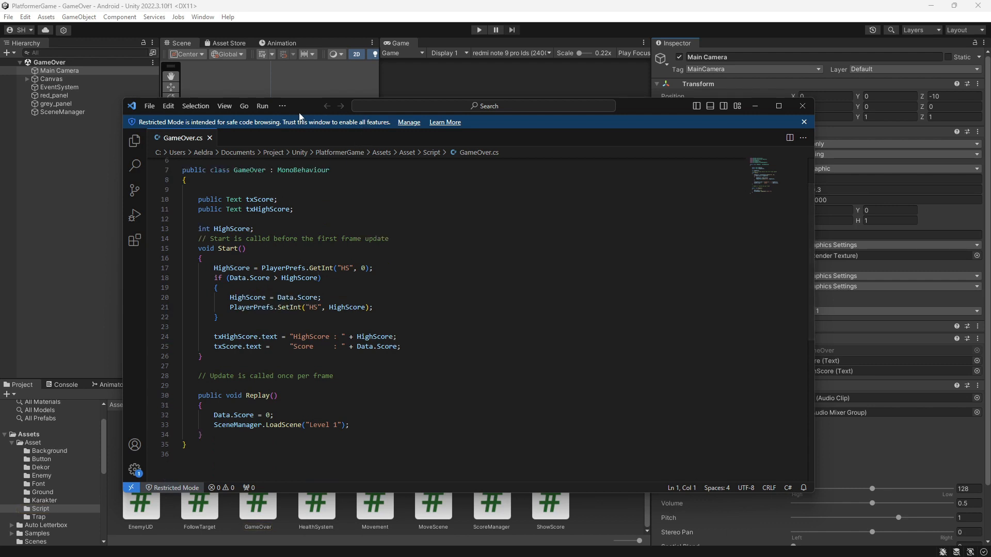
drag(300, 110, 325, 80)
scroll(265, 237, up, 2)
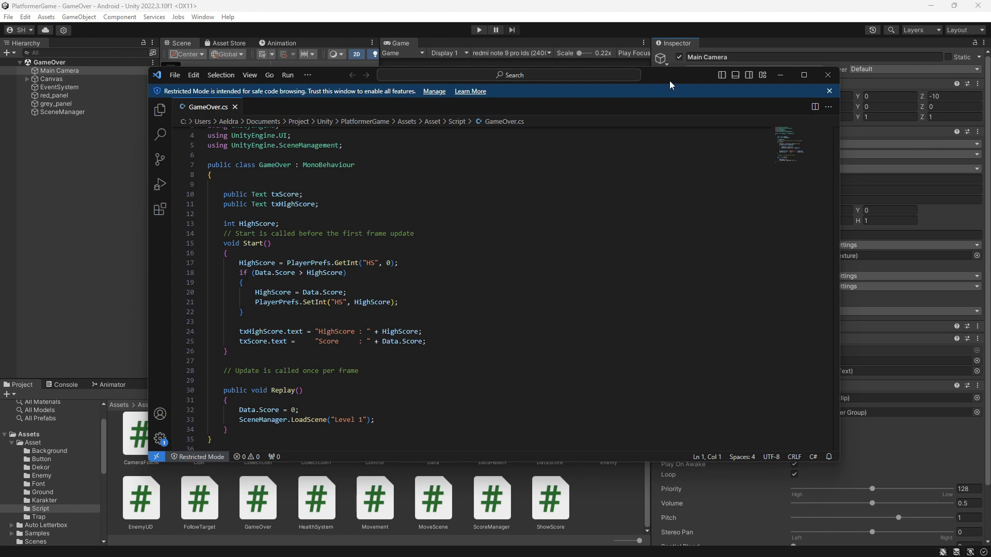
Open the Data script from the project's Script folder and inspect its static Score variable declaration
drag(671, 83, 802, 43)
click(430, 456)
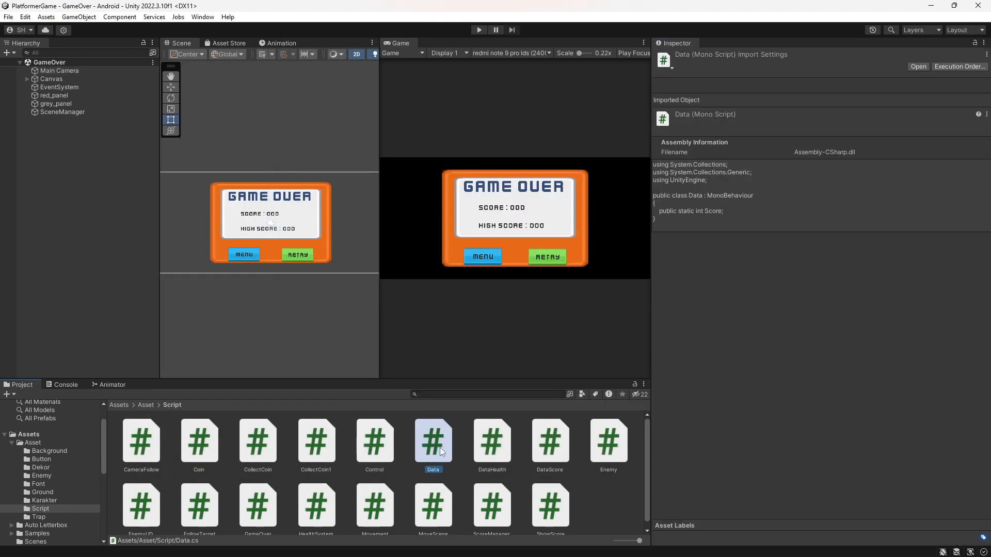
double_click(440, 448)
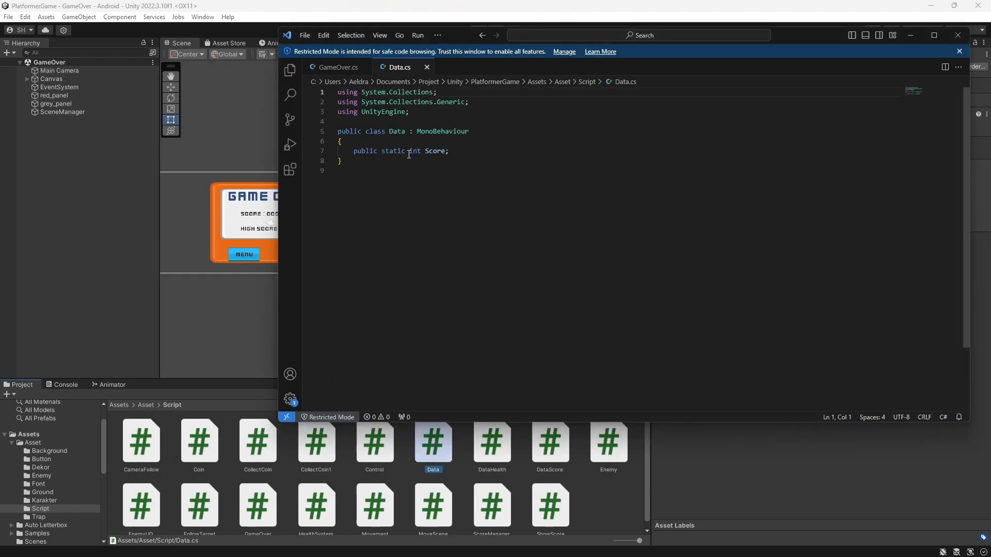
drag(408, 154, 445, 151)
click(332, 81)
Examine the HighScore variable and the txScore line that uses Data.Score in GameOver.cs
click(336, 67)
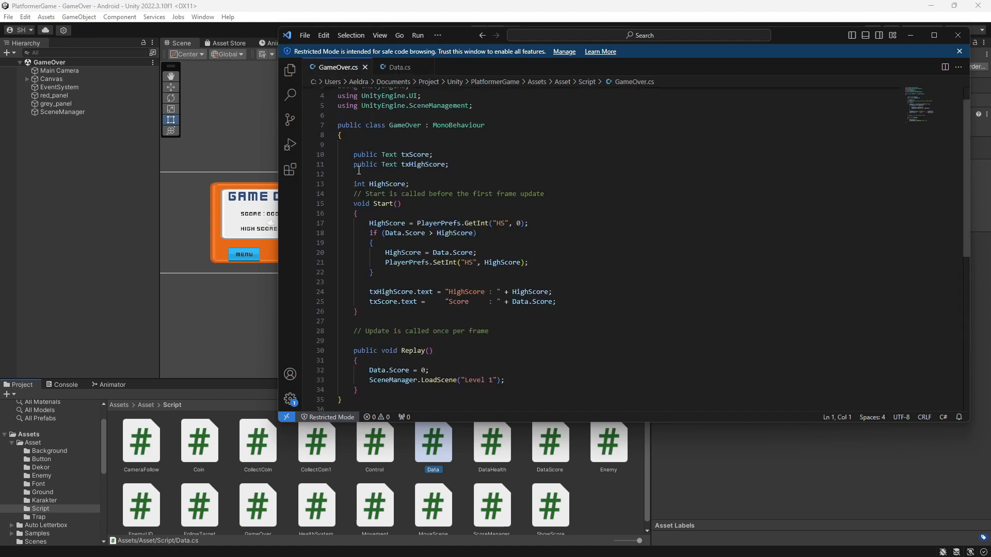
drag(354, 185, 402, 193)
click(530, 308)
double_click(516, 306)
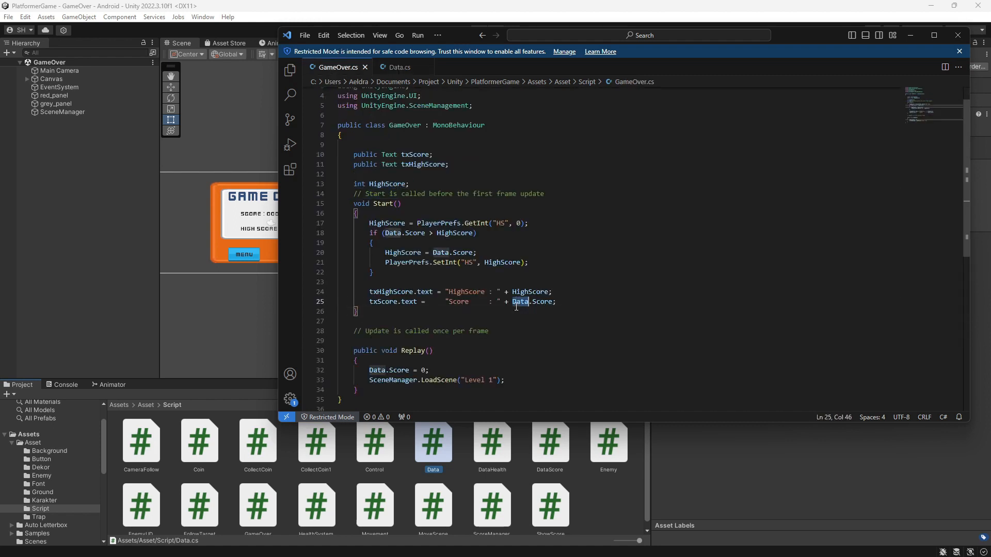
click(370, 301)
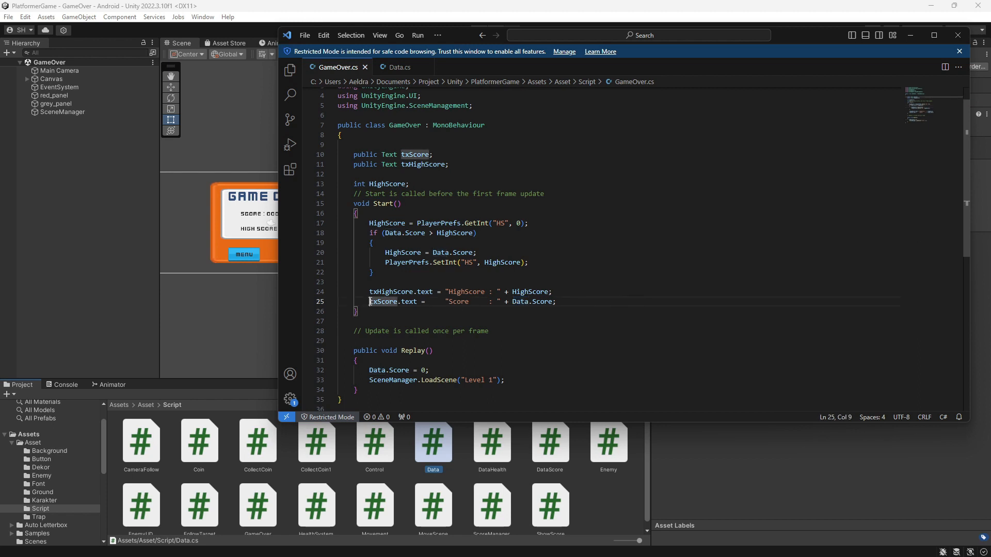
click(520, 308)
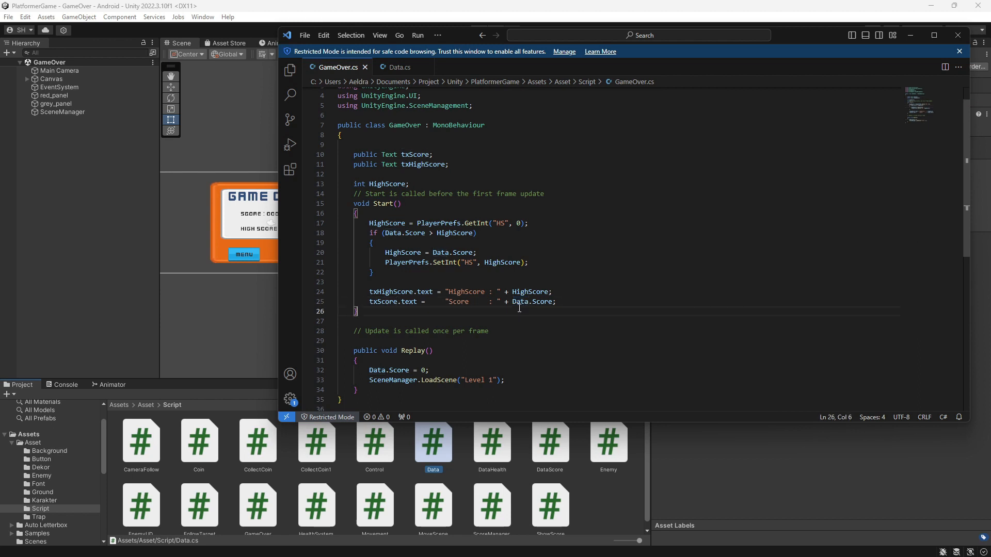
Inspect the Data class name and its Score variable in Data.cs
click(404, 73)
click(394, 132)
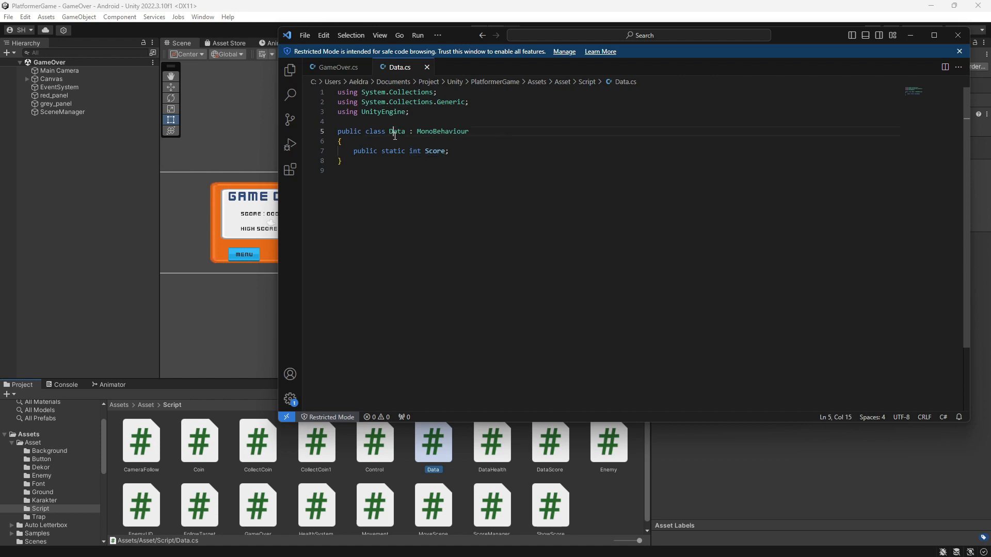
double_click(395, 134)
click(394, 141)
double_click(392, 135)
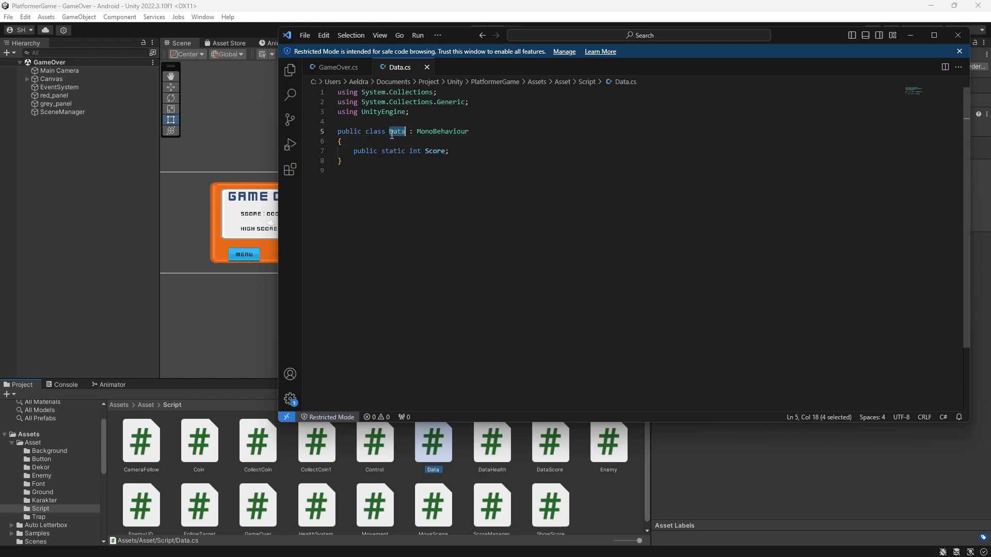
double_click(433, 151)
Trace the Data.Score reference in GameOver.cs and review the Replay function that loads Level 1
click(340, 67)
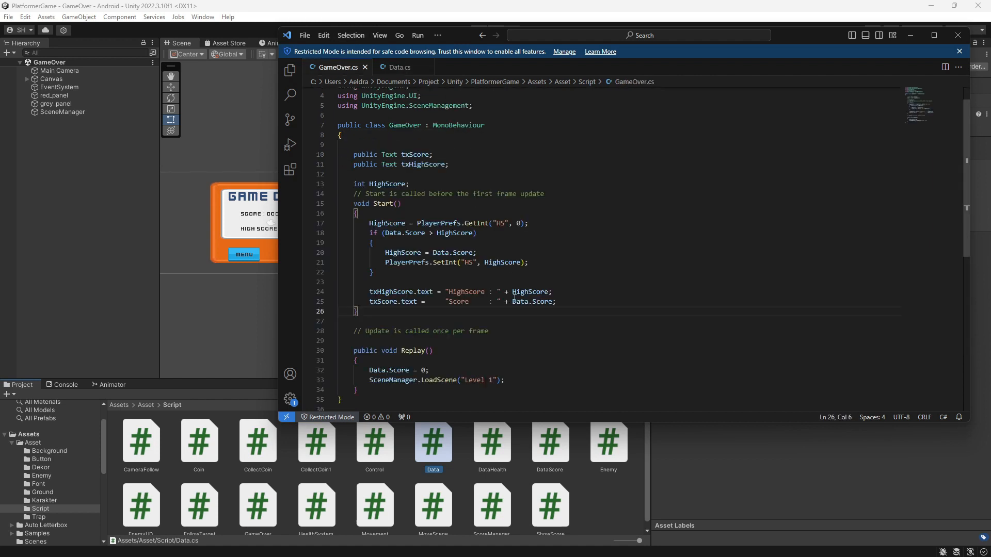
double_click(520, 301)
double_click(541, 301)
scroll(522, 301, down, 2)
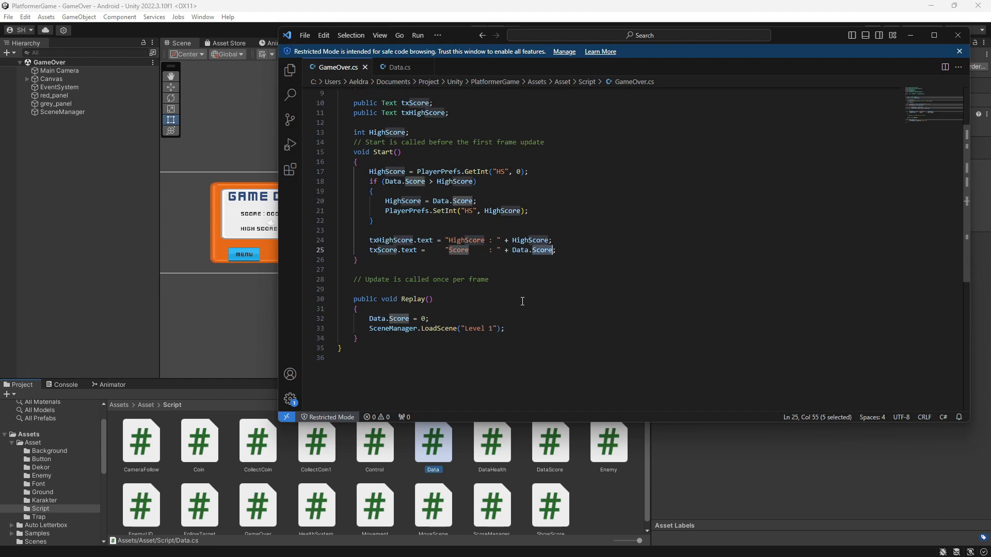
click(502, 329)
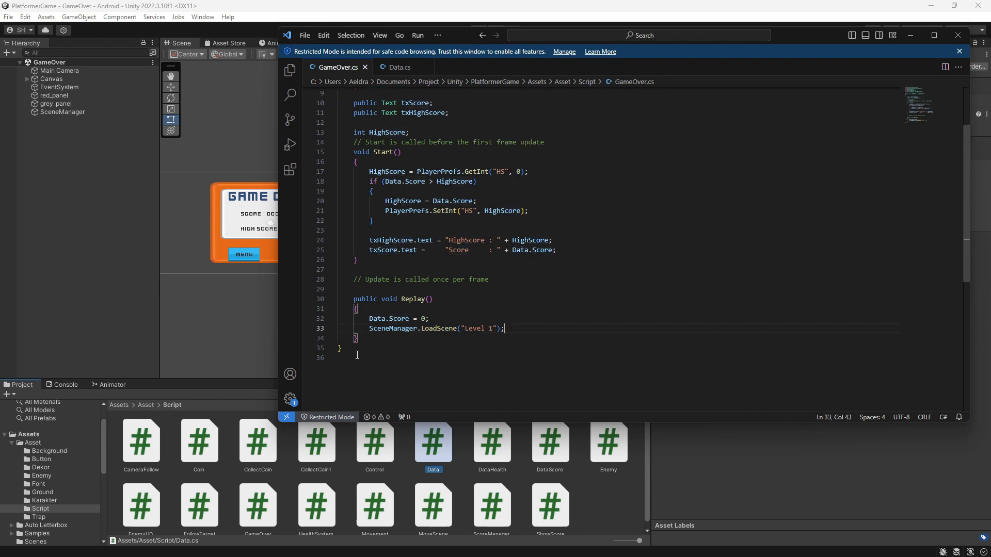
scroll(403, 174, up, 3)
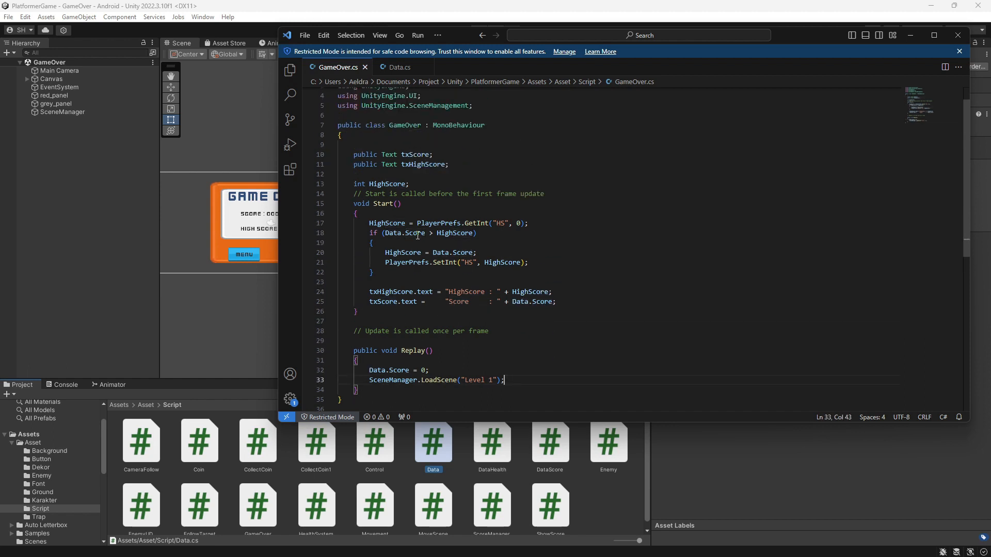
scroll(403, 174, down, 1)
Minimize the code editor and return to the project's Scenes folder in Unity
click(915, 39)
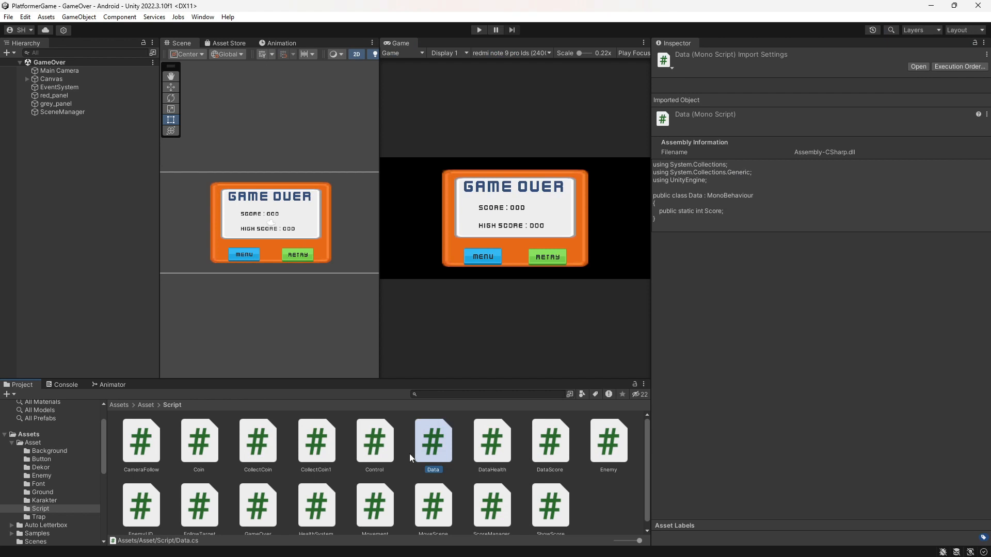
click(114, 405)
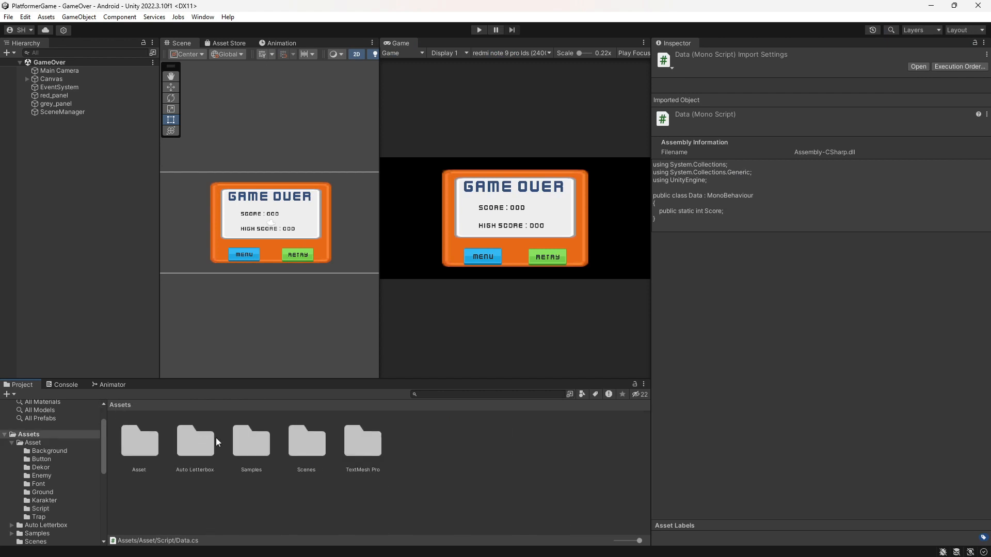
double_click(301, 444)
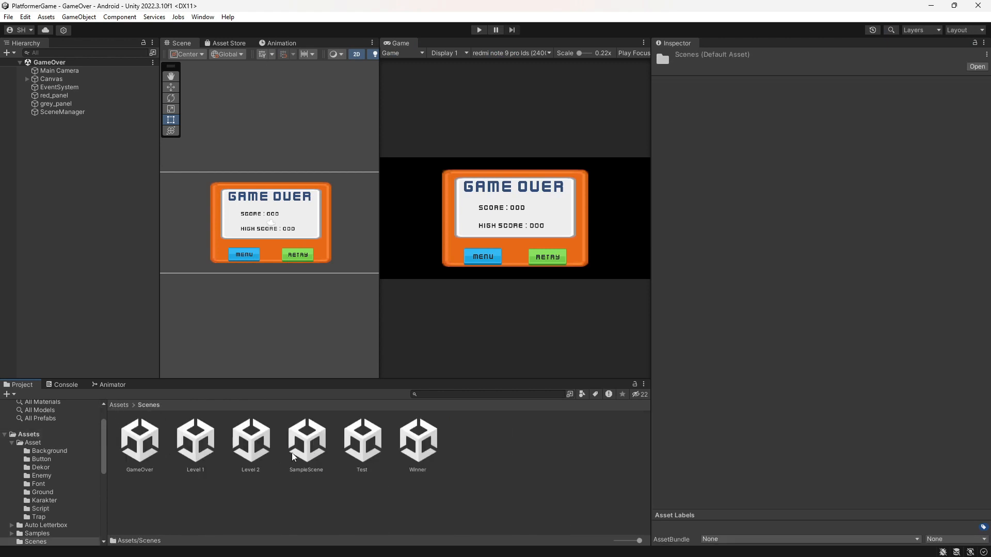
Open the Level 1 scene and duplicate its End Point door object
double_click(404, 446)
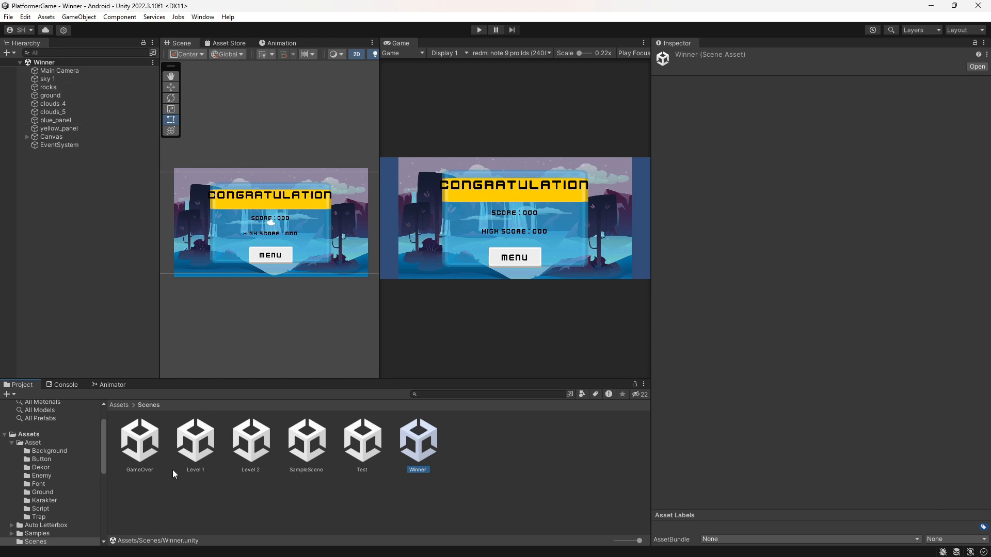
double_click(196, 441)
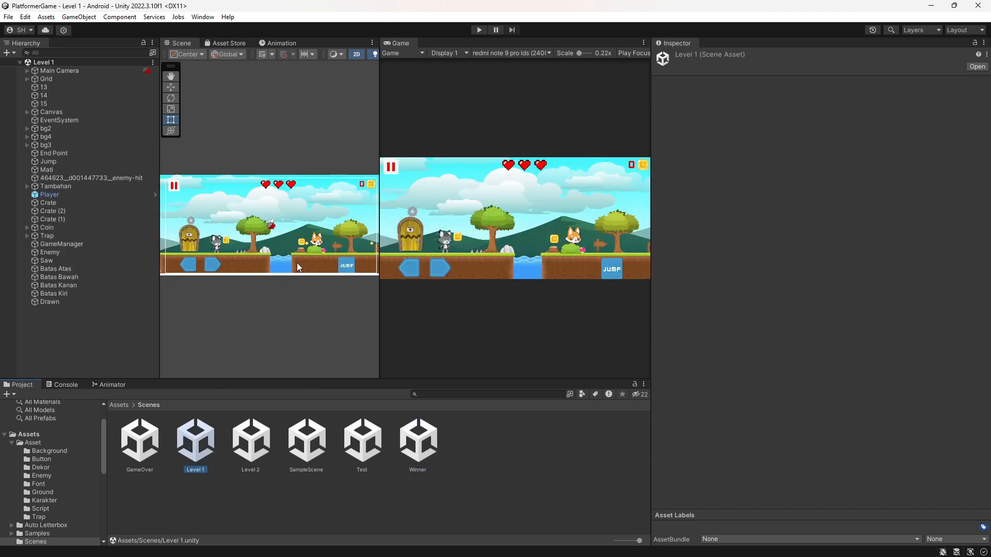
scroll(321, 310, up, 2)
click(239, 249)
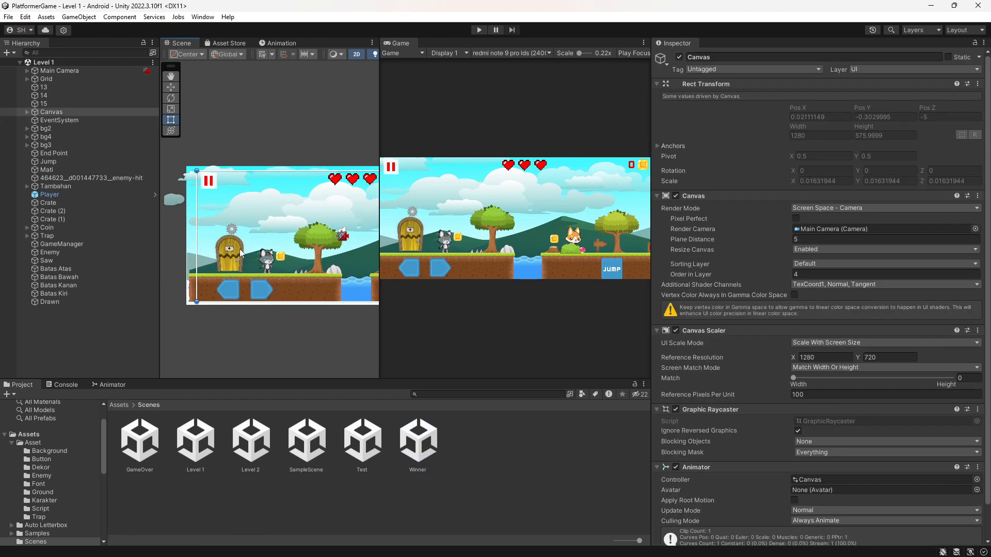
click(239, 249)
click(78, 154)
right_click(77, 154)
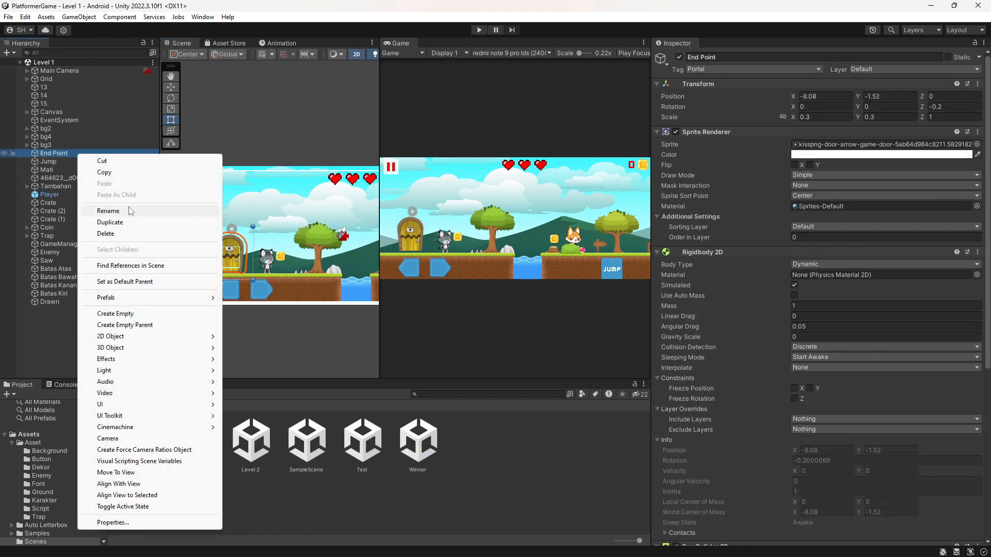
click(136, 222)
Move the duplicated End Point door along the X axis to about 2.91, beside the fox
scroll(233, 250, down, 2)
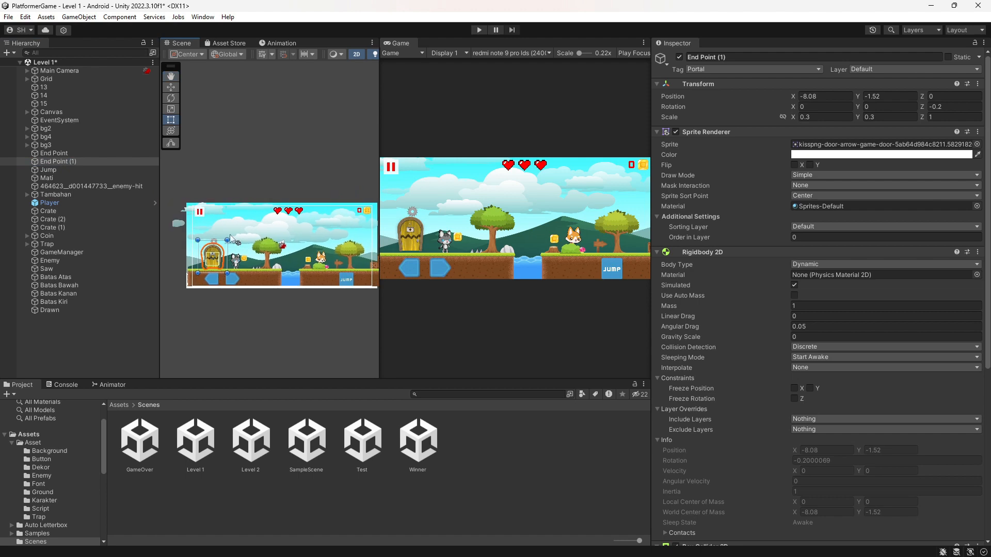
click(171, 87)
drag(252, 258, 346, 259)
scroll(334, 271, up, 2)
scroll(334, 271, up, 2)
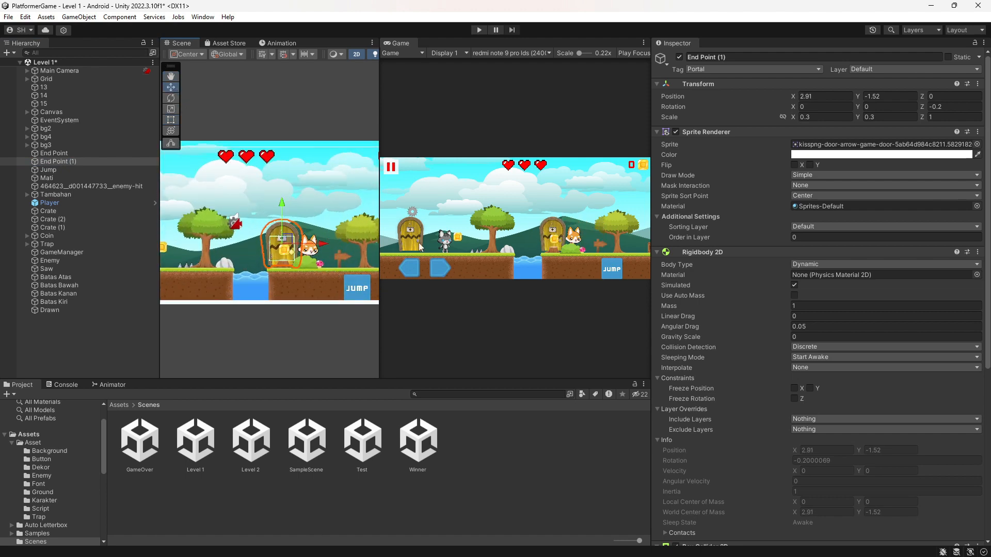
Create a new tag named Winner in the project's tag list
scroll(791, 369, down, 5)
scroll(791, 369, up, 5)
scroll(345, 293, up, 1)
scroll(803, 356, down, 5)
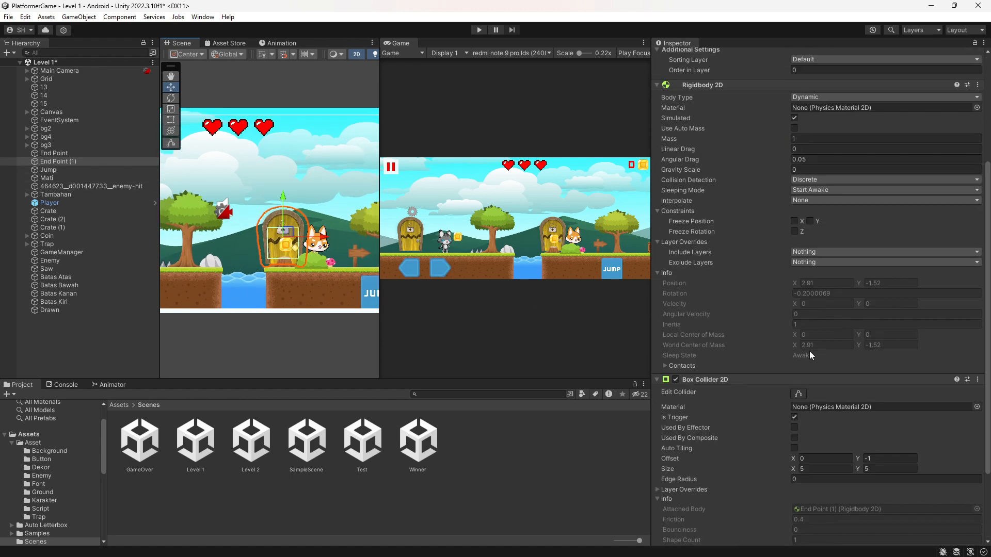
scroll(812, 255, up, 5)
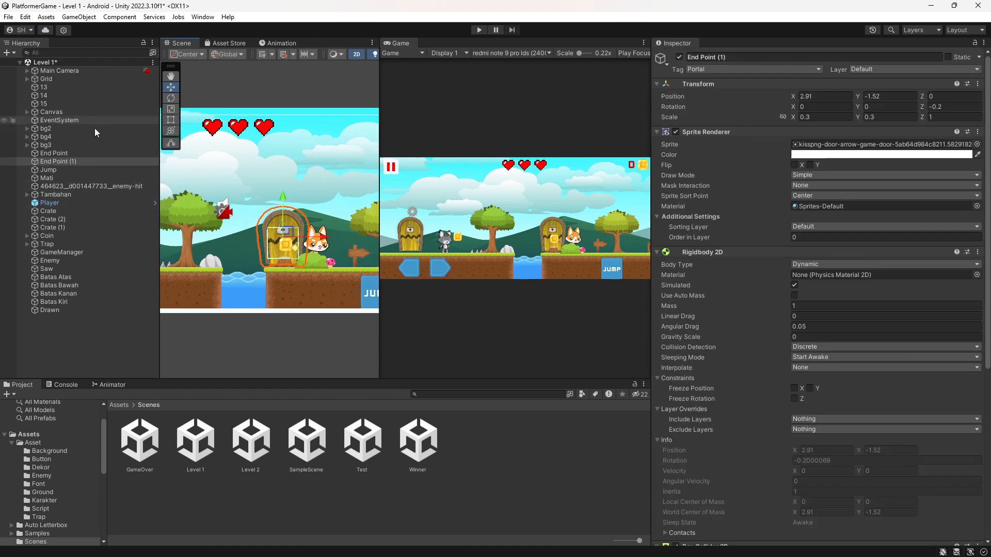
scroll(258, 252, down, 4)
middle_drag(203, 244, 306, 244)
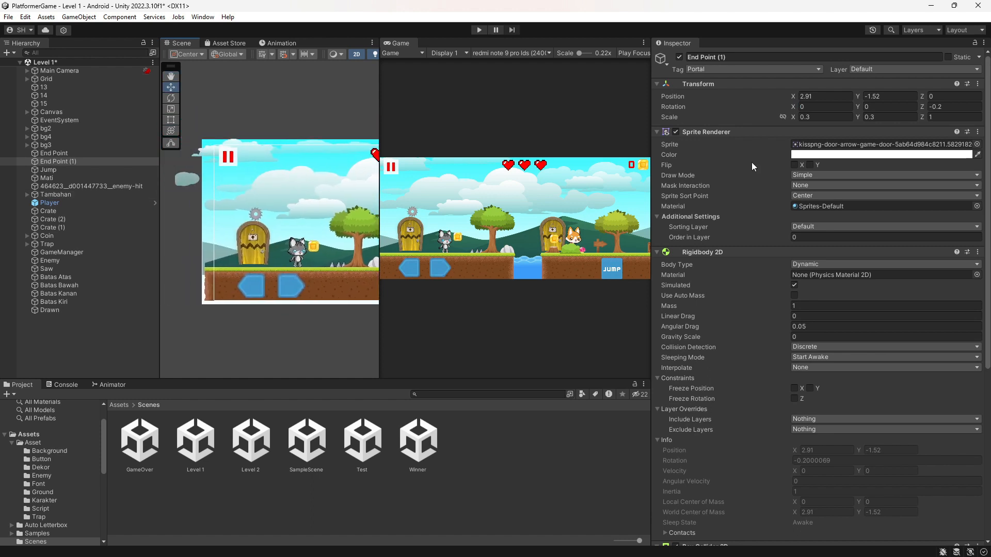
click(735, 73)
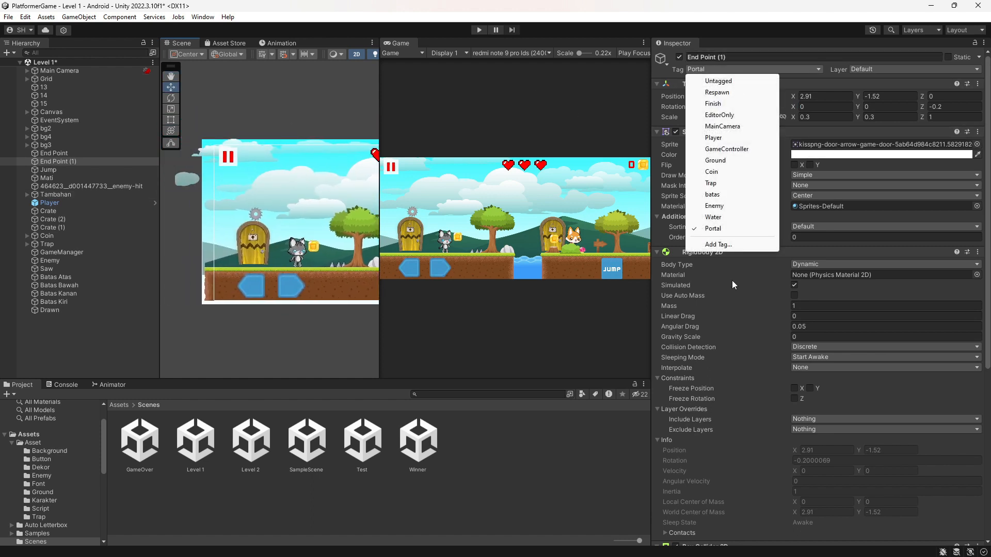
click(731, 245)
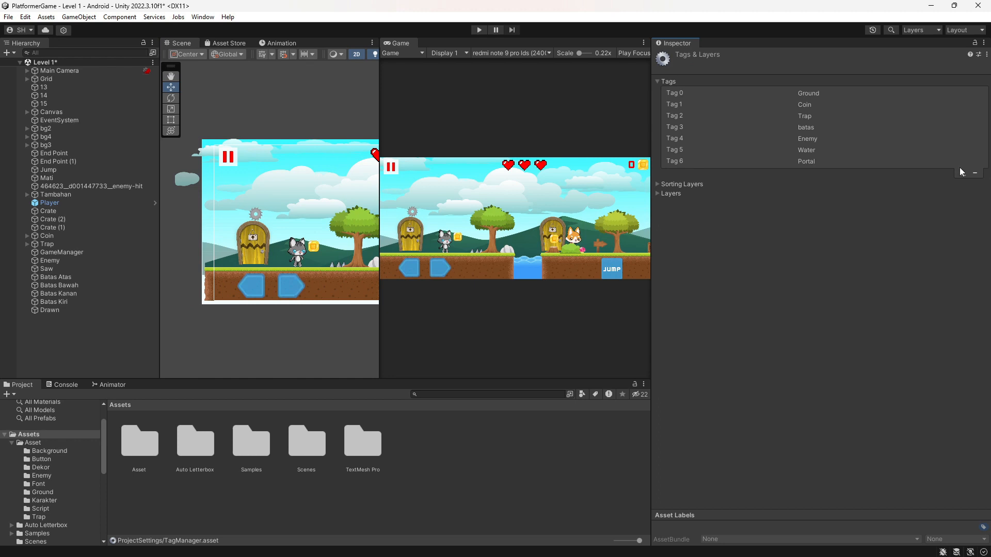
click(961, 173)
text(Wi)
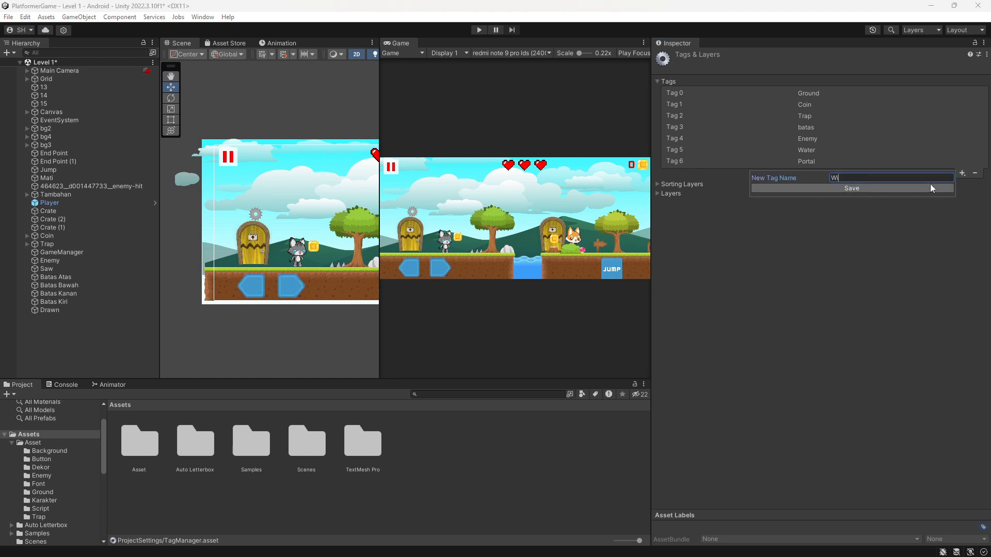
text(nner)
click(924, 189)
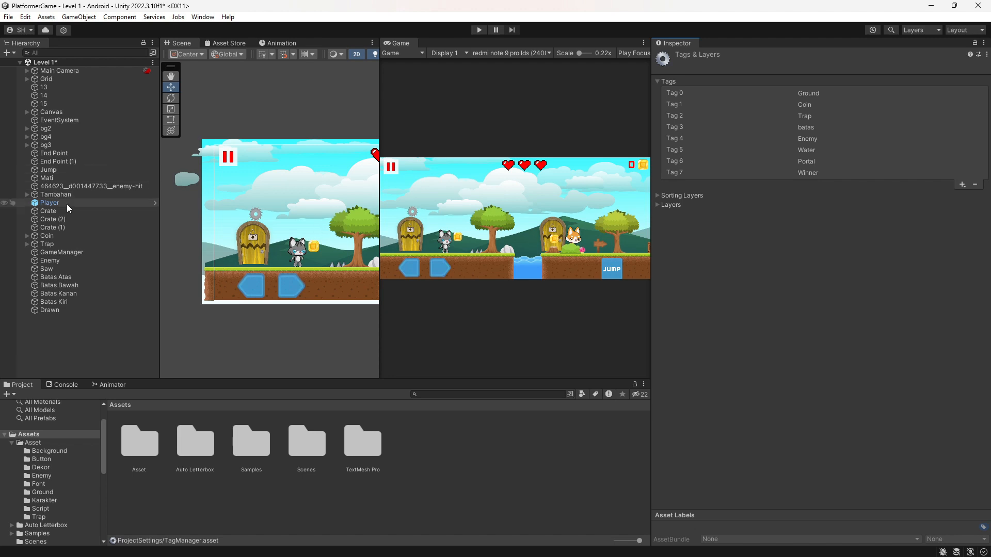
Assign the Winner tag to the duplicated door, End Point (1)
click(72, 161)
click(751, 69)
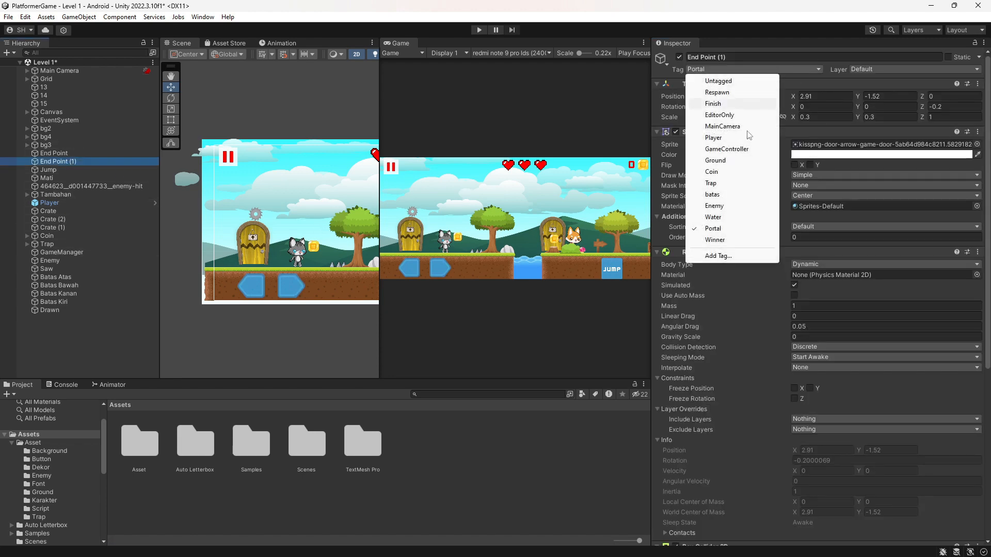
click(746, 239)
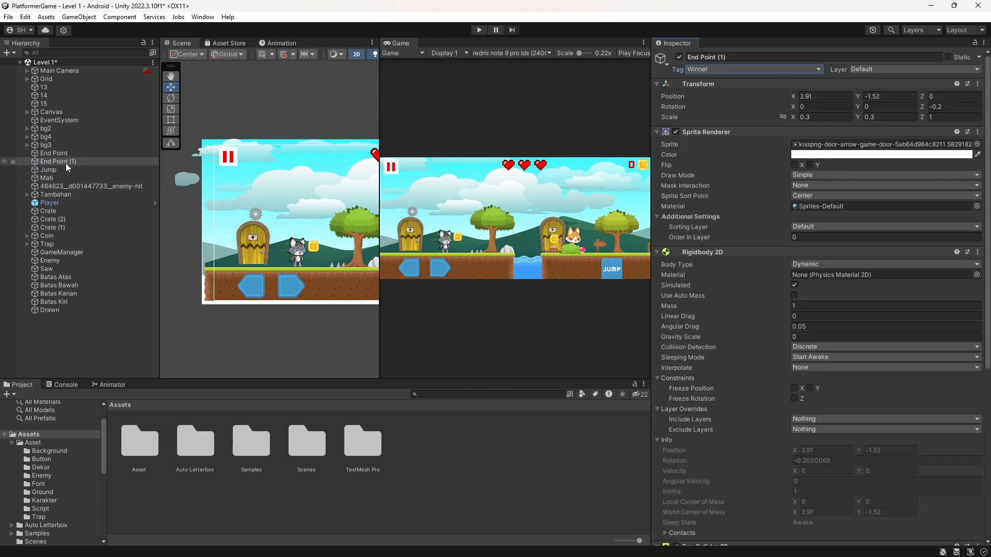
scroll(728, 253, down, 4)
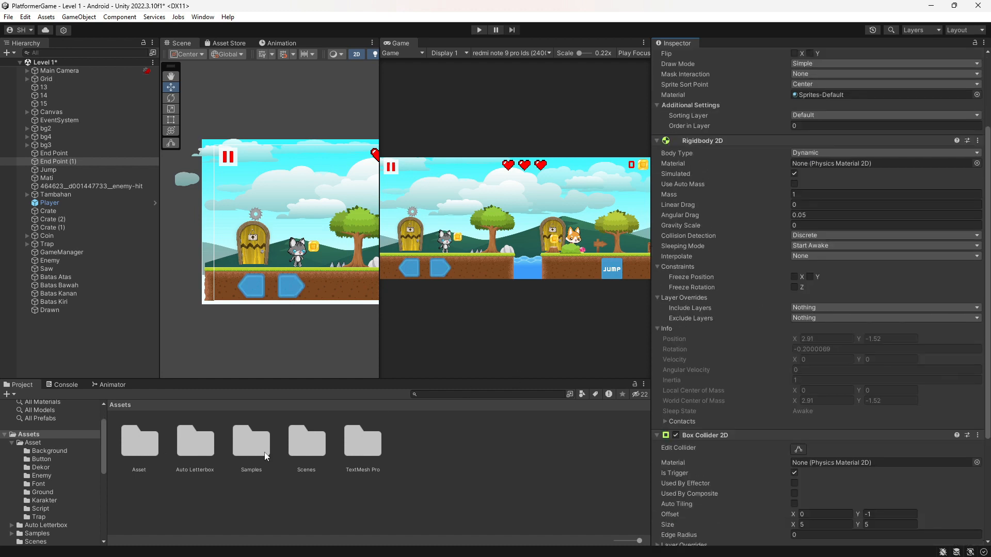
Open the Movement script from Asset/Script and locate the trigger check for the "Portal" tag
double_click(153, 443)
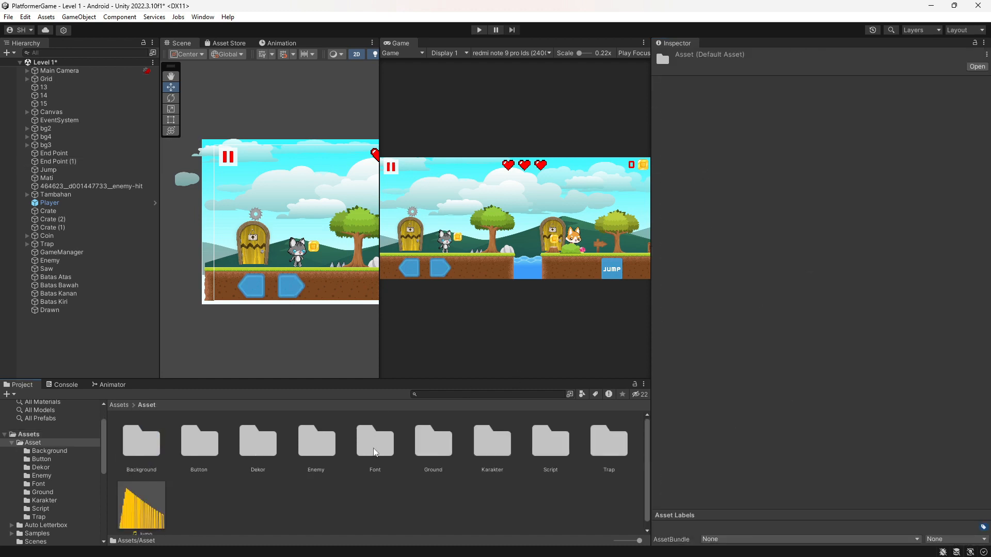
double_click(550, 443)
scroll(359, 515, down, 1)
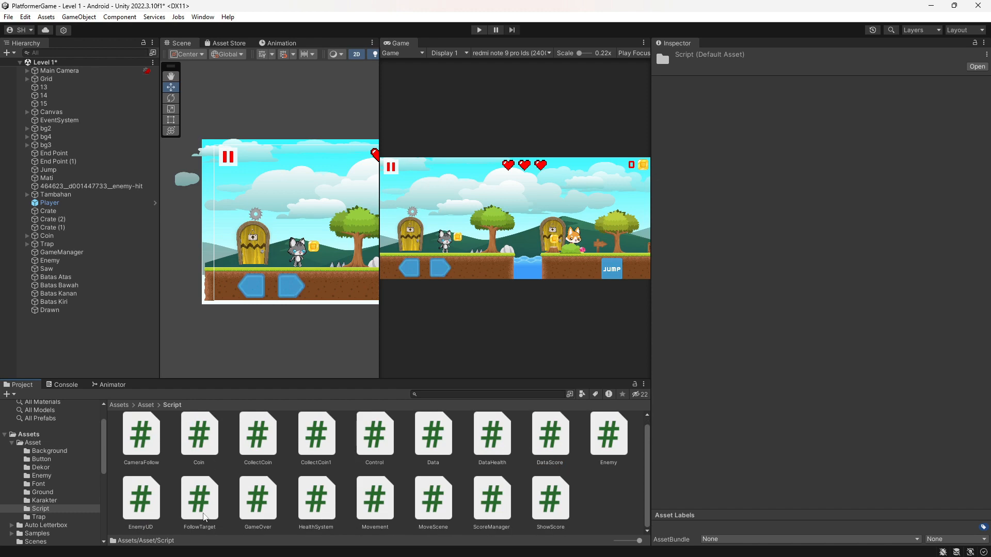
double_click(357, 513)
scroll(611, 296, down, 15)
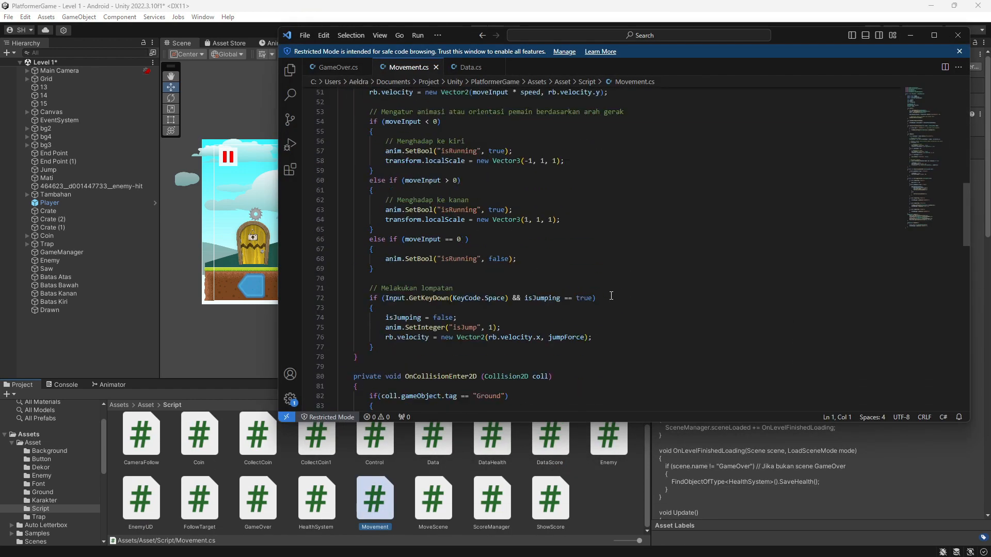
scroll(611, 296, down, 18)
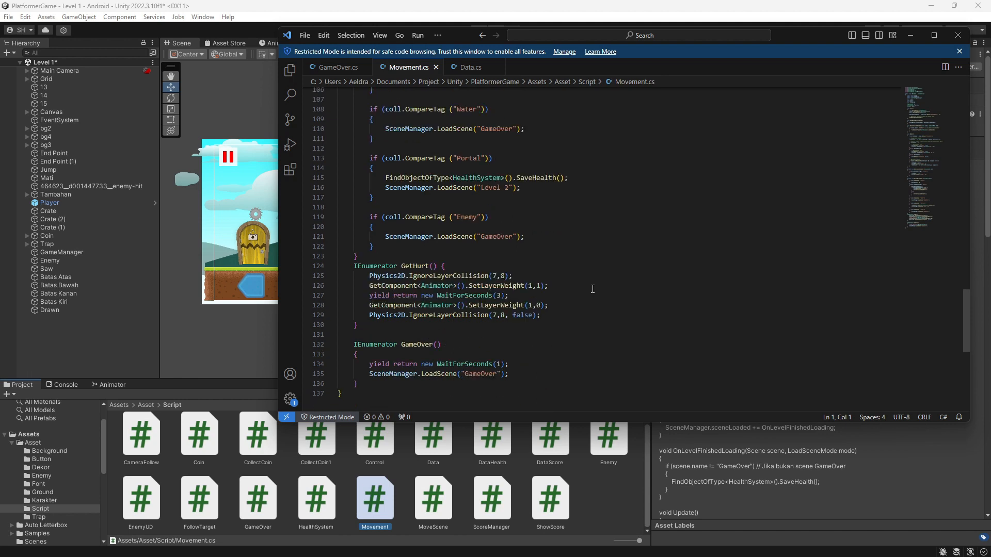
scroll(592, 289, up, 1)
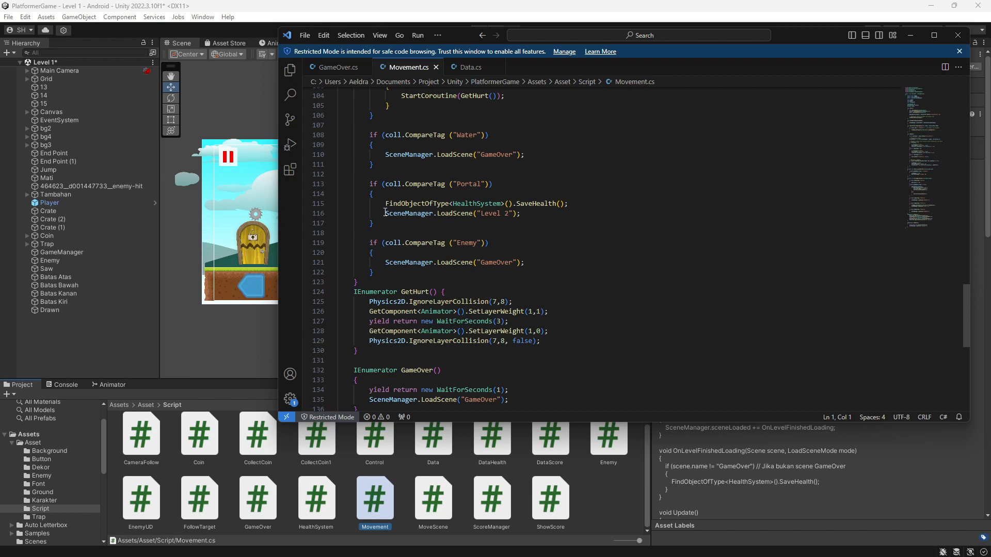
Copy the whole "Portal" if block in Movement.cs and paste a duplicate directly below it
drag(386, 213, 525, 213)
drag(369, 184, 374, 223)
key(ctrl+c)
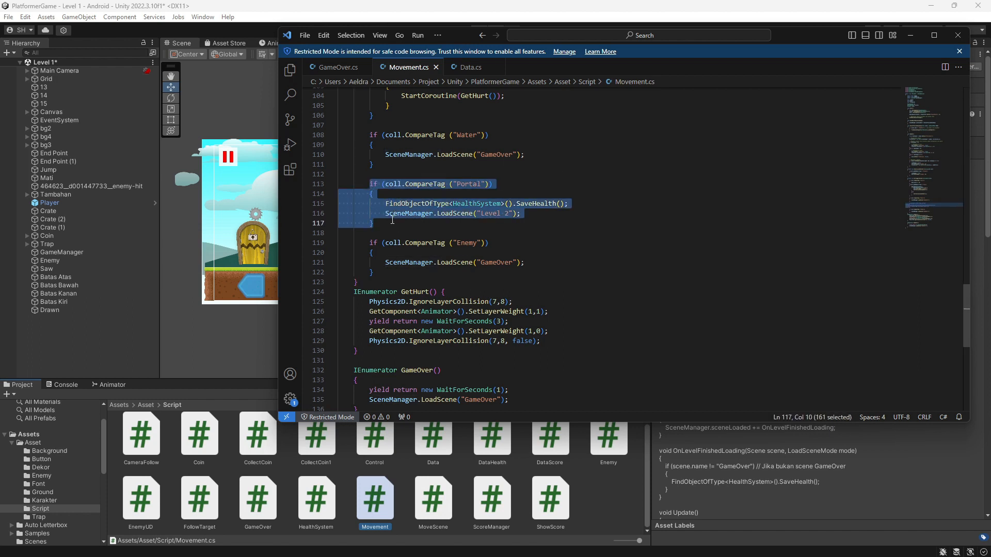
click(394, 222)
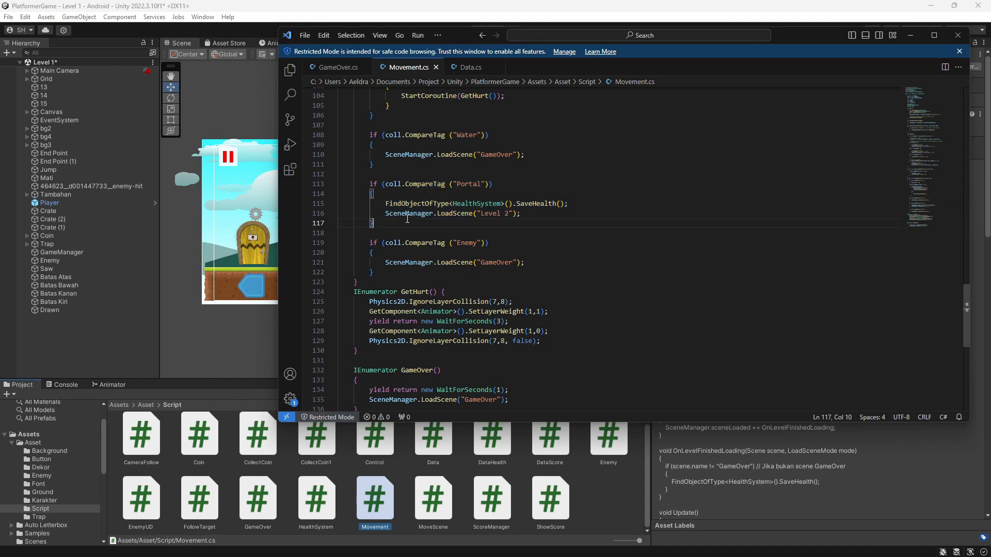
key(Return)
key(Return)
key(ctrl+v)
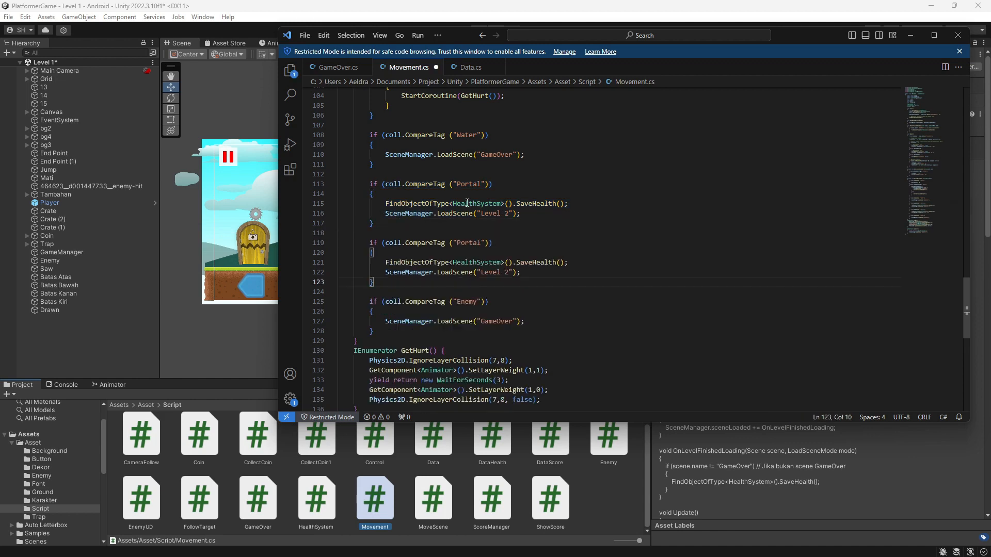
Change the tag compared in the duplicated if block to "Winner"
scroll(467, 202, up, 6)
scroll(404, 274, down, 5)
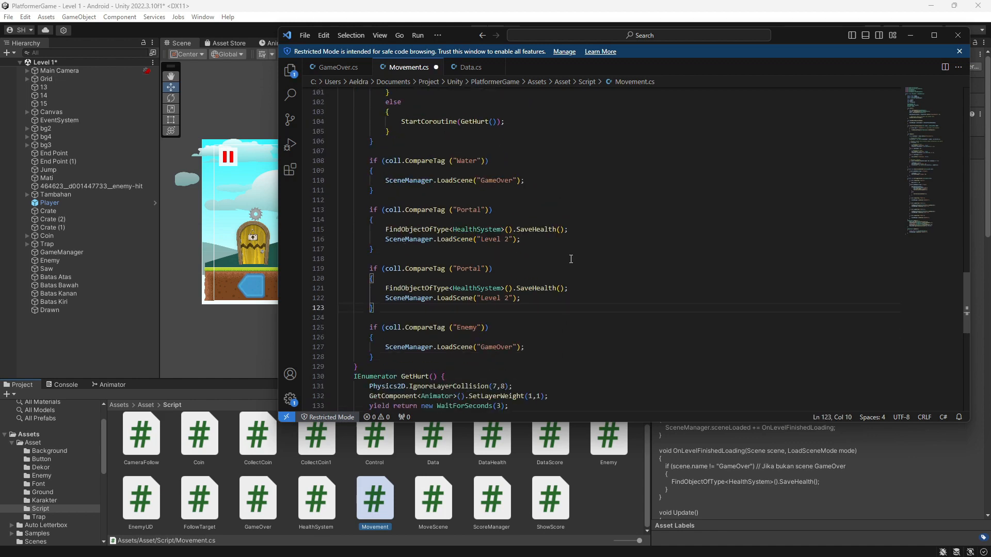
scroll(431, 267, down, 2)
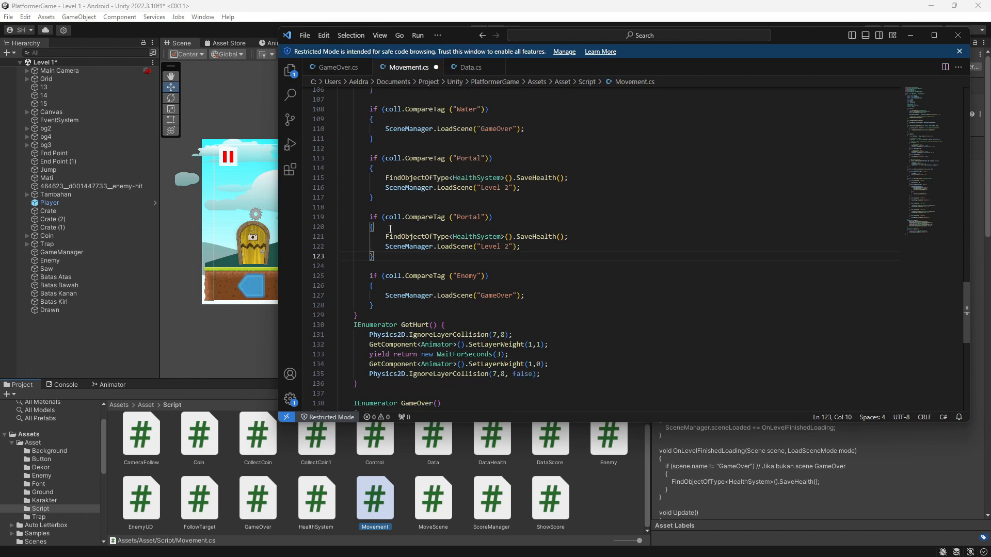
scroll(390, 229, up, 5)
scroll(473, 302, down, 5)
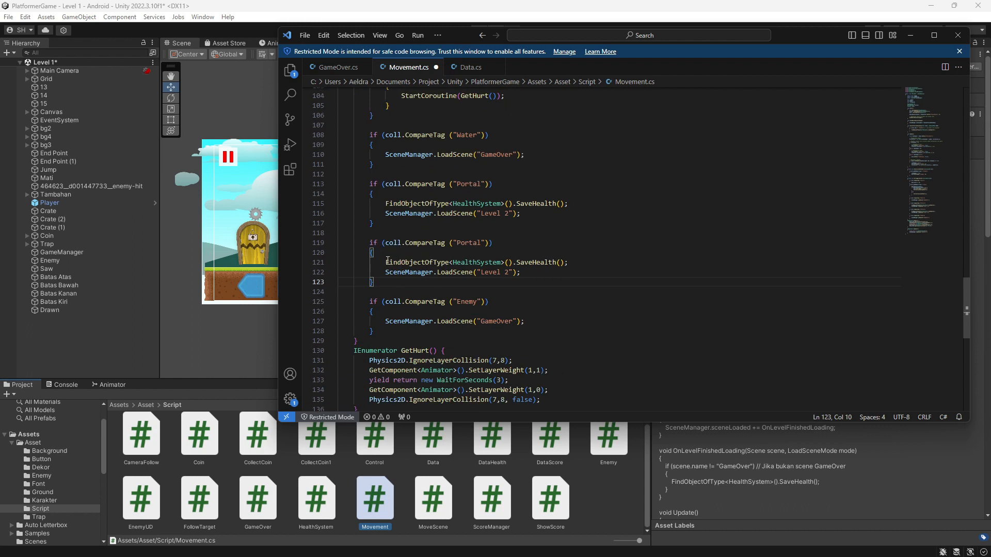
double_click(461, 242)
text(w)
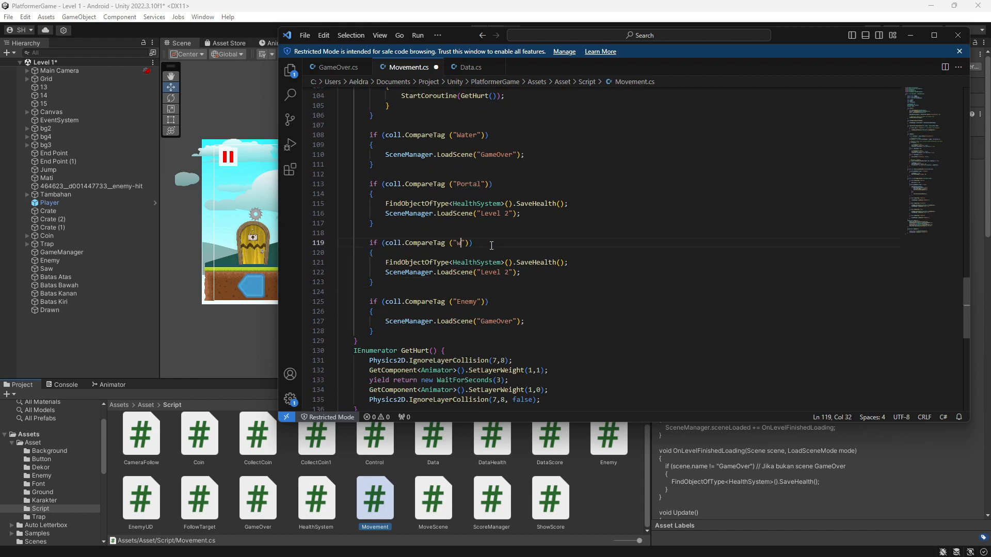
key(BackSpace)
key(BackSpace)
text(Wi)
Remove the SaveHealth line from the "Winner" if block and make its LoadScene call load "Winner"
drag(575, 260, 380, 263)
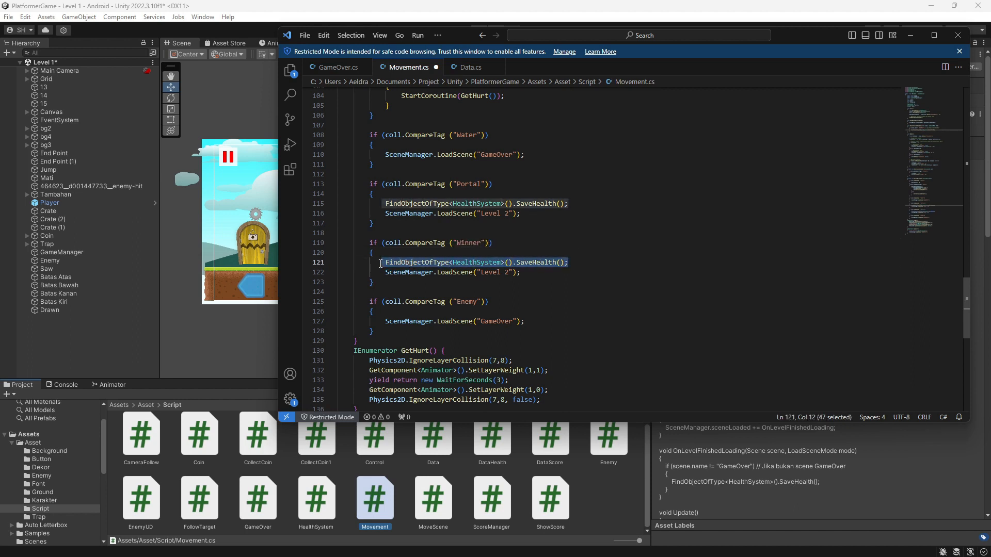
key(BackSpace)
key(BackSpace)
key(BackSpace)
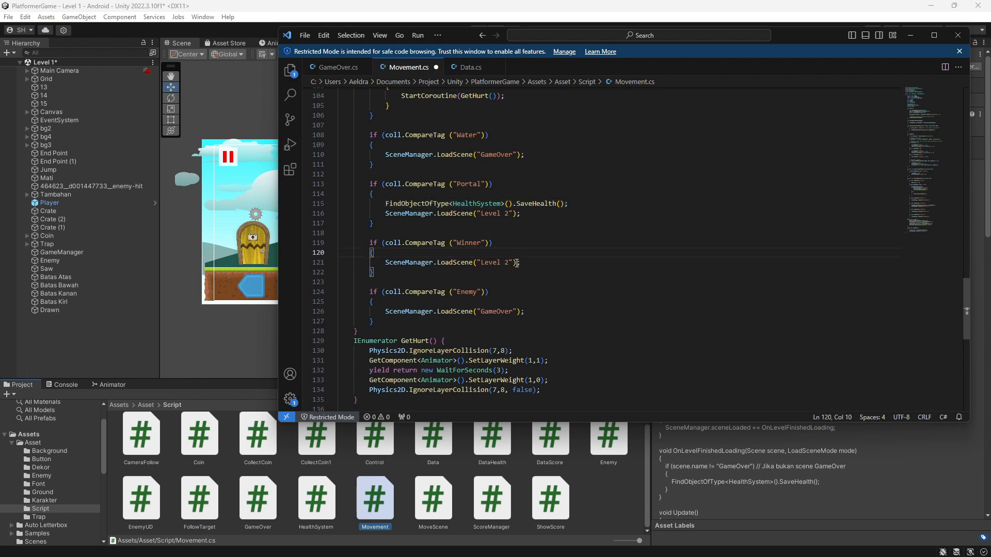
drag(510, 263, 482, 263)
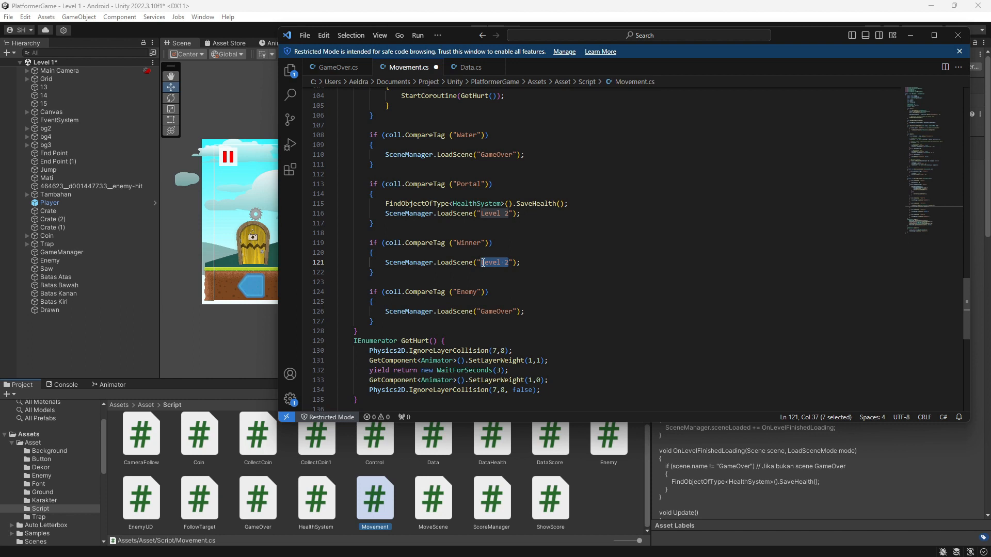
text(Wi)
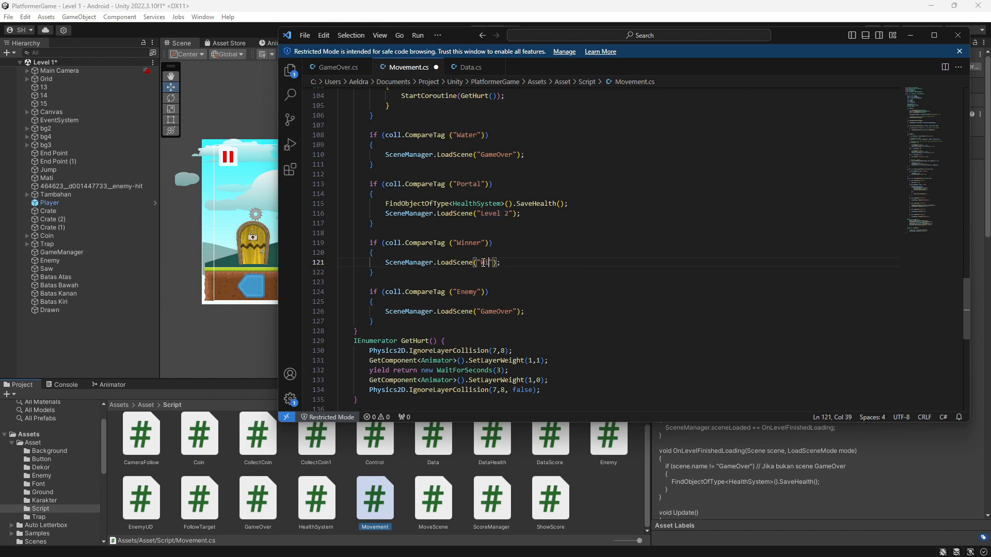
text(nner)
Minimize the code editor to return to Unity and show the Console
click(564, 282)
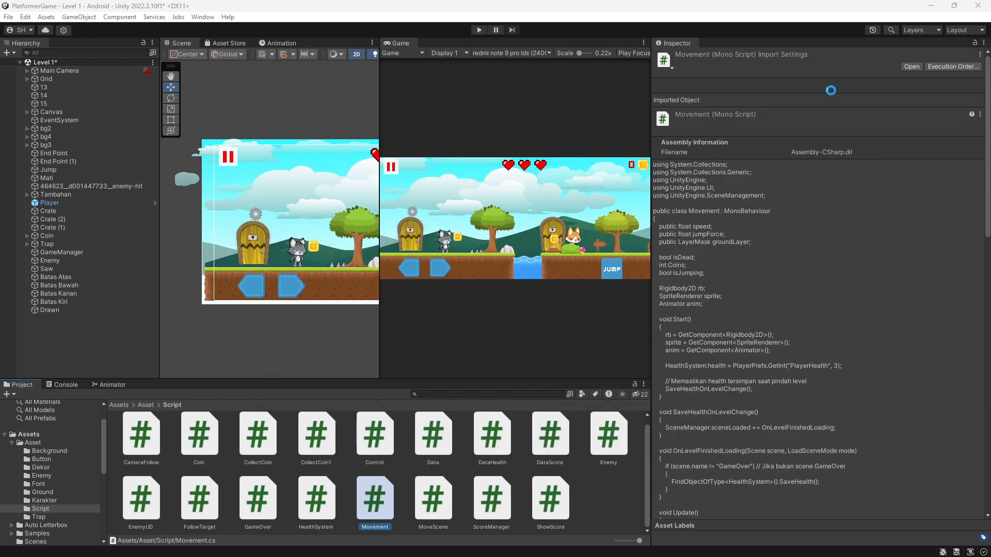
click(910, 35)
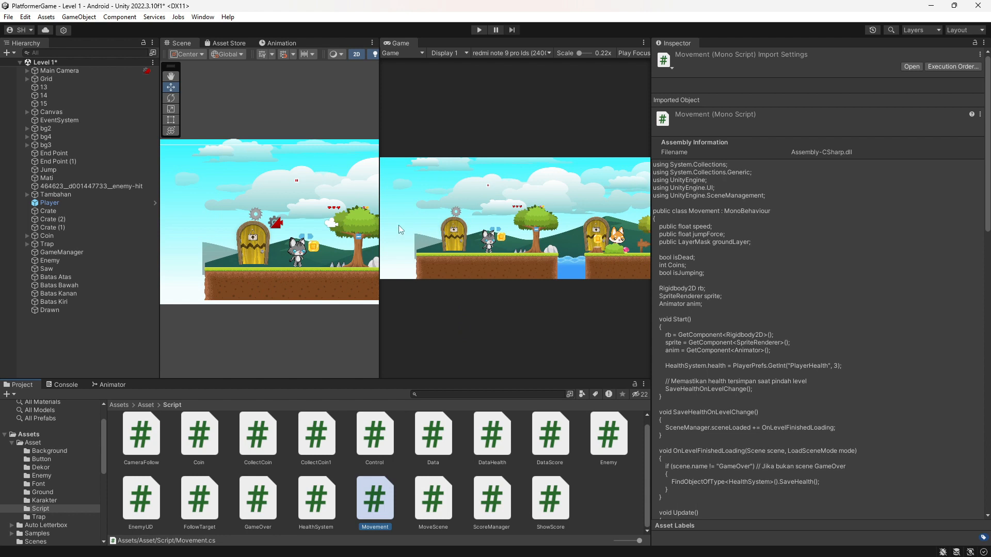
click(65, 385)
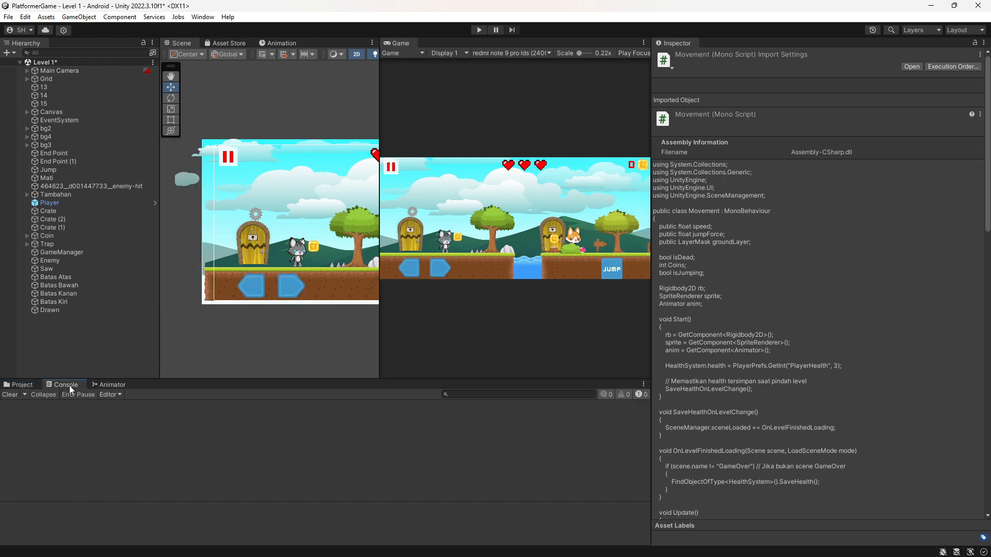
In the build's scene list, move GameOver below Level 2 and add the Winner scene at the end
click(25, 387)
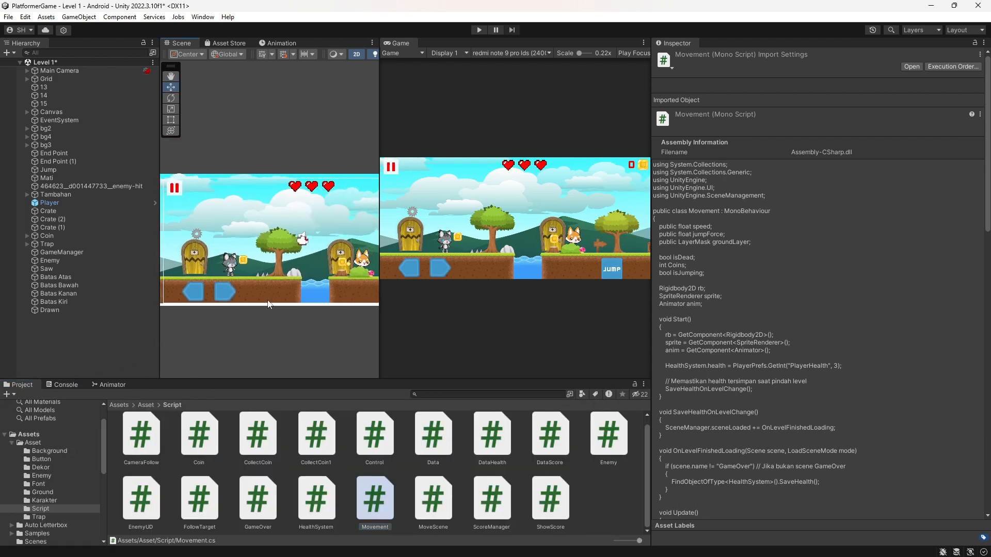
click(9, 17)
click(49, 145)
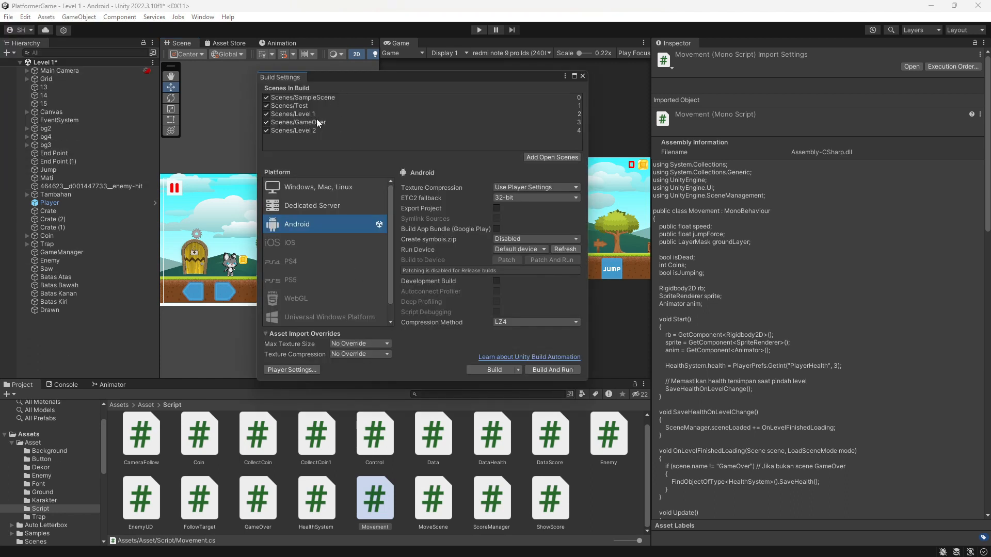
drag(309, 124, 310, 138)
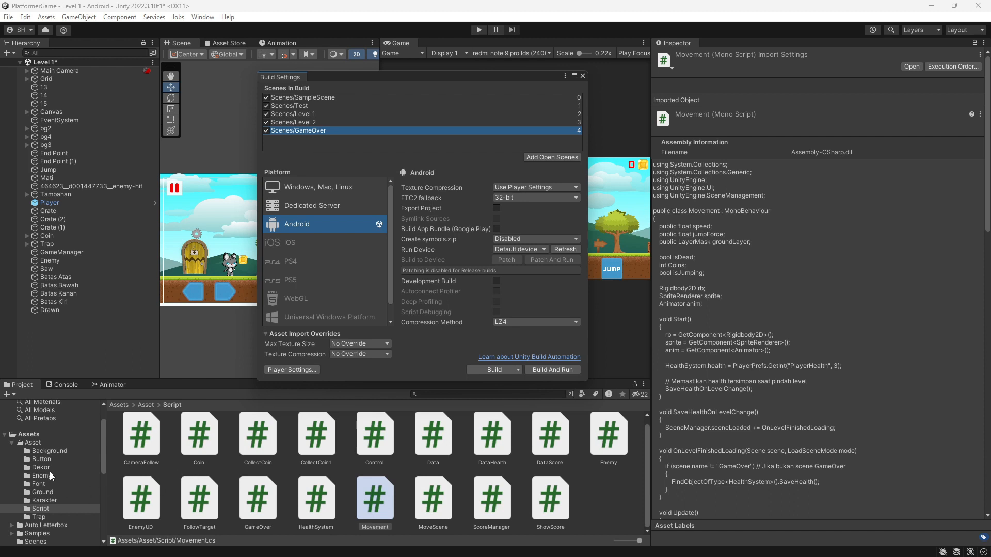
click(51, 539)
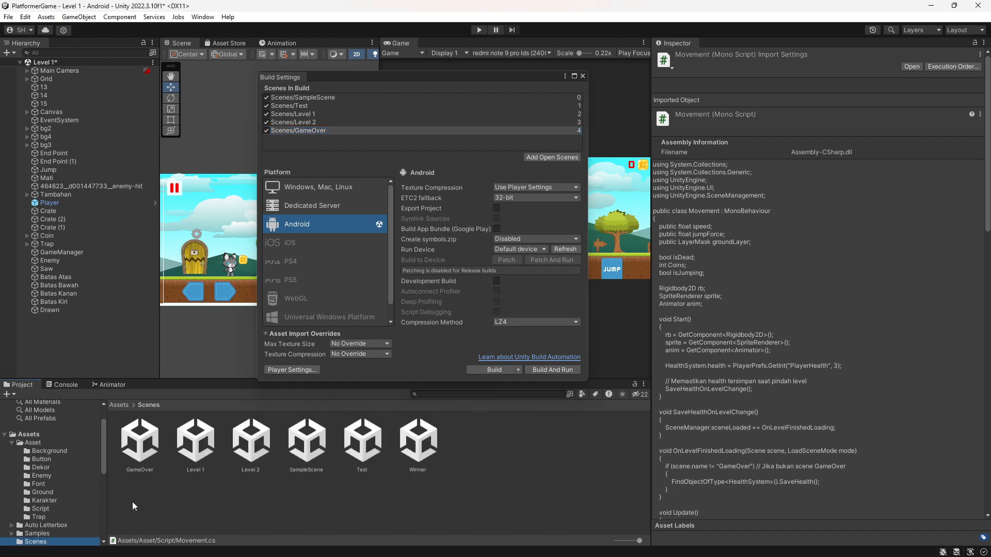
drag(408, 445, 297, 142)
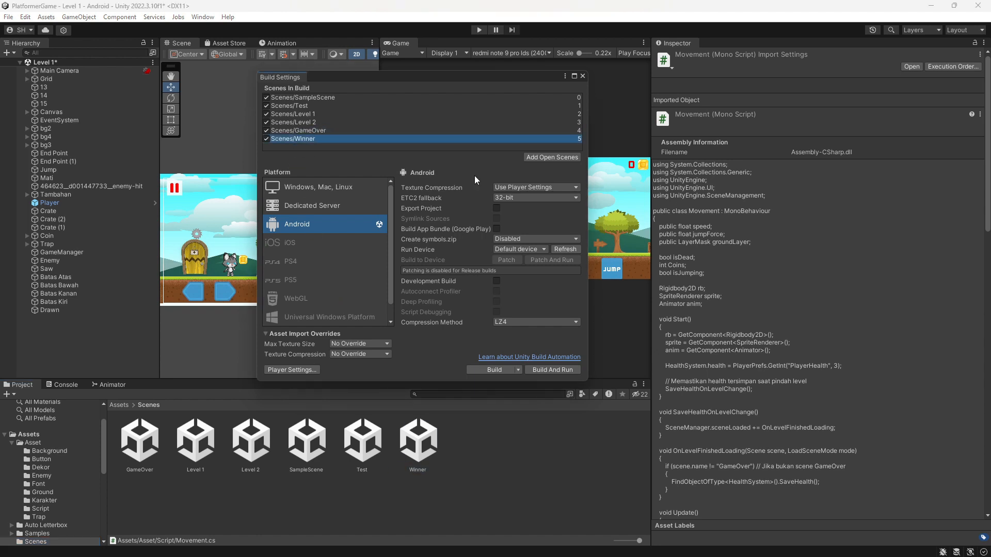
click(583, 76)
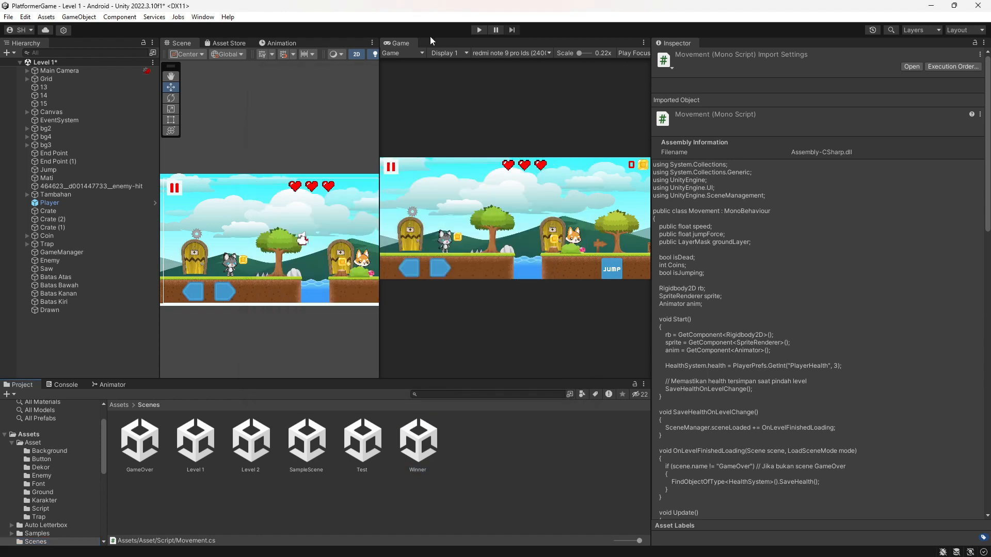
Open the Winner scene, saving Level 1, and assign the GameOver script to the Main Camera's first missing-script component
double_click(423, 443)
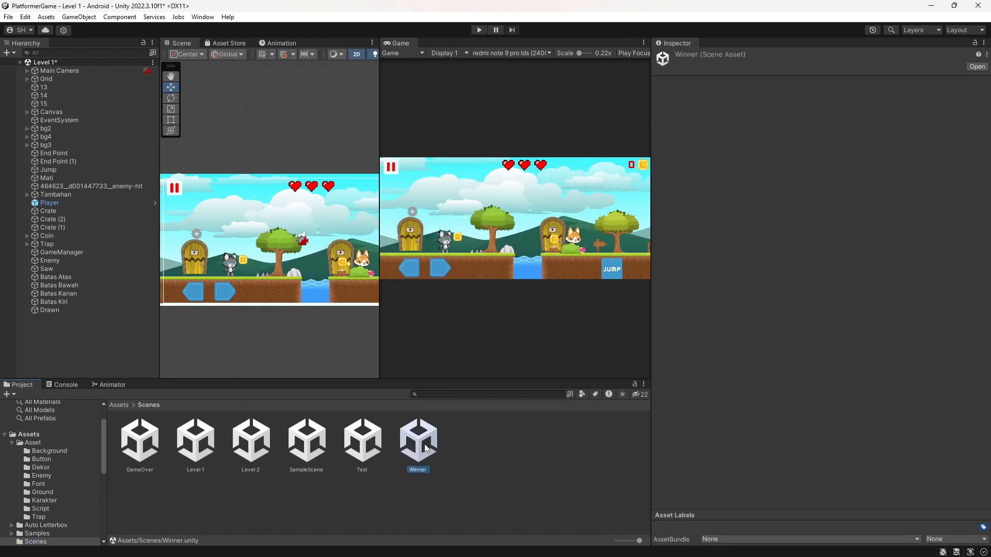
click(467, 305)
click(59, 71)
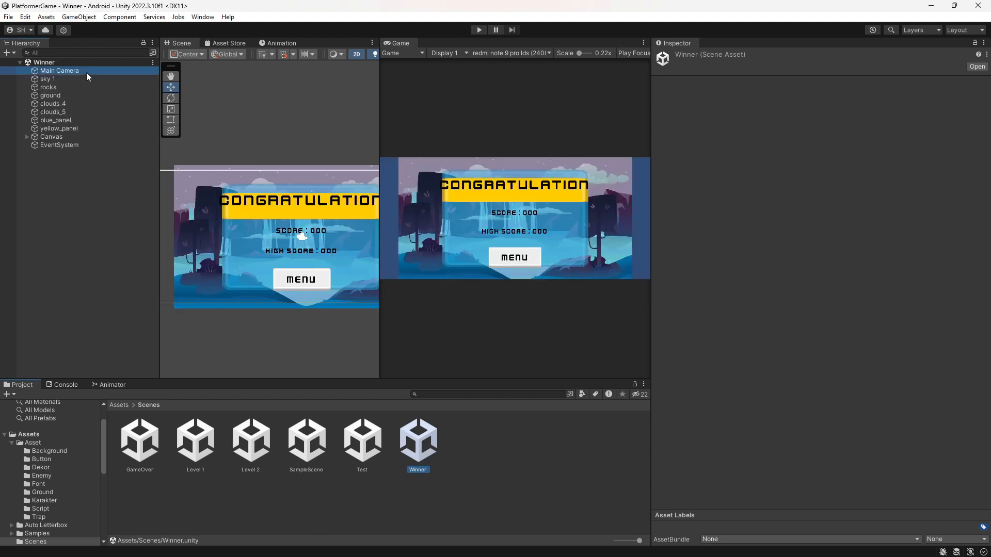
scroll(800, 268, down, 5)
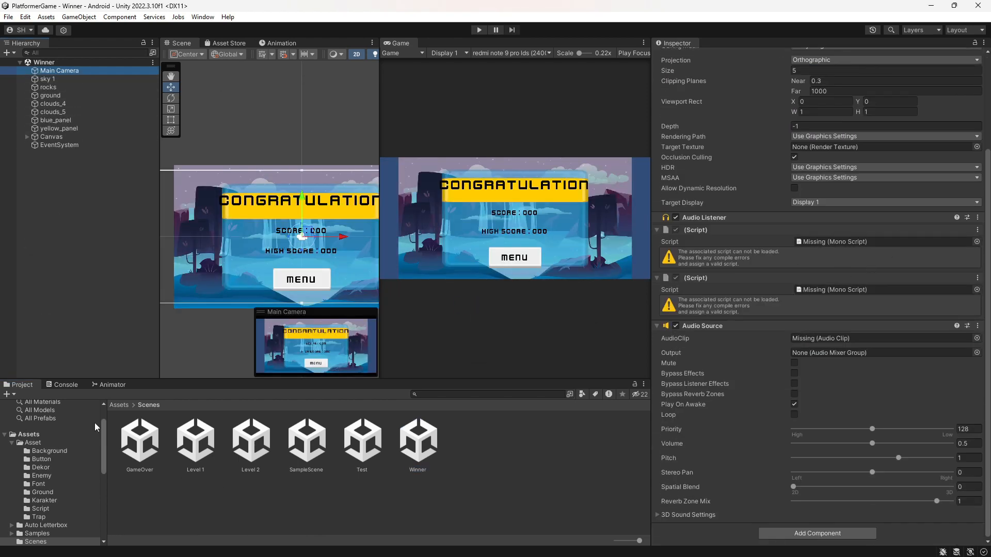
click(976, 242)
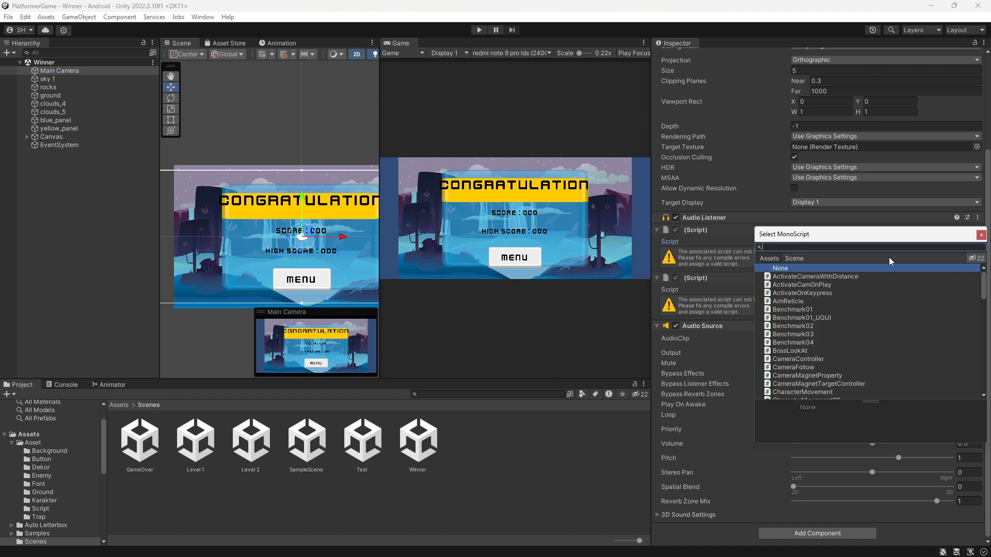
text(game)
double_click(795, 284)
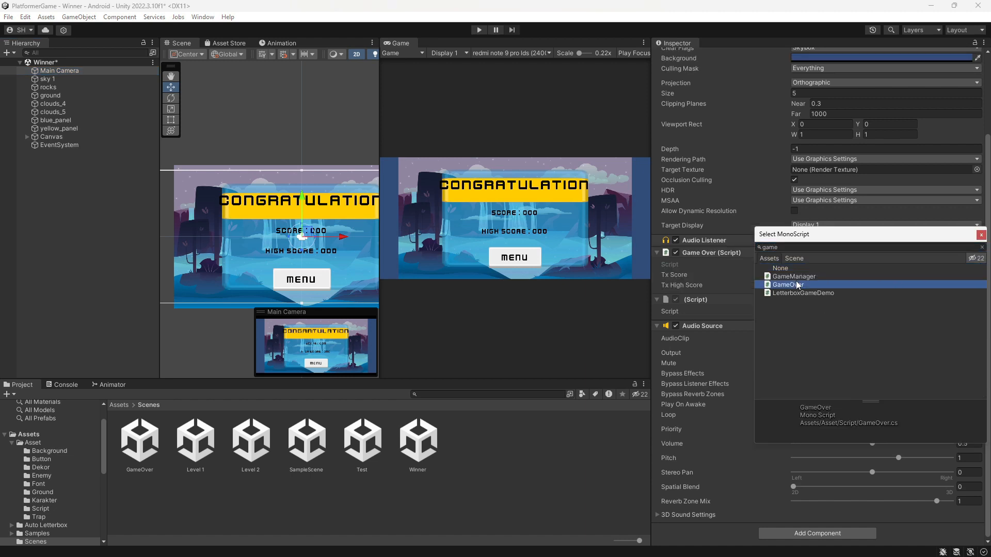
Link the Canvas's Score and HighScore texts to the Game Over script's Tx Score and Tx High Score fields
click(27, 137)
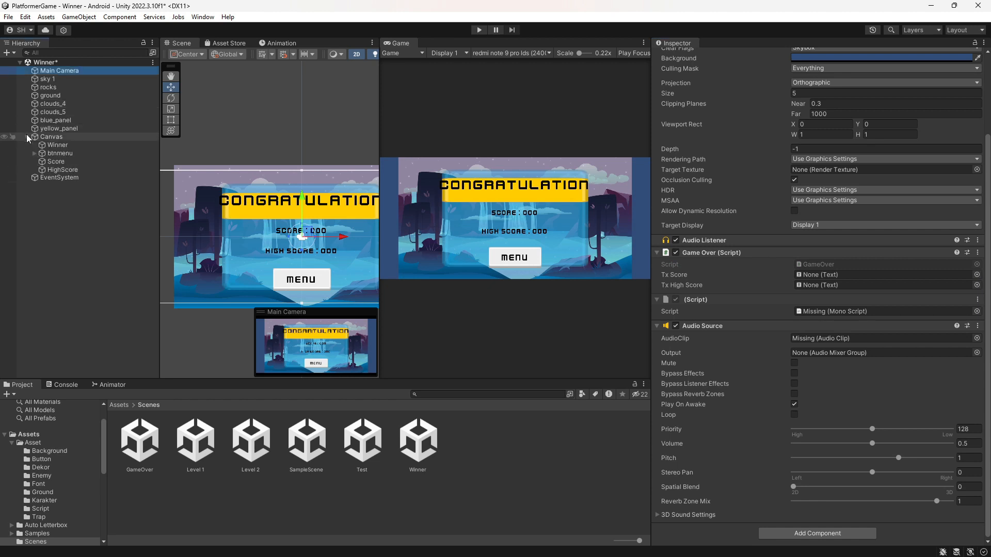
drag(56, 161, 865, 275)
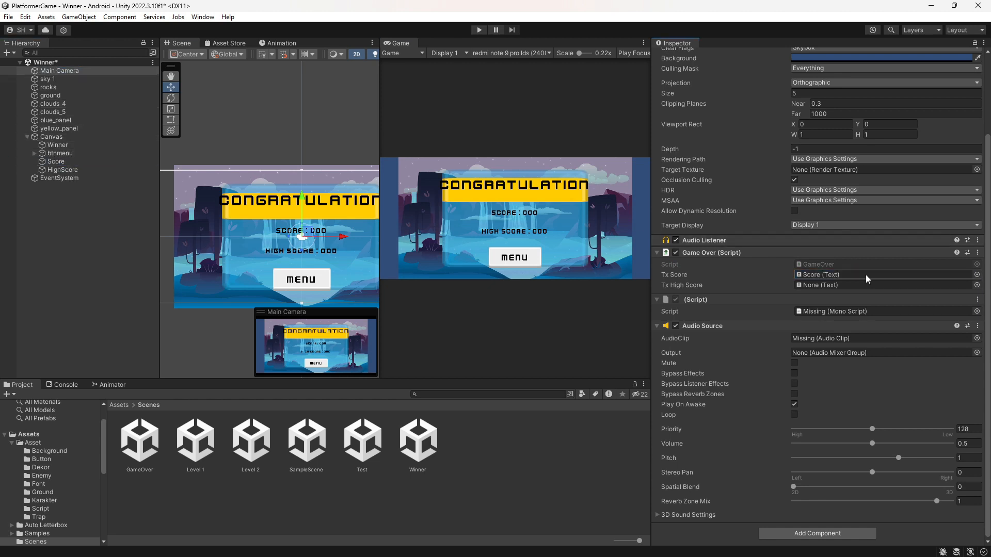
drag(62, 170, 841, 284)
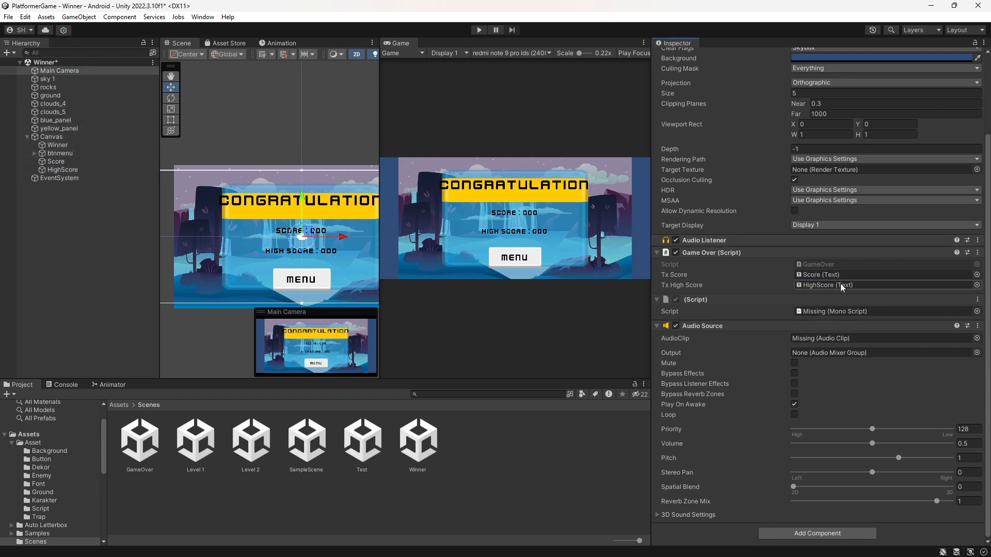
Remove the remaining missing-script component from the Main Camera and open Level 1, saving the Winner scene's changes
click(977, 300)
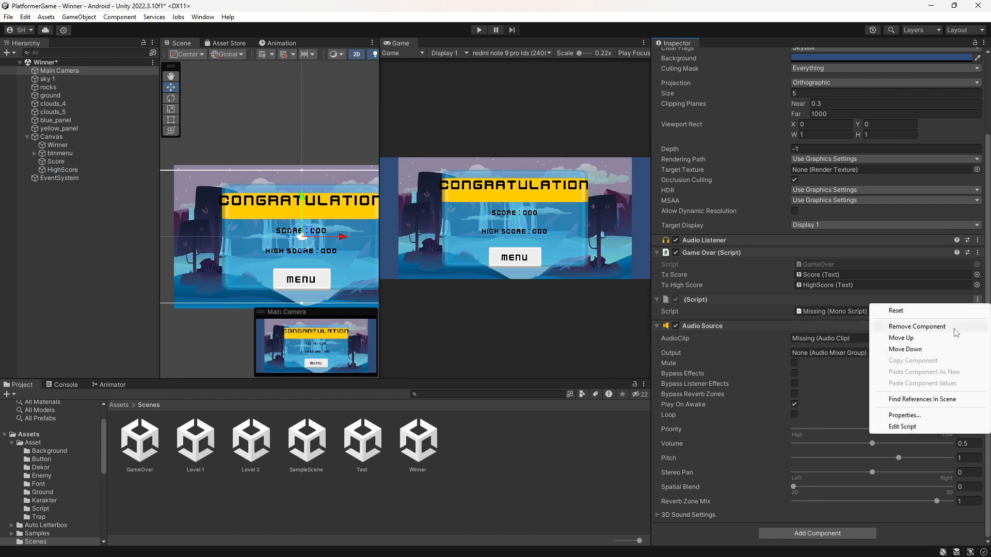
click(914, 326)
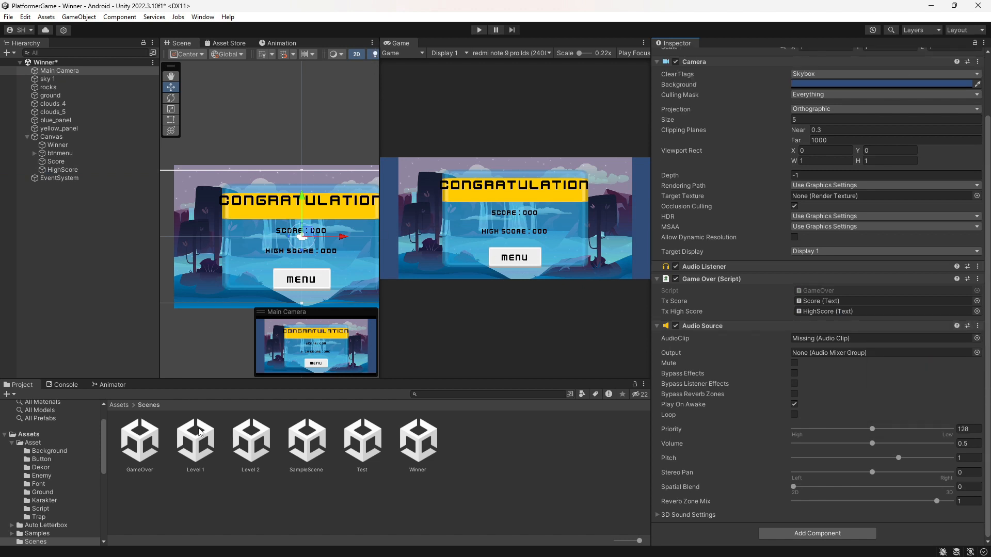
double_click(198, 449)
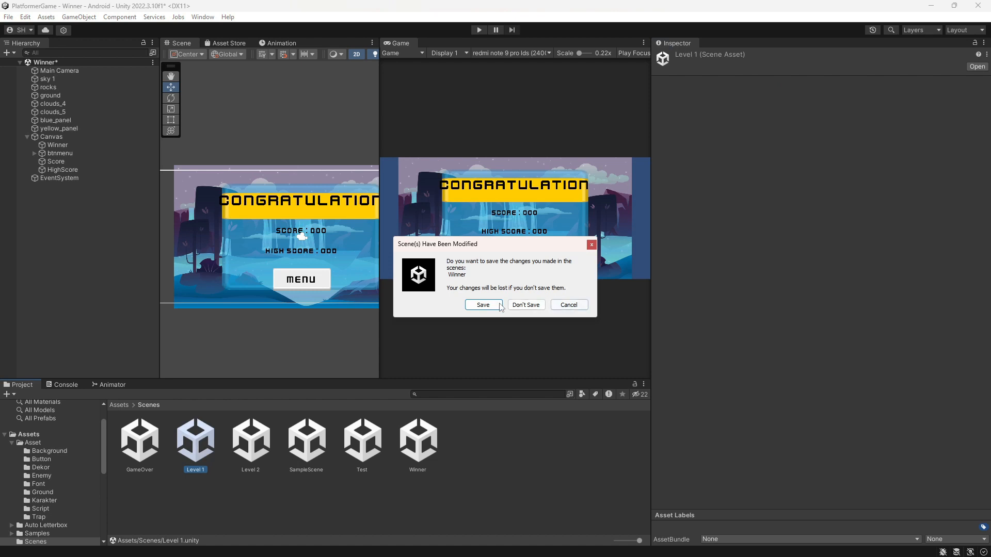
click(487, 306)
Play-test Level 1 by moving and jumping the character to the Winner door, and stop play mode
click(479, 29)
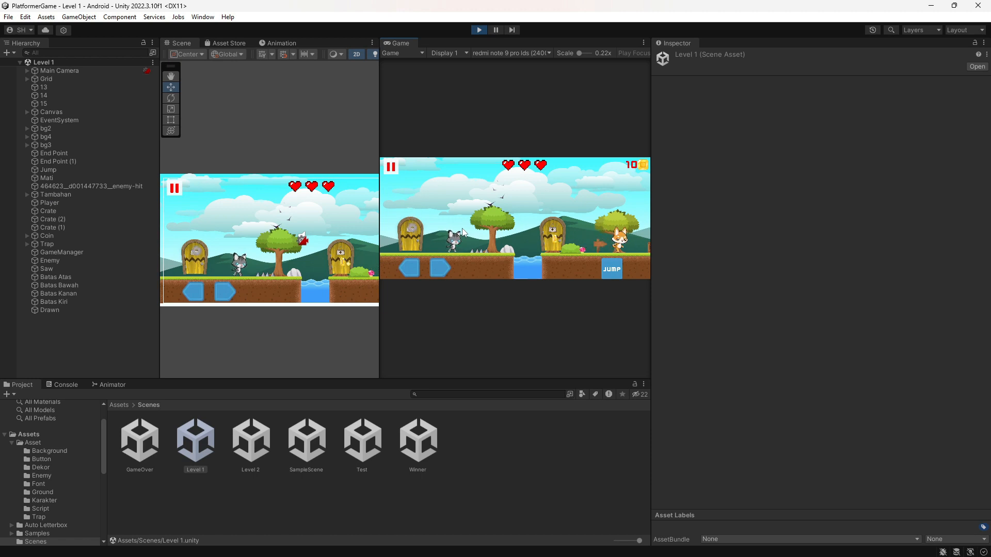
key(Right)
key(space)
key(Right)
key(space)
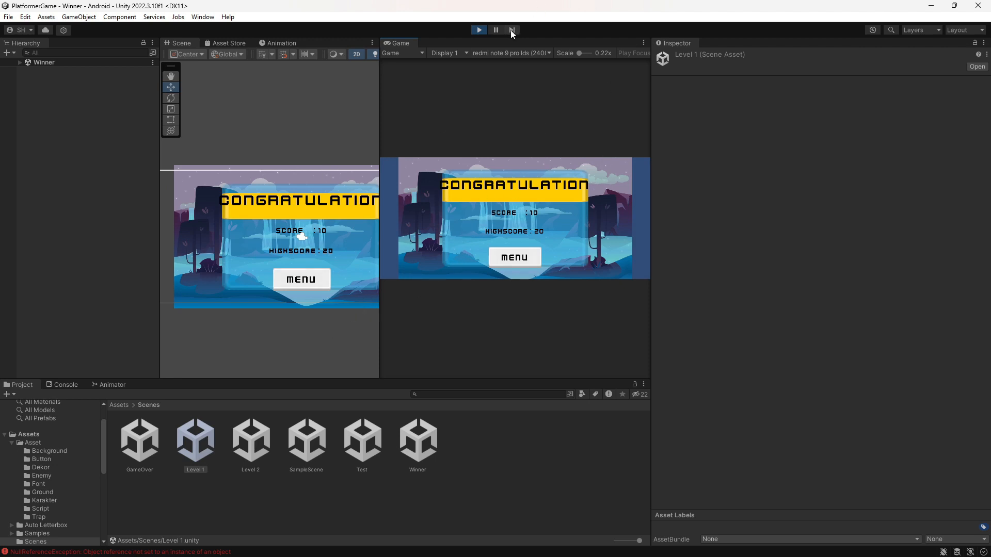
click(481, 29)
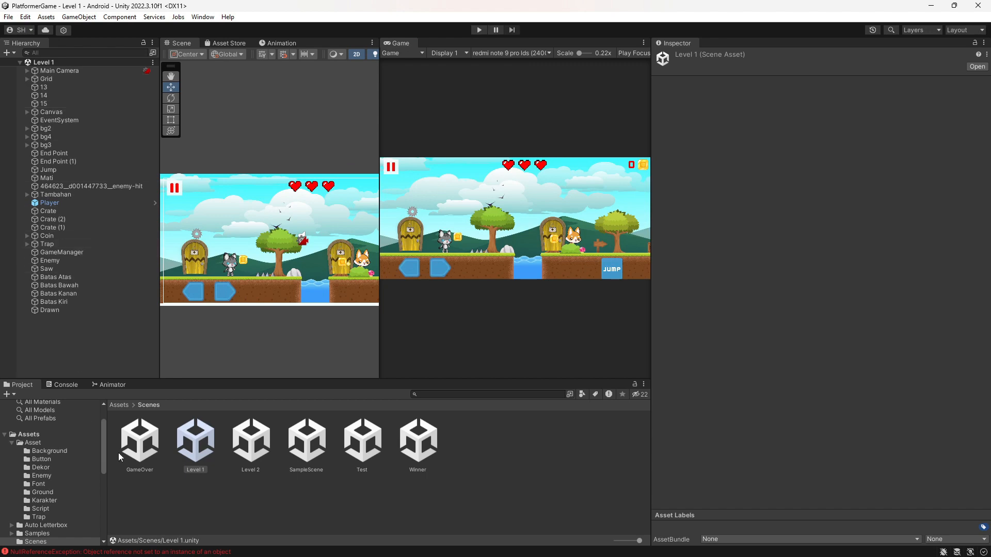
Reopen the Winner scene, check the menu button's On Click event, and create an empty game object named SceneManager
click(429, 451)
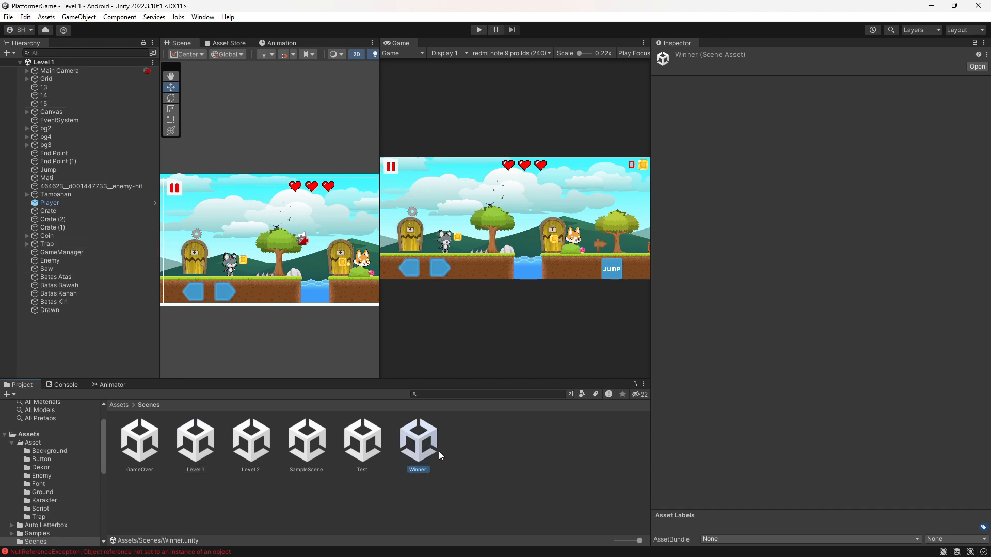
double_click(431, 453)
click(321, 287)
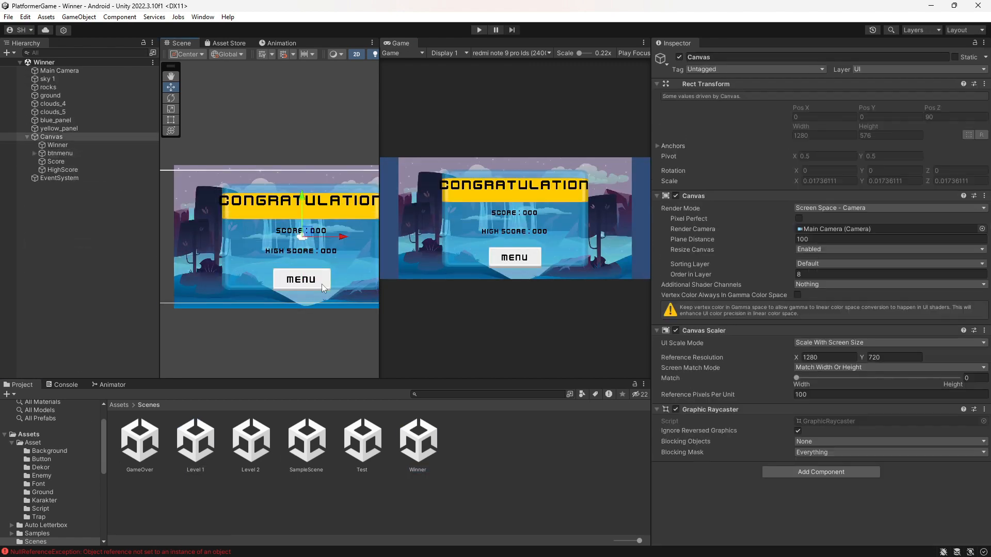
scroll(769, 370, down, 3)
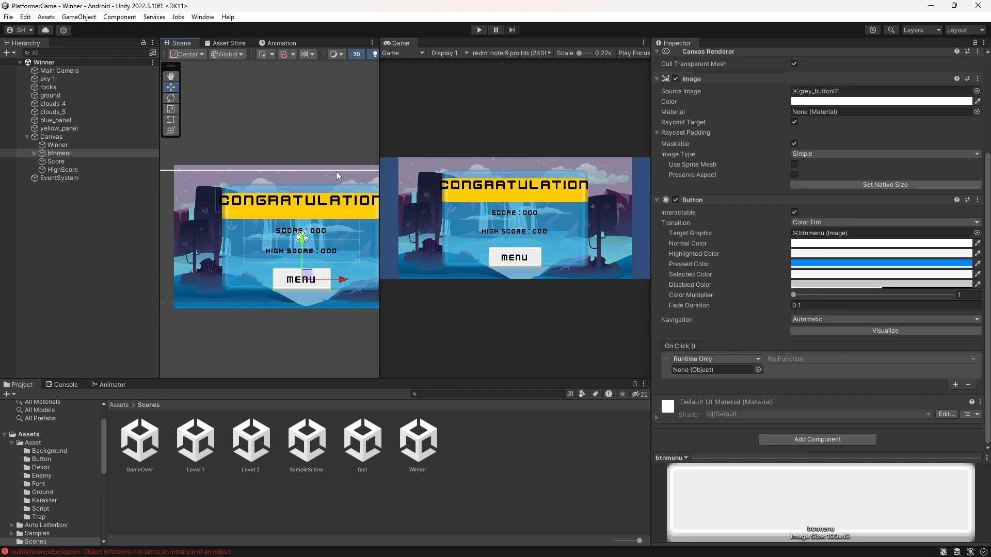
click(67, 71)
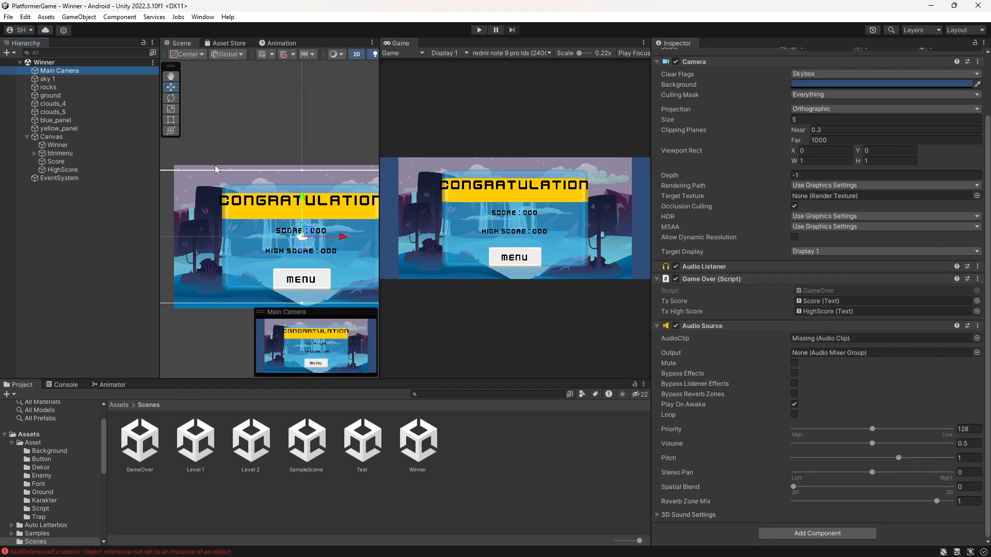
click(52, 233)
right_click(53, 233)
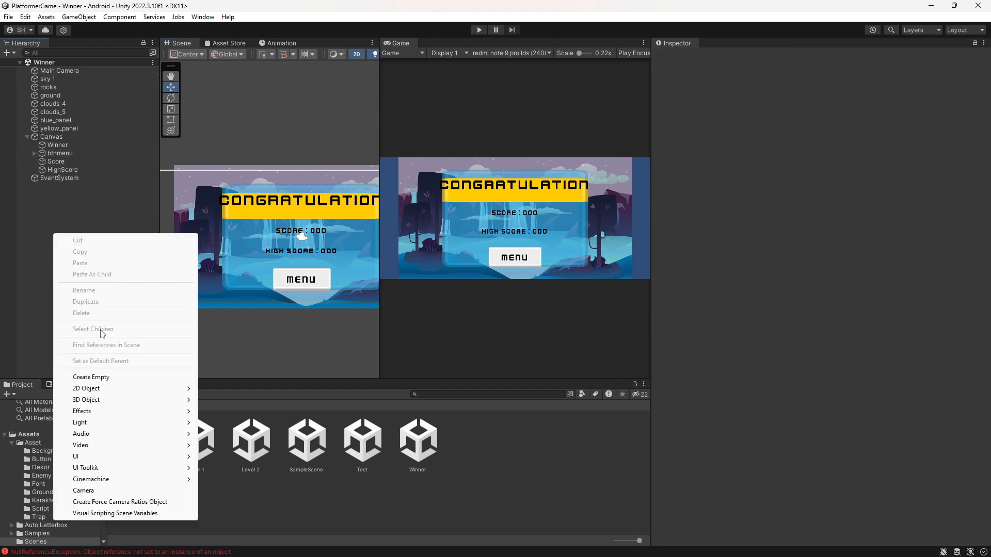
click(110, 377)
text(SceneManager)
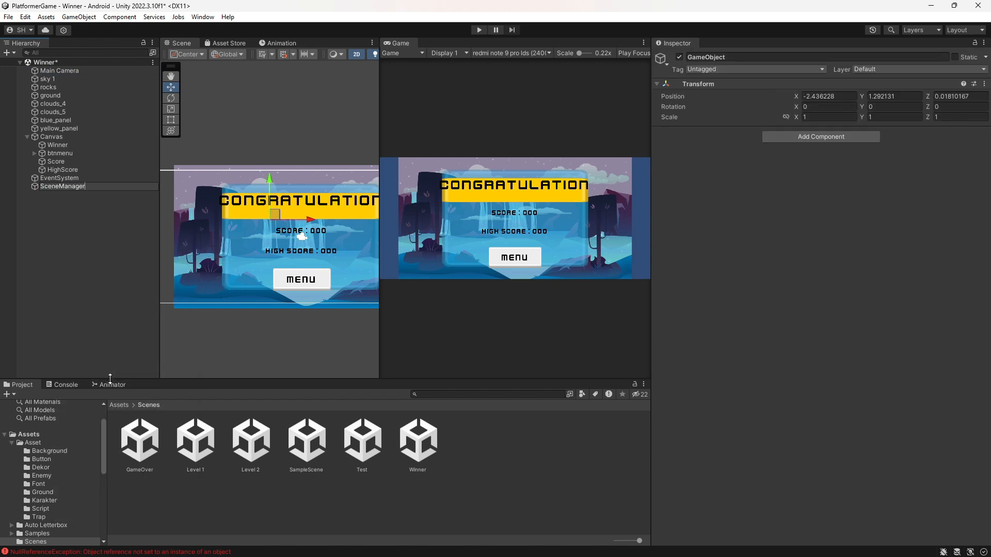
key(Return)
Attach the MoveScene script from the Asset/Script folder to the SceneManager object
click(119, 404)
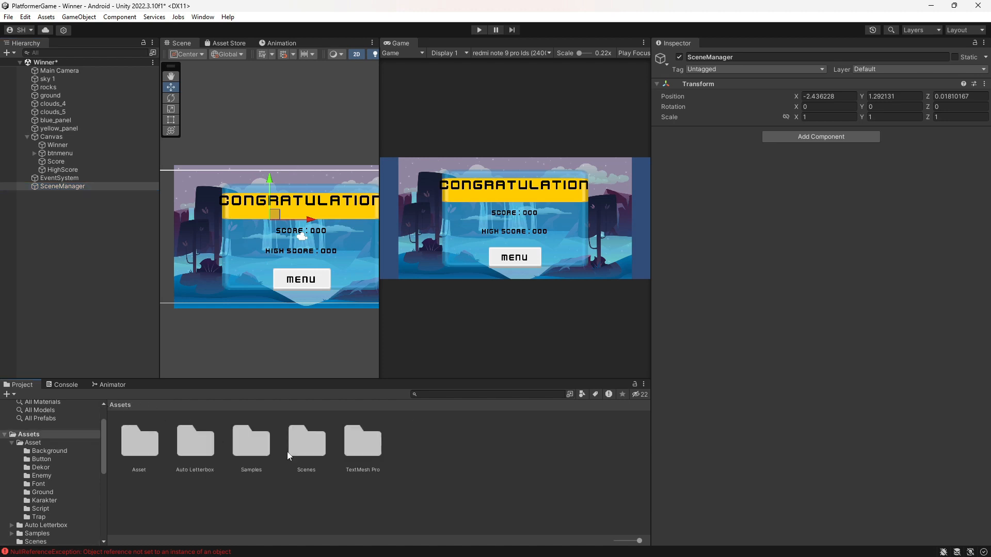
double_click(139, 442)
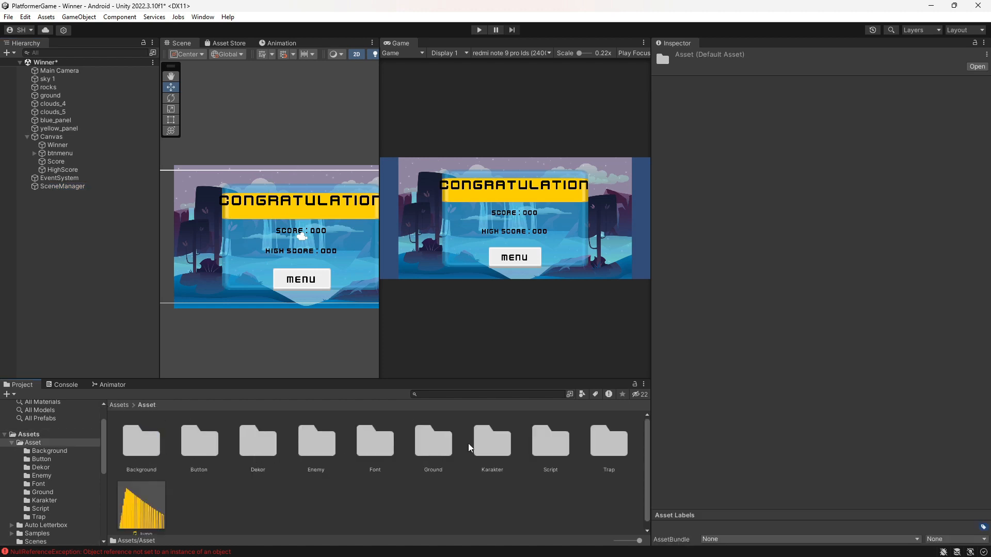
double_click(550, 442)
scroll(400, 478, down, 1)
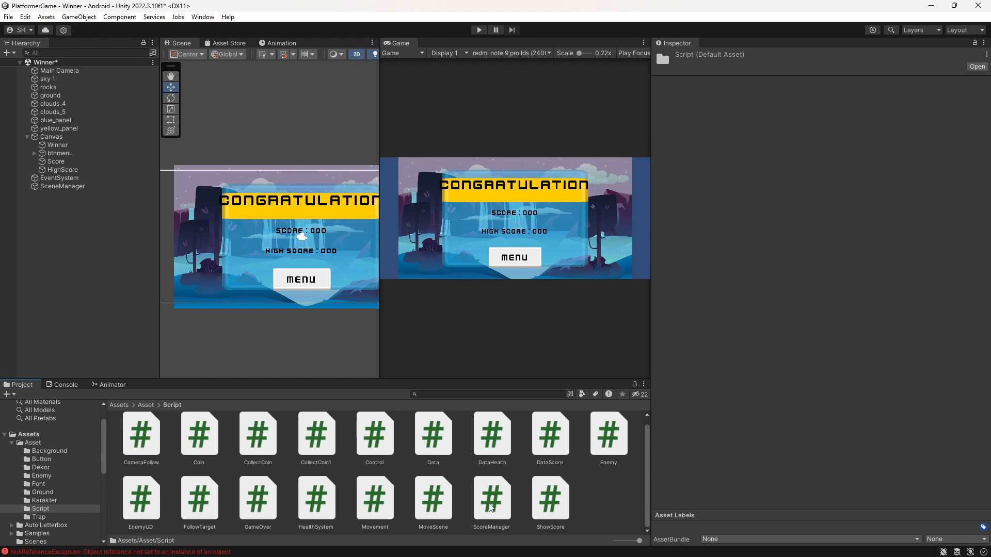
drag(491, 508, 134, 275)
drag(67, 198, 76, 187)
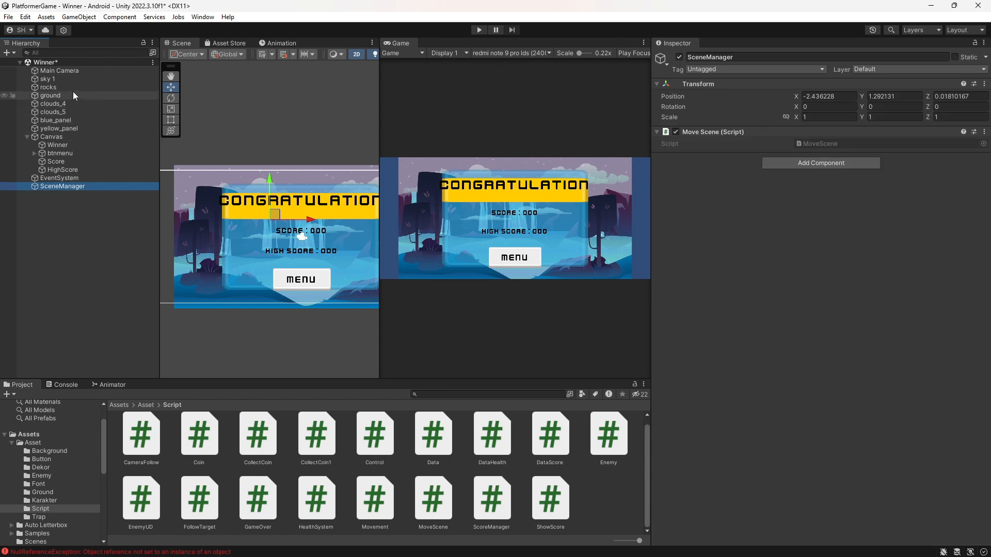
Assign SceneManager to the btnmenu button's On Click event, set its function to MoveScene.Retry, and reopen the MoveScene function list
click(314, 285)
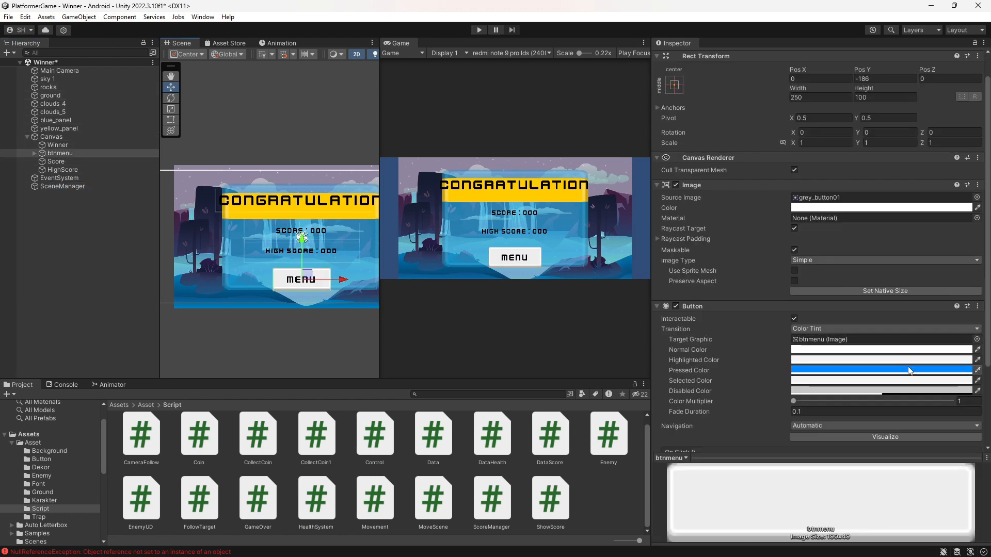
drag(62, 186, 714, 370)
click(825, 359)
mouse_move(803, 412)
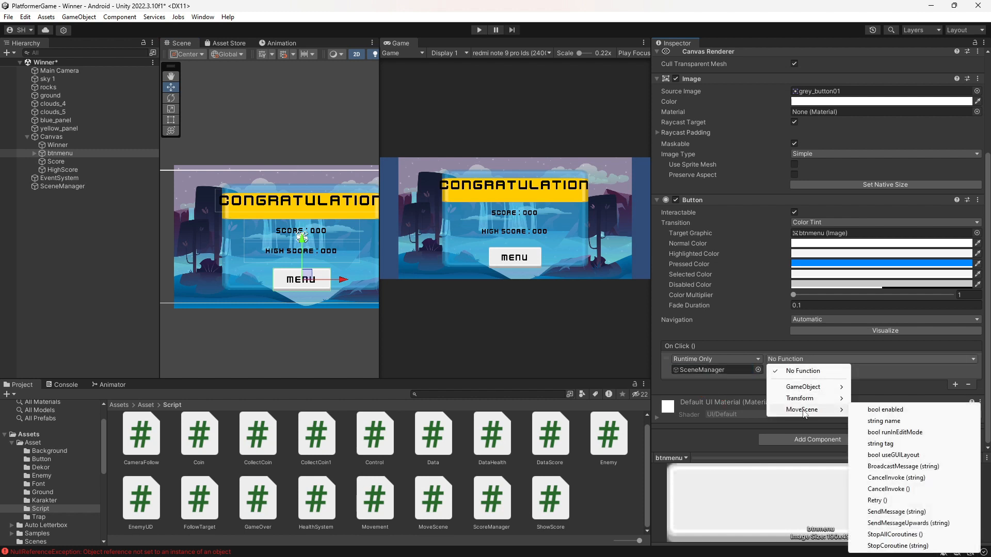
click(899, 501)
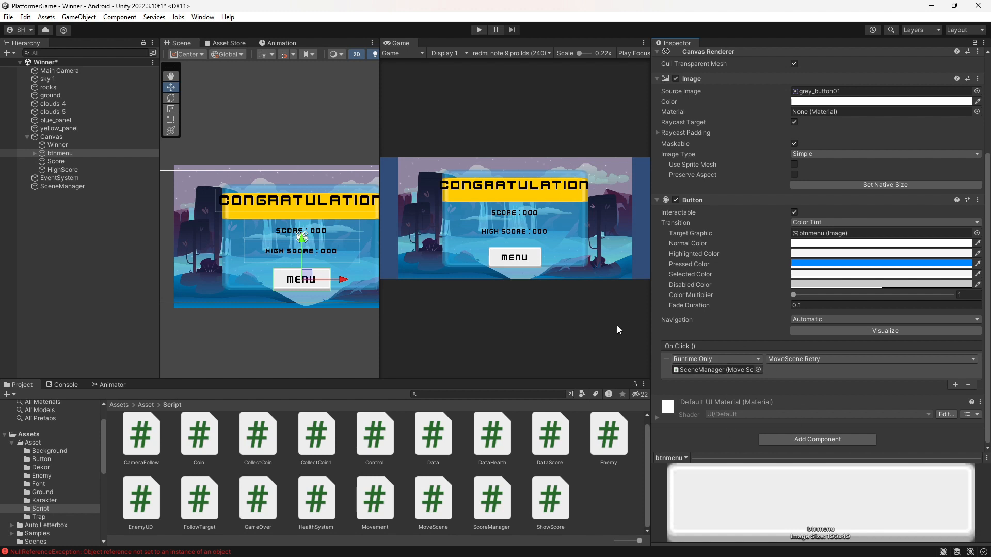
click(785, 359)
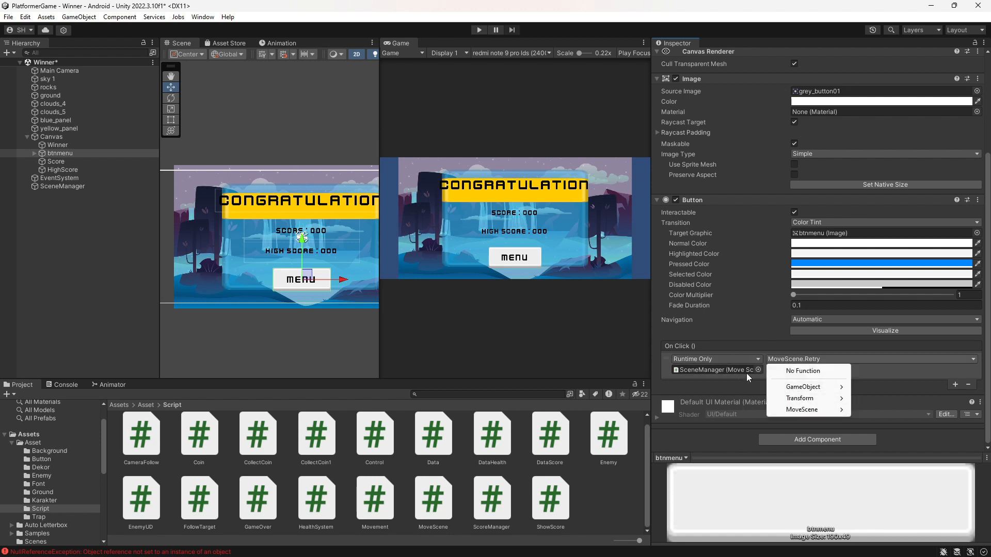
mouse_move(826, 410)
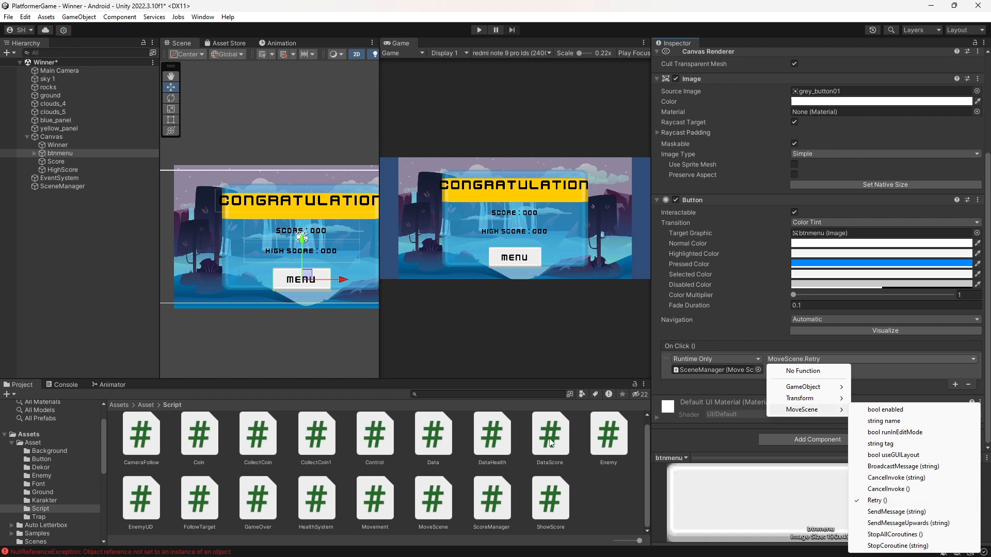
Open the MoveScene script and duplicate the whole Retry method directly below the original inside the class
double_click(431, 488)
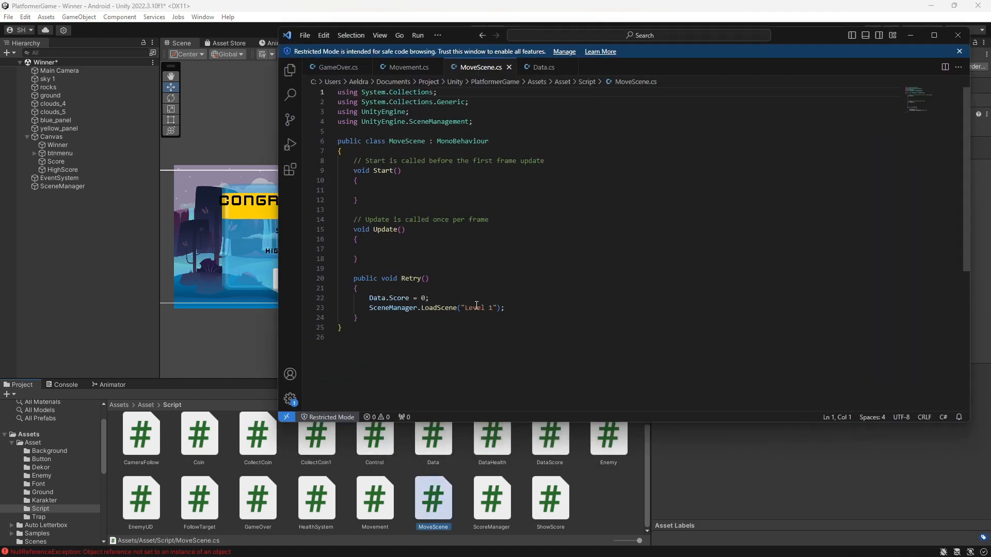
click(383, 247)
click(385, 230)
drag(354, 280, 384, 321)
click(384, 318)
drag(354, 279, 373, 318)
key(ctrl+c)
click(374, 318)
key(Return)
key(Return)
key(ctrl+v)
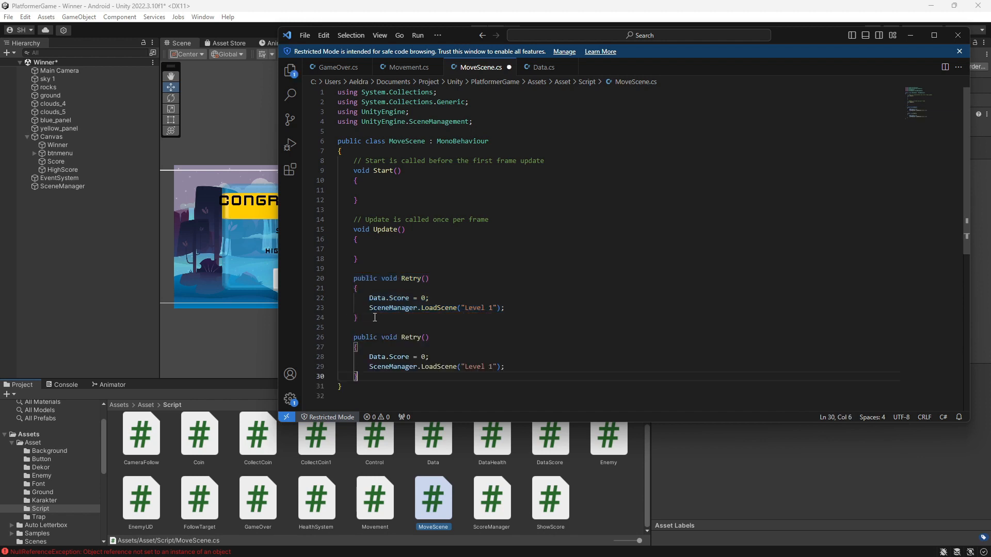
Rename the copied method to Menu, make it load the scene "Menu", and return to Unity to recompile the script
scroll(433, 348, down, 1)
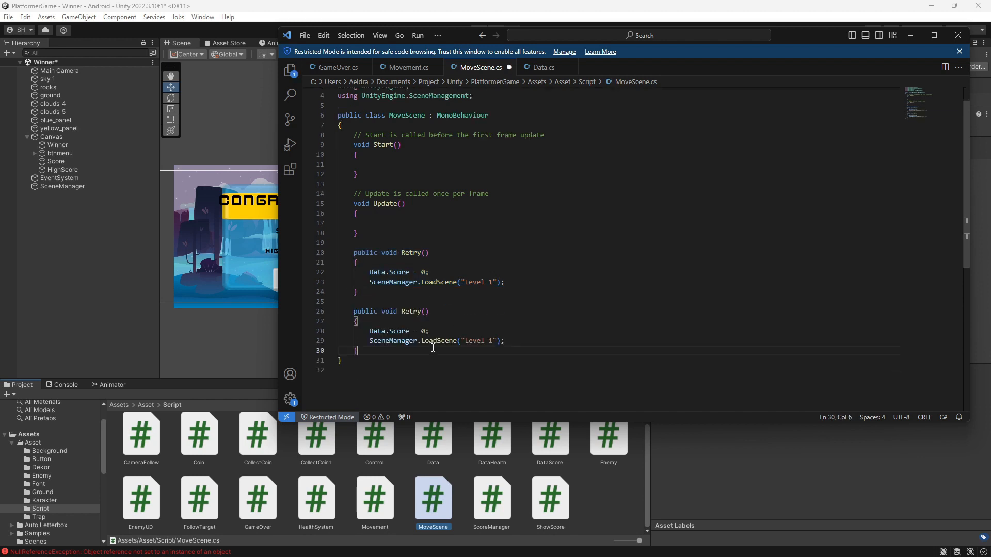
double_click(413, 311)
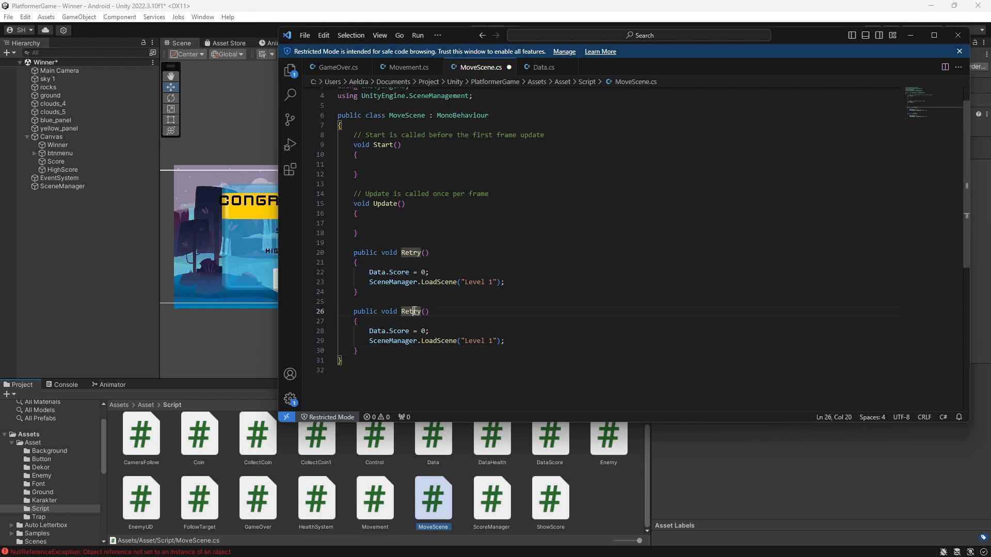
text(Menu)
click(518, 309)
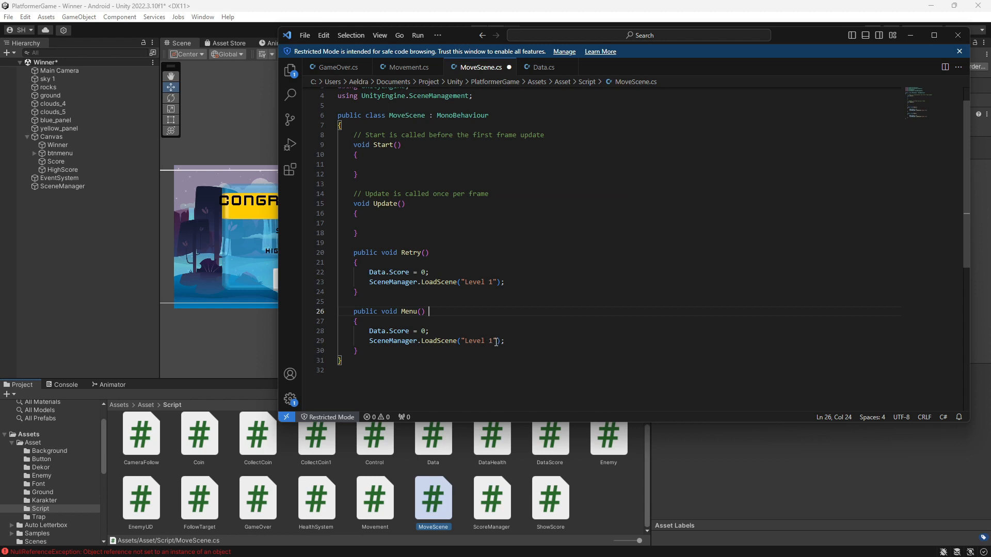
drag(493, 342, 466, 342)
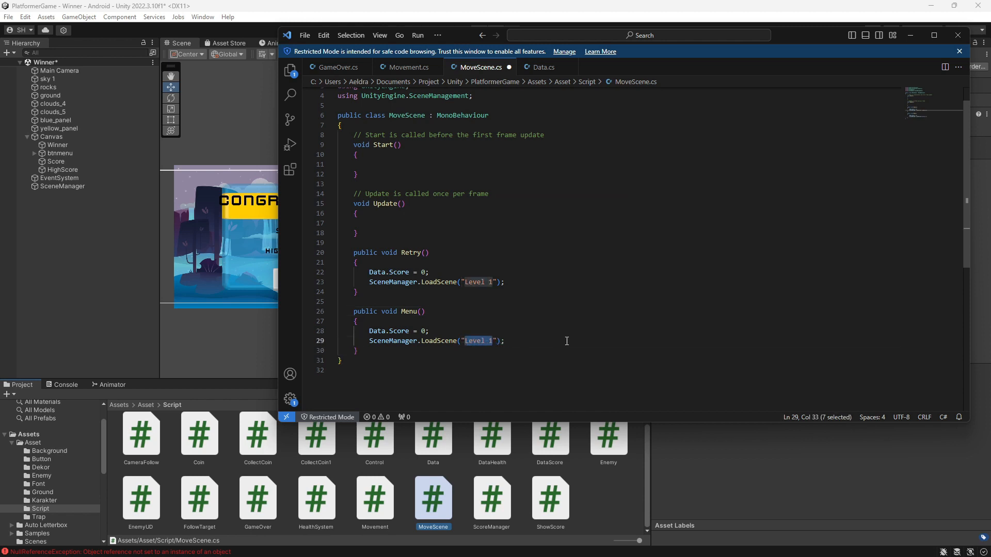
text(Menu)
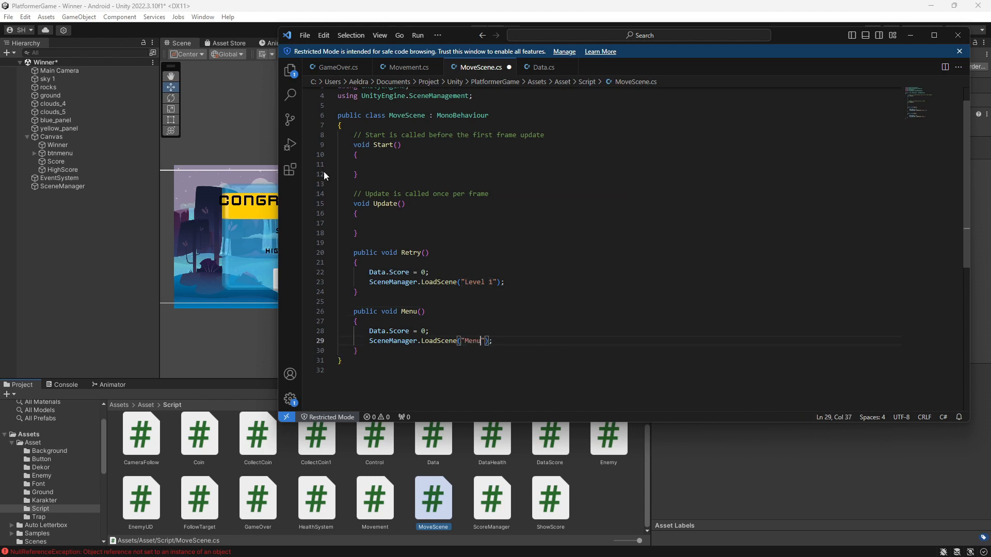
double_click(477, 342)
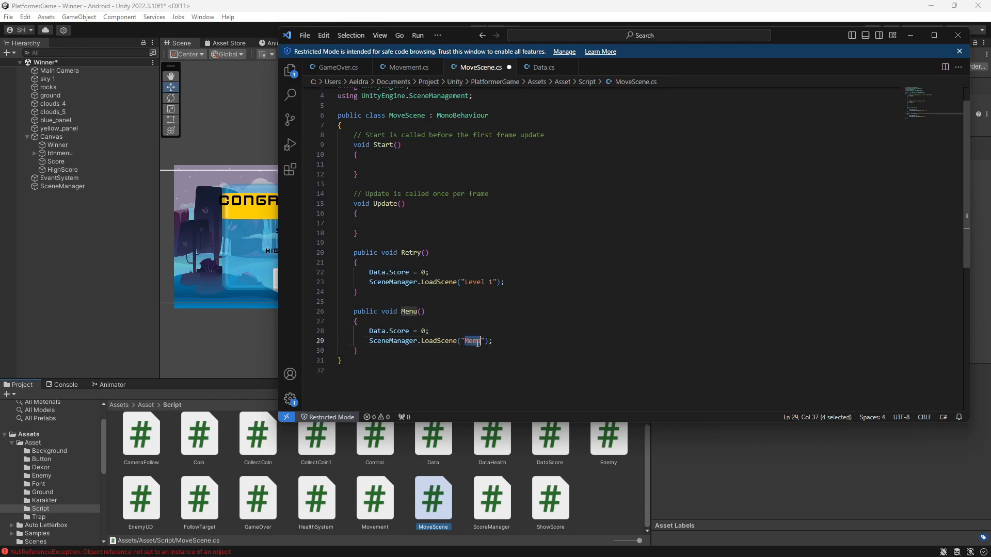
click(481, 352)
scroll(503, 287, up, 1)
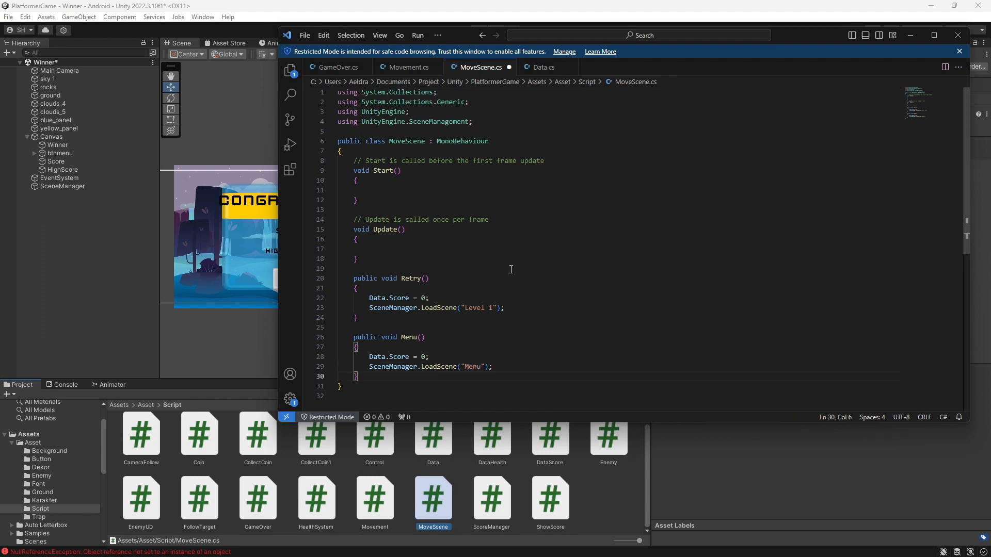
click(722, 484)
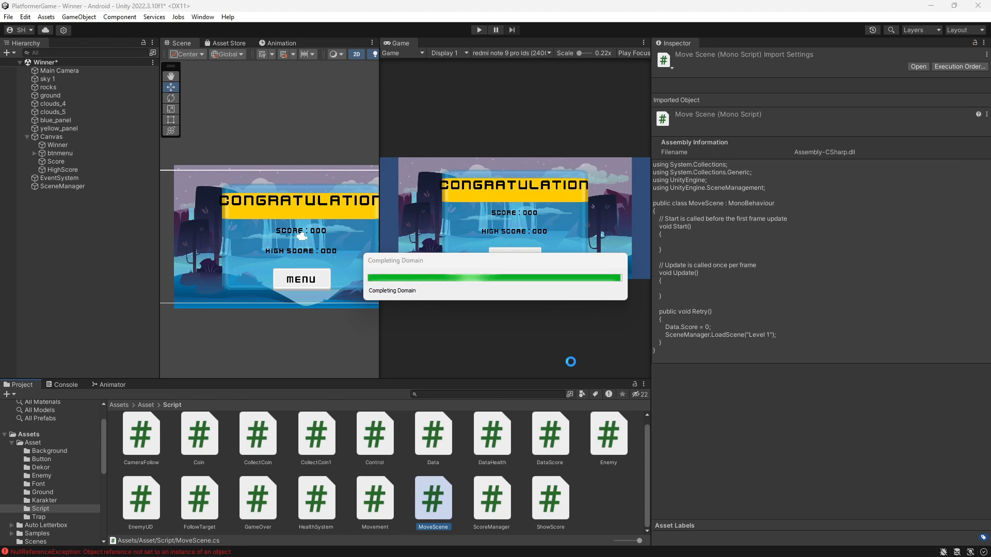
Clear the console messages and open the Level 1 scene from the Assets/Scenes folder
click(183, 552)
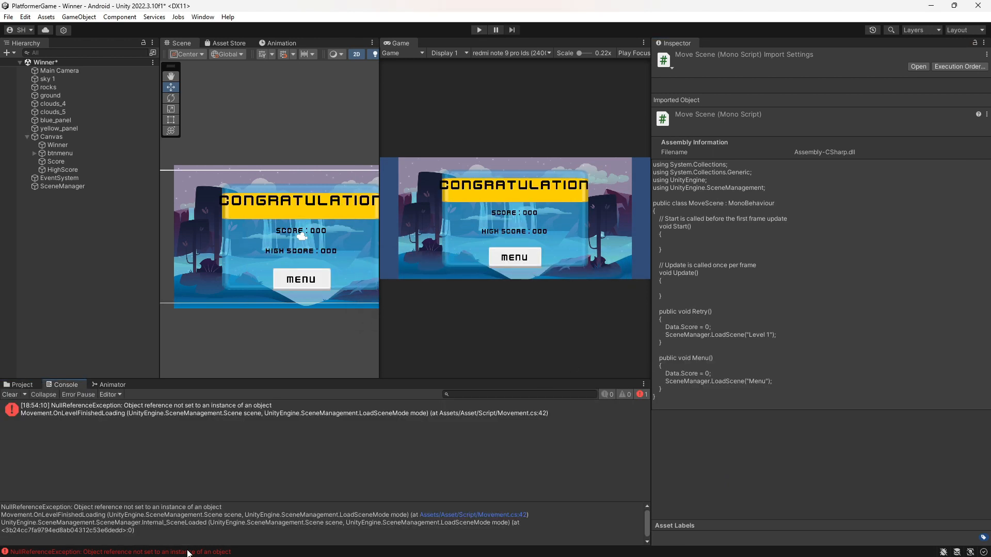
click(10, 395)
click(13, 386)
click(116, 404)
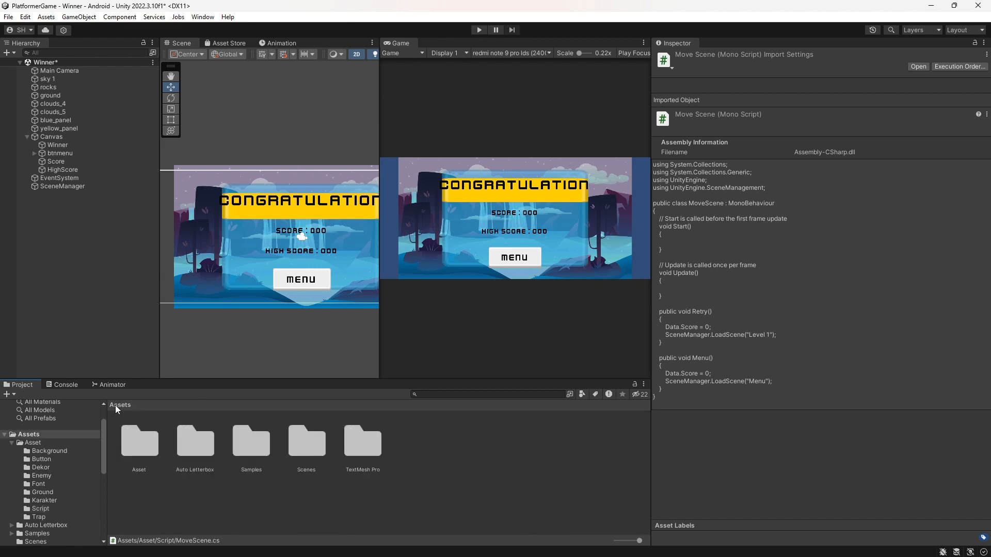
click(148, 442)
double_click(307, 441)
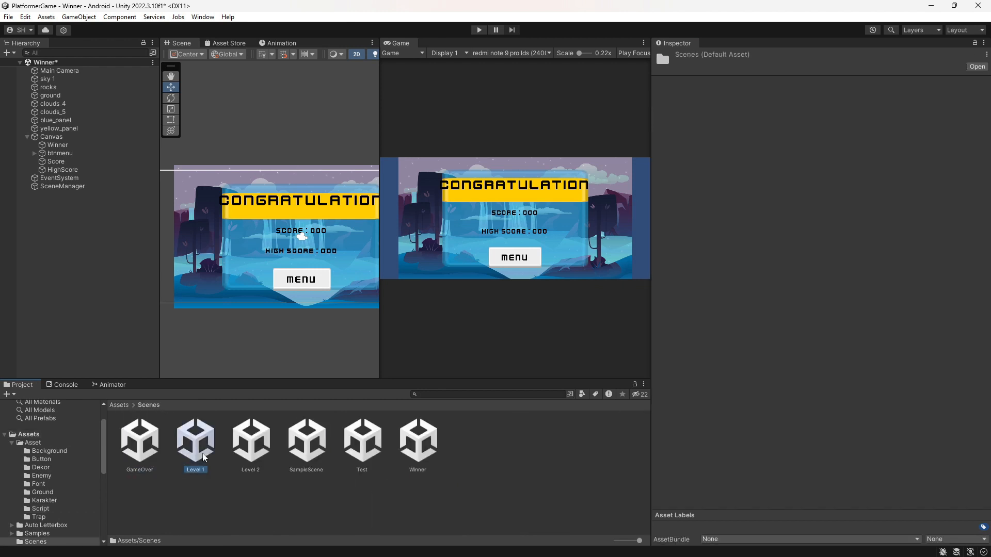
double_click(195, 441)
click(484, 306)
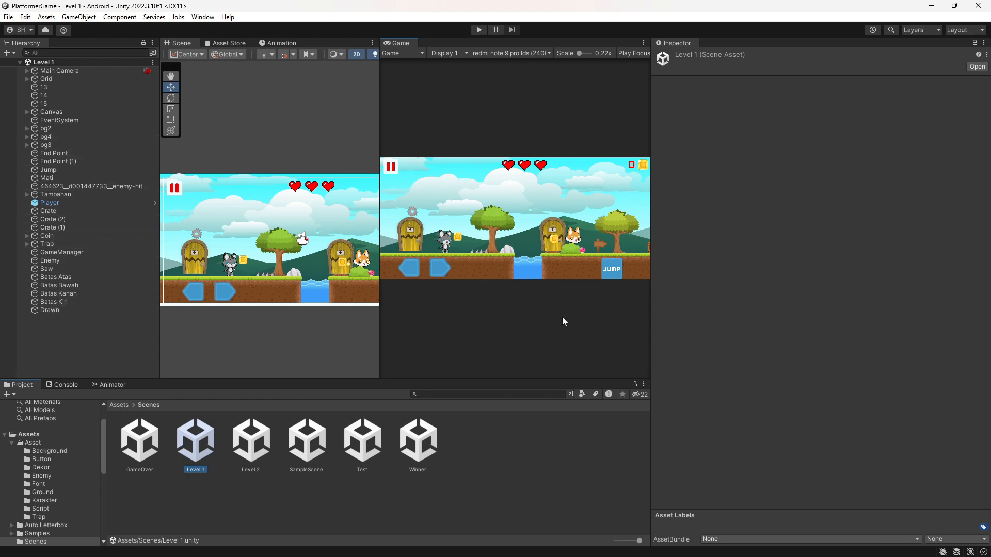
mouse_move(568, 556)
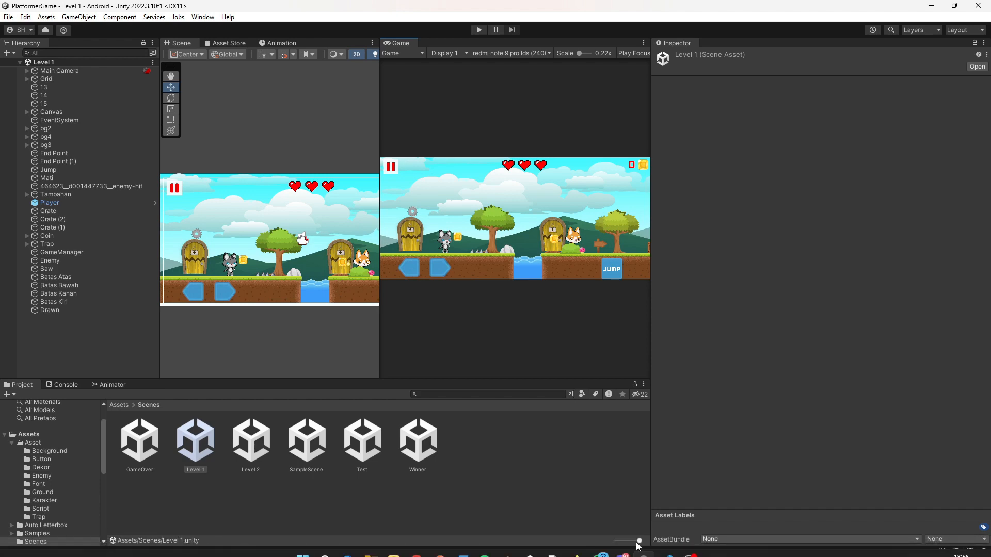
click(690, 553)
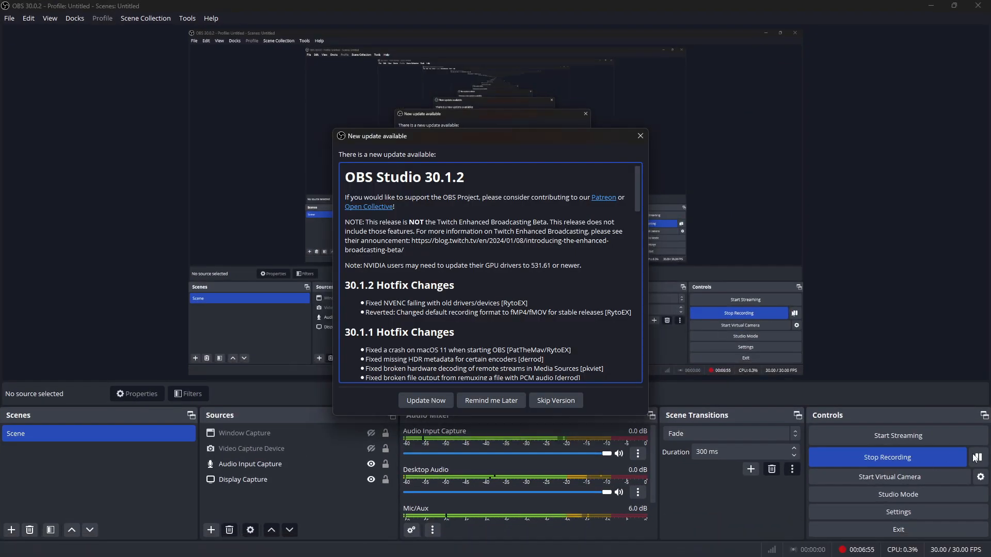
click(642, 138)
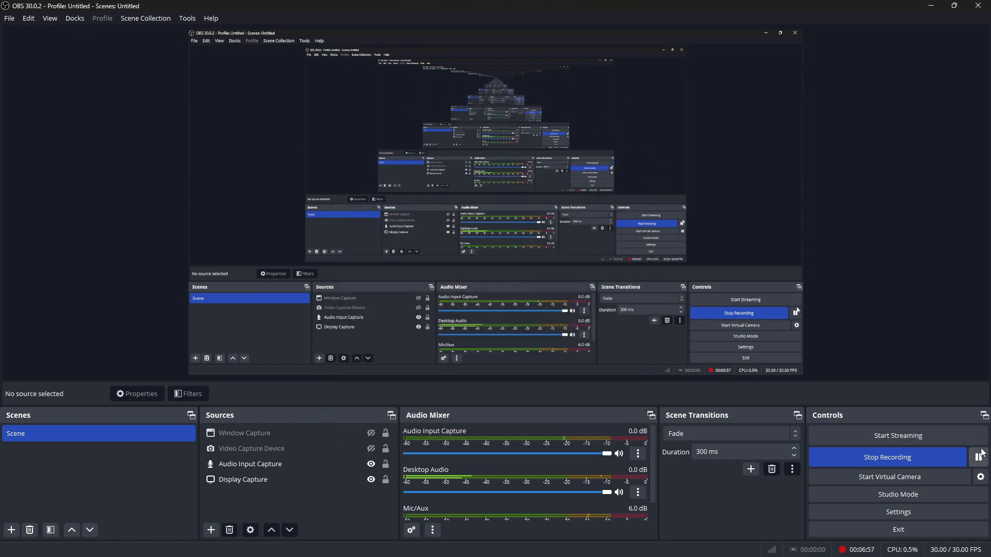
click(978, 457)
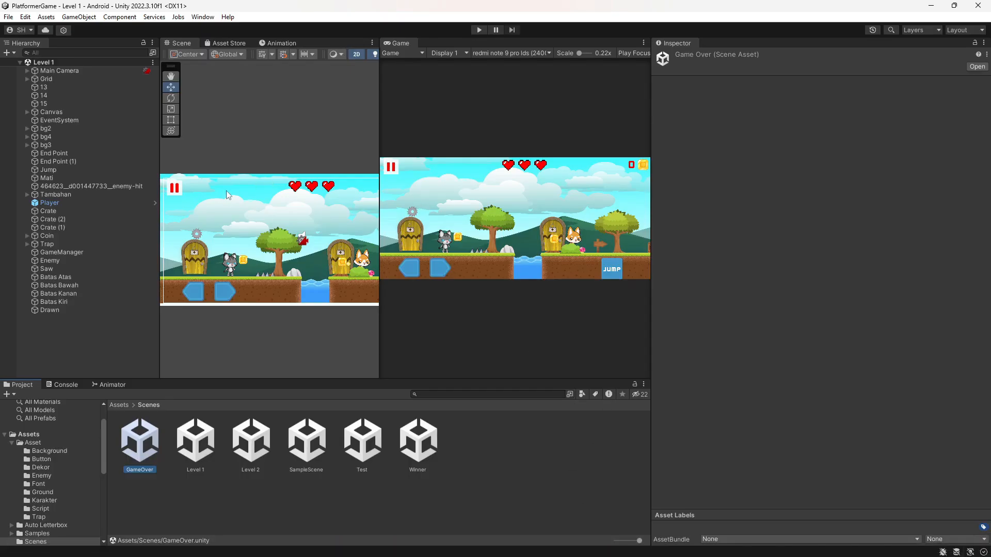
Activate the PanelPause object under the Level 1 Canvas and expand it to examine its Background and Tabelpause children
middle_drag(203, 196, 259, 204)
scroll(259, 204, up, 1)
click(211, 190)
click(213, 193)
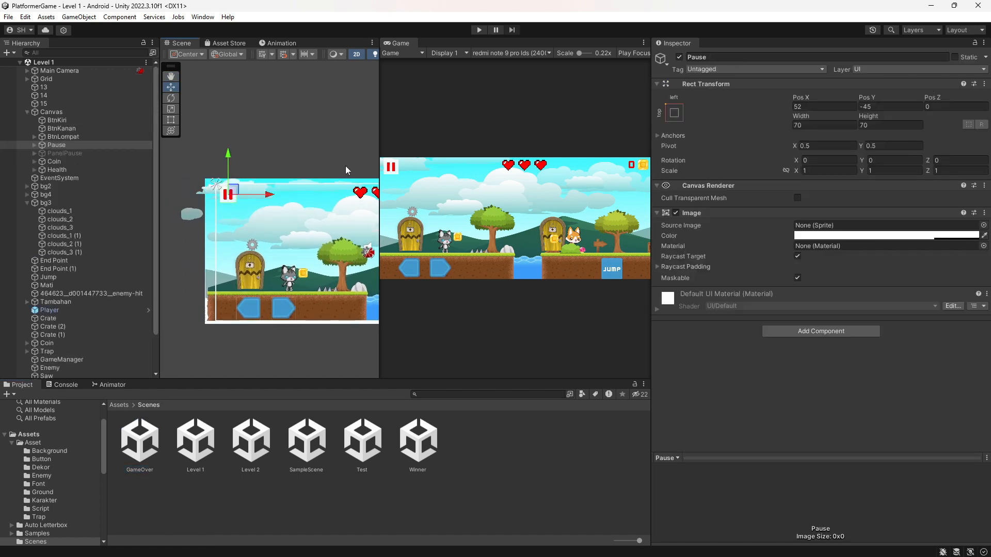
click(49, 153)
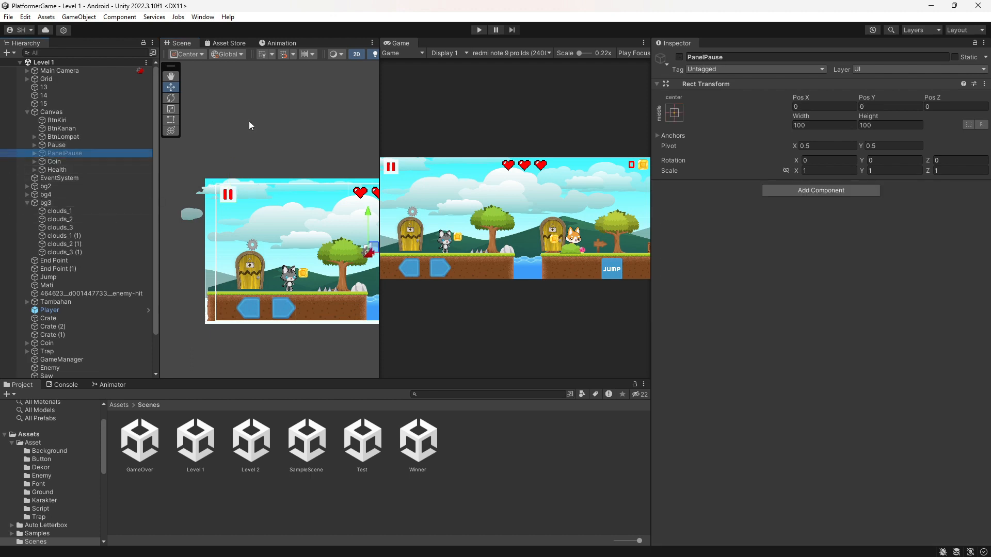
click(680, 57)
click(34, 153)
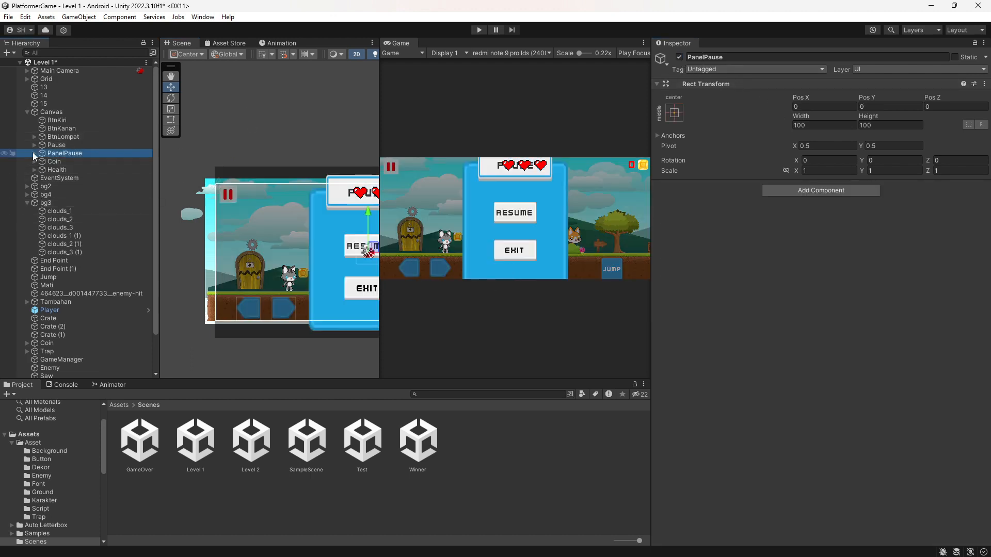
click(41, 170)
click(61, 161)
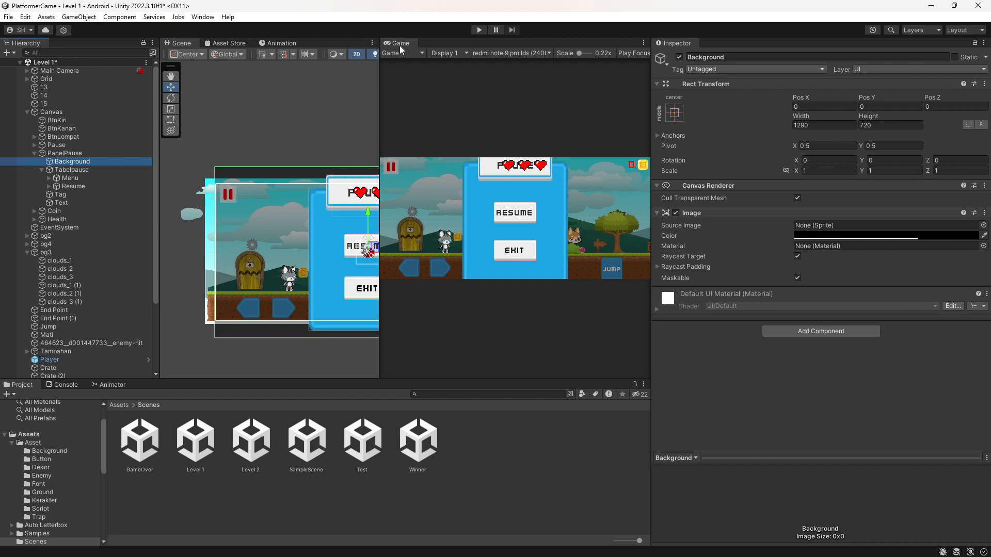
Inspect the pause panel's layers, toggle PanelPause to compare the game view with and without it, and leave it deactivated
click(72, 154)
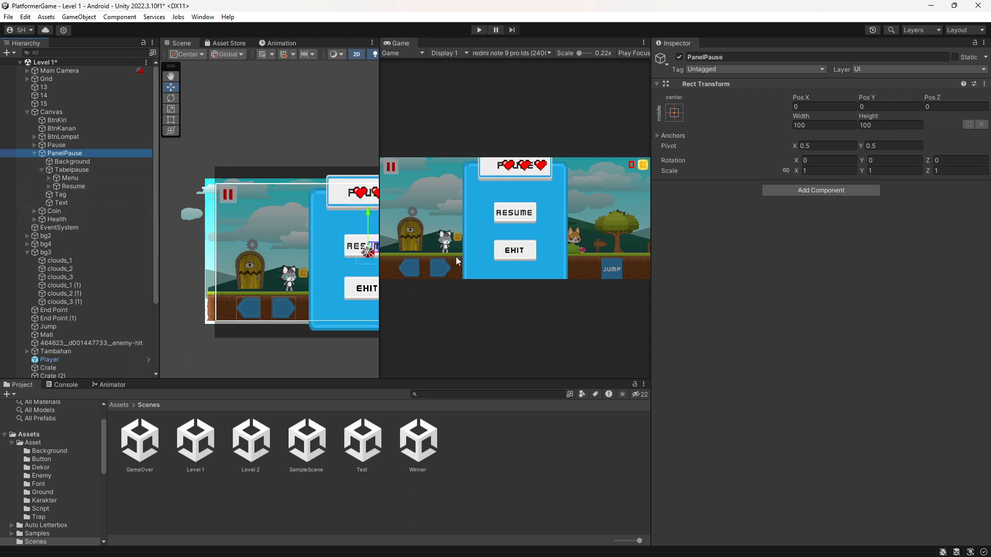
scroll(534, 215, up, 1)
scroll(534, 215, up, 1)
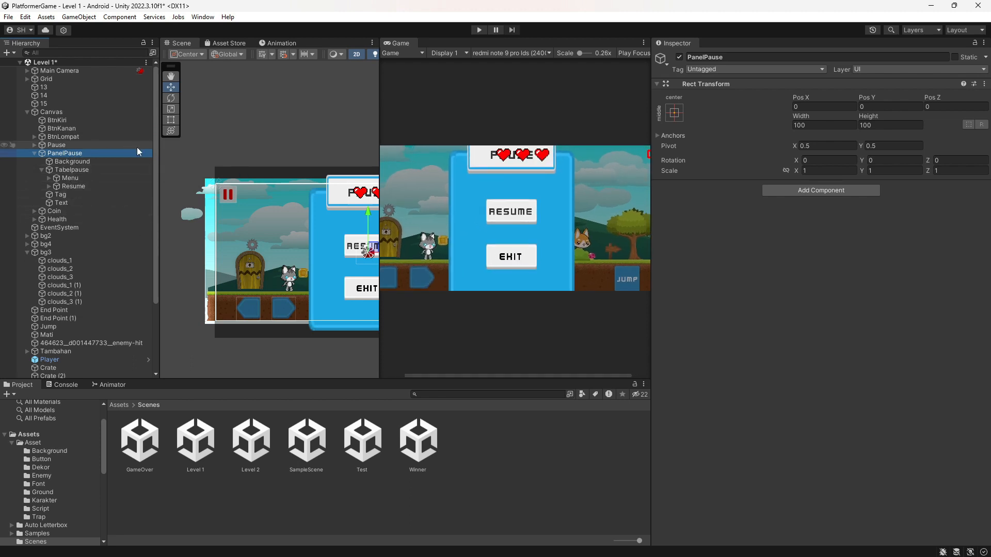
click(73, 162)
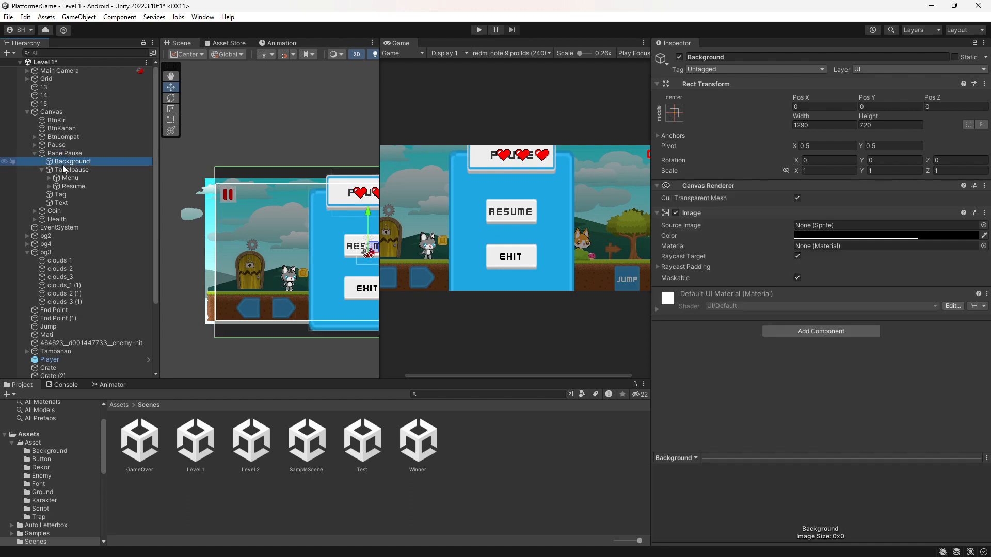
click(70, 178)
click(65, 154)
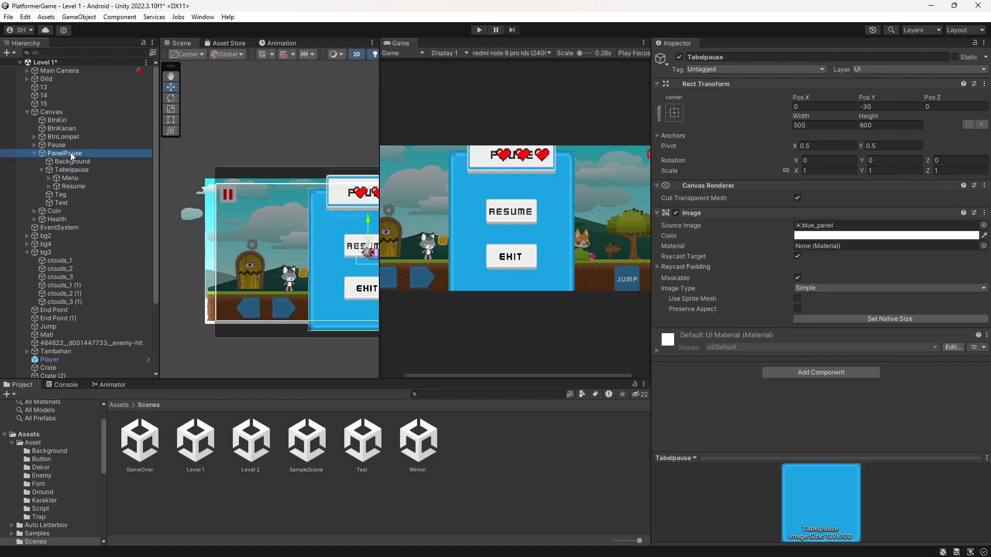
click(679, 57)
click(679, 58)
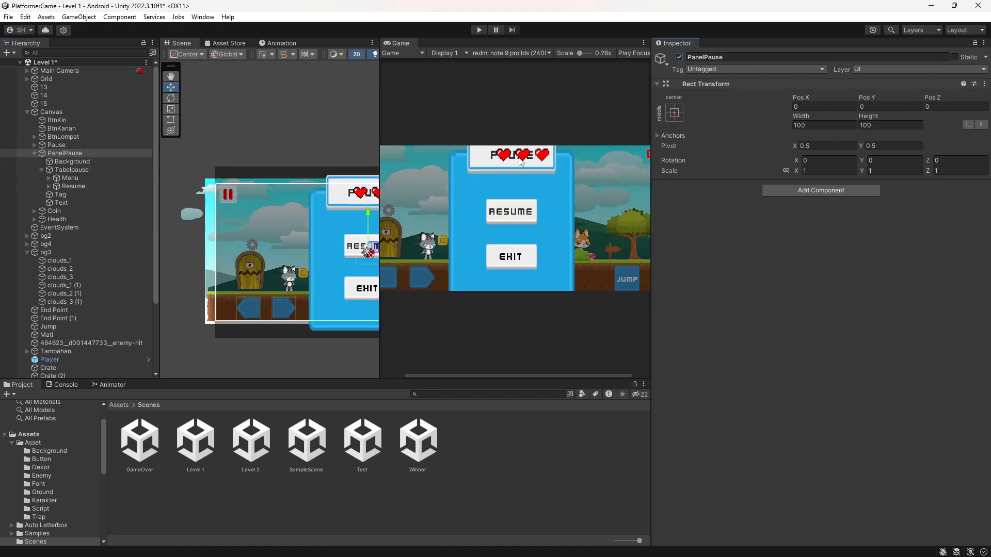
scroll(525, 174, down, 1)
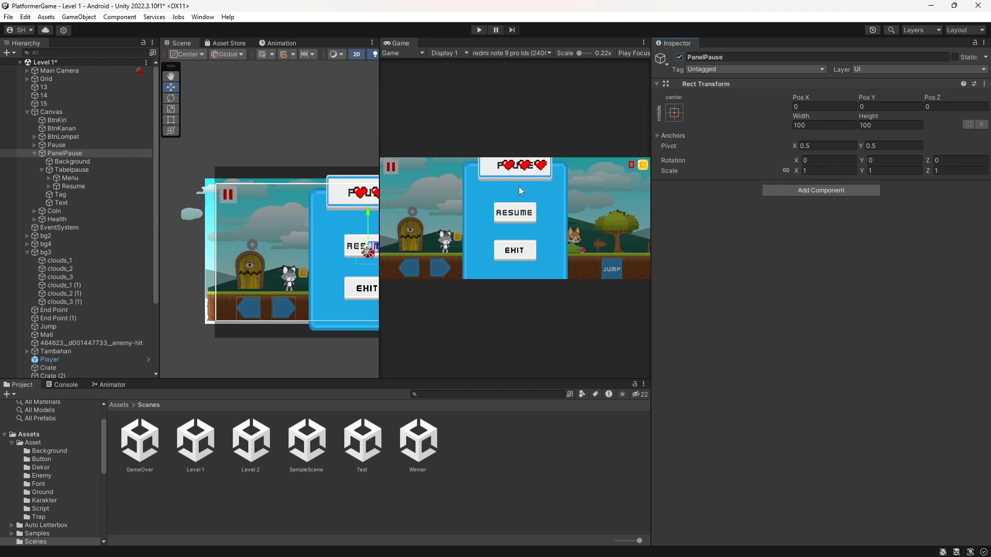
click(679, 57)
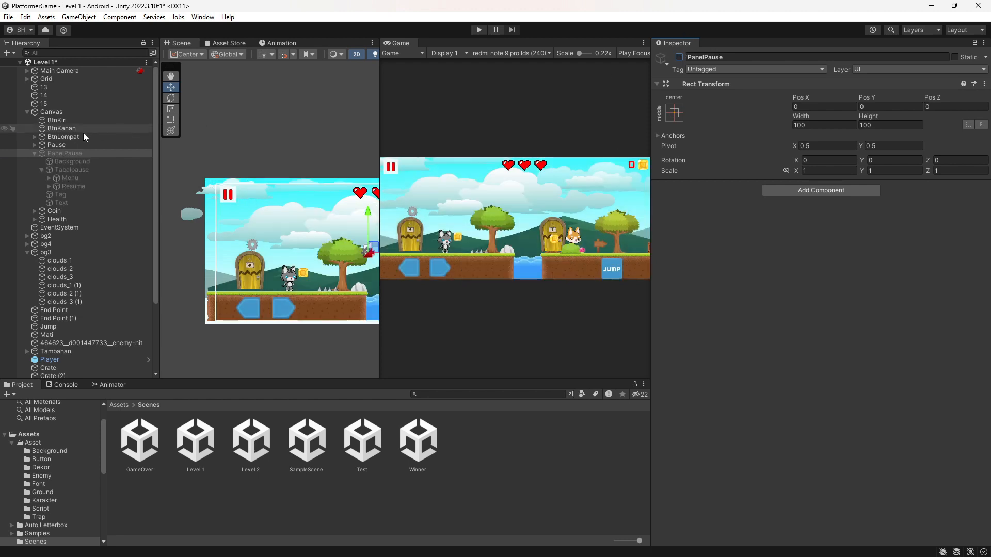
Check the Canvas's Order in Layer and the Health object's hearts, and reselect PanelPause with its children collapsed
click(83, 112)
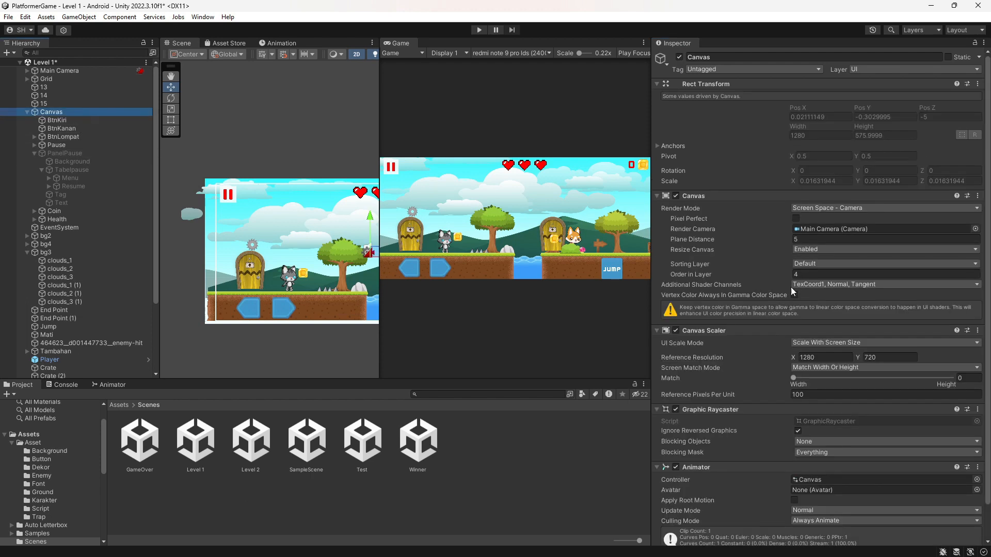
click(812, 274)
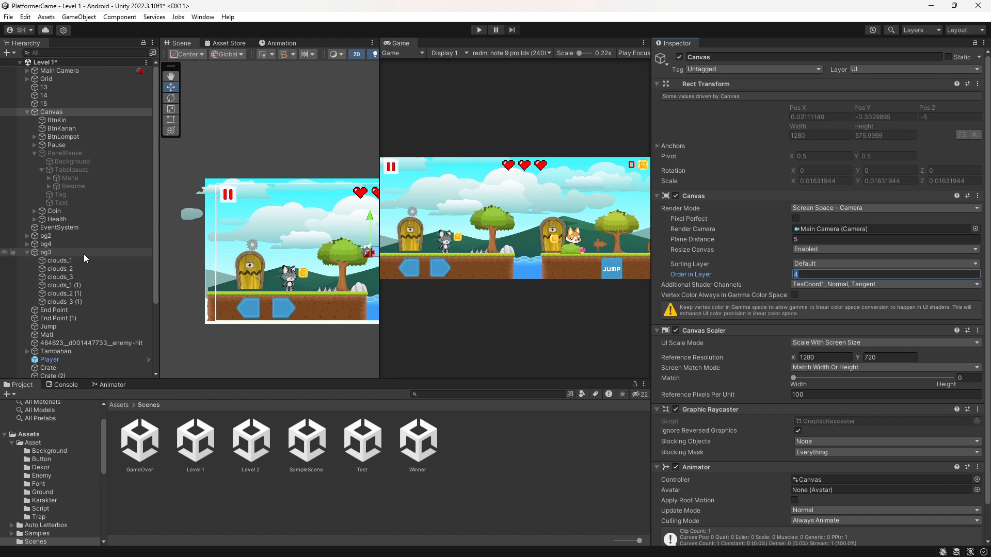
click(51, 220)
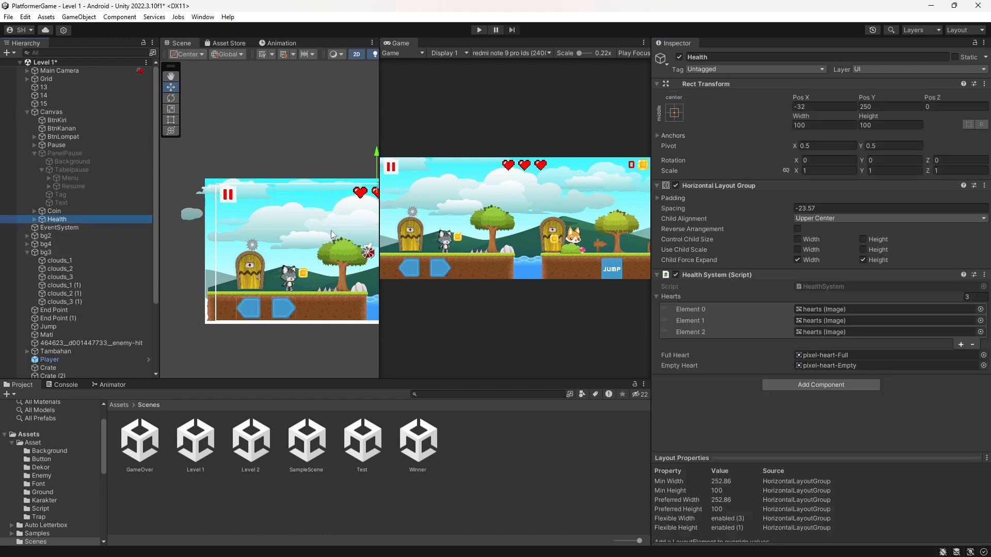
click(35, 219)
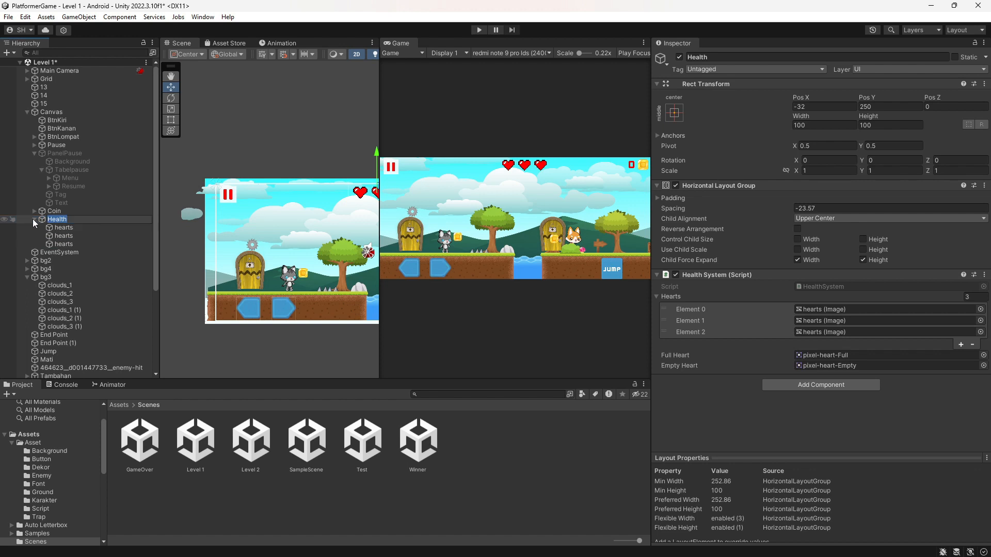
click(33, 219)
click(76, 154)
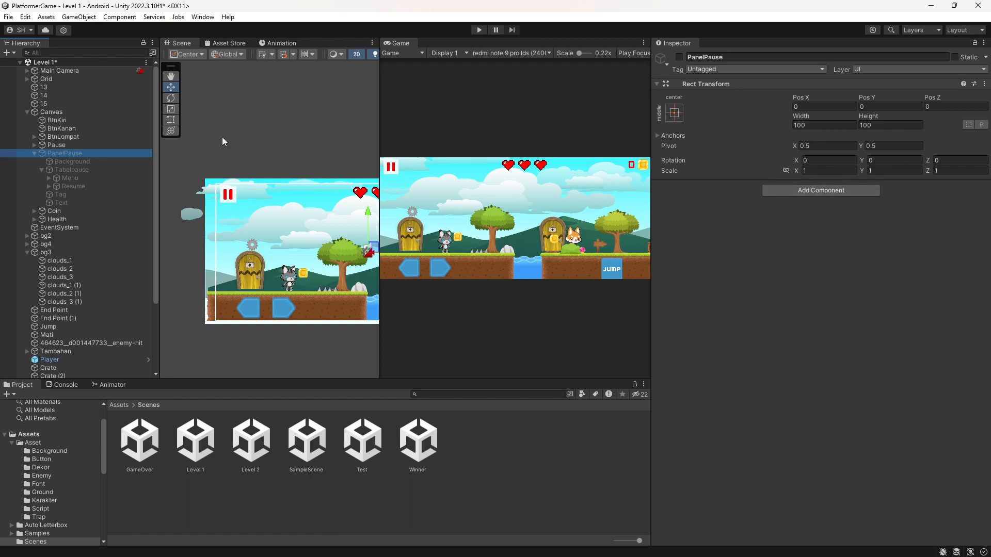
click(35, 153)
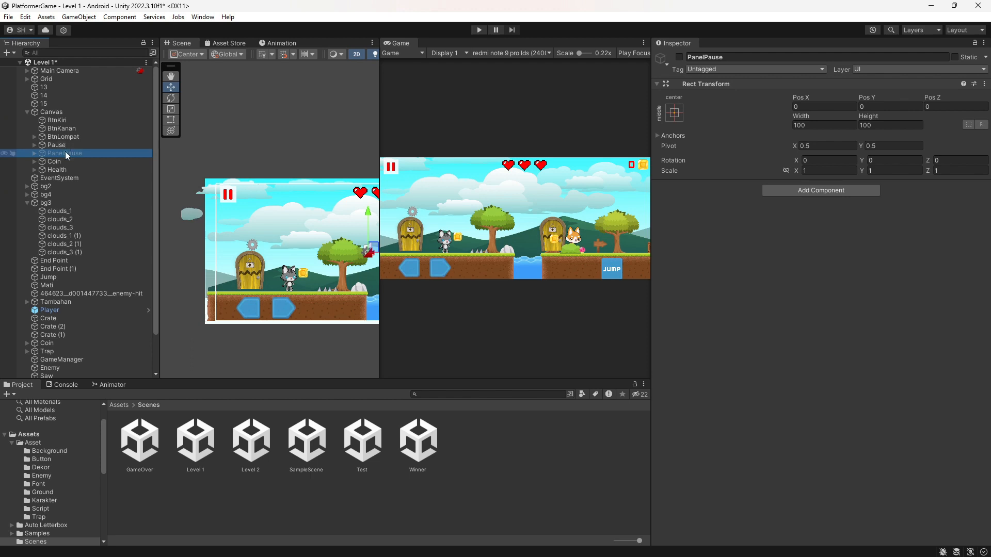
Add a second UI Canvas to the Level 1 scene at the end of the Hierarchy
scroll(100, 317, down, 2)
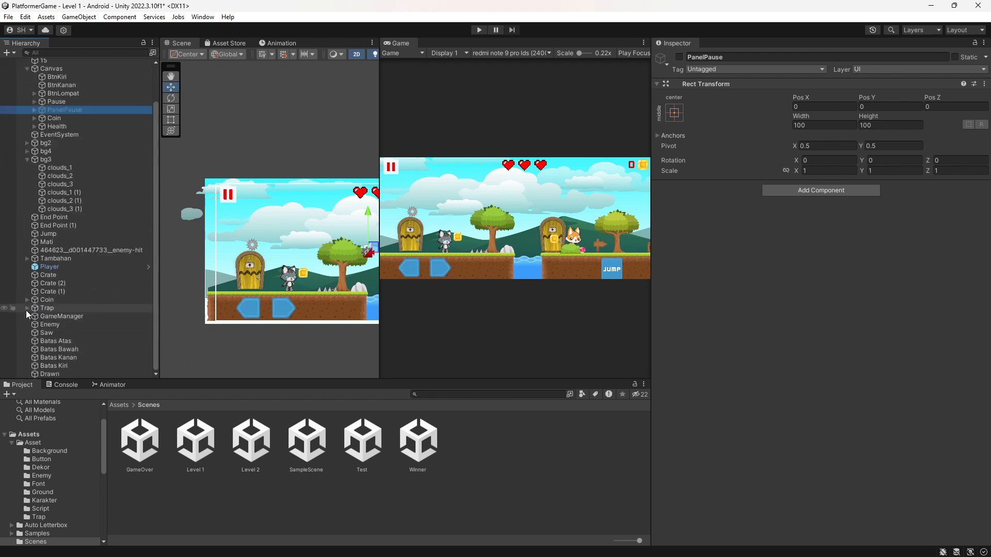
click(26, 310)
click(26, 308)
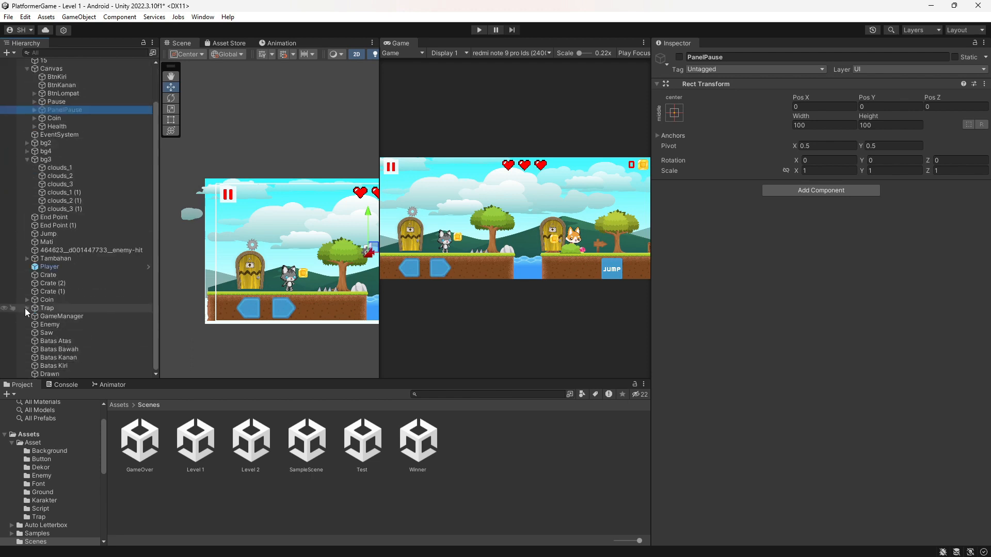
click(26, 160)
right_click(74, 373)
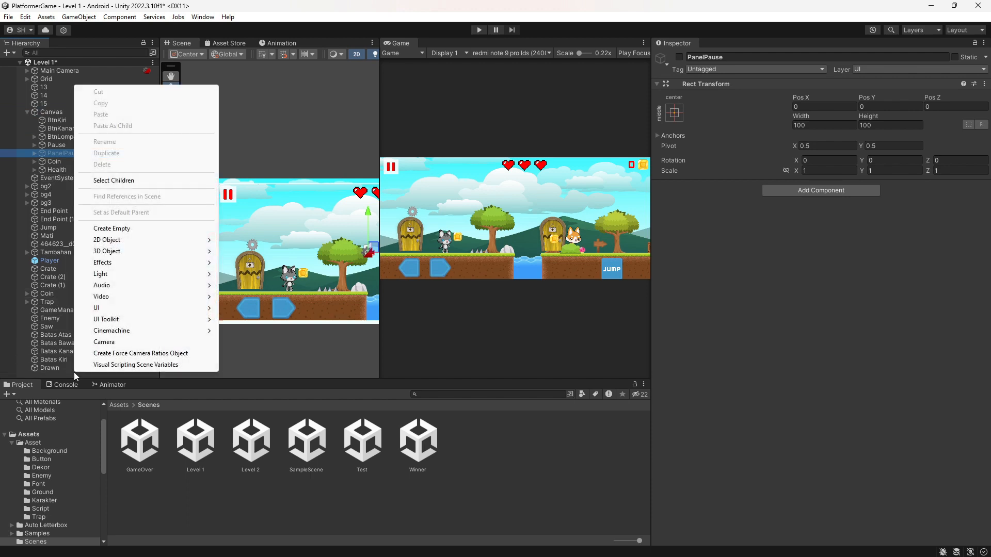
mouse_move(117, 241)
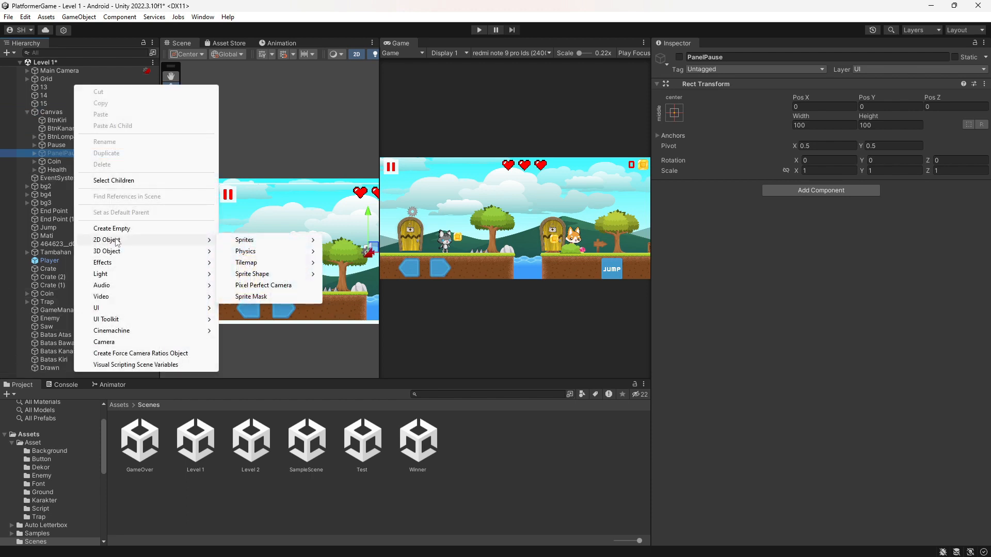
mouse_move(119, 308)
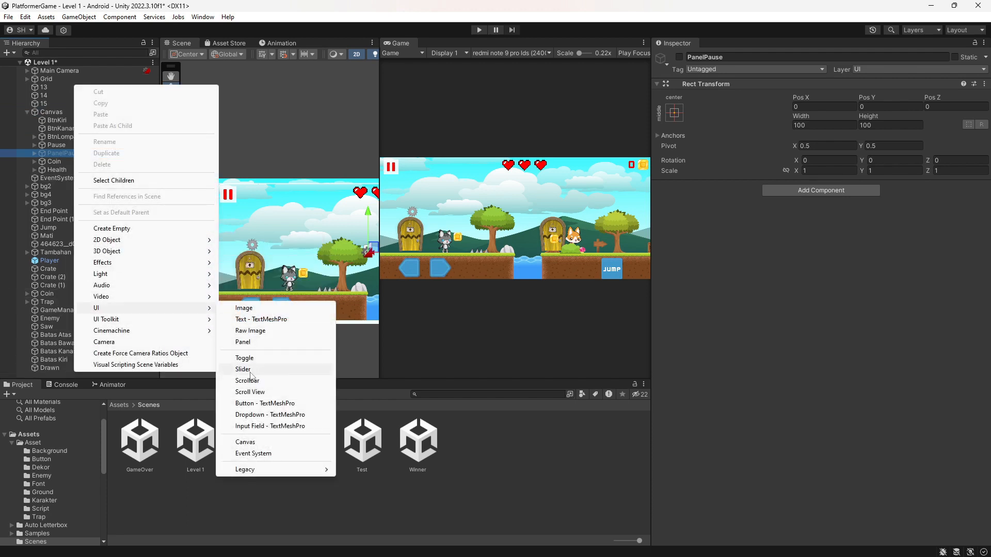
click(274, 442)
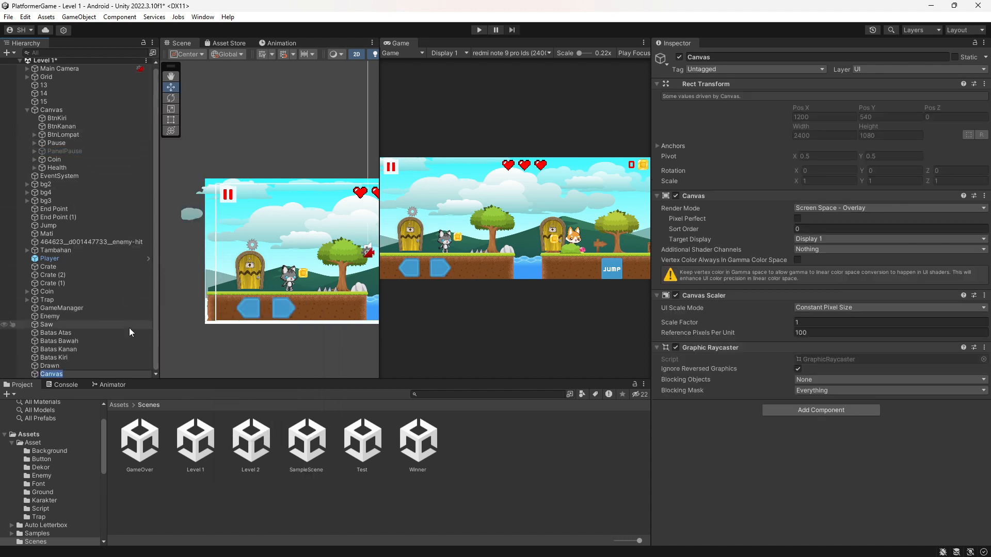
Move PanelPause out of the original Canvas into the new Canvas, and select the new Canvas
click(66, 151)
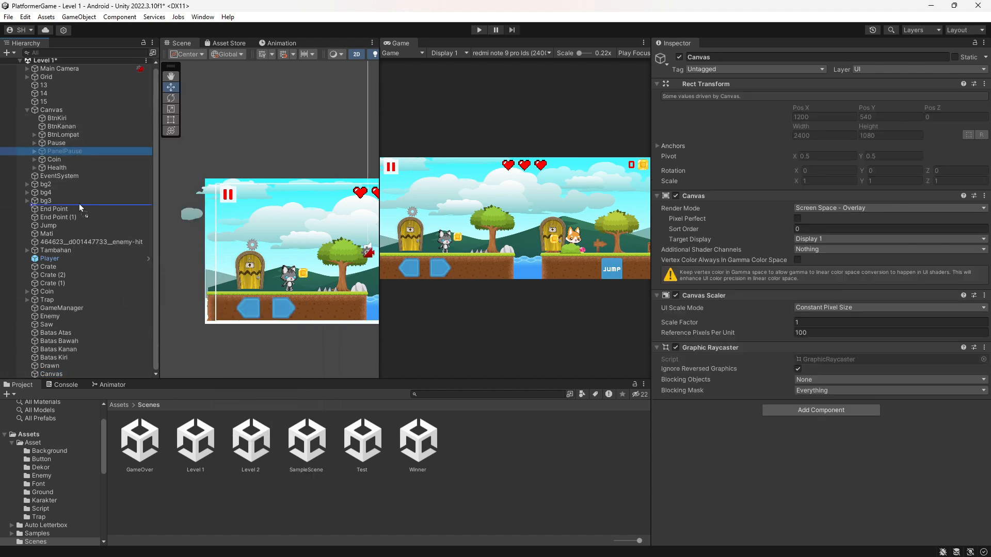
drag(70, 369, 68, 372)
click(67, 367)
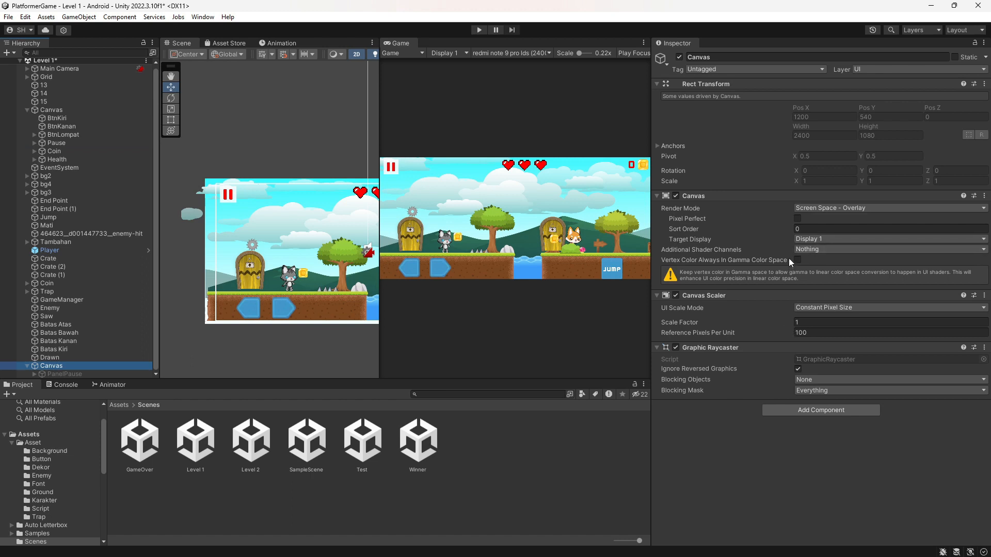
Set the new Canvas to Screen Space - Camera with Main Camera as Render Camera and Order in Layer 6, using the original Canvas as reference
click(61, 368)
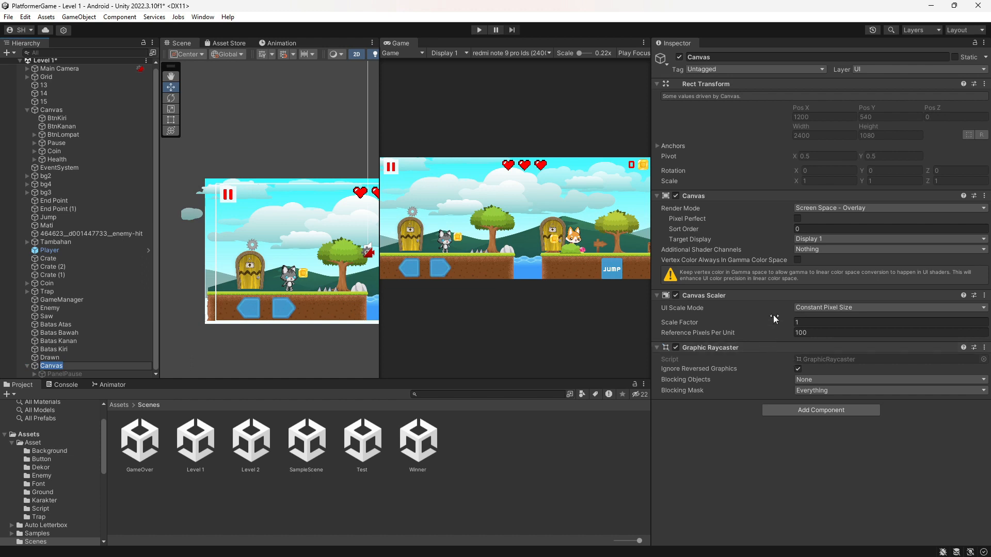
click(70, 110)
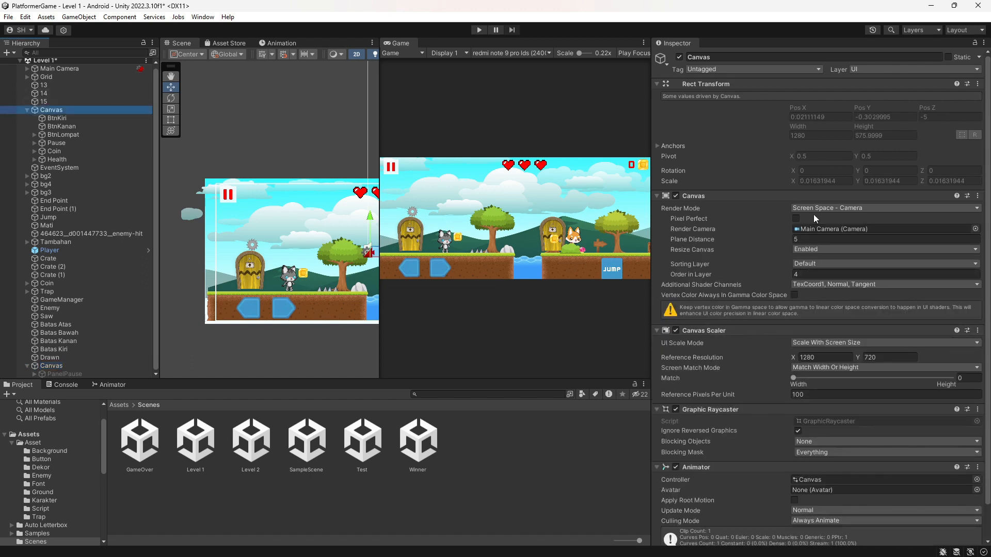
click(77, 366)
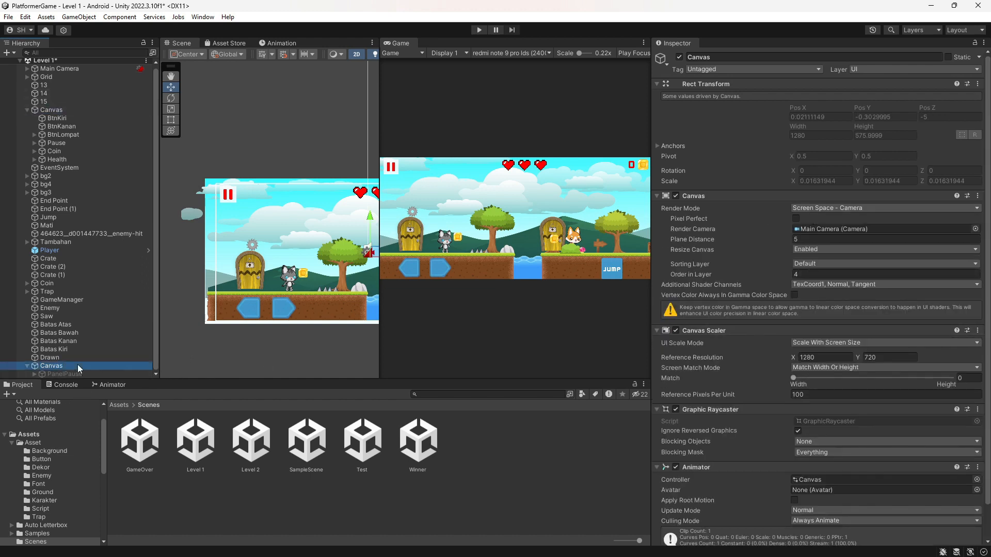
click(881, 209)
click(844, 231)
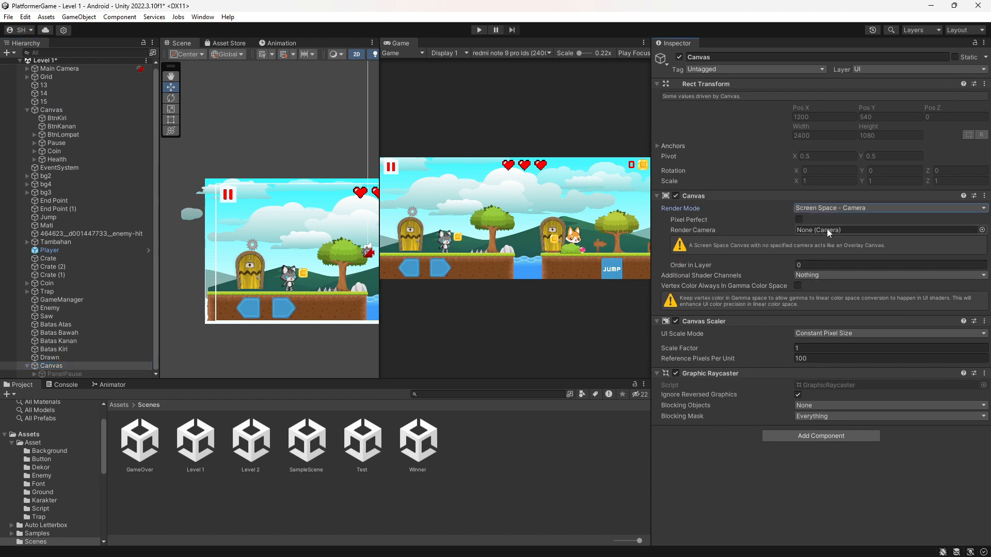
drag(59, 69, 868, 229)
click(848, 274)
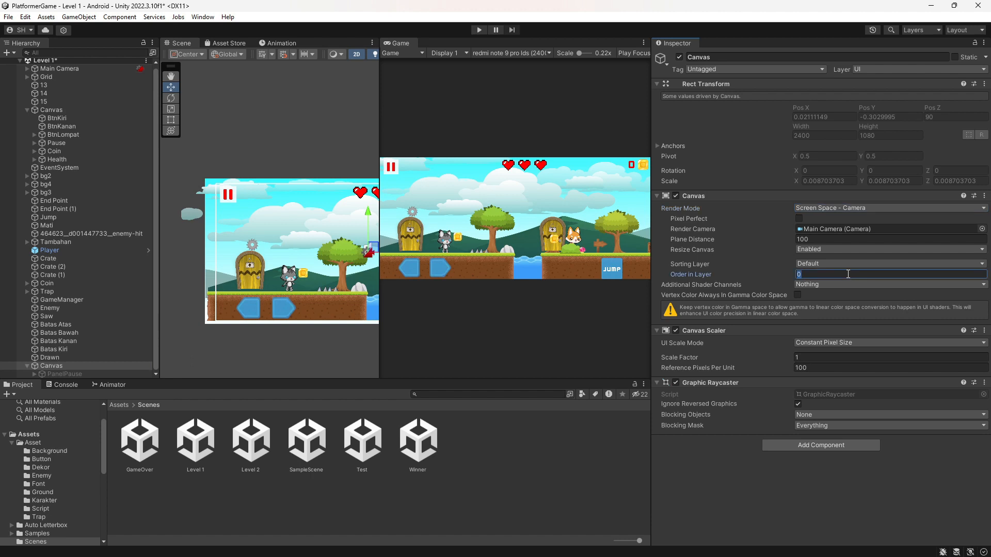
text(6)
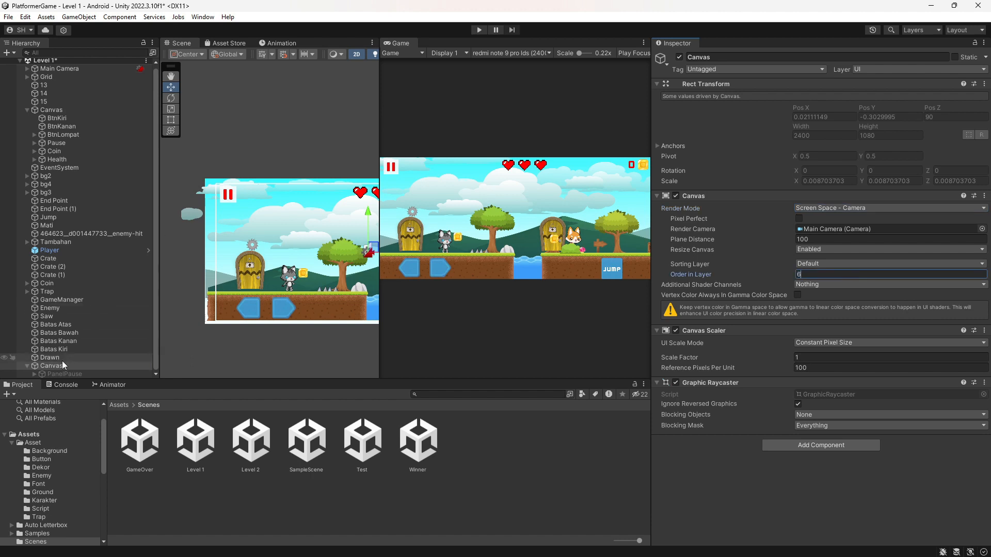
Toggle PanelPause under the new Canvas on and off to compare the scene and game views
click(58, 373)
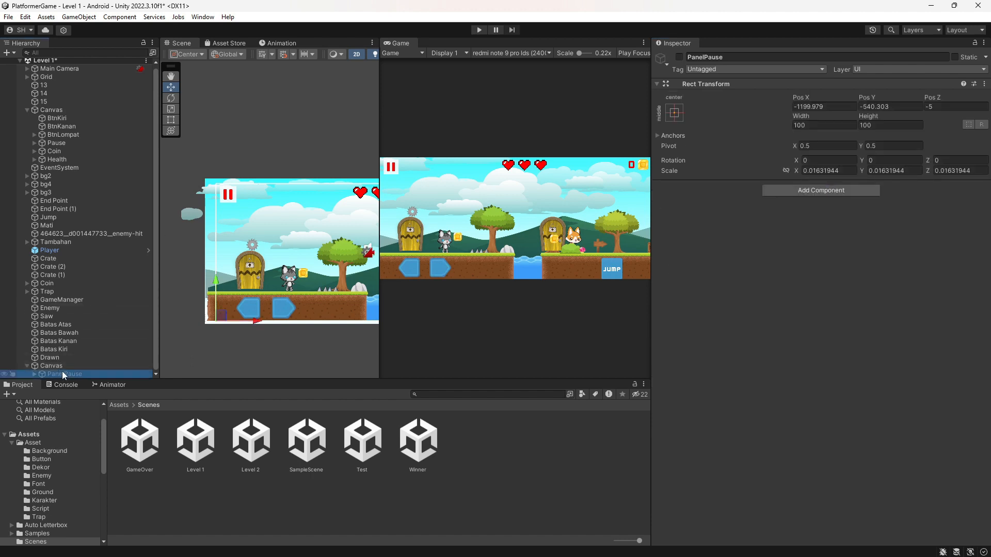
click(680, 57)
click(680, 57)
click(680, 57)
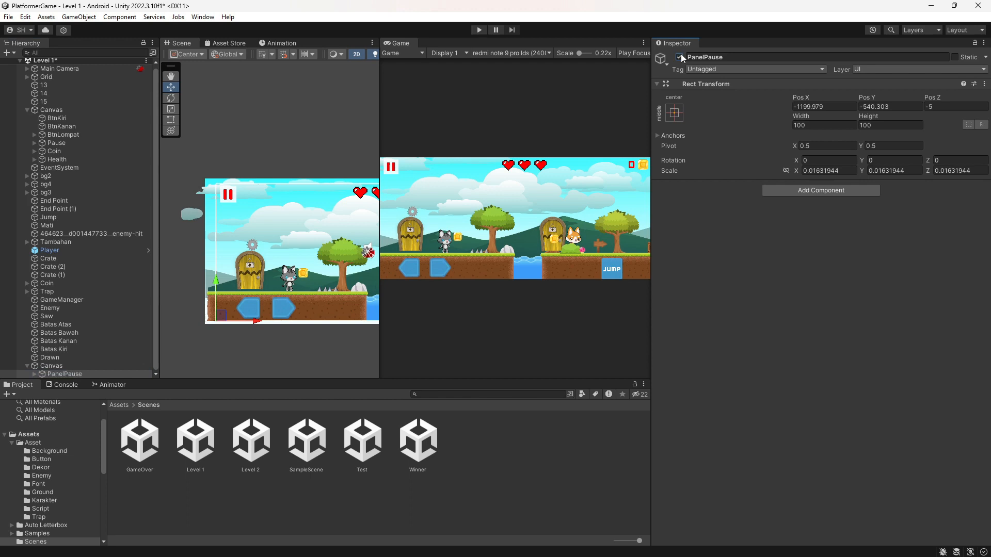
click(680, 57)
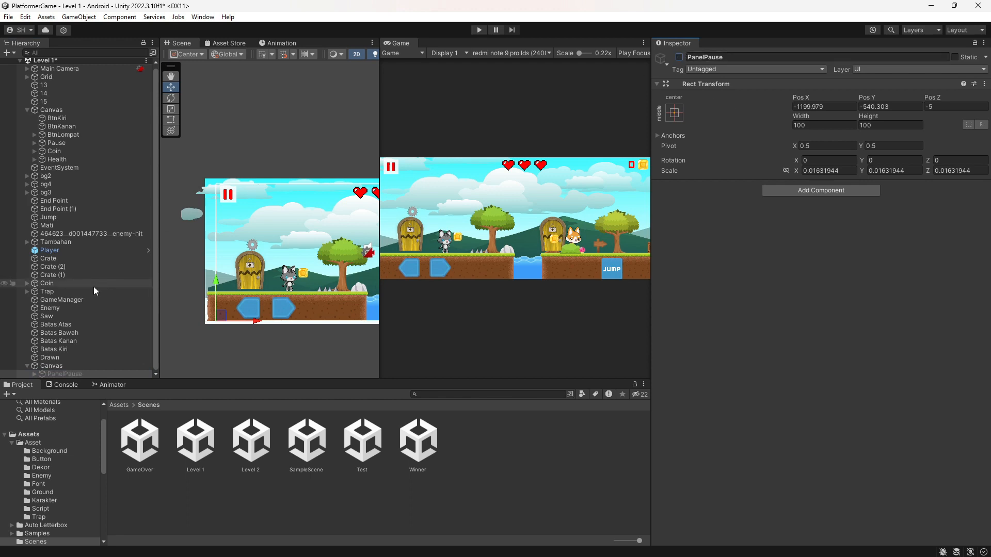
Set the Render Mode of the new Canvas to Screen Space - Overlay
click(51, 366)
click(834, 208)
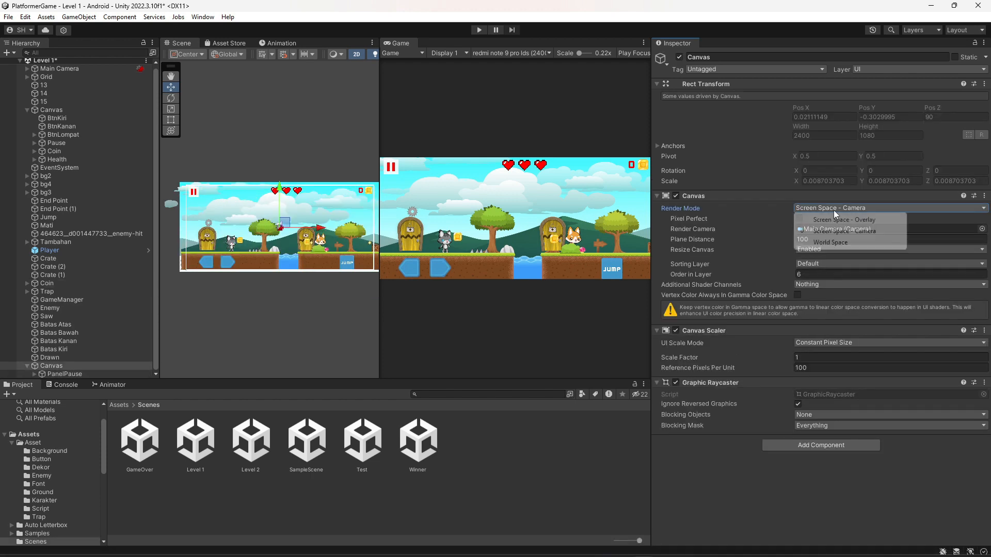
click(835, 216)
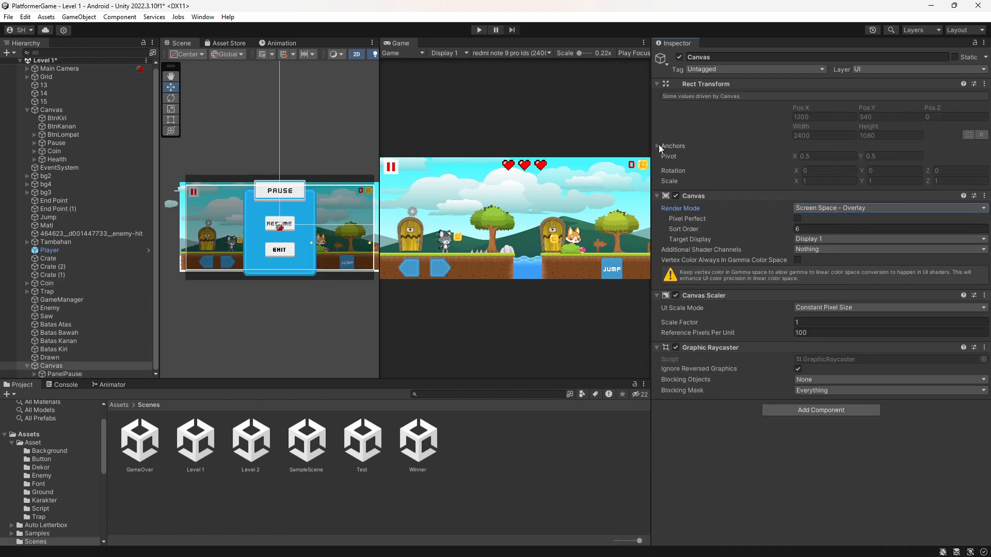
Rename the new Canvas that holds PanelPause as CanvasPause
click(63, 373)
click(64, 368)
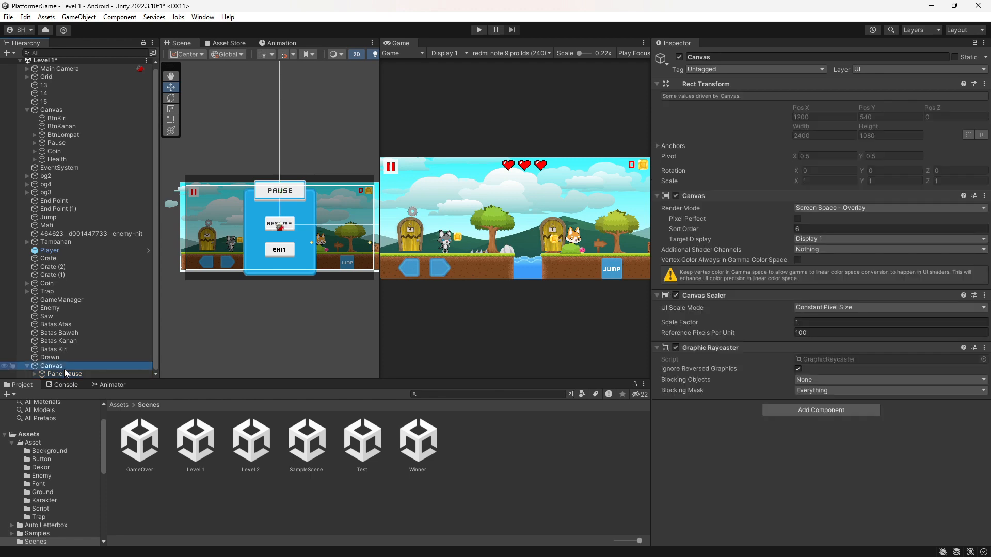
click(730, 56)
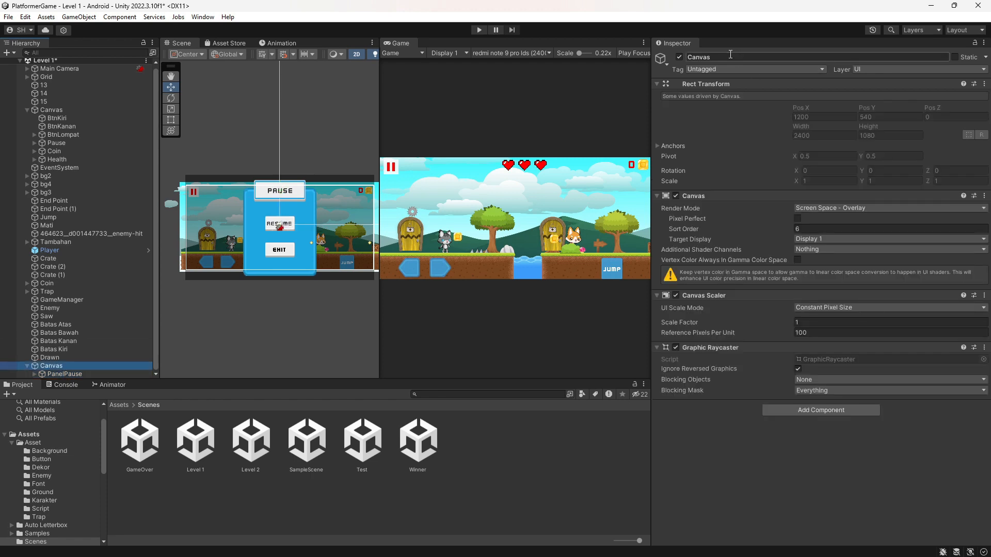
click(724, 57)
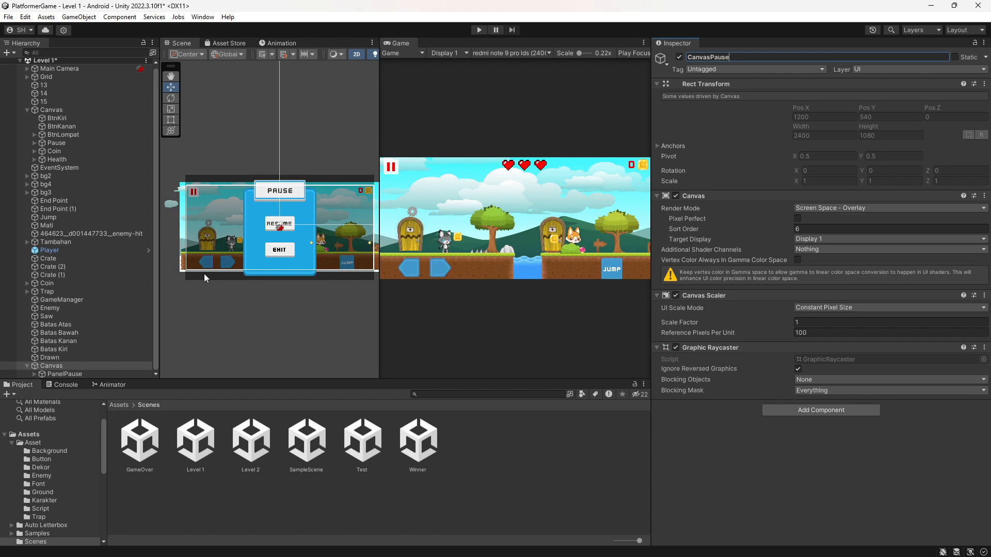
text(Pause)
Examine PanelPause in the scene, toggle CanvasPause to compare the views, and return PanelPause to the original Canvas below Health
click(70, 373)
scroll(314, 216, up, 2)
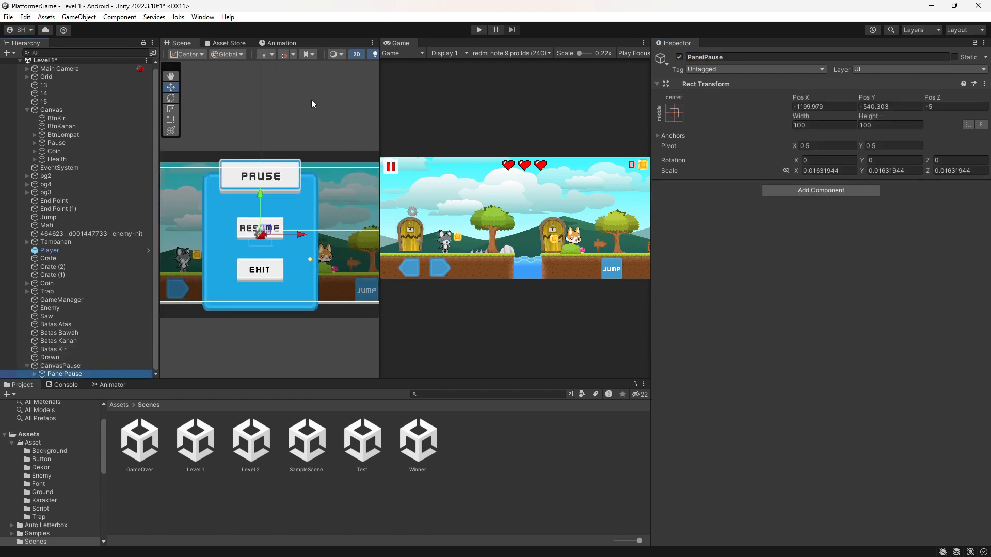
scroll(237, 237, down, 2)
scroll(261, 211, up, 1)
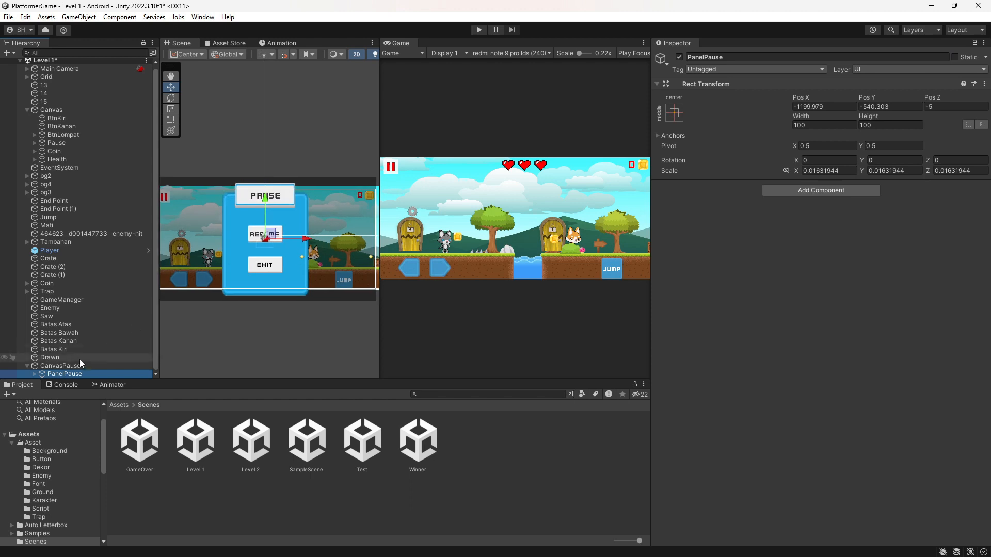
click(76, 366)
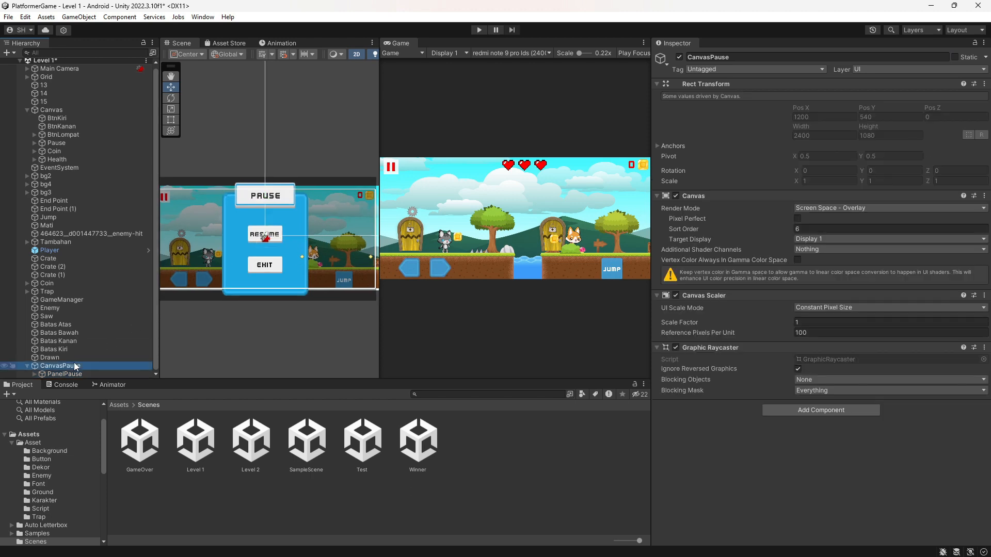
click(679, 57)
click(679, 56)
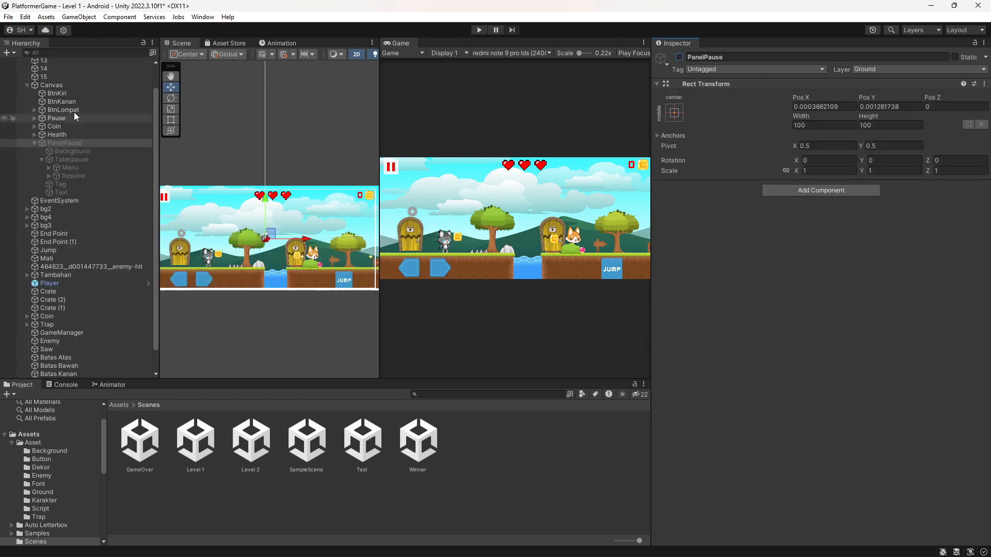
Delete the CanvasPause object from the Level 1 scene
scroll(59, 91, up, 1)
scroll(68, 258, down, 2)
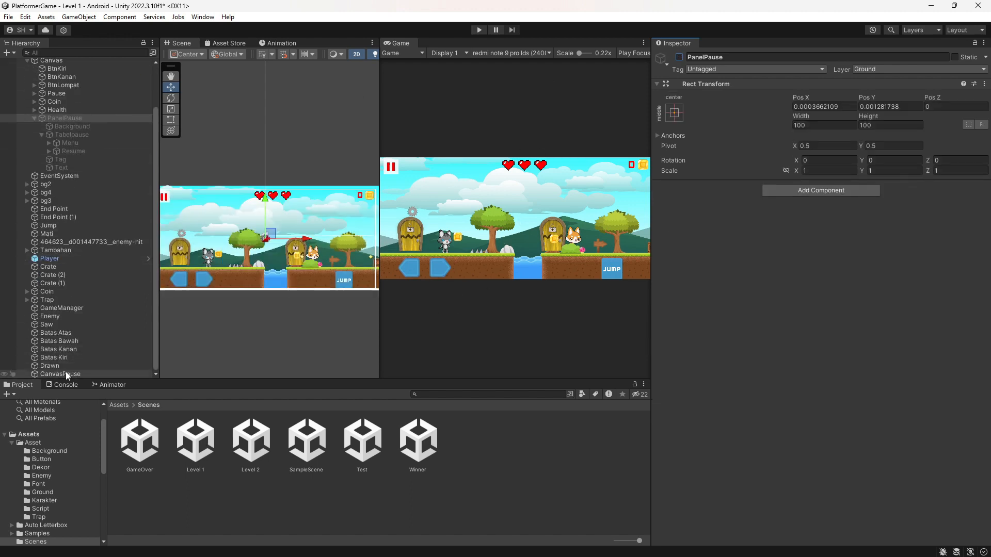
click(60, 373)
key(Delete)
Compare the Layer settings of PanelPause and the Canvas, and activate PanelPause to view it in the scene
click(65, 119)
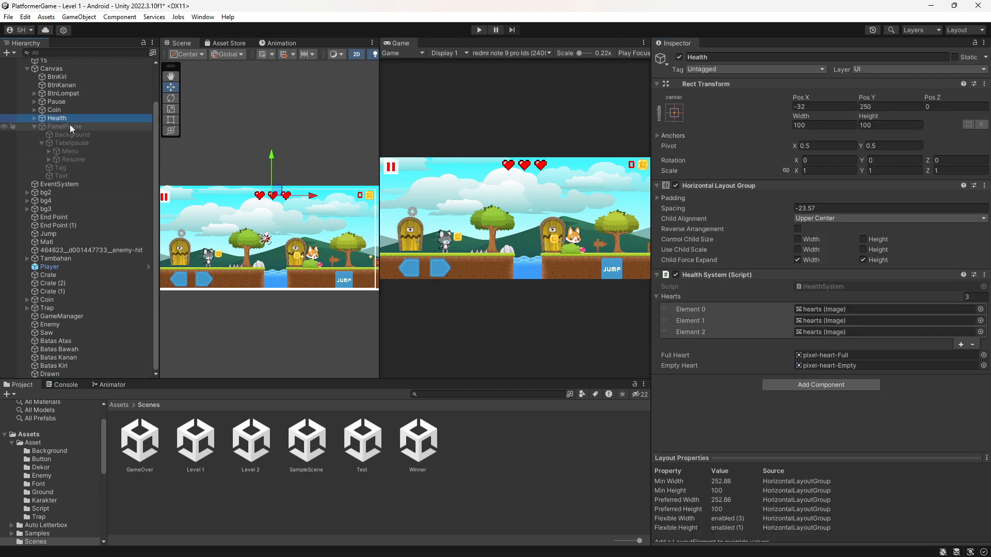
click(70, 127)
click(860, 69)
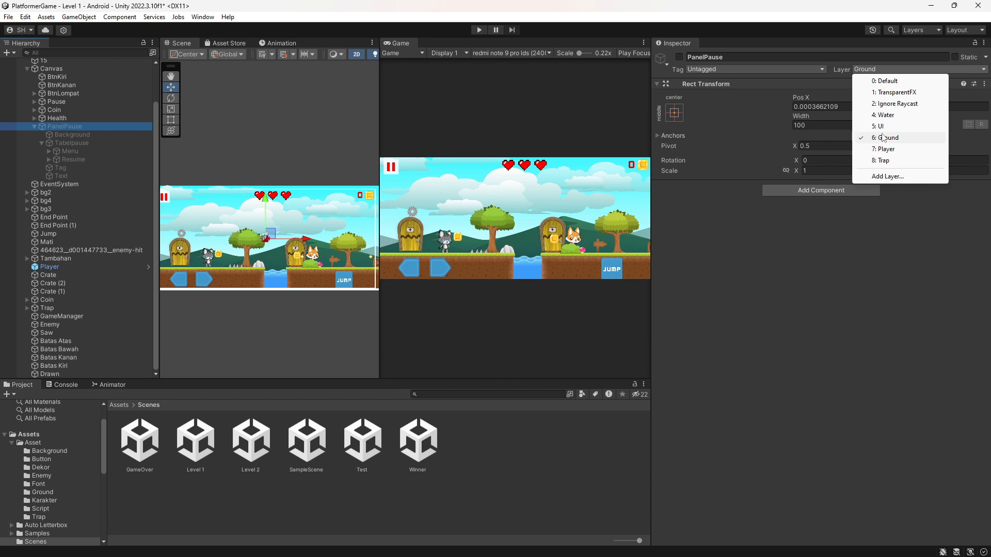
click(51, 71)
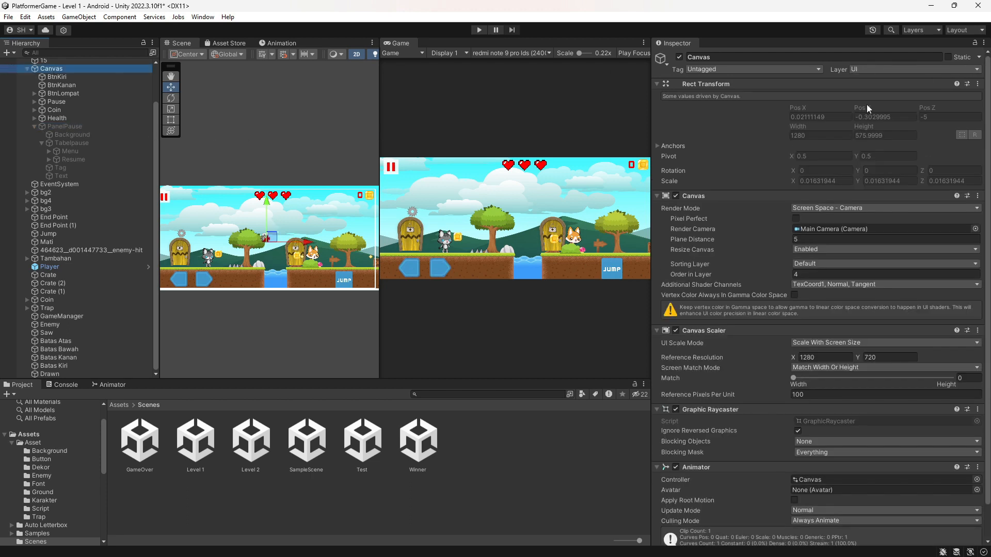
click(892, 70)
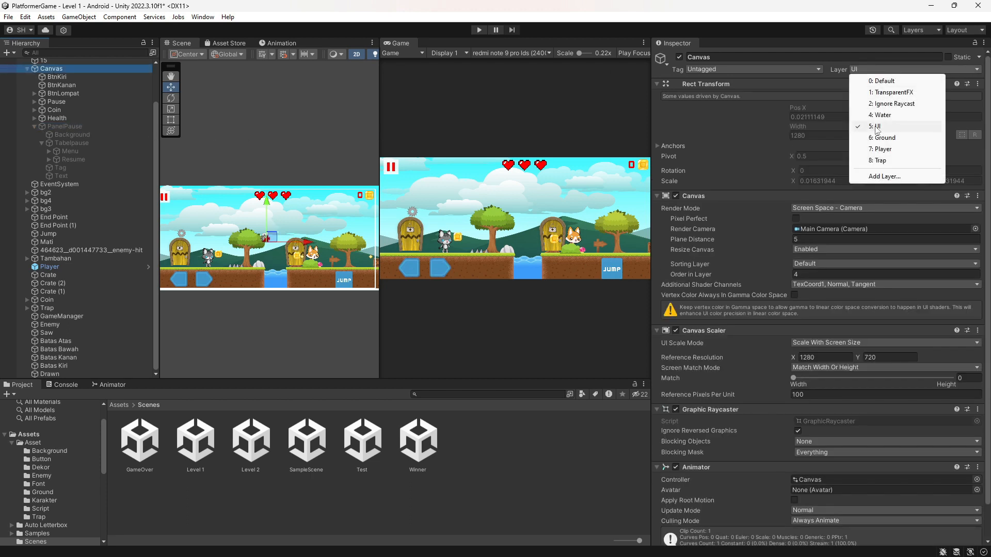
click(64, 128)
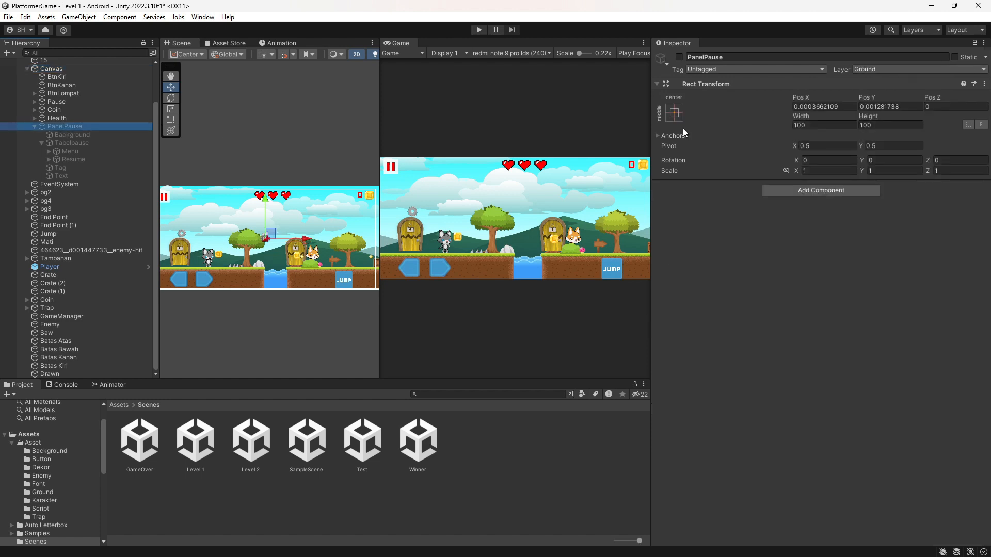
click(888, 69)
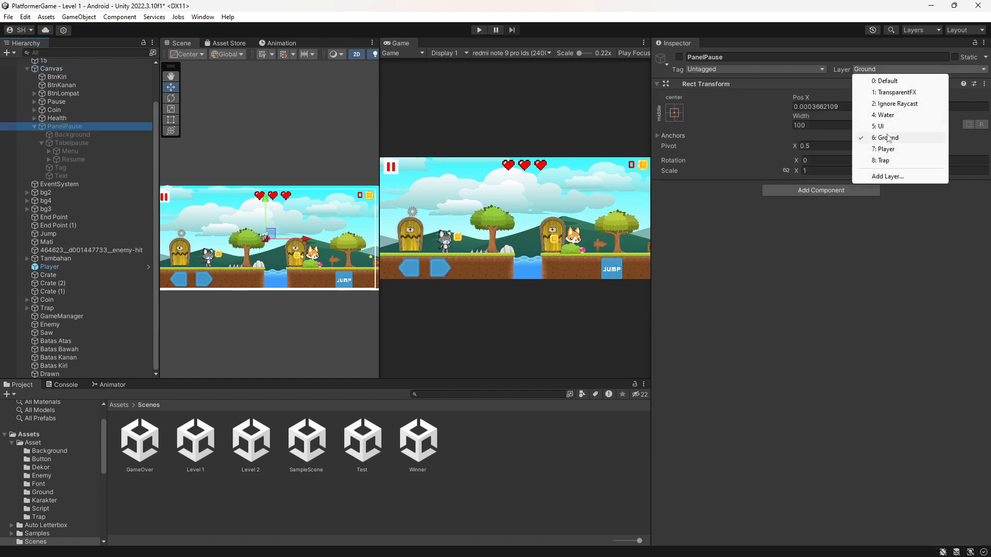
click(680, 57)
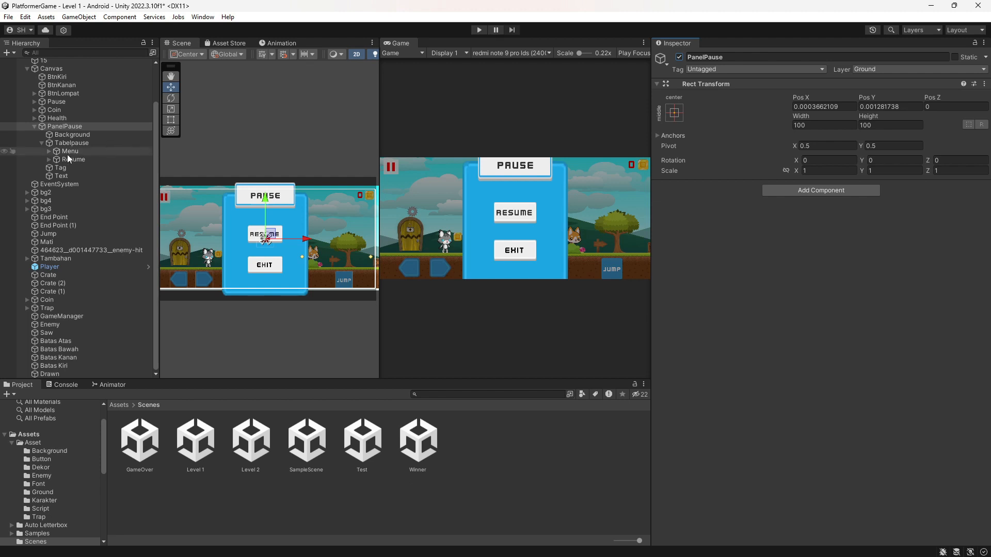
scroll(315, 225, up, 3)
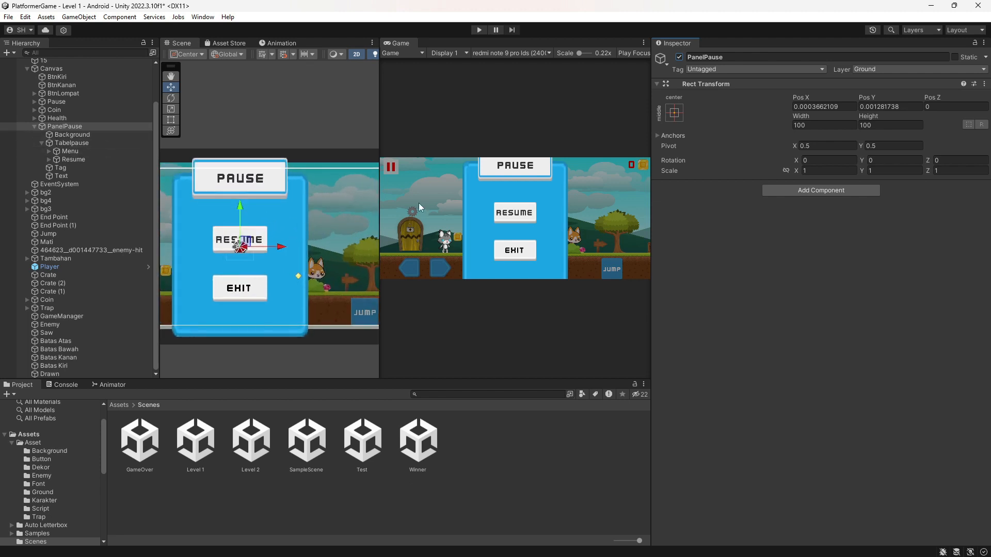
Try a uniform scale of 0.8 on Tabelpause, and set it back to 1
click(79, 146)
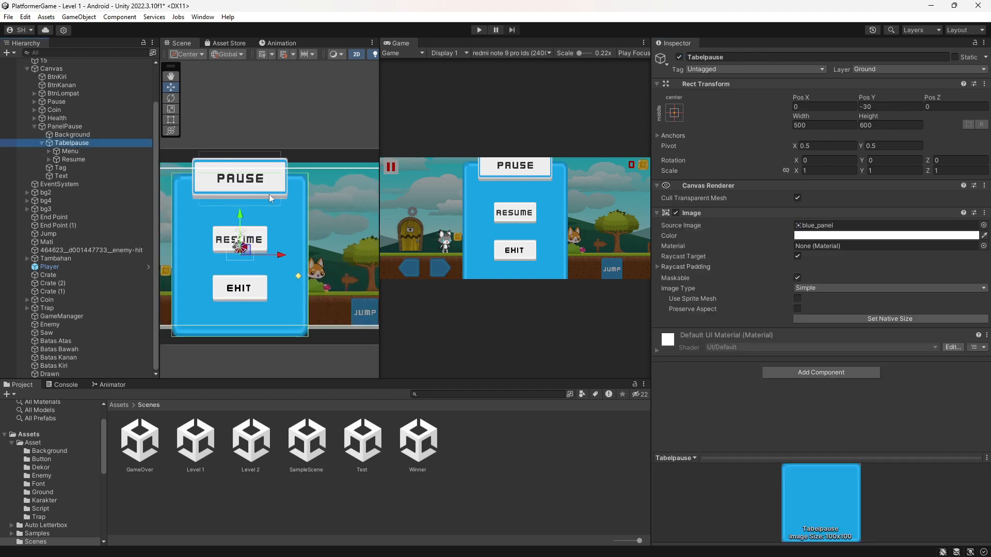
click(812, 171)
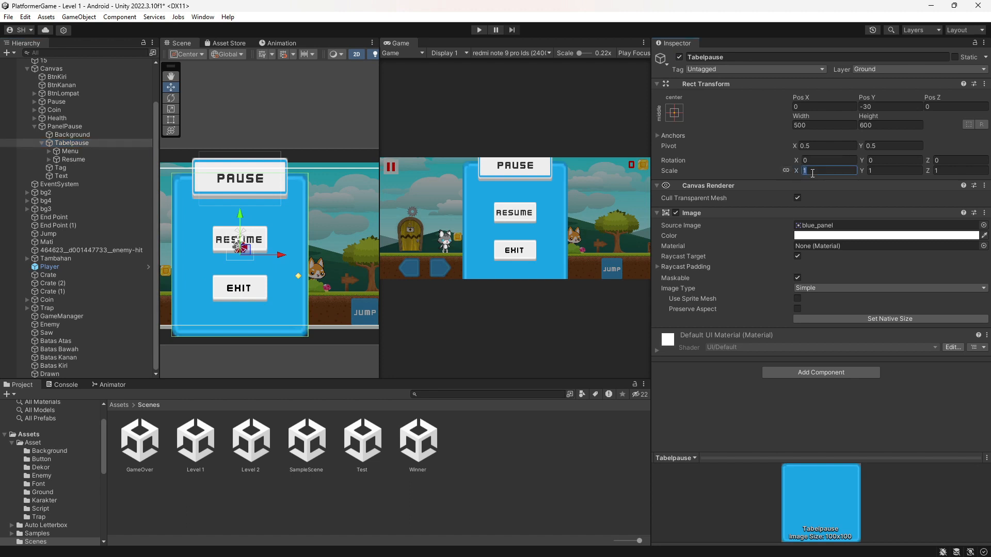
text(.8)
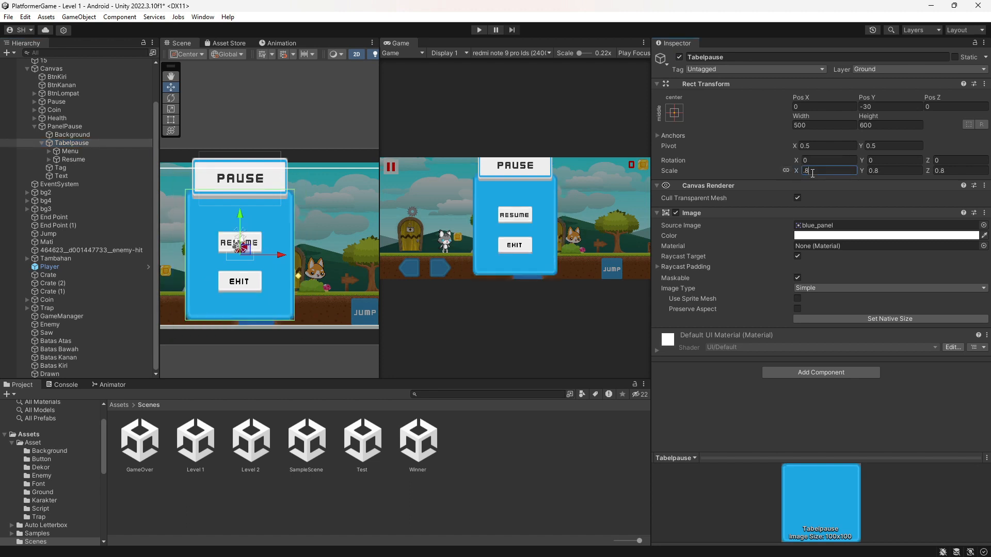
key(BackSpace)
key(BackSpace)
text(1)
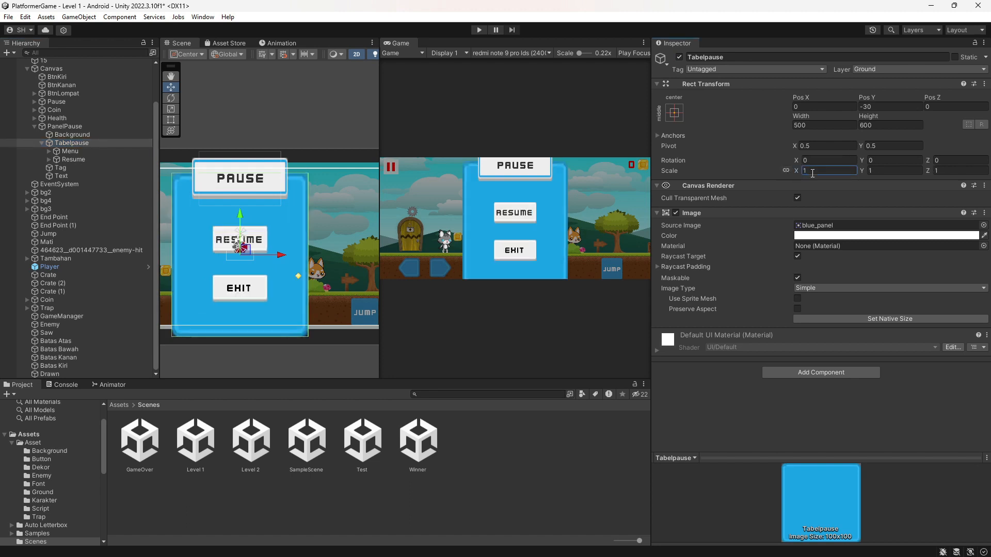
Scale the whole PanelPause uniformly to 0.9 and deactivate it in the scene
click(64, 127)
click(830, 170)
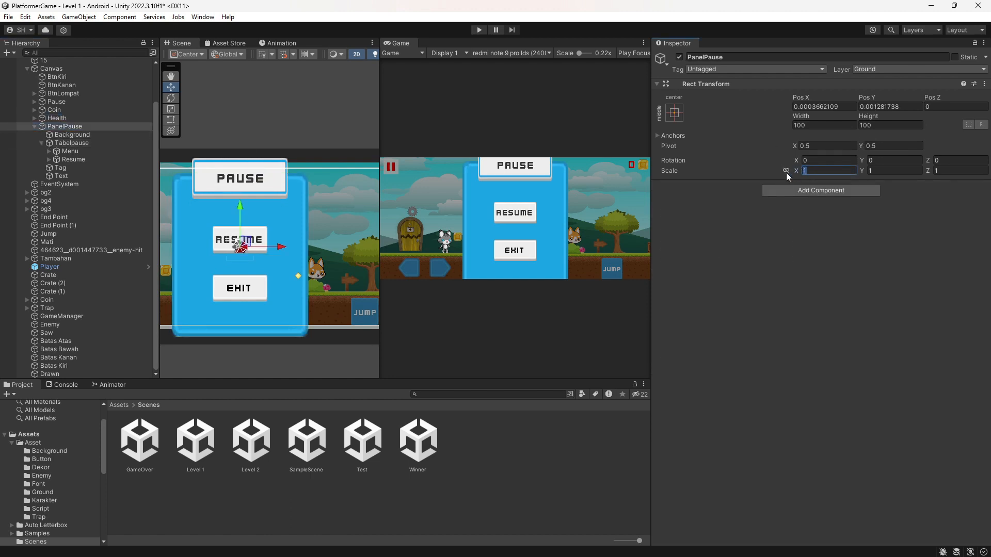
key(BackSpace)
text(.8)
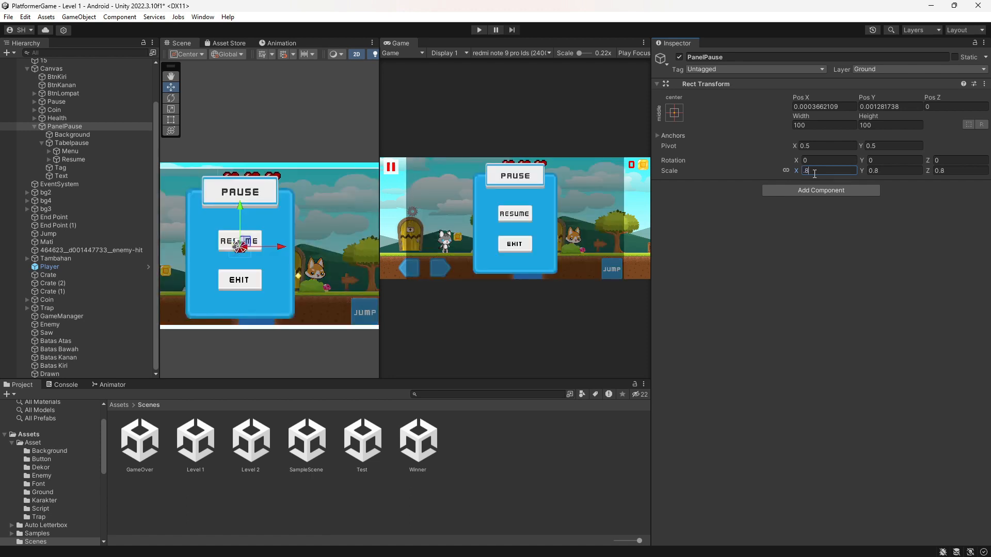
text(.9)
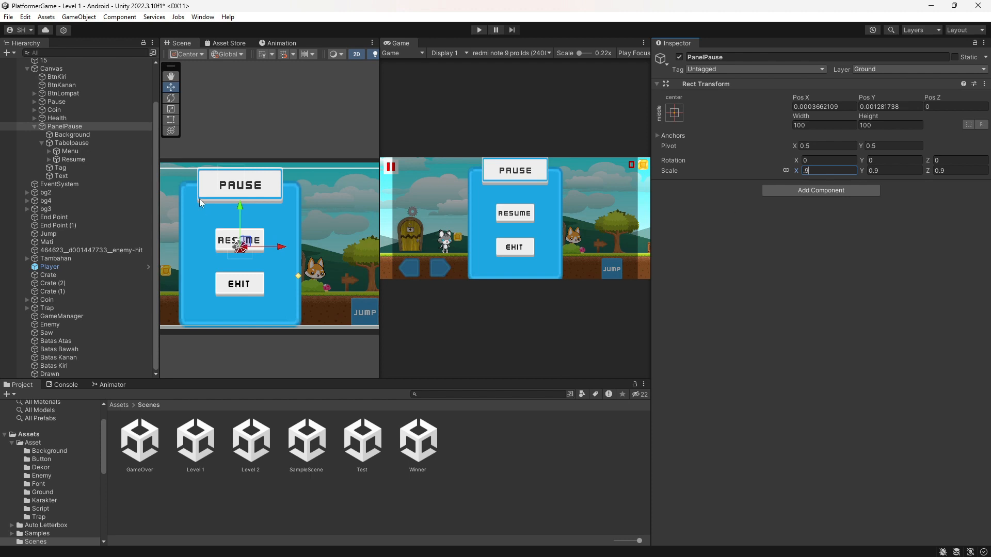
scroll(317, 202, down, 3)
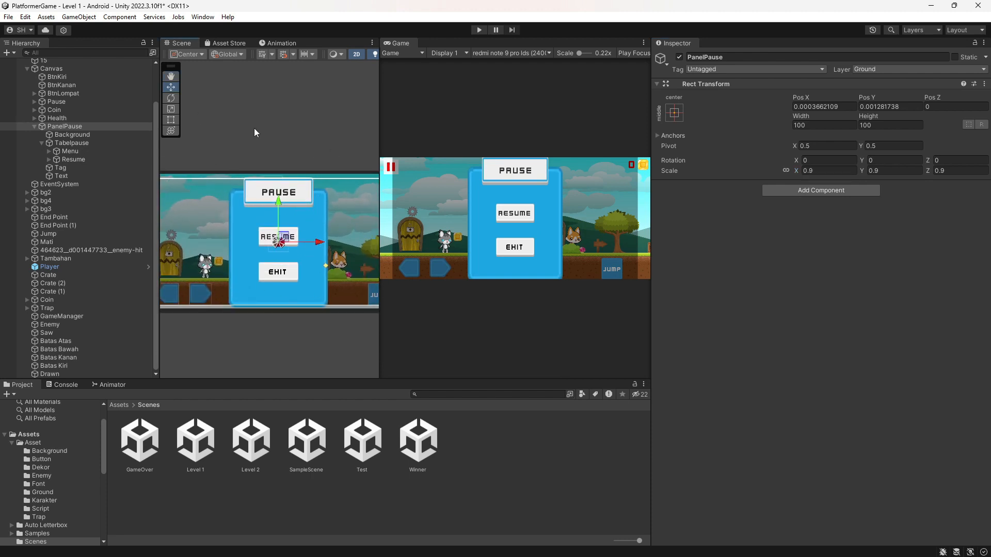
scroll(252, 356, down, 3)
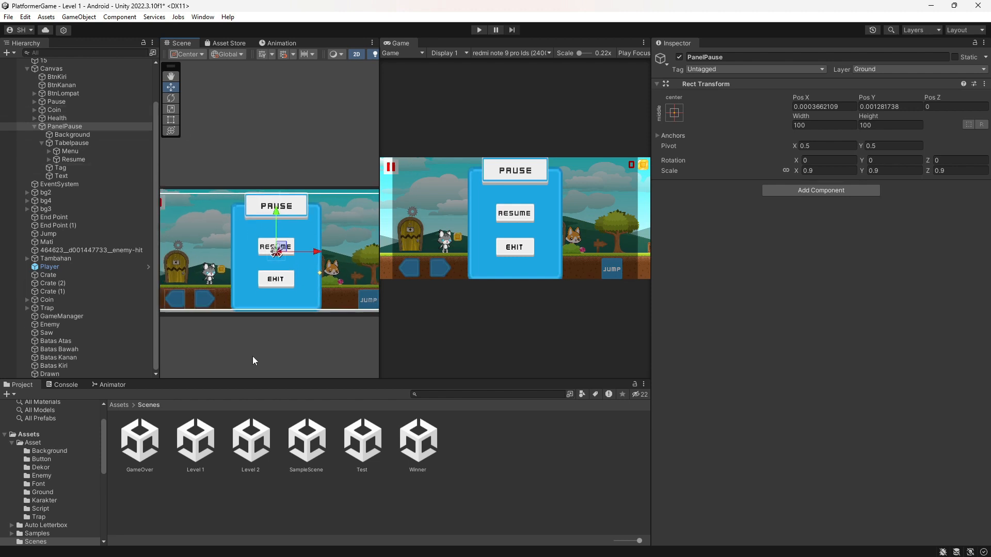
scroll(252, 356, up, 4)
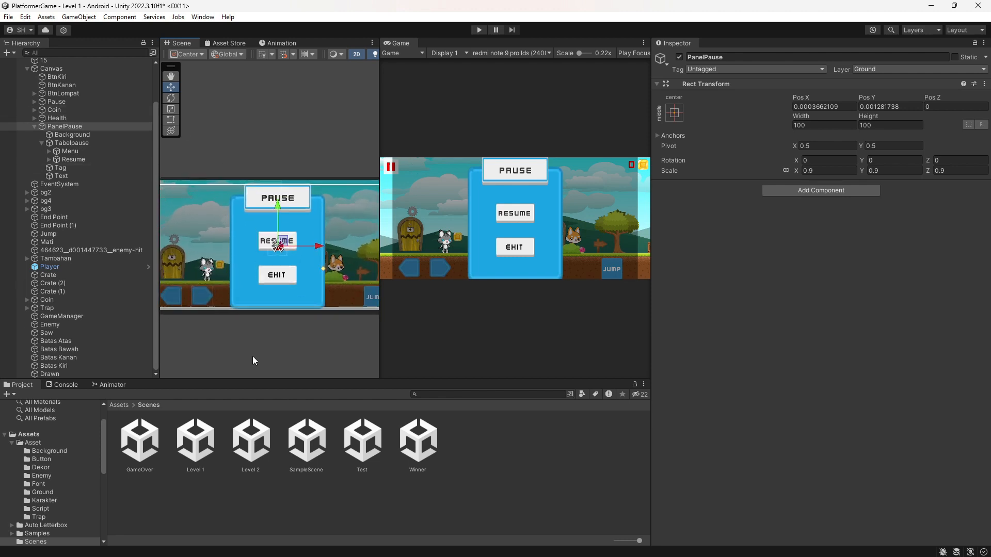
scroll(339, 221, down, 4)
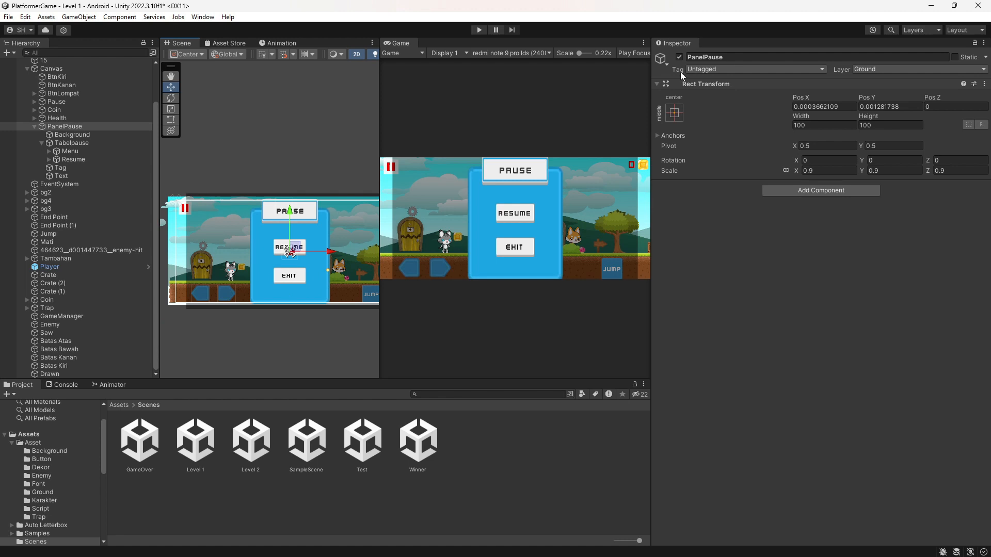
click(679, 57)
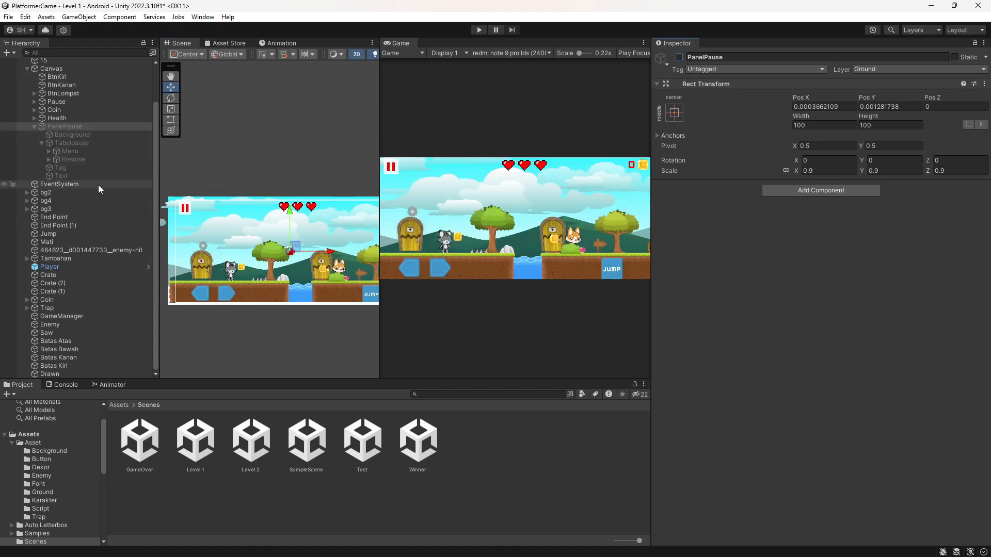
Inspect the Pause button and the GameManager object, and collapse the Canvas hierarchy
click(187, 211)
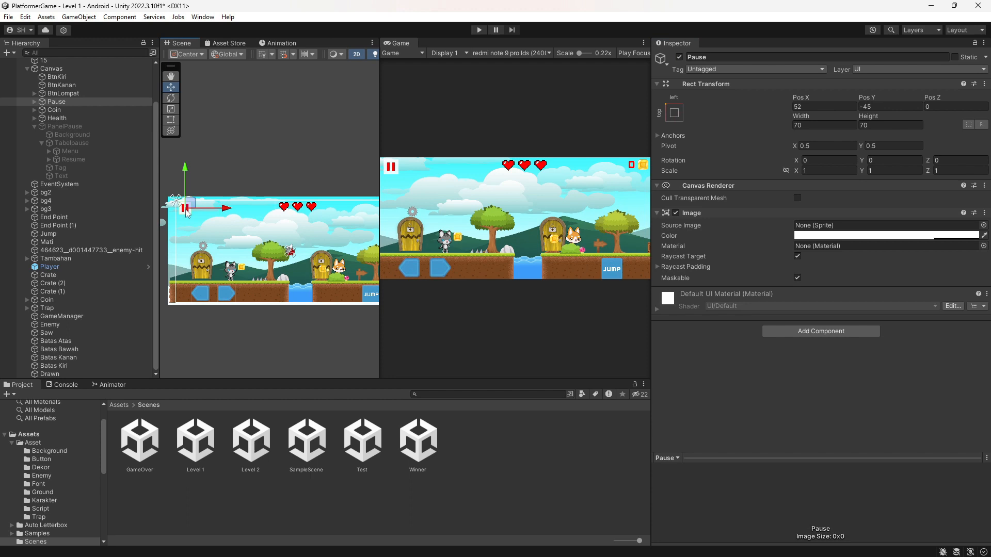
click(55, 320)
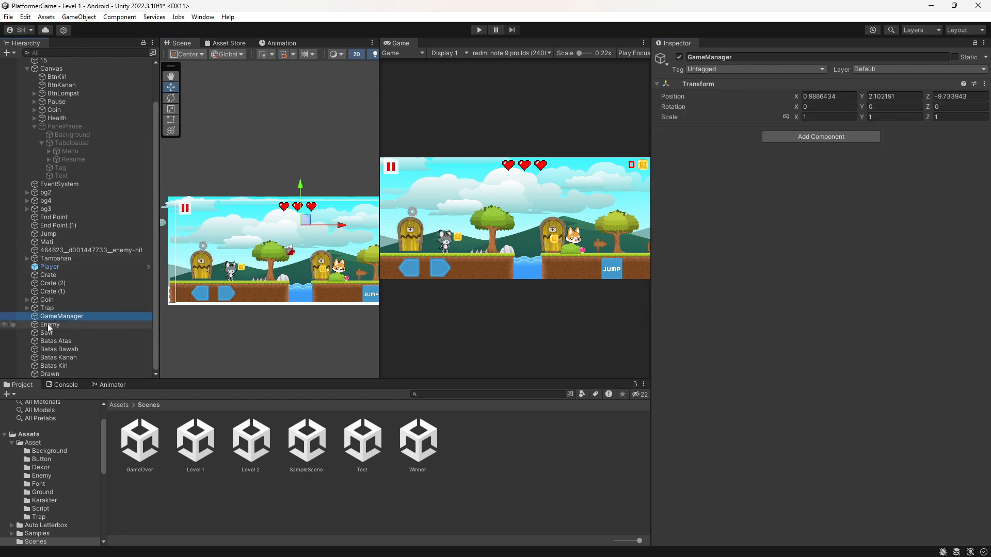
right_click(118, 354)
click(60, 316)
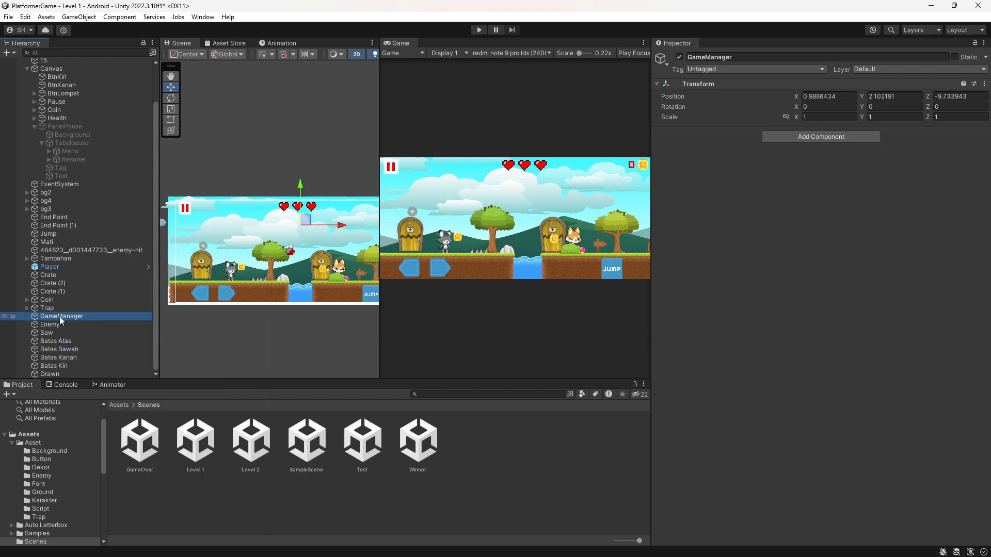
double_click(60, 317)
scroll(249, 247, down, 4)
middle_drag(249, 248, 267, 249)
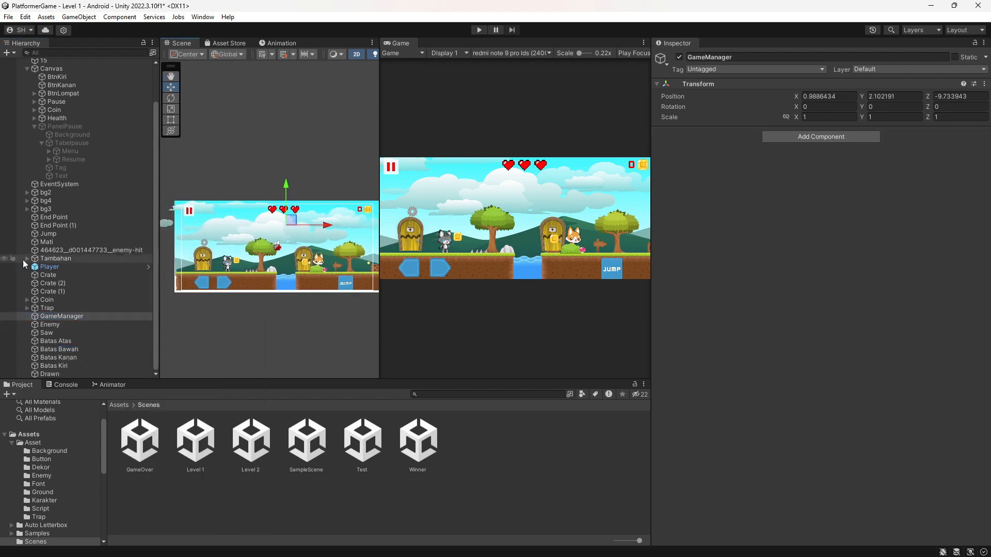
scroll(22, 227, up, 3)
click(27, 112)
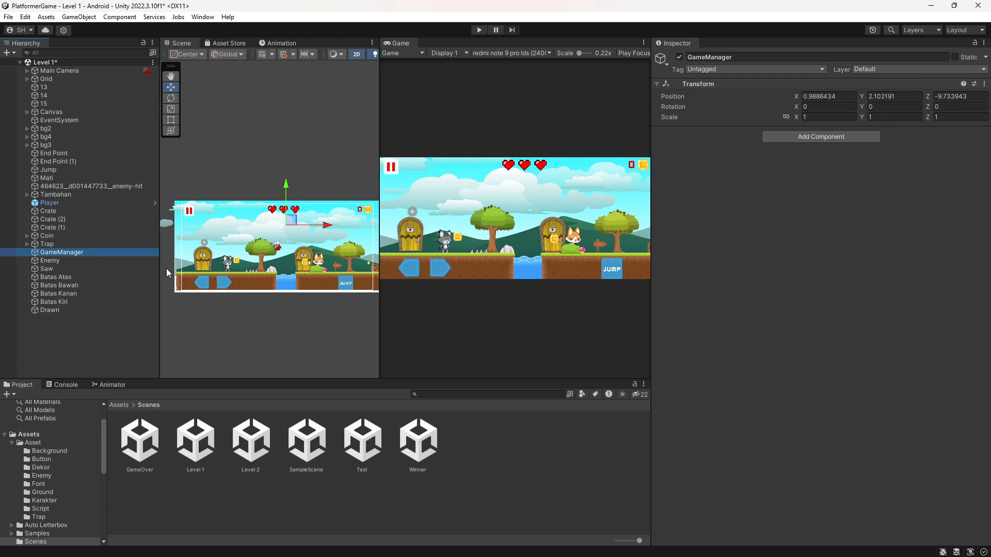
Create a C# script named GameManager in the Assets/Asset/Script folder
click(119, 405)
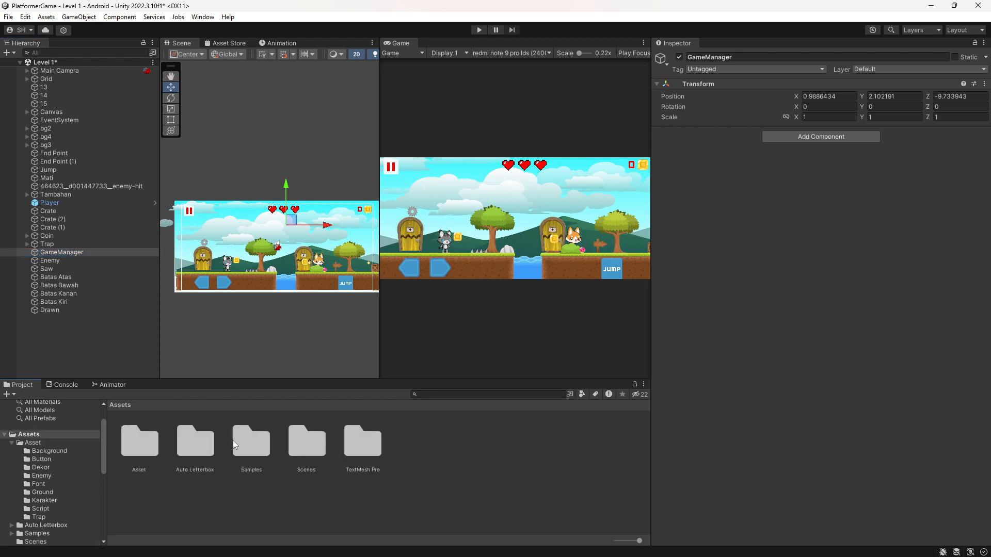
click(146, 441)
double_click(147, 440)
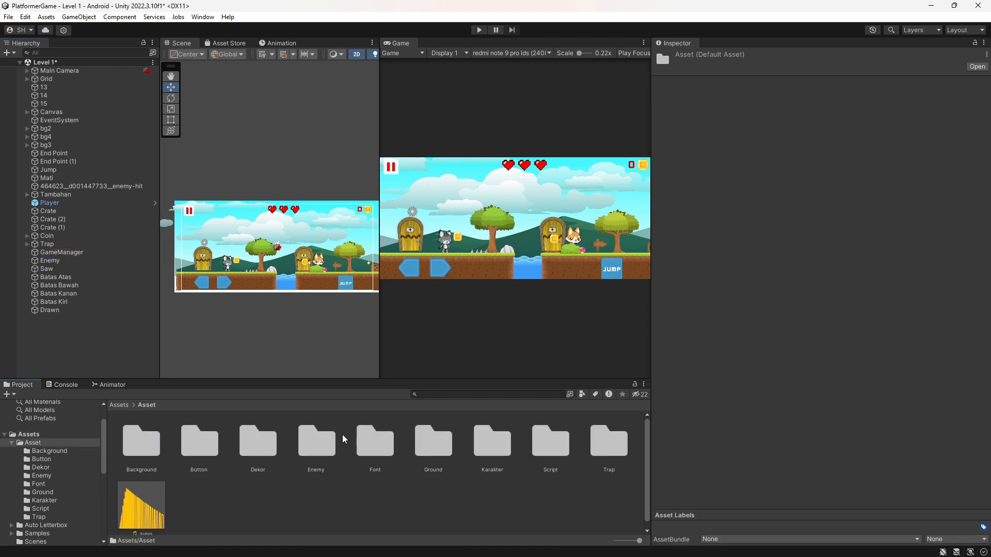
double_click(546, 447)
right_click(599, 504)
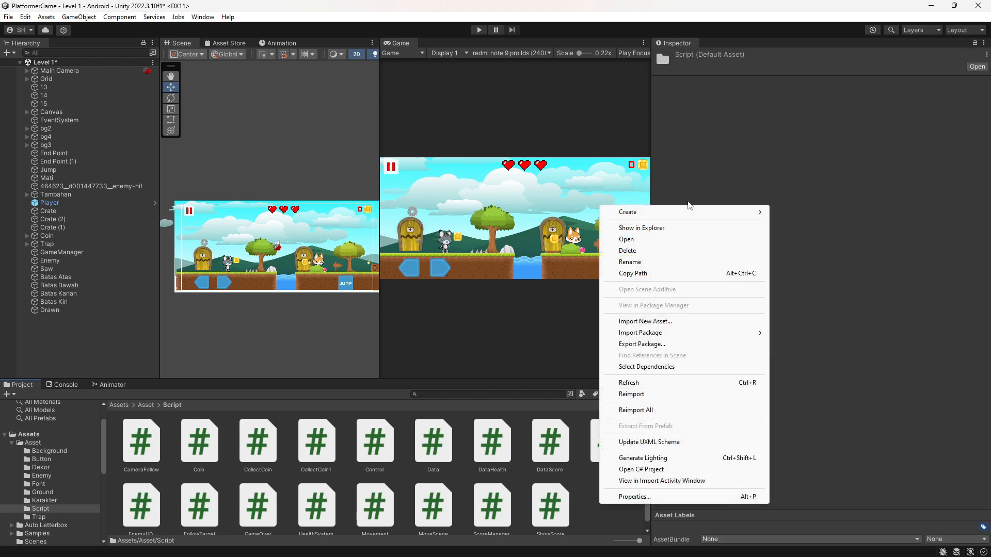
mouse_move(692, 212)
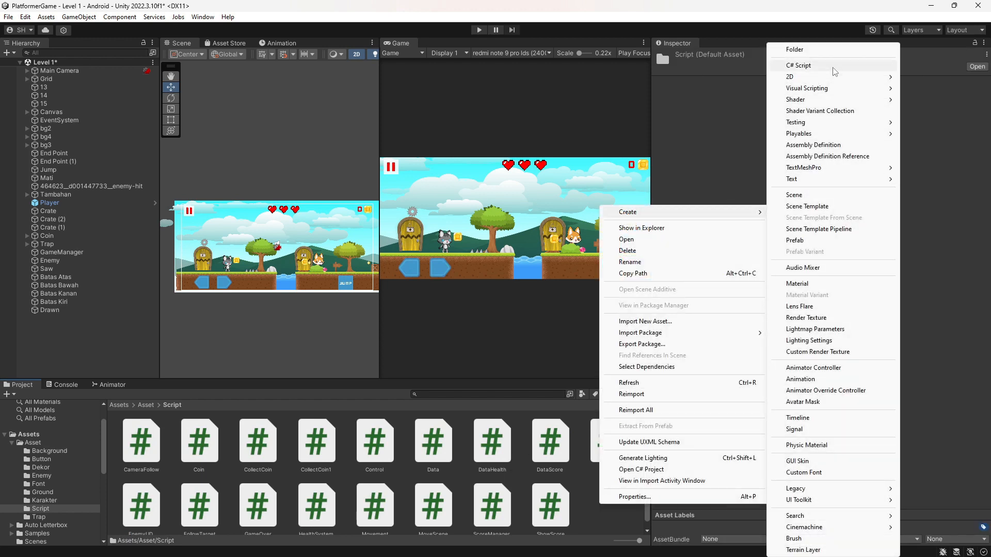
click(833, 67)
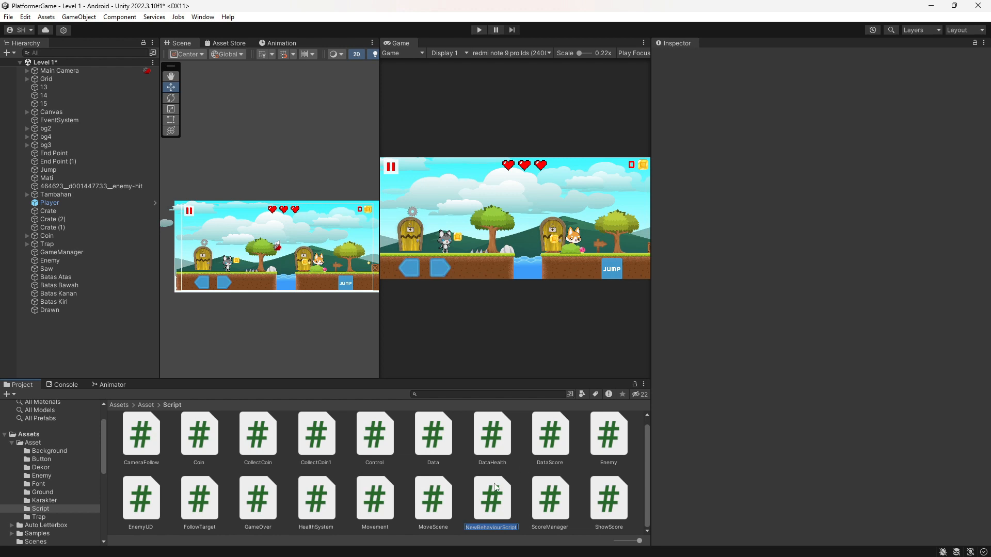
text(GameManager)
key(Return)
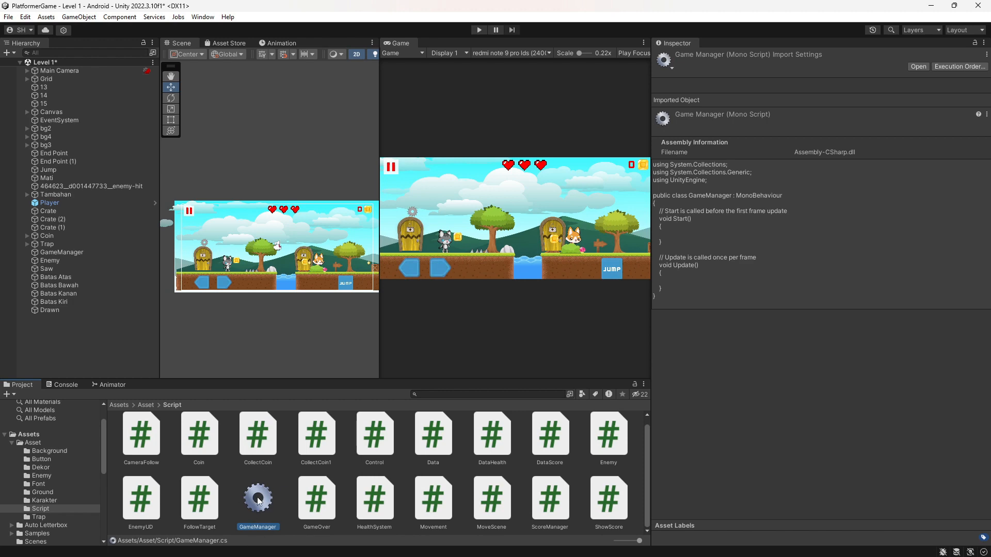
Open the GameManager script in the code editor and declare a public GameObject variable PanelPause at the start of the class
double_click(257, 497)
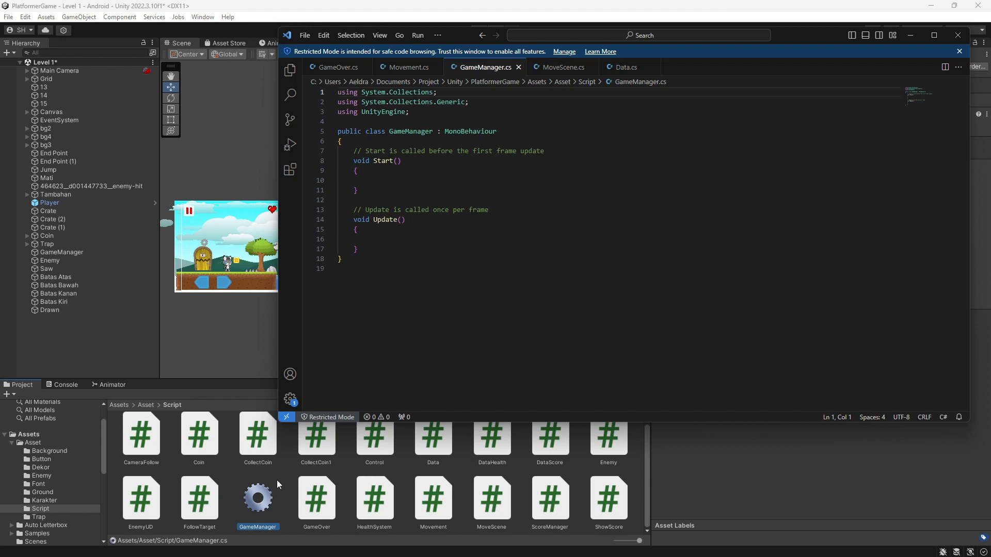
click(365, 143)
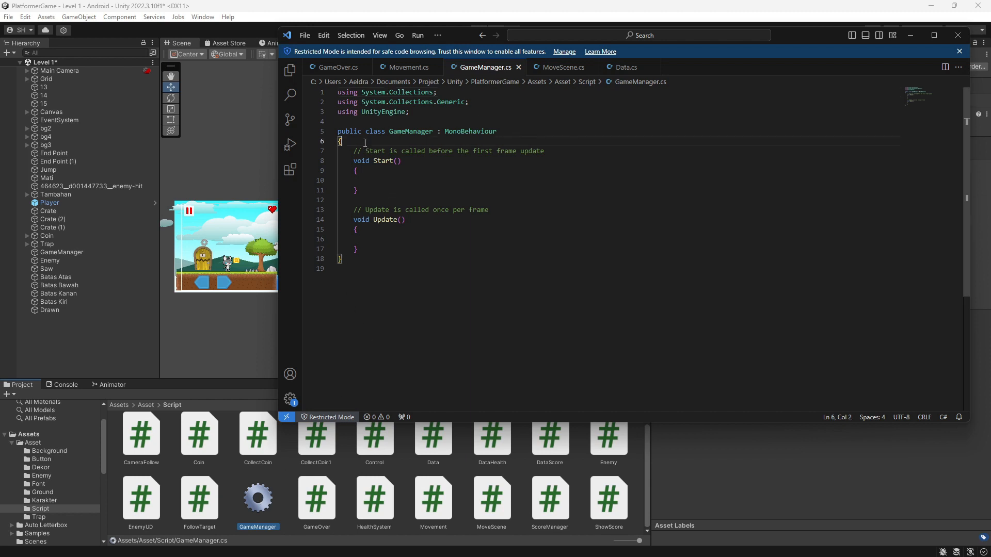
key(Return)
key(Return)
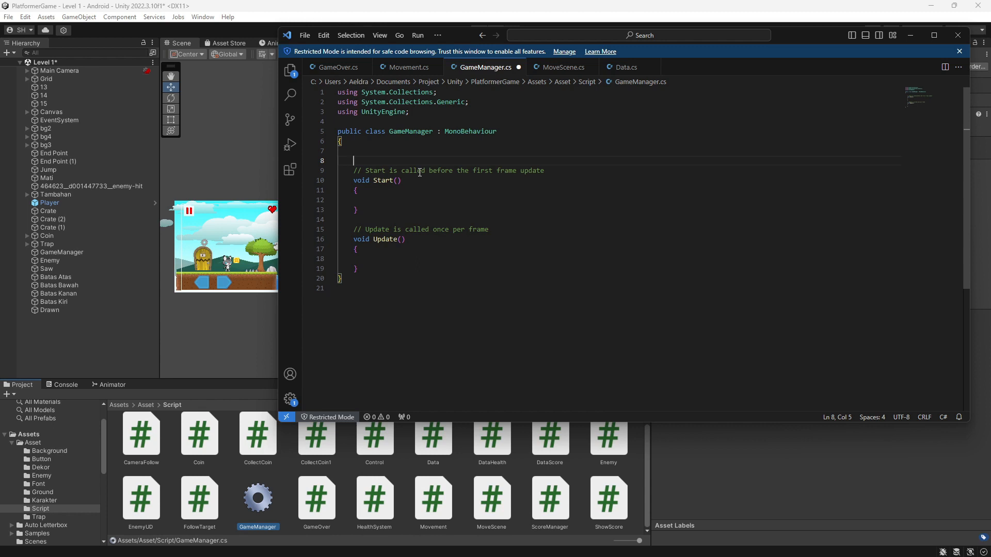
text(public ga)
key(BackSpace)
key(BackSpace)
text(Game)
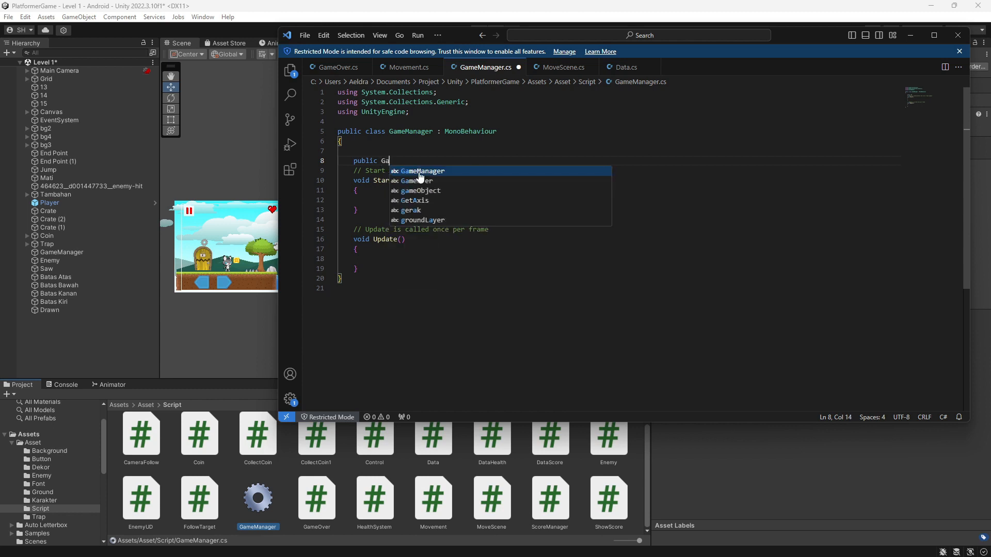
key(Down)
key(Down)
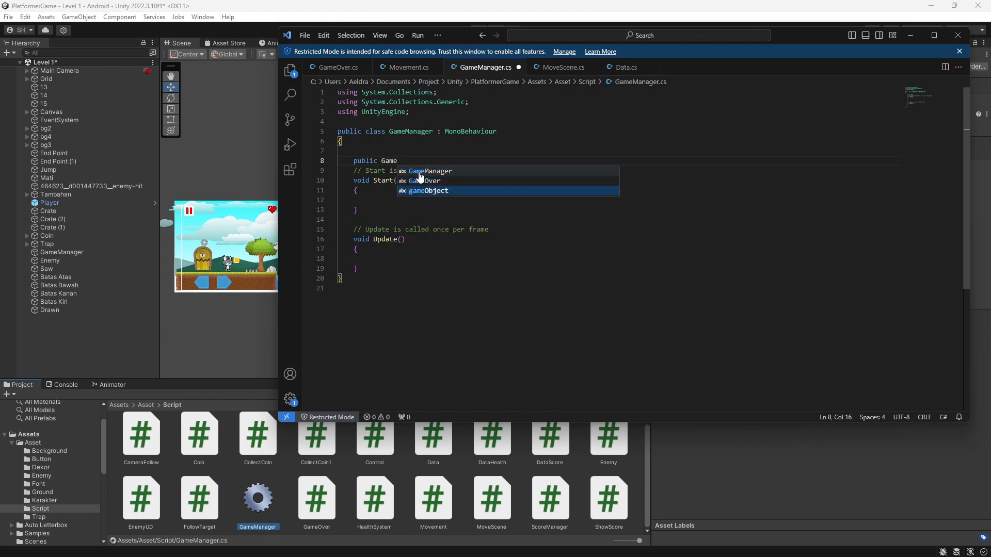
text(Object )
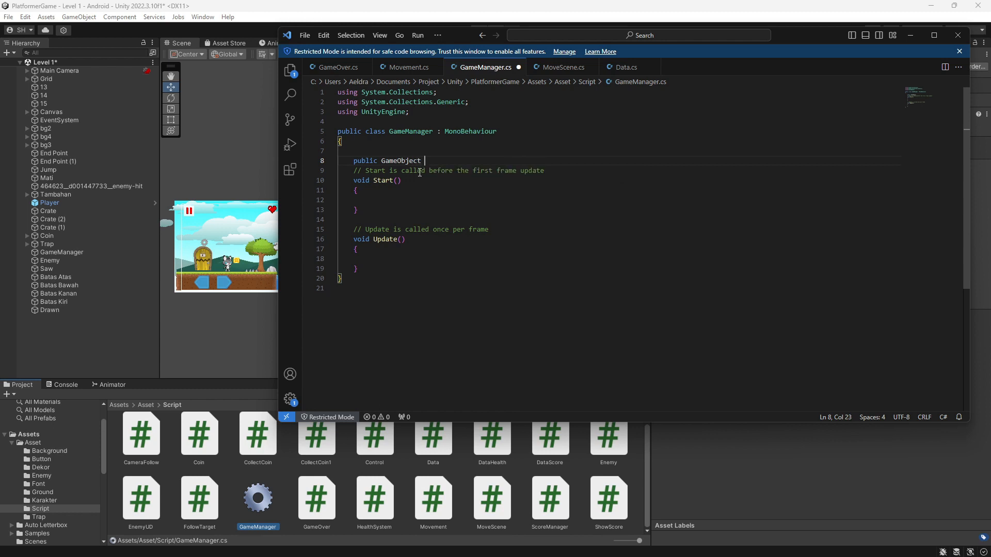
text(PanelPause;)
Add an empty public void Pause() method with braces below Update in the GameManager class
click(383, 269)
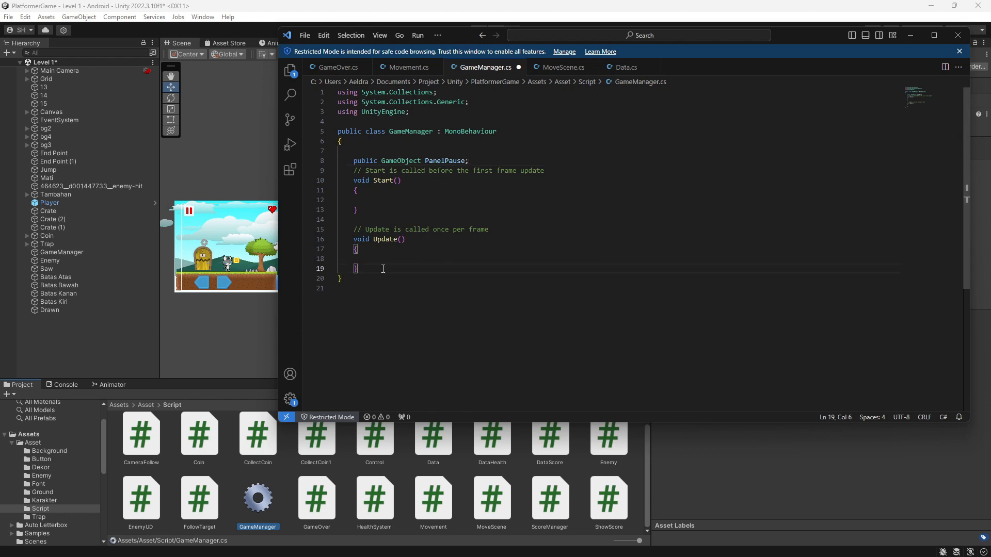
key(Return)
key(Return)
text(pu)
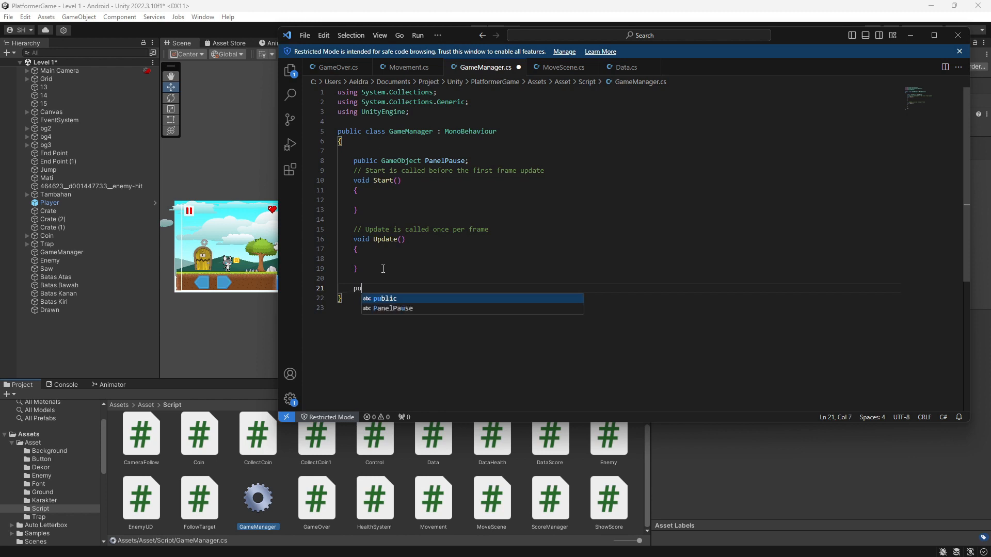
text(blic void P)
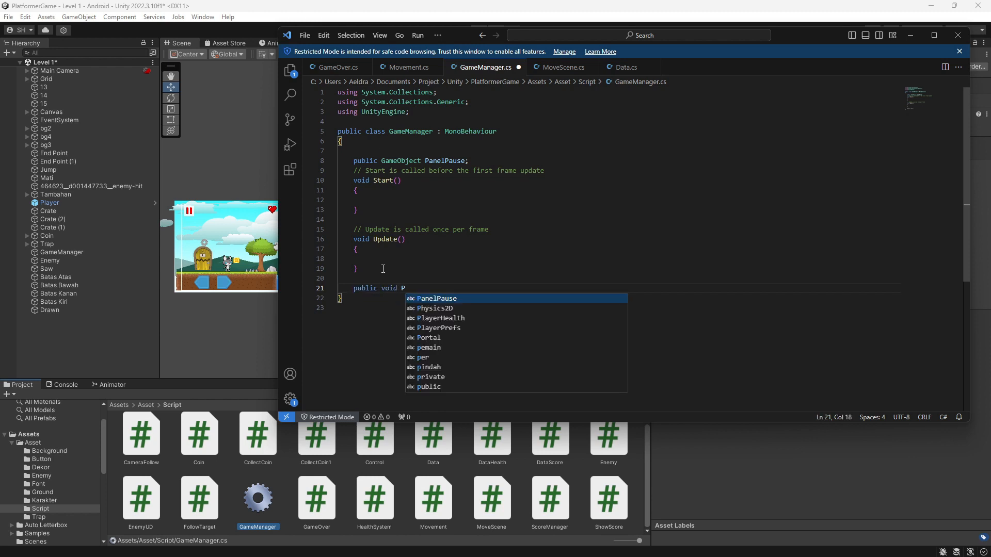
text(ause)
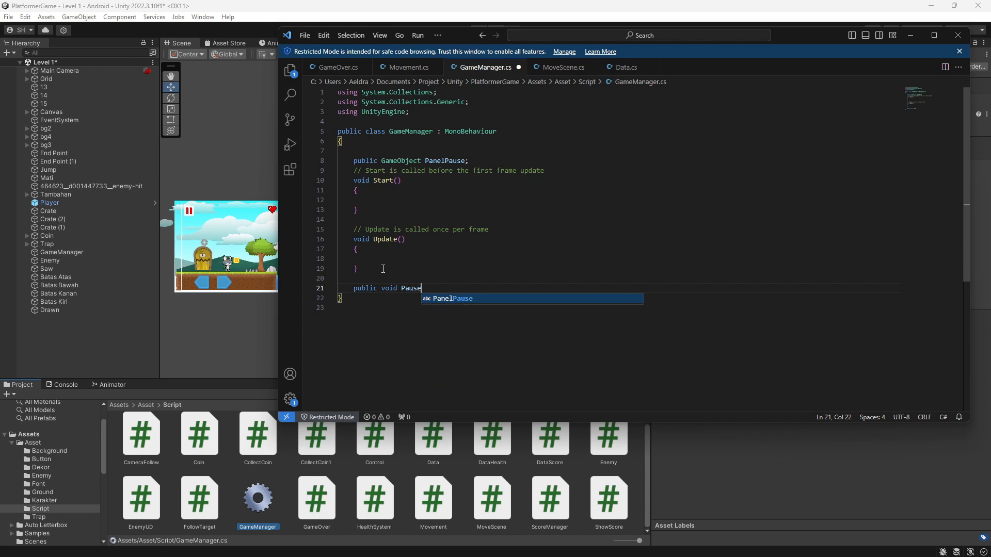
text(()
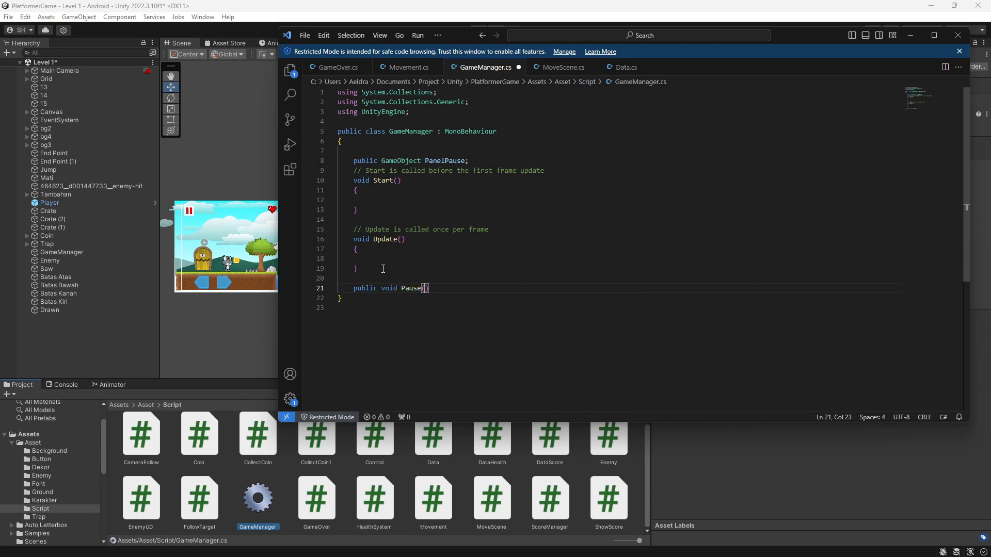
key(End)
key(Return)
text({)
key(Return)
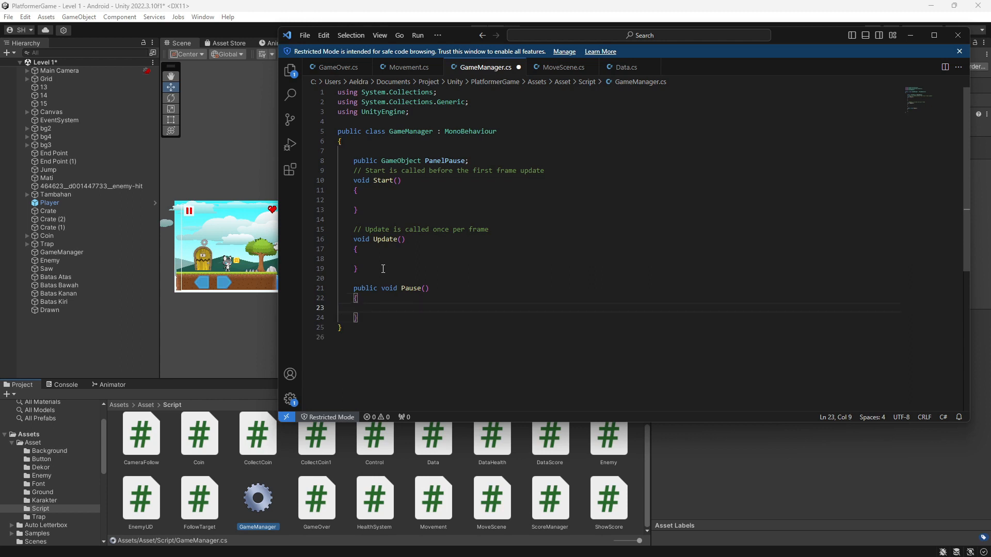
Start an if condition inside Pause() that compares the Time class's time scale property with 1
text(if 9Time)
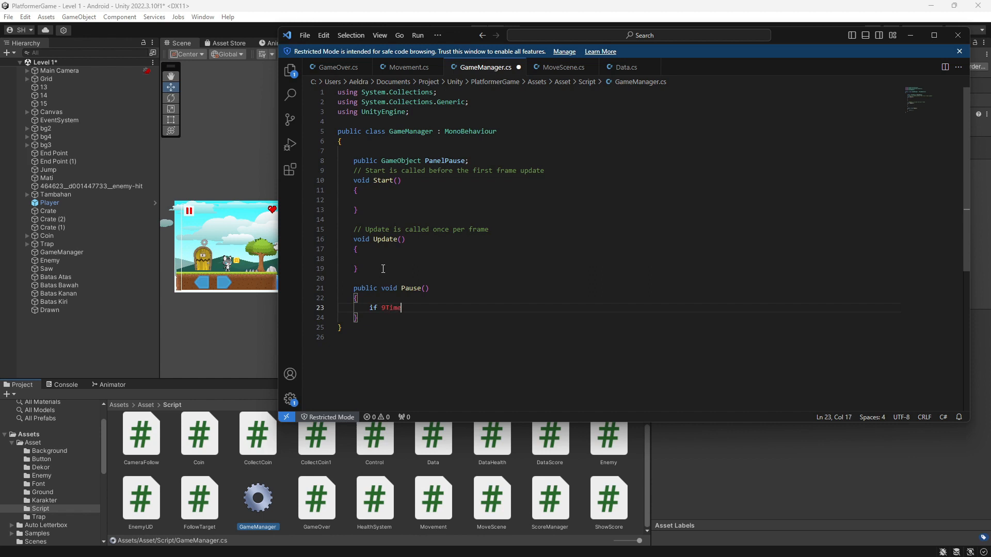
text(.time)
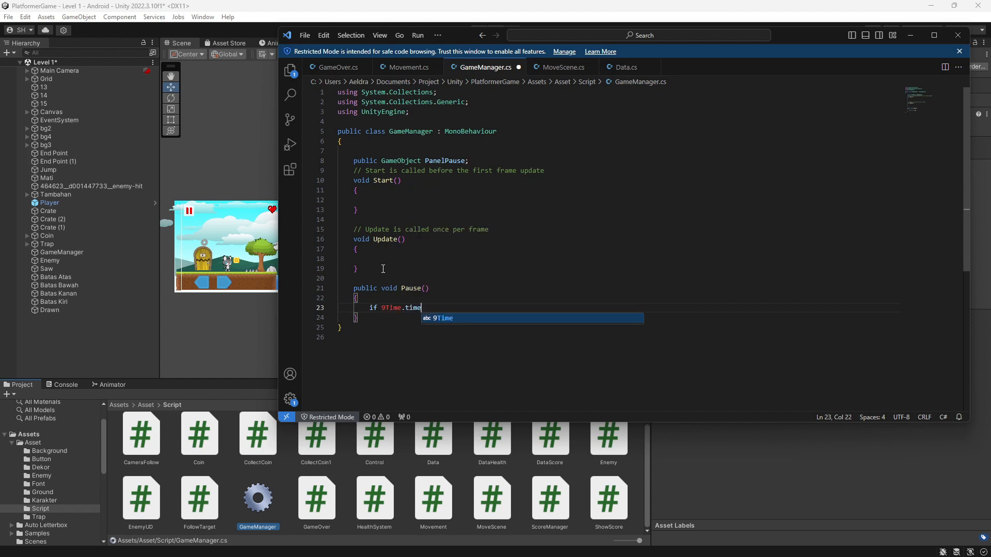
key(Left)
key(Left)
key(ctrl+Left)
key(ctrl+Left)
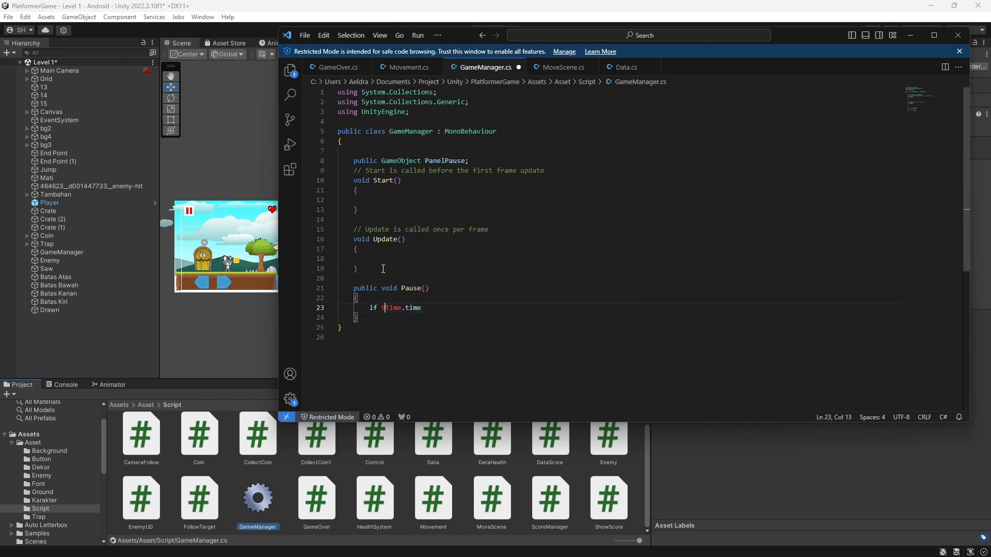
key(Delete)
text(()
key(ctrl+Right)
key(ctrl+Right)
text(sCALE ==)
text( 1)
Correct the property's spelling to timeScale, close the condition as if (Time.timeScale == 1), and open a braced block beneath it
double_click(420, 307)
text(TI)
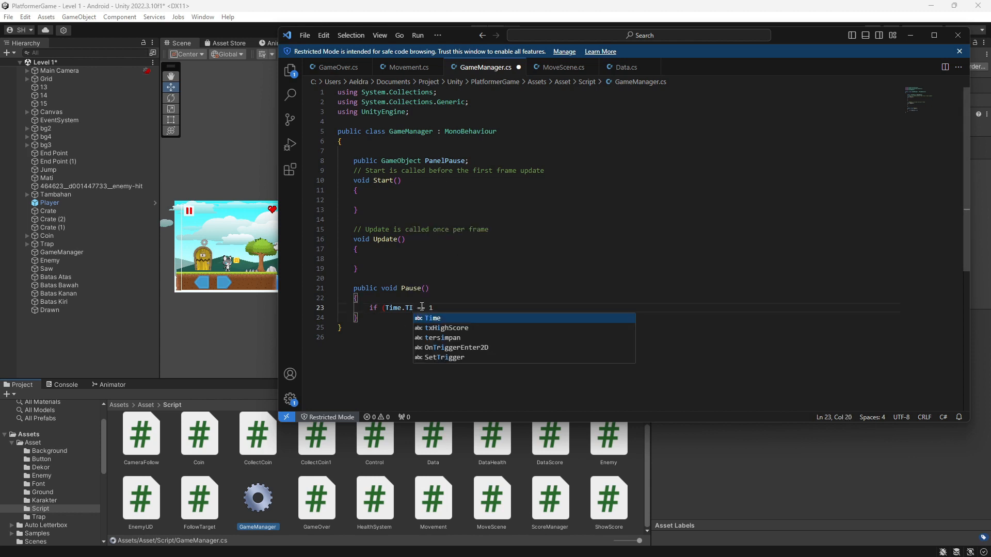
key(BackSpace)
key(BackSpace)
text(times)
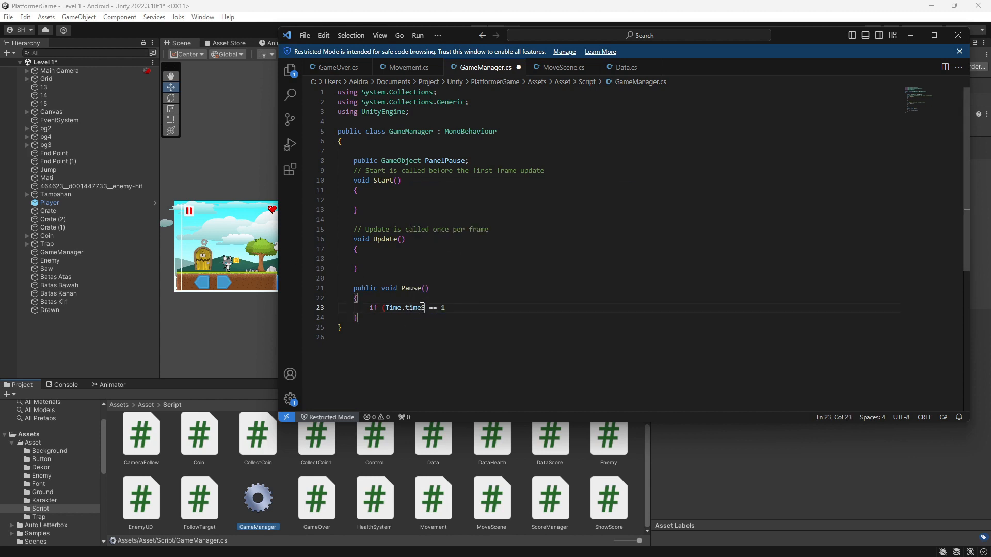
text(cale)
key(Right)
key(Right)
key(Right)
key(Right)
key(Right)
text())
key(Return)
text({)
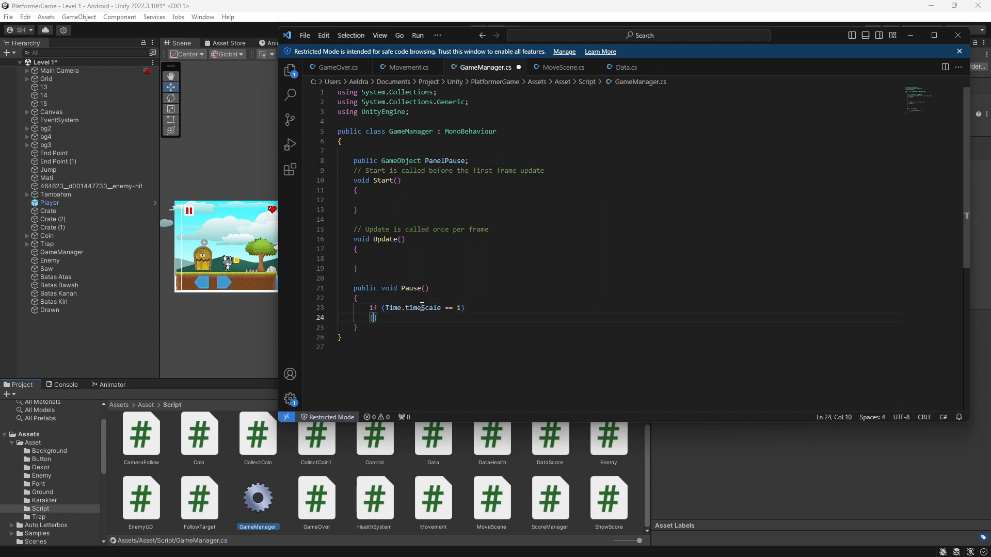
Add the statement PanelPause.SetActive(true); inside the if block
key(Return)
text(PanelPause)
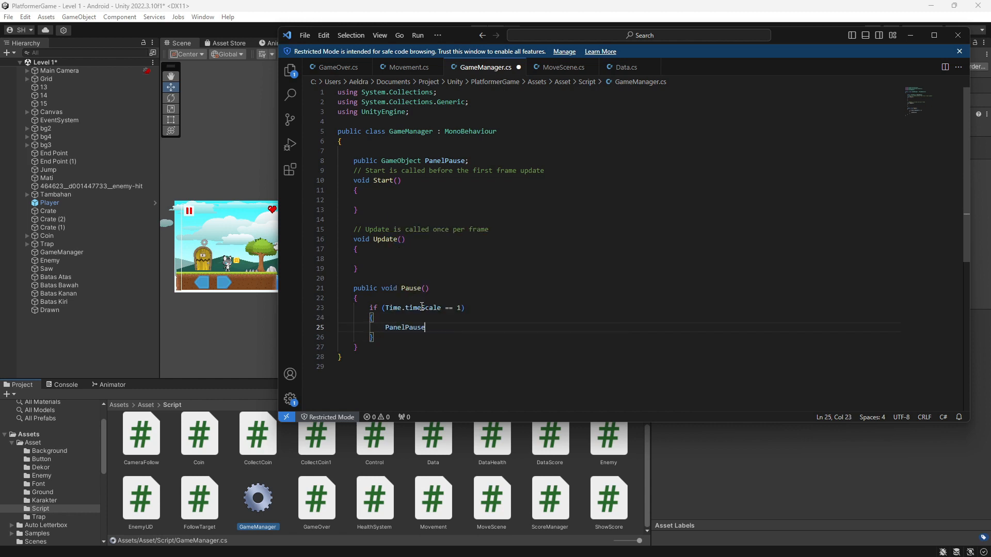
text(.Se)
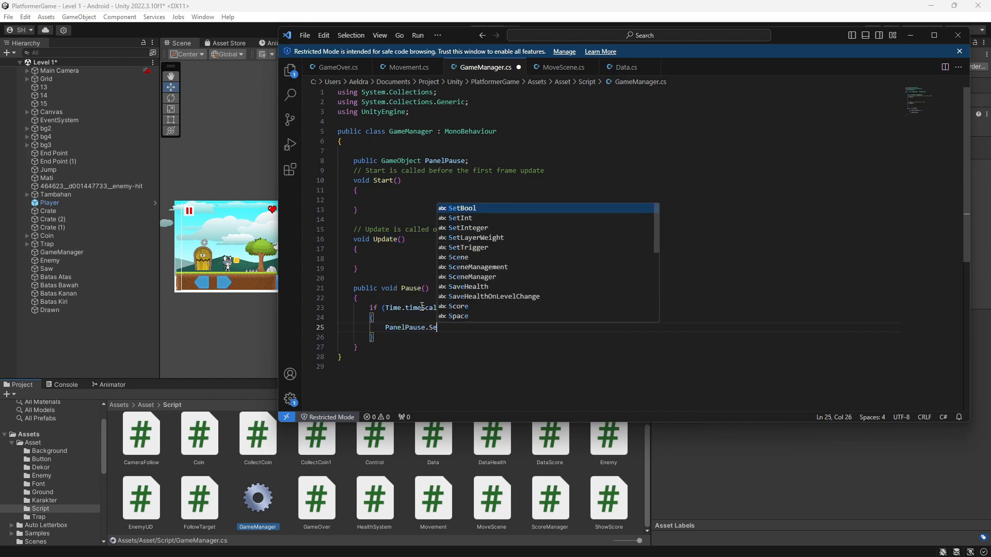
text(tA)
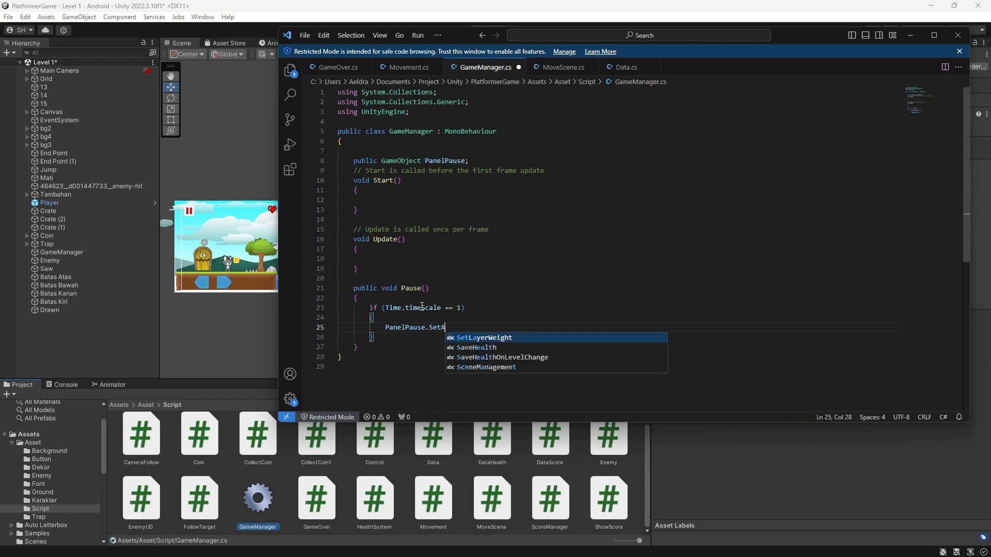
text(ctive)
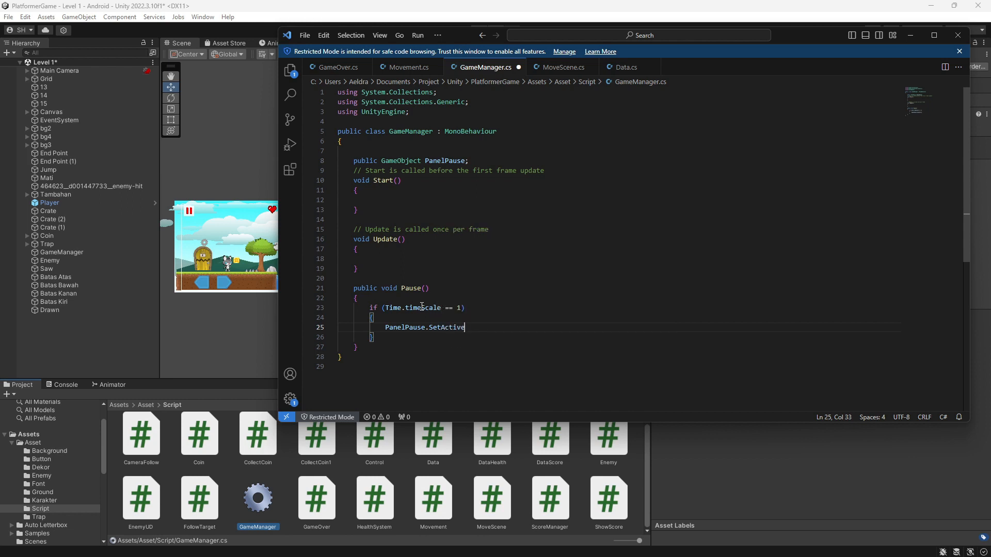
text((true)
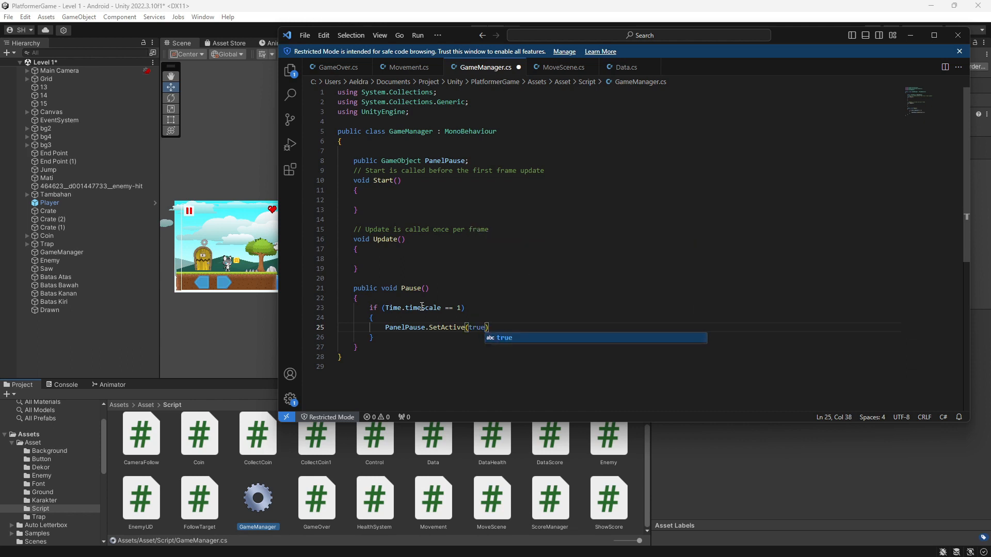
text();)
Add the assignment Time.timeScale = 0 on a new line of the if block, without a semicolon
key(Return)
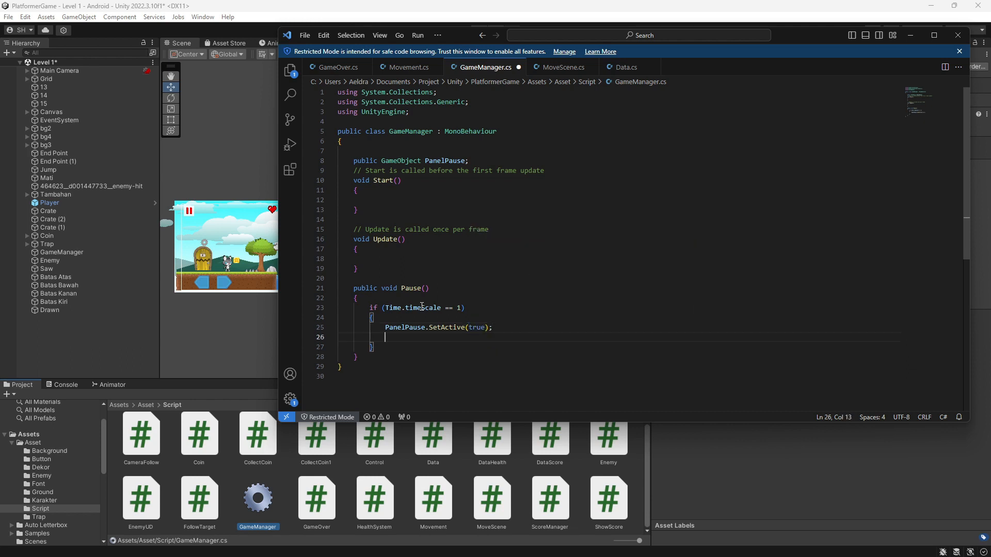
text(Time)
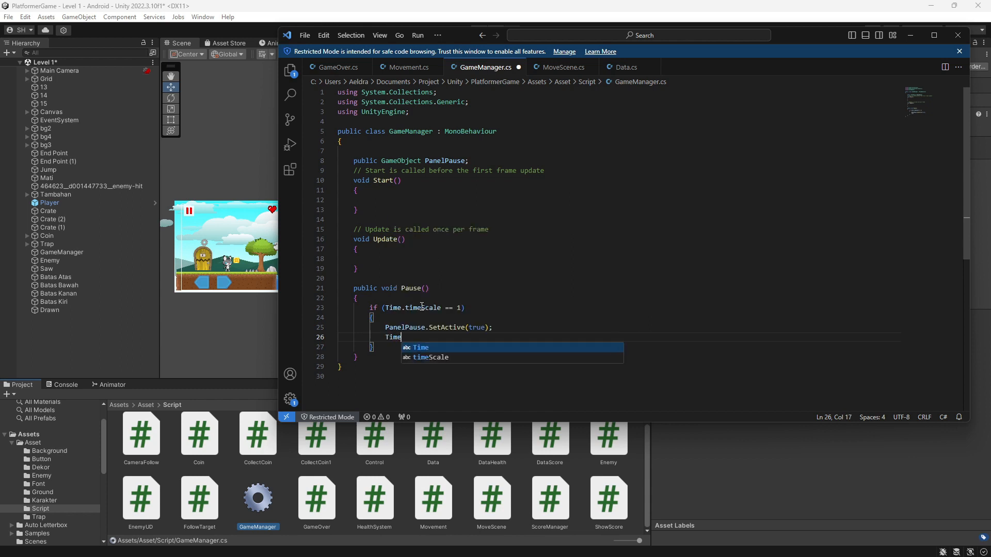
text(.timeScale)
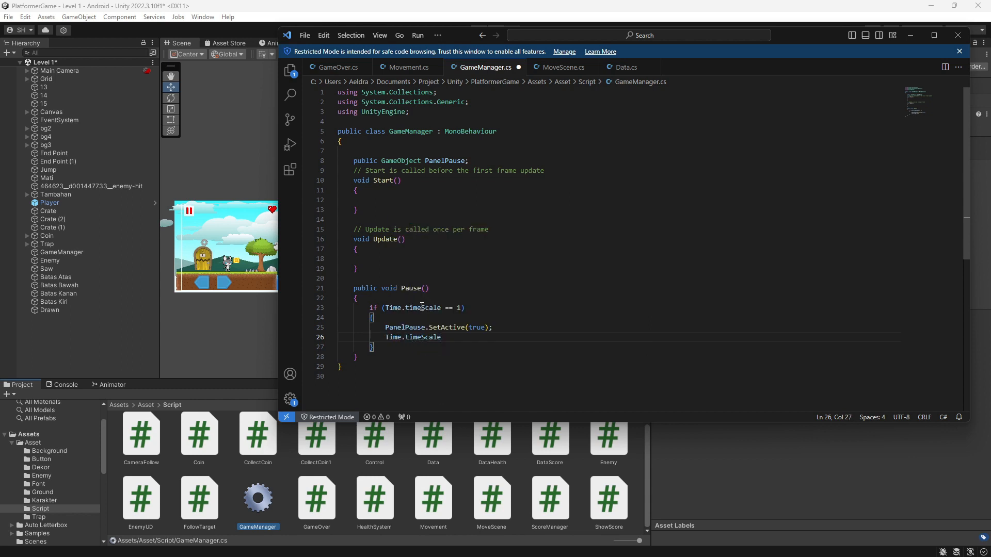
text( = 0)
Review the PanelPause reference in the script, inspect the PanelPause object under Canvas in Unity, and return to the code editor
drag(386, 327, 410, 327)
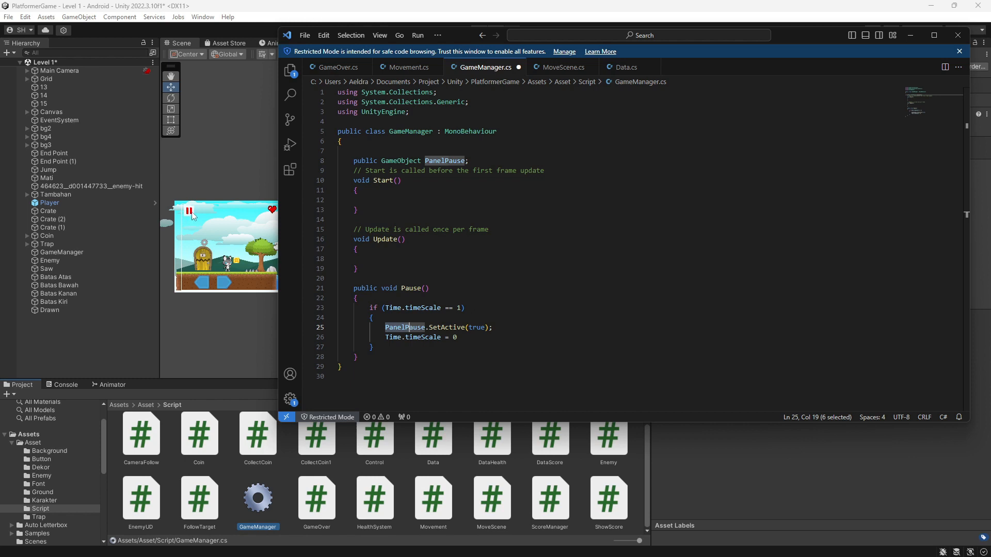
click(498, 330)
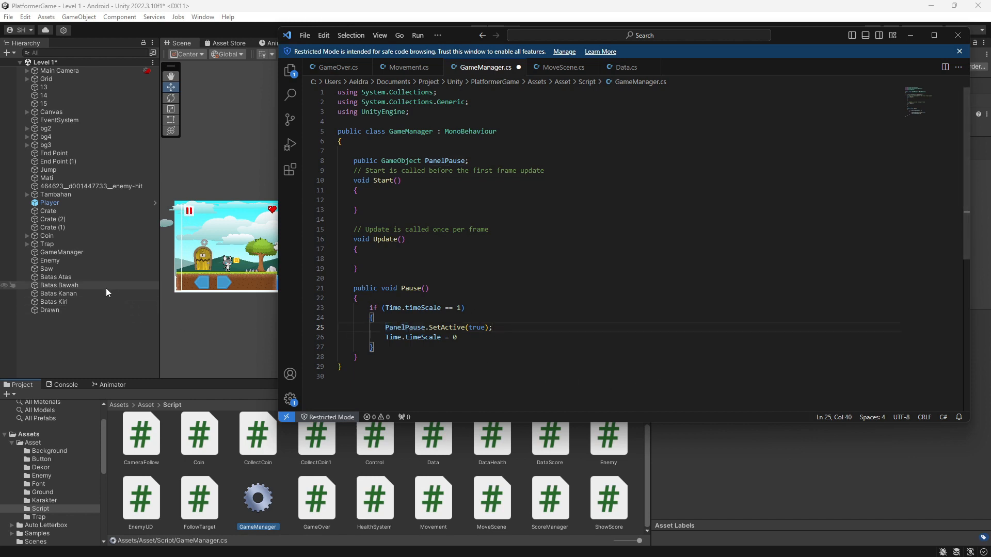
click(24, 112)
click(27, 112)
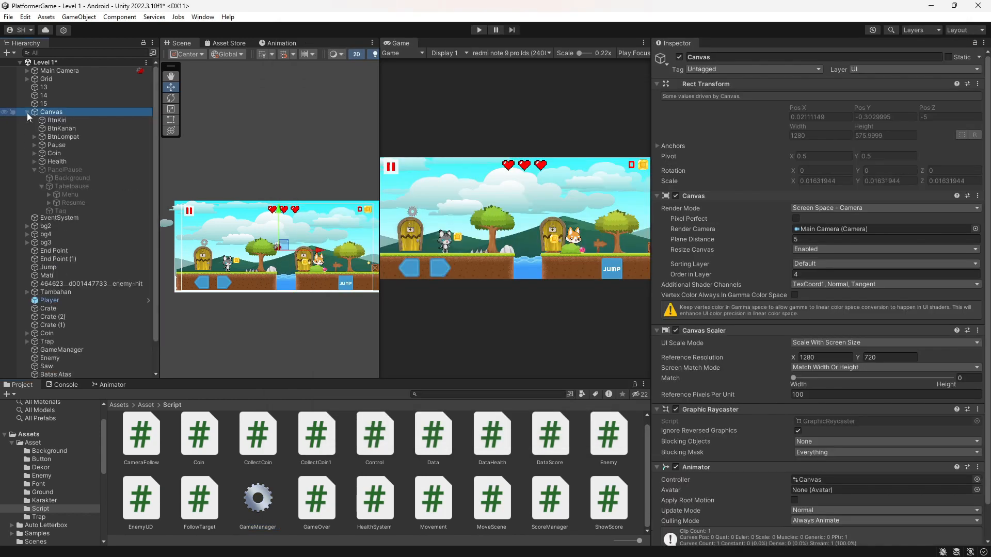
click(80, 169)
key(alt+Tab)
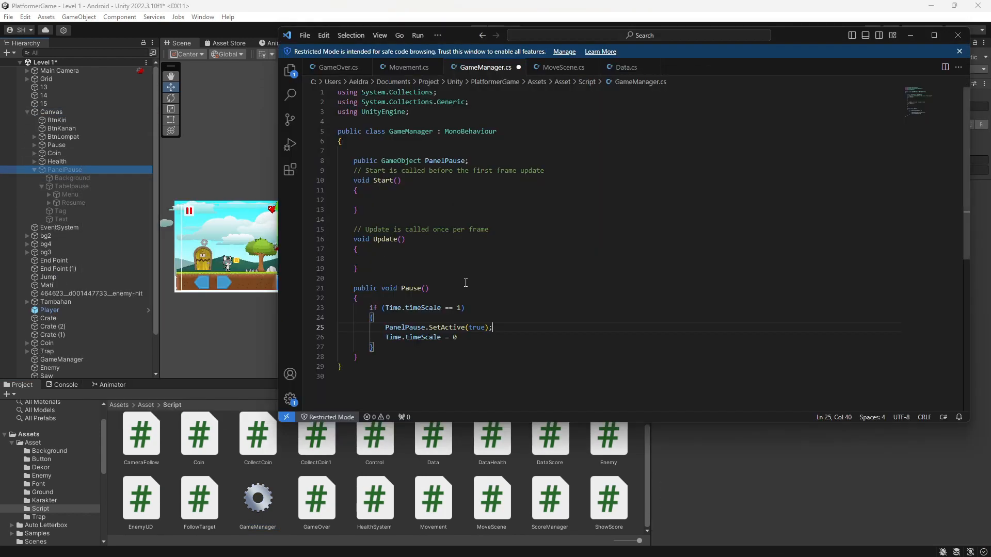
click(483, 340)
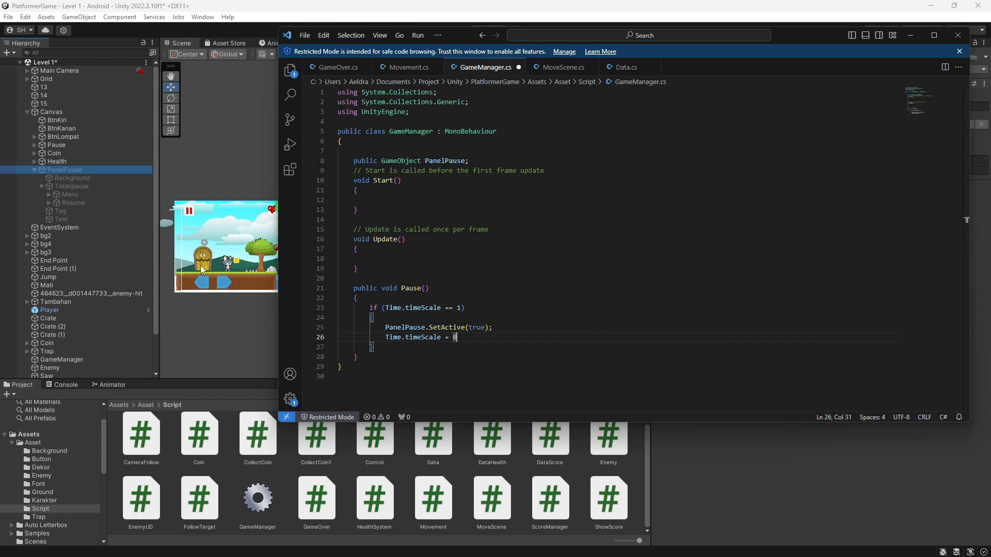
Duplicate the whole if block directly below itself in the Pause() method
scroll(526, 380, down, 3)
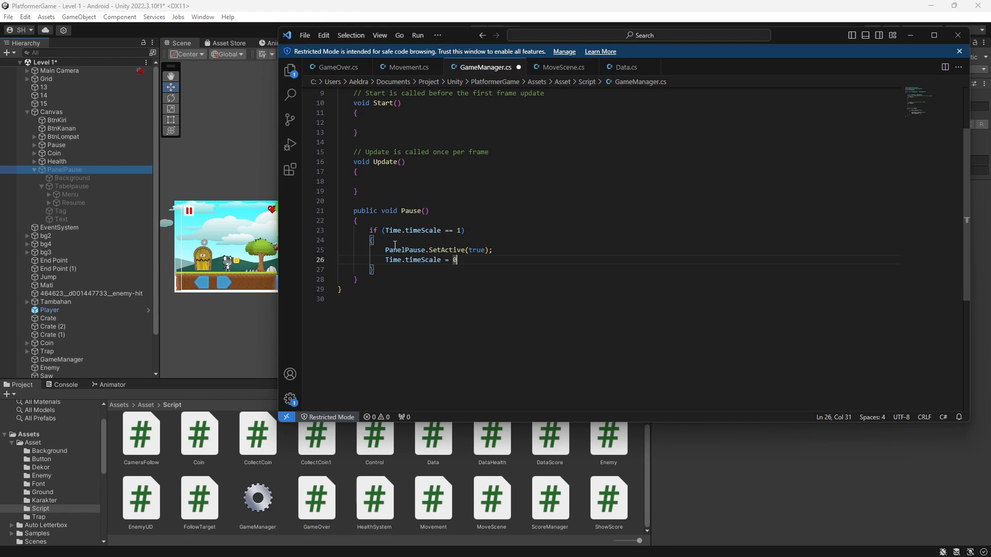
drag(355, 220, 402, 274)
click(369, 230)
drag(369, 230, 373, 270)
key(ctrl+c)
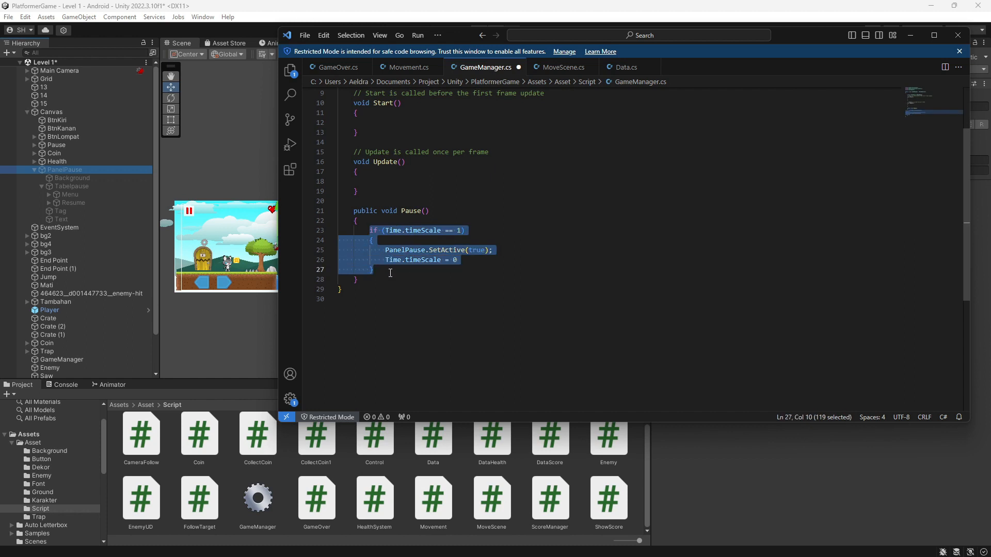
click(392, 272)
key(Return)
key(ctrl+v)
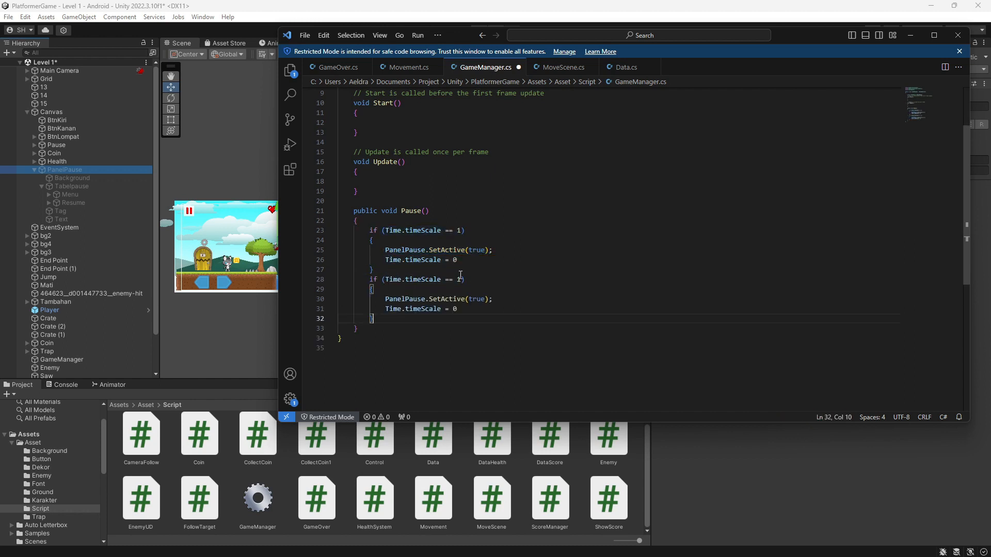
Replace the duplicated block's if condition with else
drag(466, 280, 371, 280)
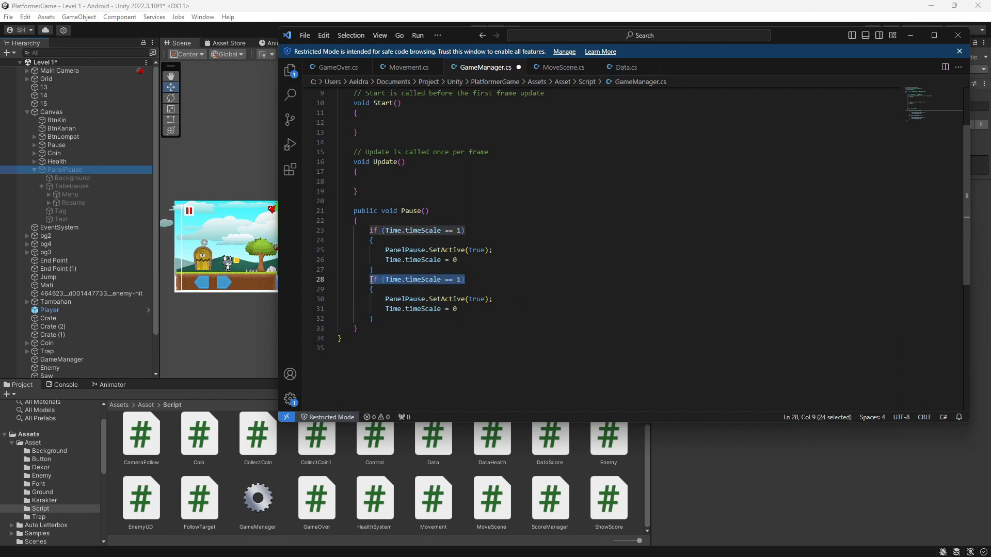
text(else)
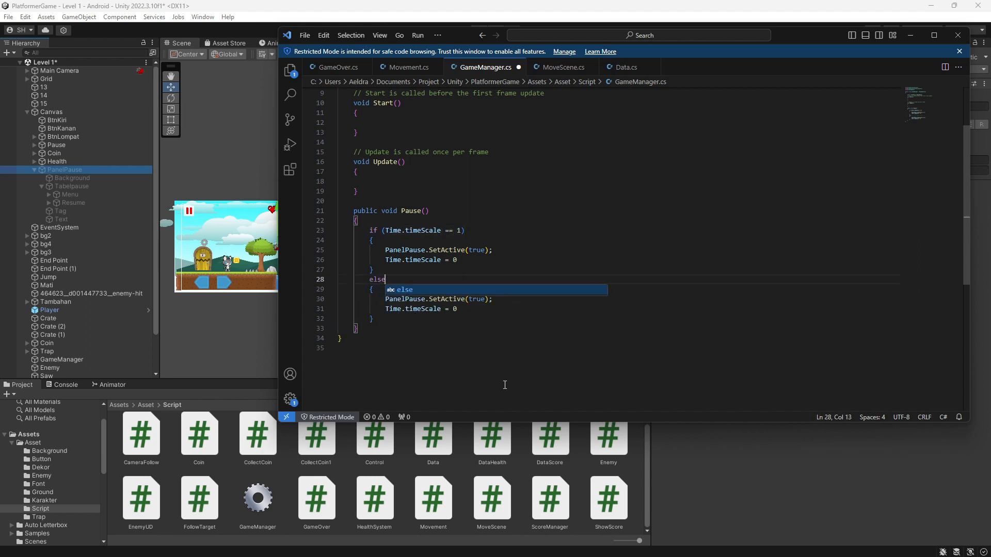
click(476, 364)
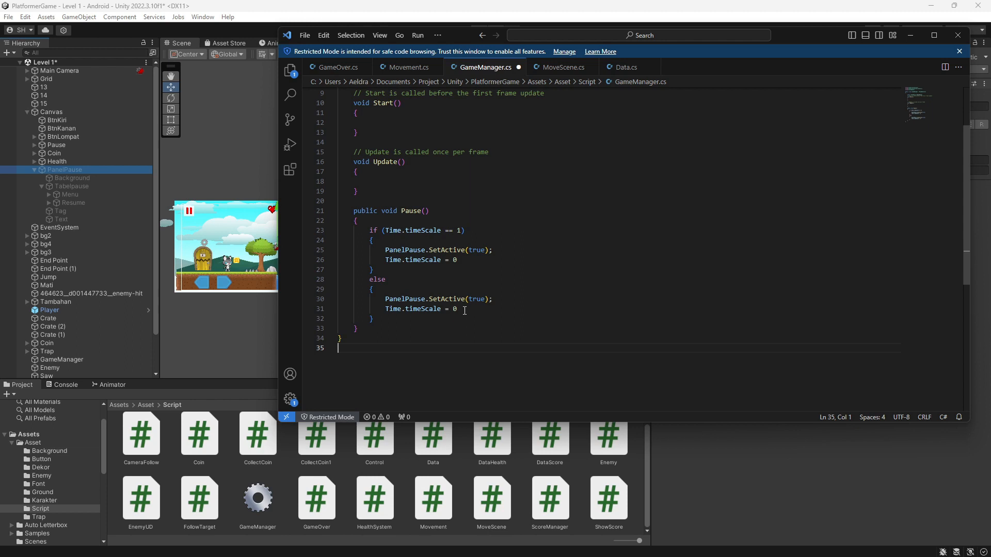
Move the Time.timeScale line above the PanelPause.SetActive line in the else block and remove the leftover blank line
drag(466, 310, 387, 309)
key(ctrl+c)
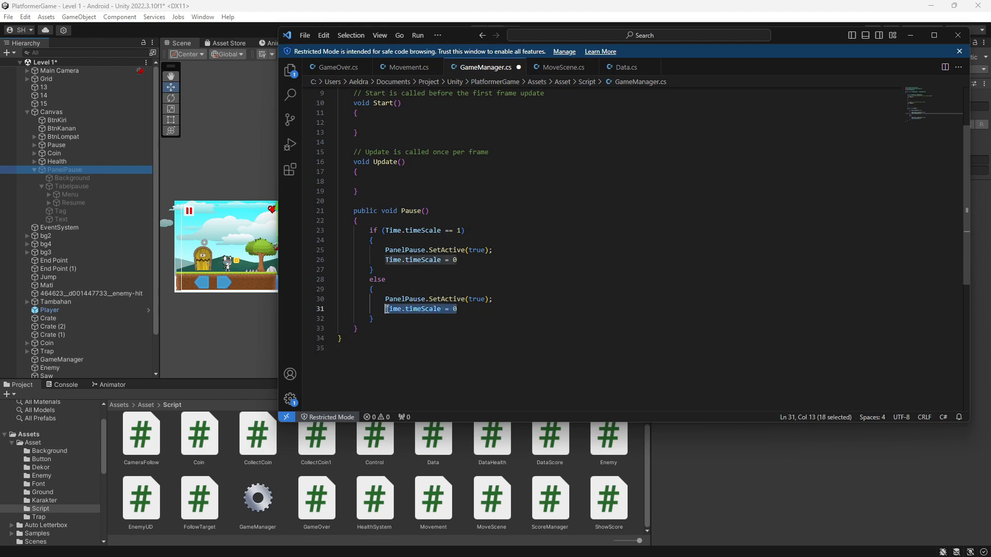
key(BackSpace)
click(406, 290)
key(Return)
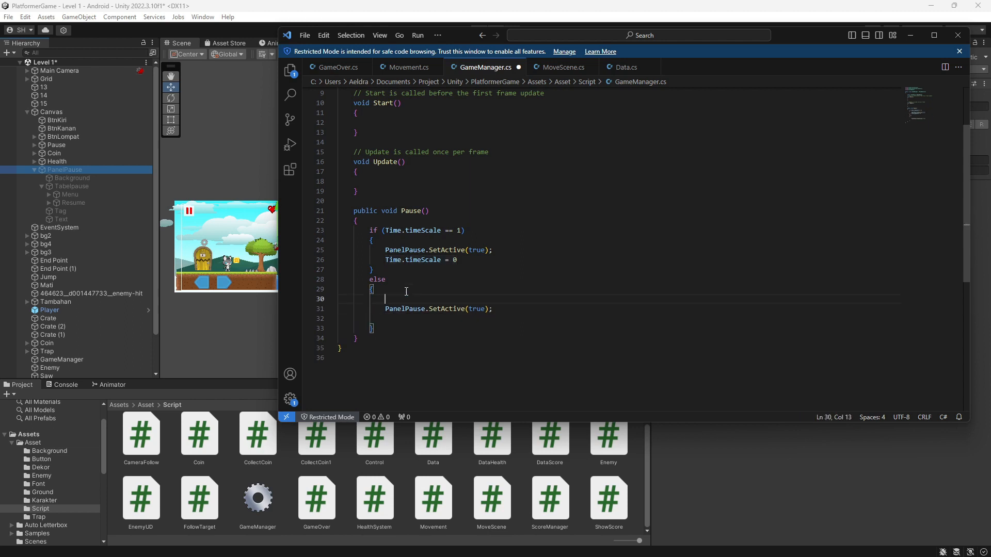
key(ctrl+v)
click(413, 317)
key(BackSpace)
key(BackSpace)
key(BackSpace)
key(BackSpace)
Make the else block use Time.timeScale = 1; and PanelPause.SetActive(false);
double_click(475, 309)
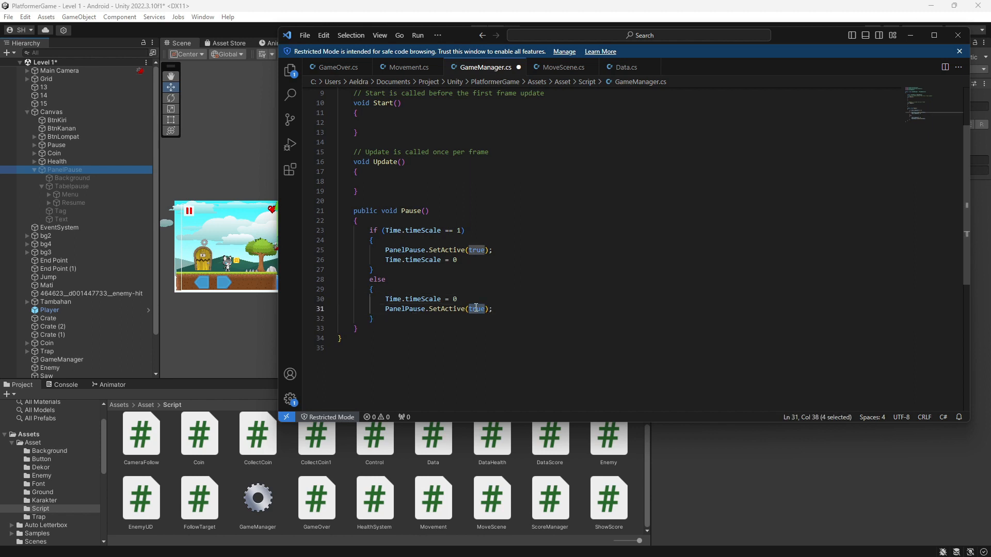
text(false)
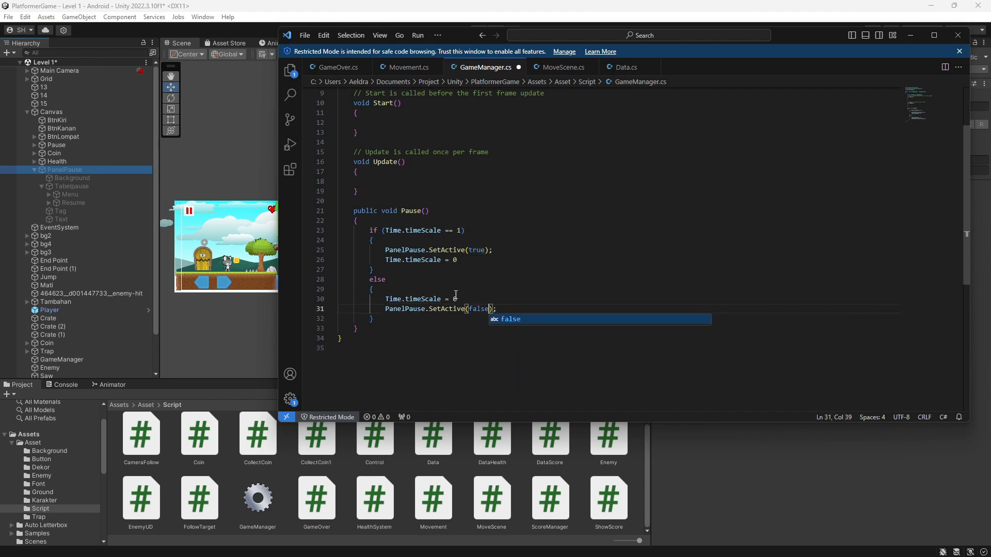
click(469, 299)
key(BackSpace)
text(1;)
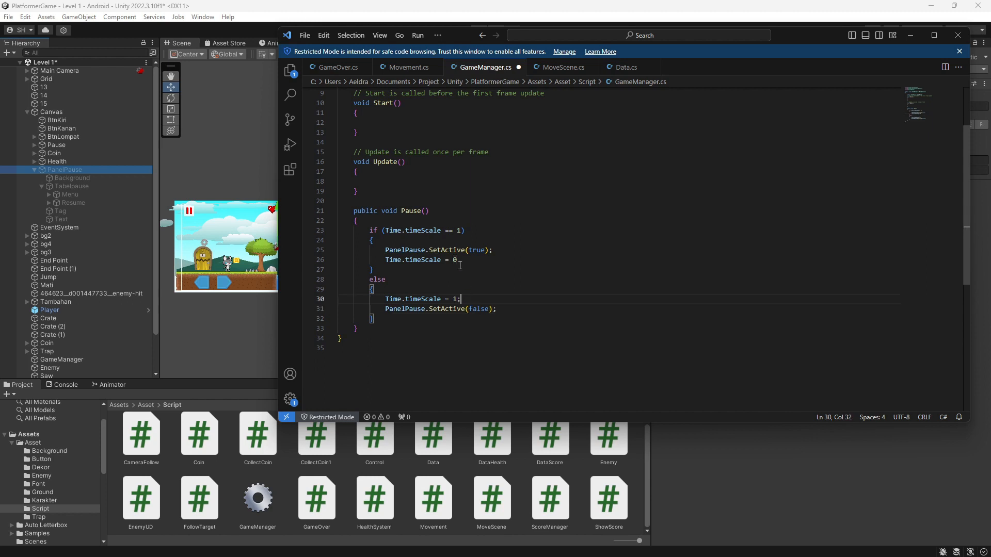
Add the missing semicolon after Time.timeScale = 0 in the if block and review the finished script
click(461, 262)
text(;)
scroll(461, 269, up, 3)
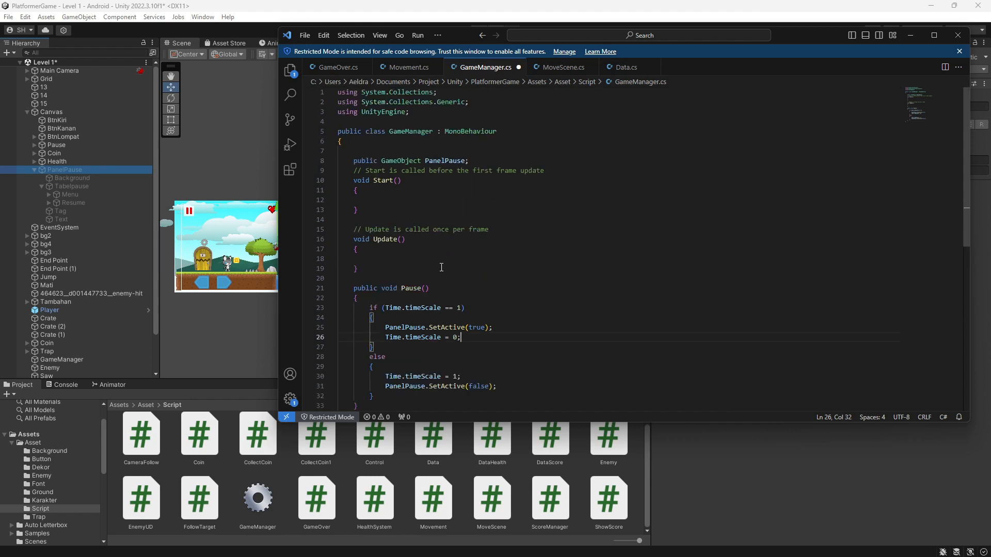
scroll(441, 268, down, 5)
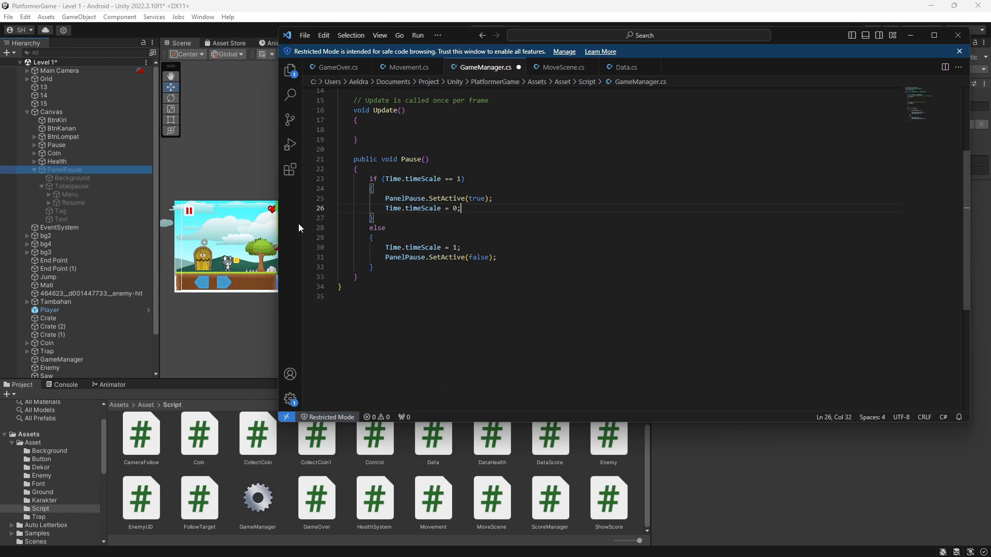
Activate PanelPause in Unity to preview the pause menu, deactivate it again, and return to the GameManager script
click(64, 172)
click(679, 57)
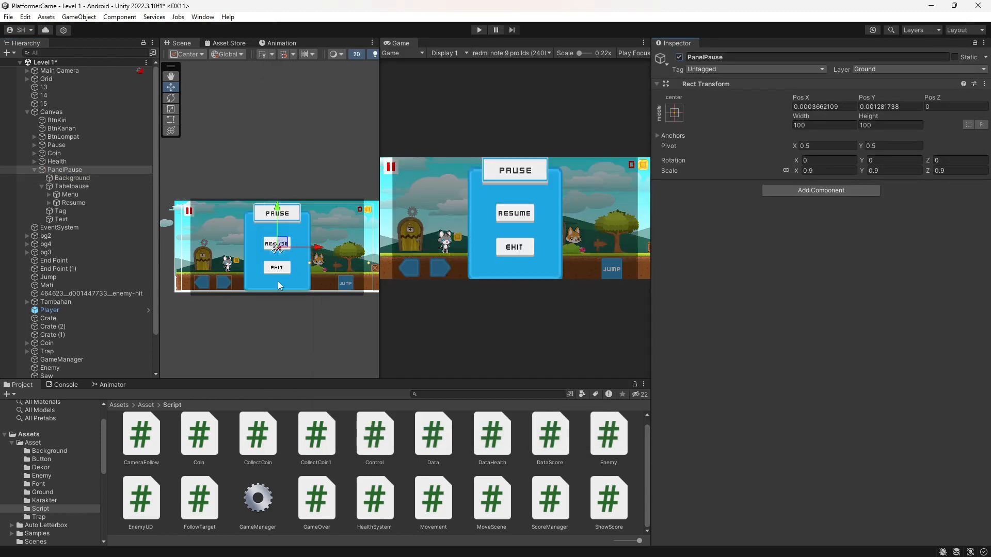
click(679, 57)
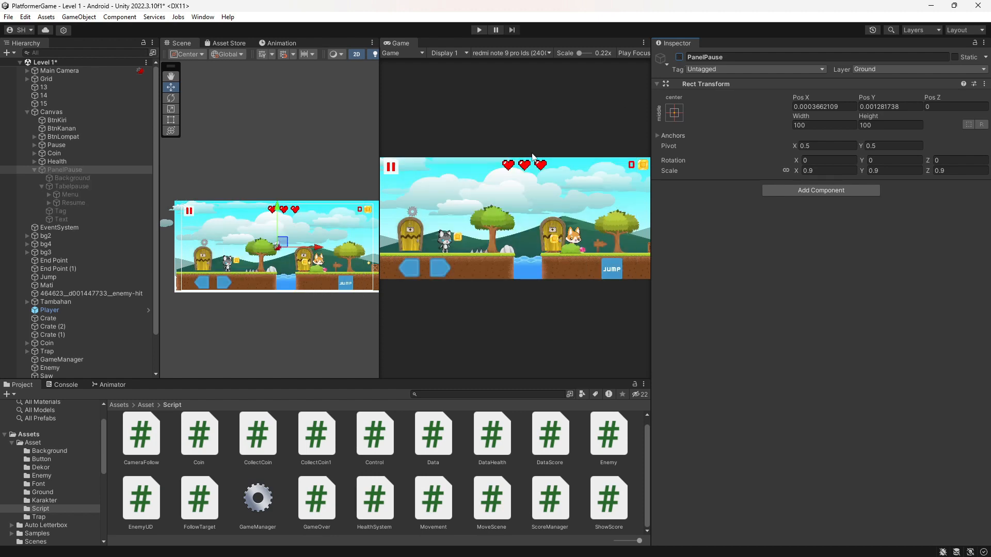
key(alt+Tab)
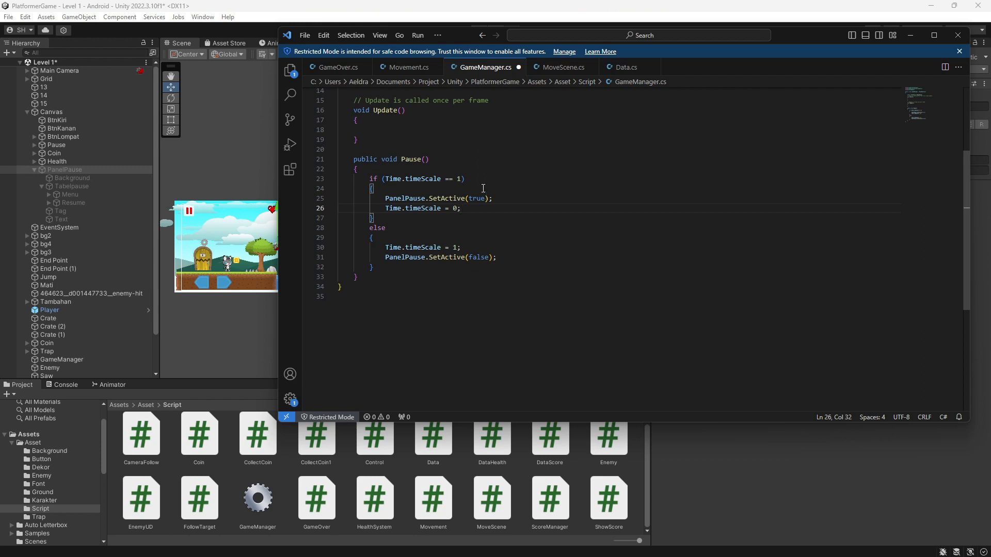
Review the Pause method and the PanelPause declaration in the GameManager script, looking briefly at the MoveScene script as well
click(417, 276)
scroll(415, 277, up, 3)
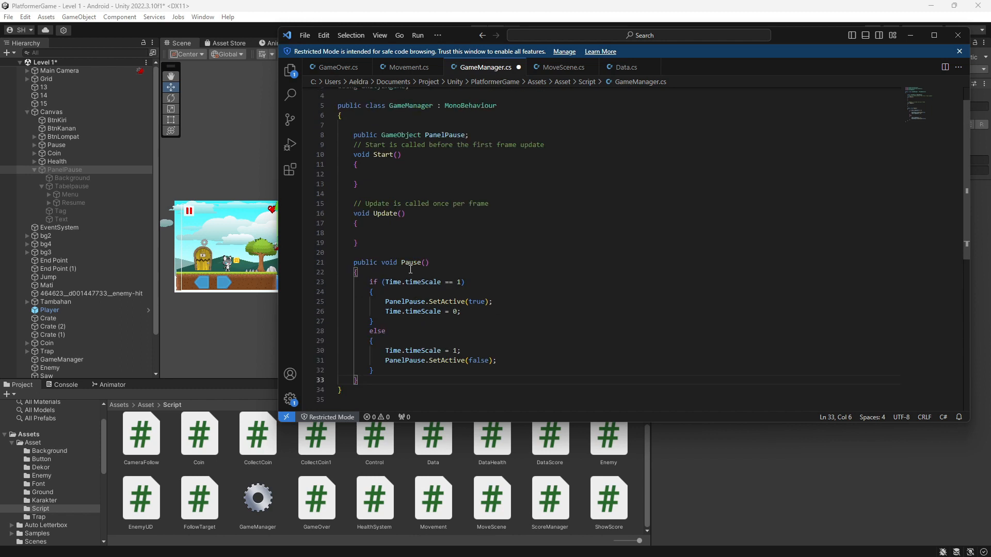
scroll(411, 270, down, 3)
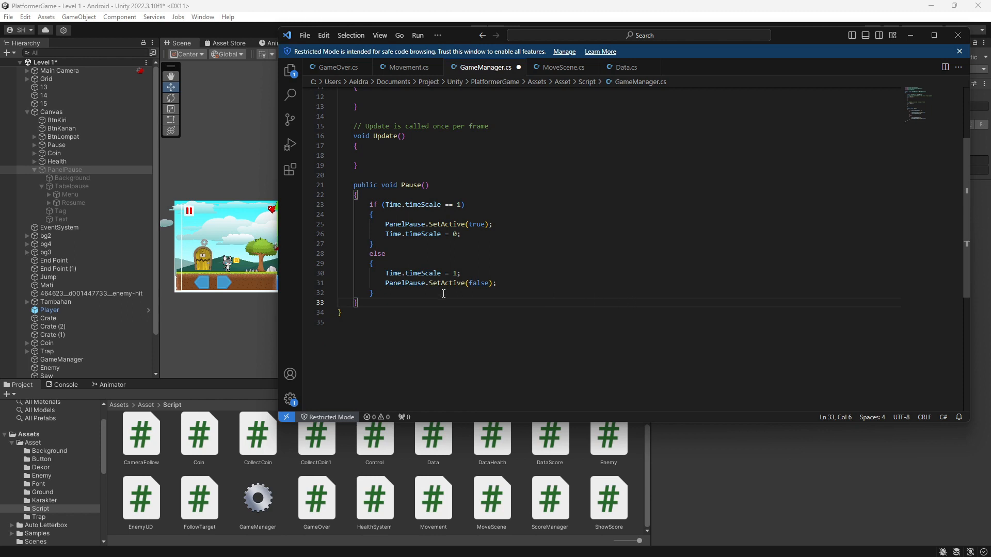
scroll(464, 289, up, 1)
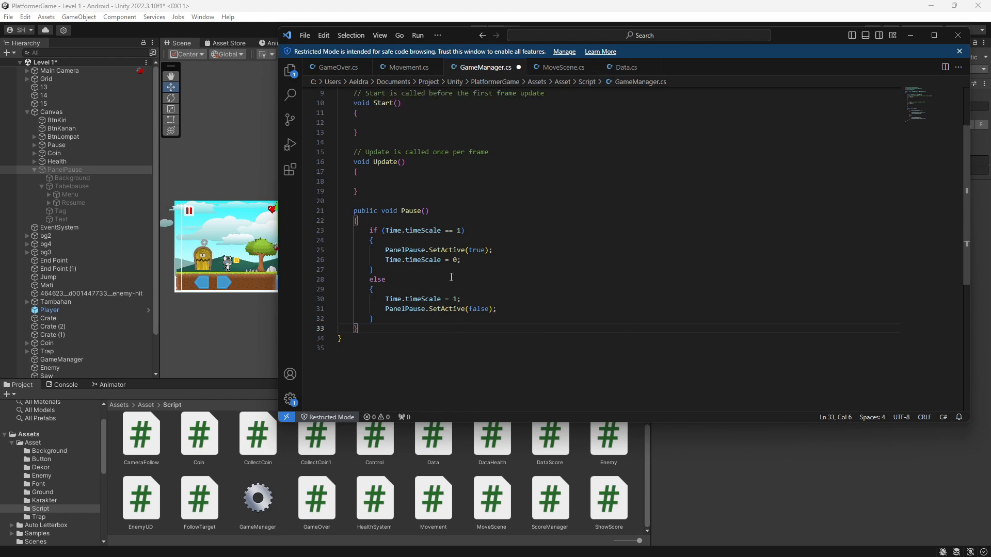
scroll(451, 277, up, 1)
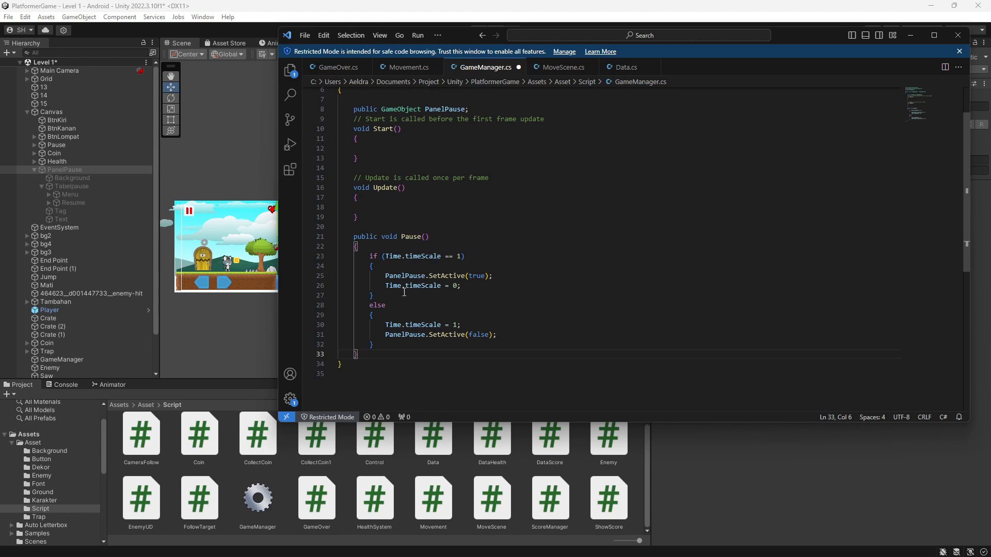
scroll(404, 292, up, 2)
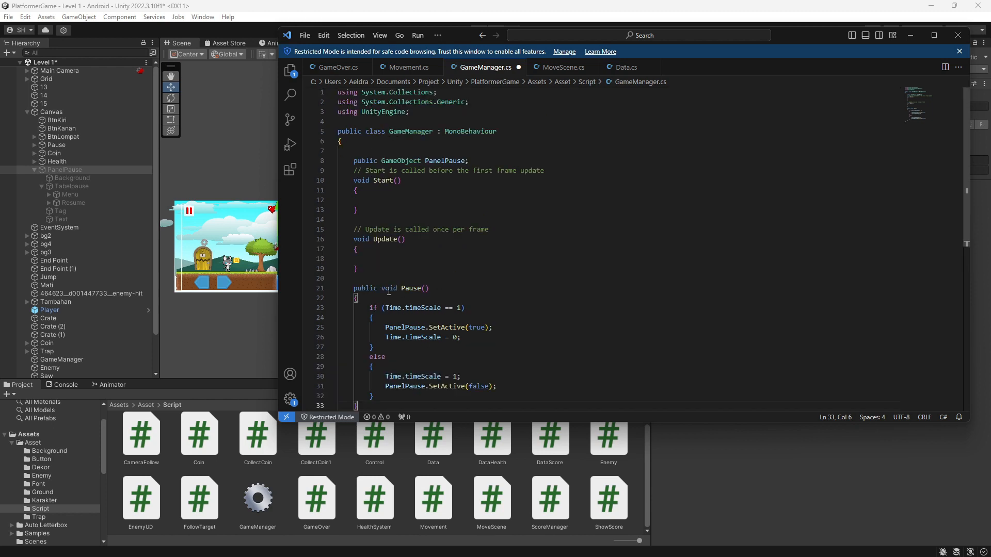
click(562, 67)
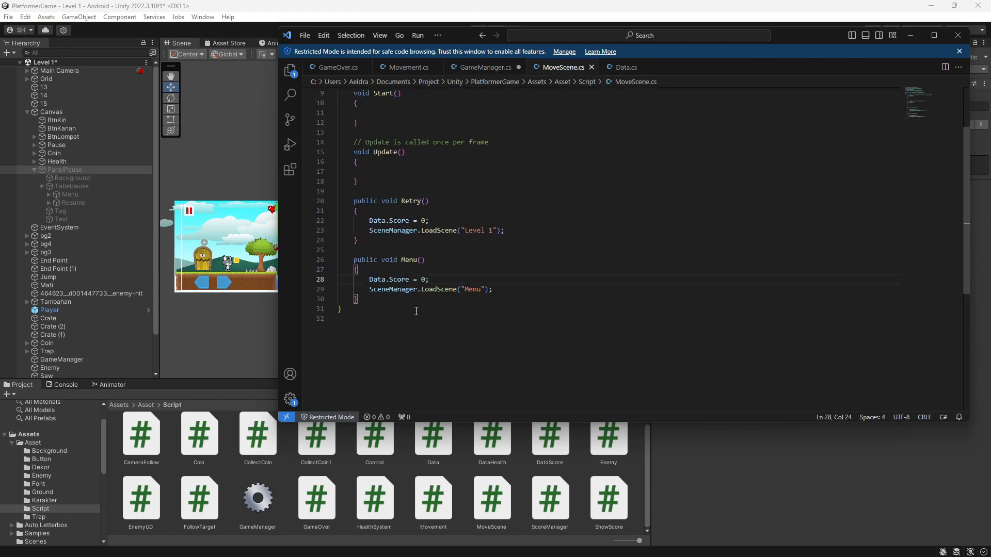
scroll(416, 289, up, 1)
click(480, 67)
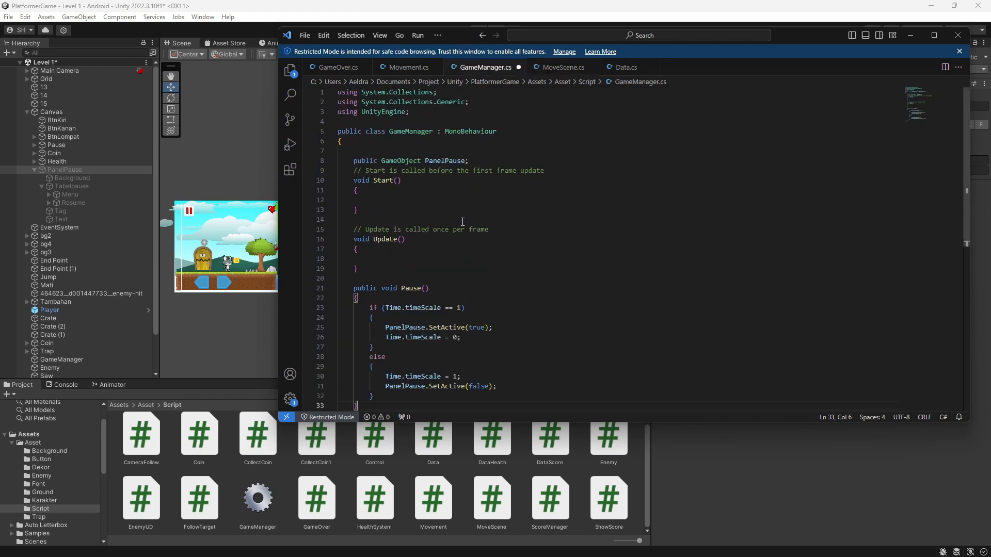
scroll(412, 249, down, 3)
click(413, 250)
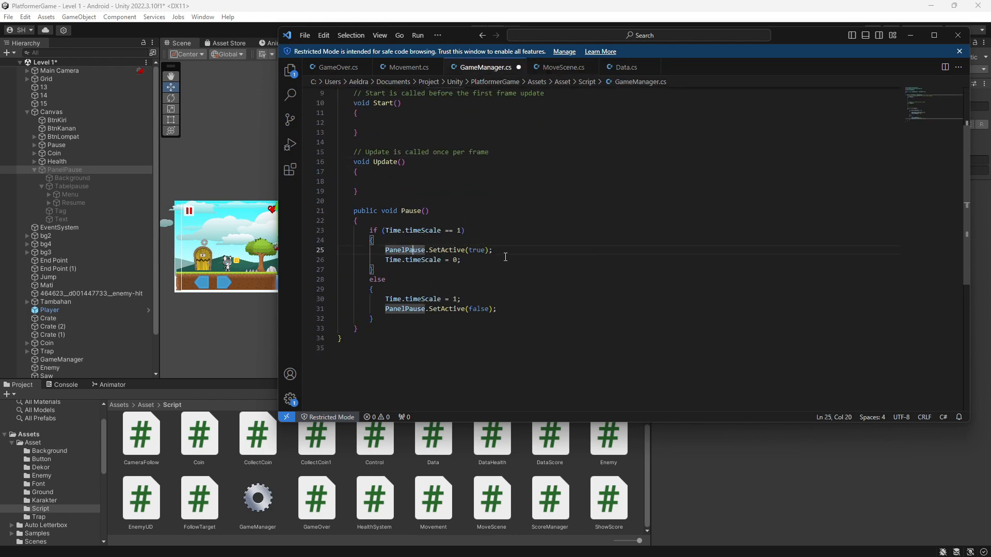
Switch to Unity and attach the GameManager script to the GameManager object in the Level 1 scene
click(910, 35)
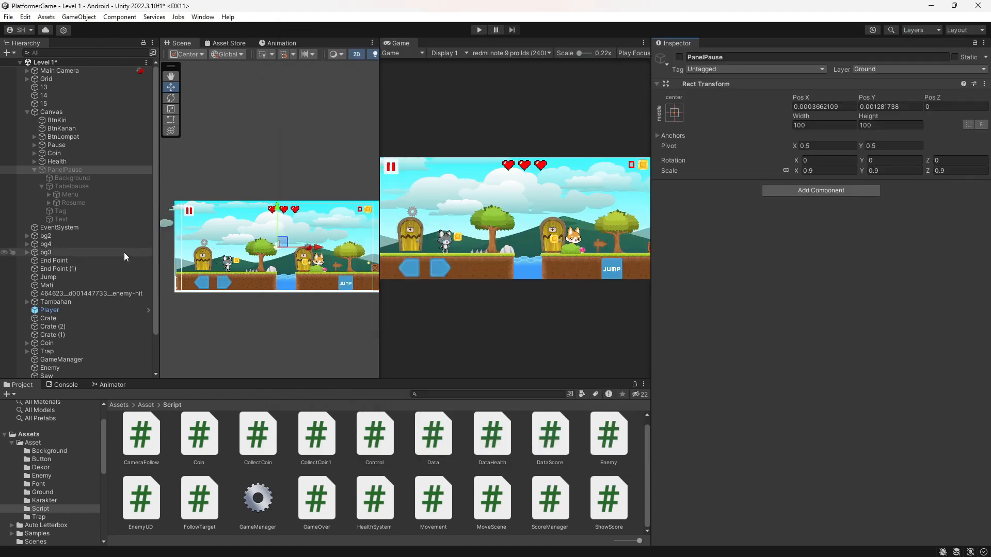
scroll(124, 252, down, 3)
click(67, 316)
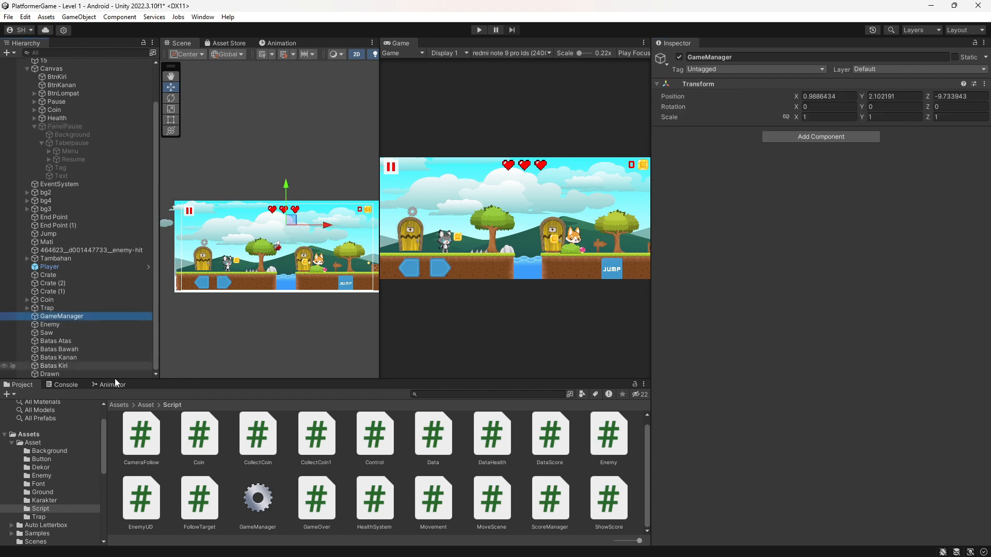
drag(258, 498, 809, 321)
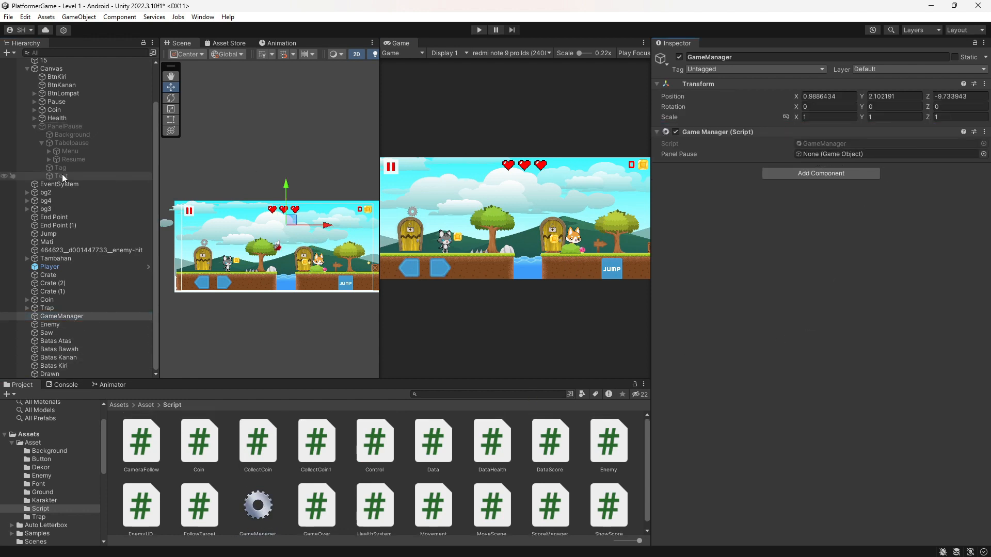
Assign the PanelPause object to the Panel Pause reference of the GameManager's Game Manager script
drag(79, 127, 854, 154)
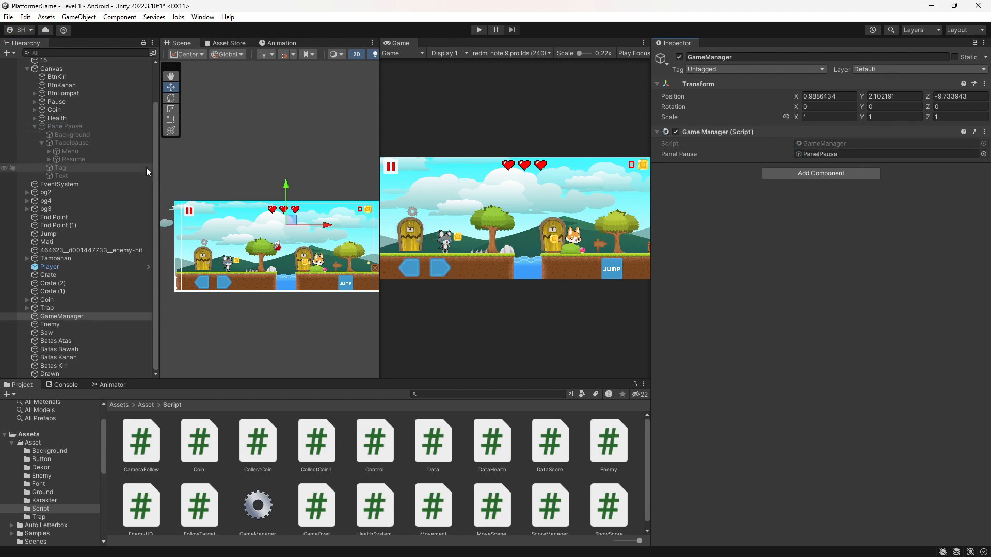
Assign GameManager to the On Click event of the button nested under Pause and choose the GameManager.Pause function
click(189, 212)
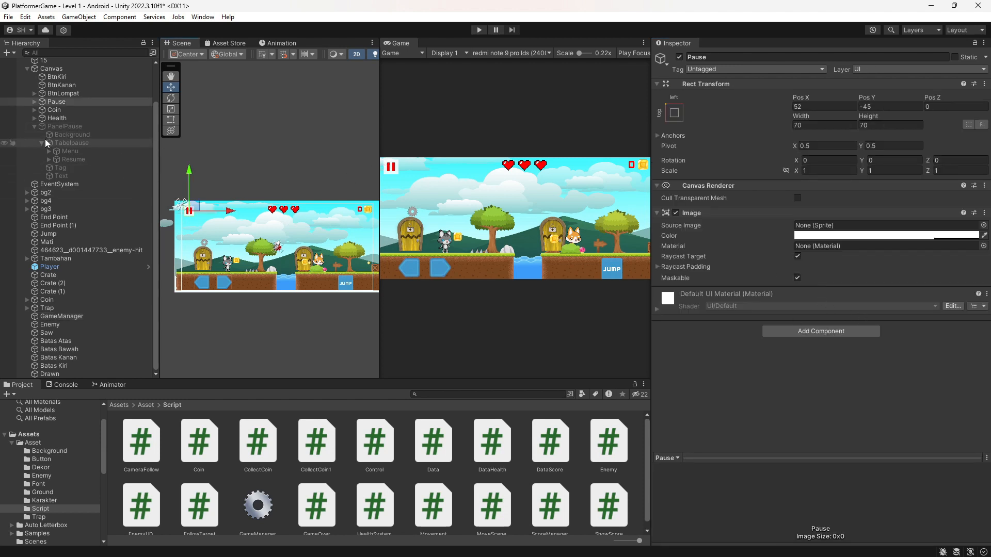
click(66, 143)
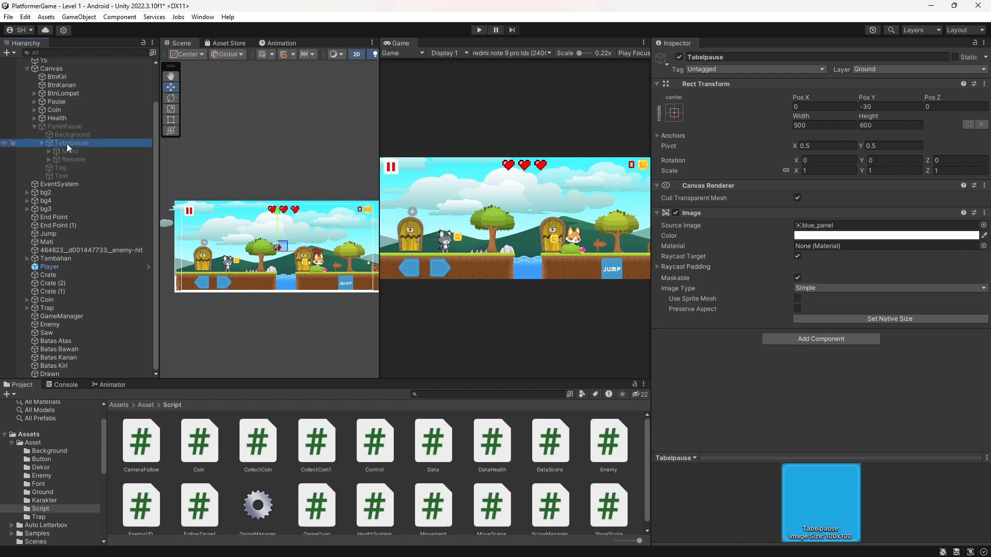
scroll(234, 229, up, 5)
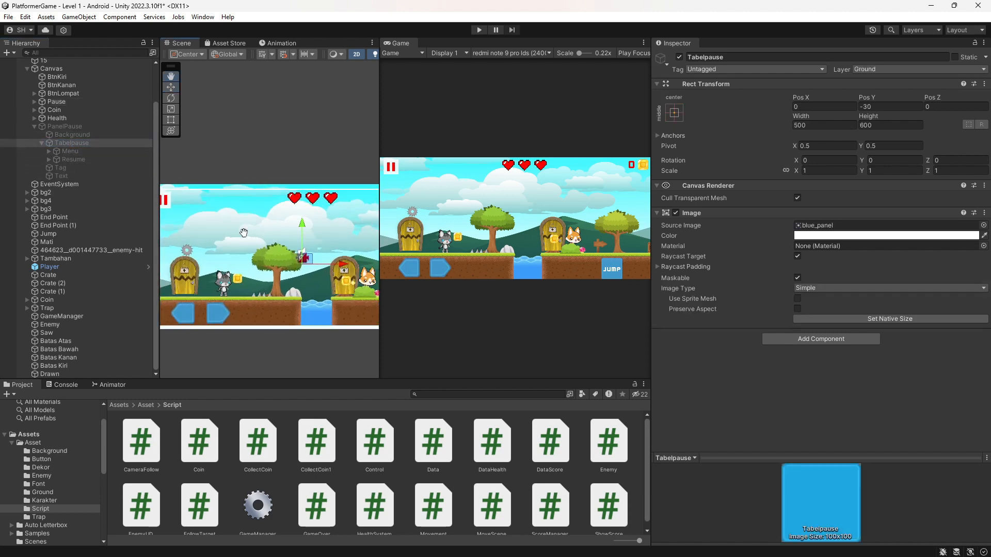
click(83, 101)
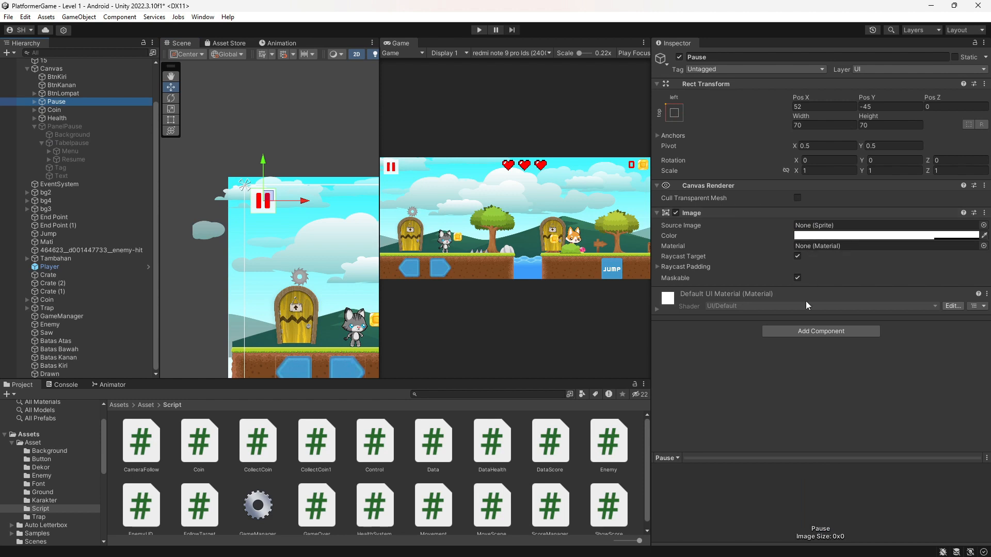
click(35, 102)
click(63, 110)
scroll(687, 211, down, 5)
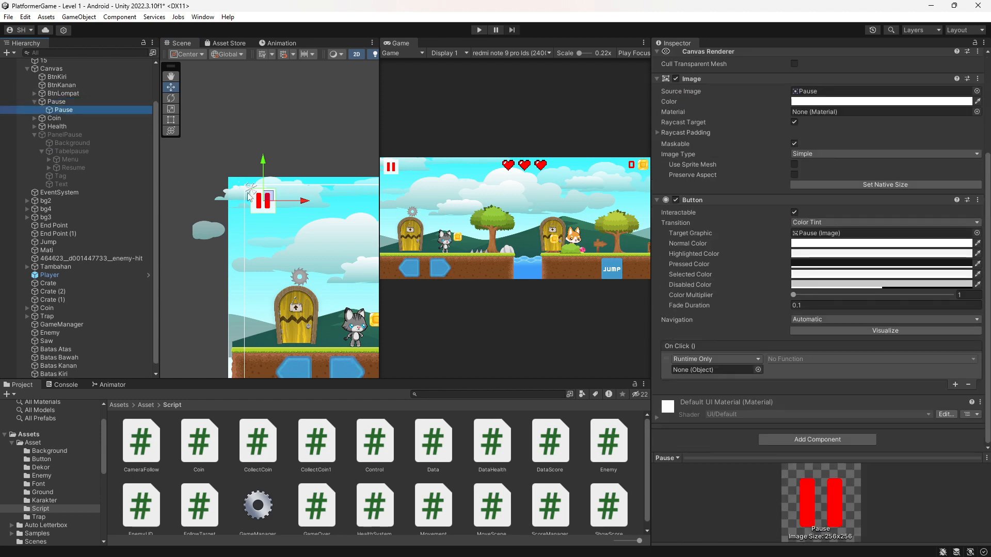
scroll(263, 212, up, 1)
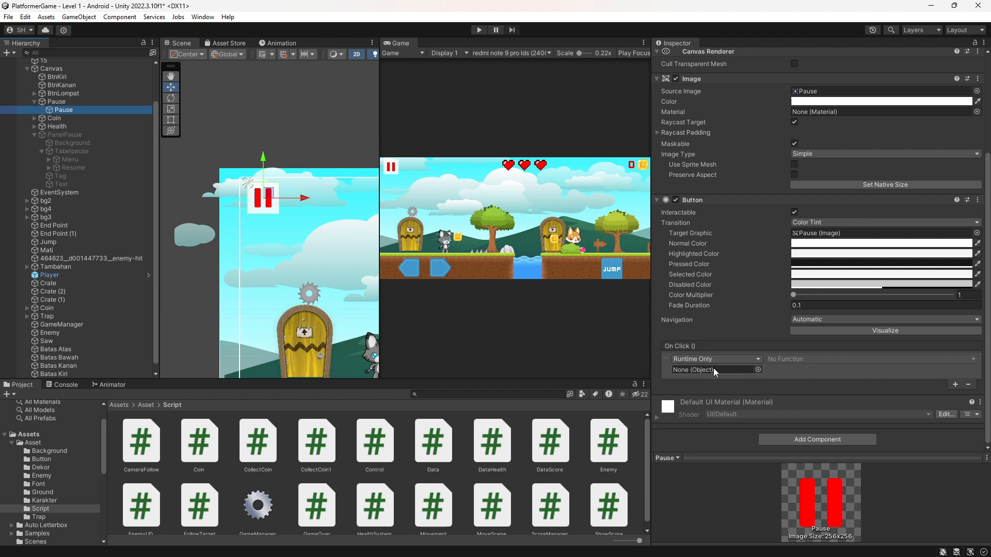
scroll(95, 259, down, 1)
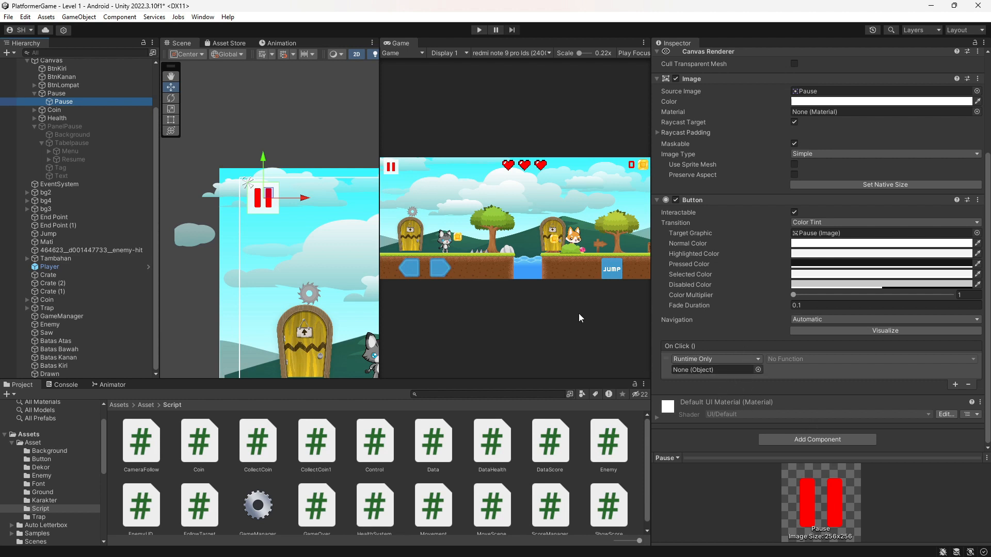
key(Page_Up)
key(Page_Down)
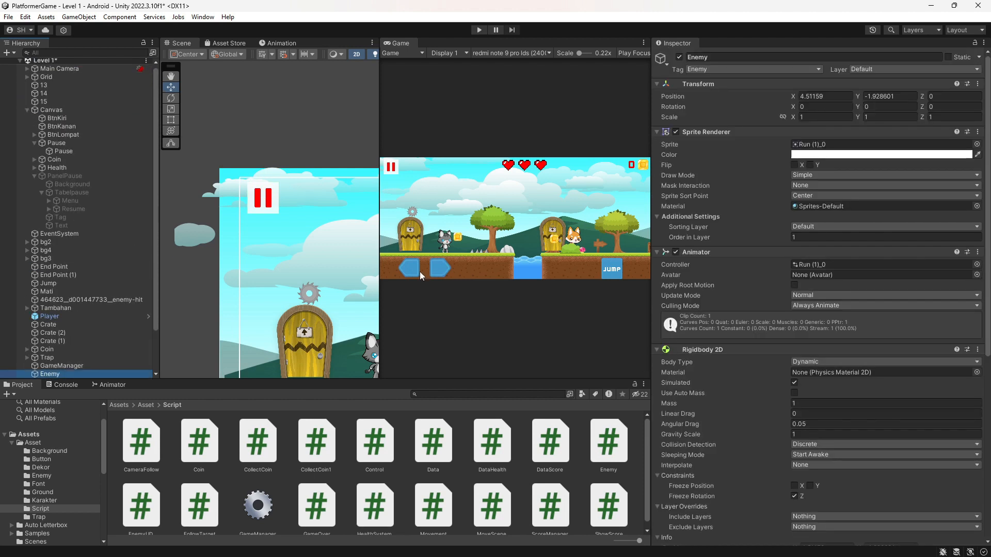
click(72, 149)
scroll(820, 258, down, 5)
scroll(116, 310, down, 3)
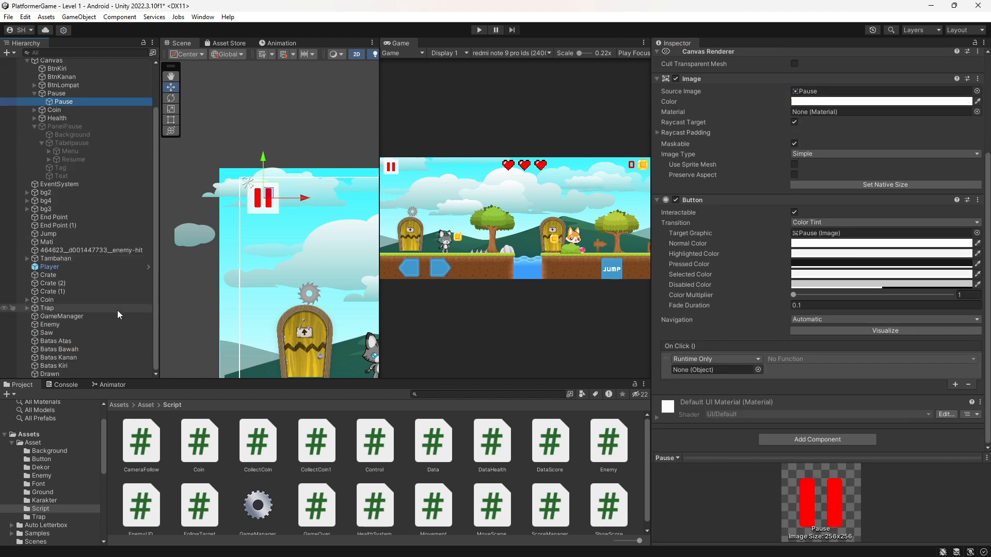
drag(94, 317, 711, 371)
click(774, 359)
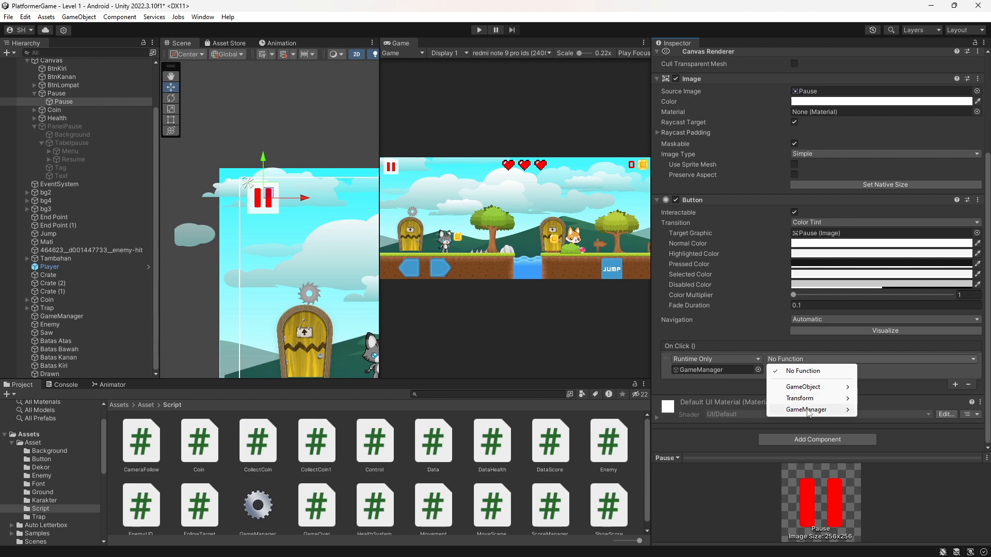
mouse_move(809, 411)
click(884, 500)
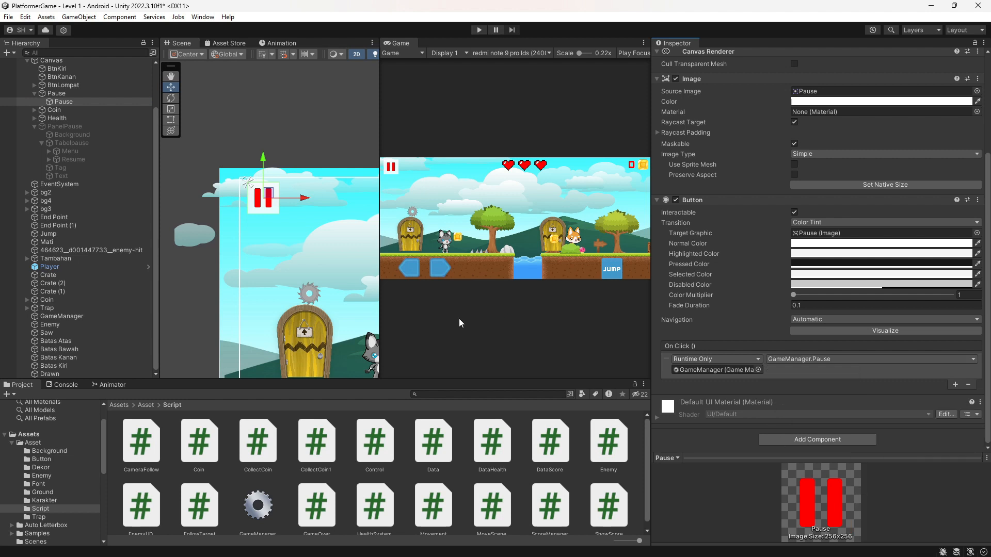
Run the game, open the pause panel with the in-game pause button, and stop the game
scroll(274, 215, down, 1)
scroll(274, 216, down, 2)
click(480, 30)
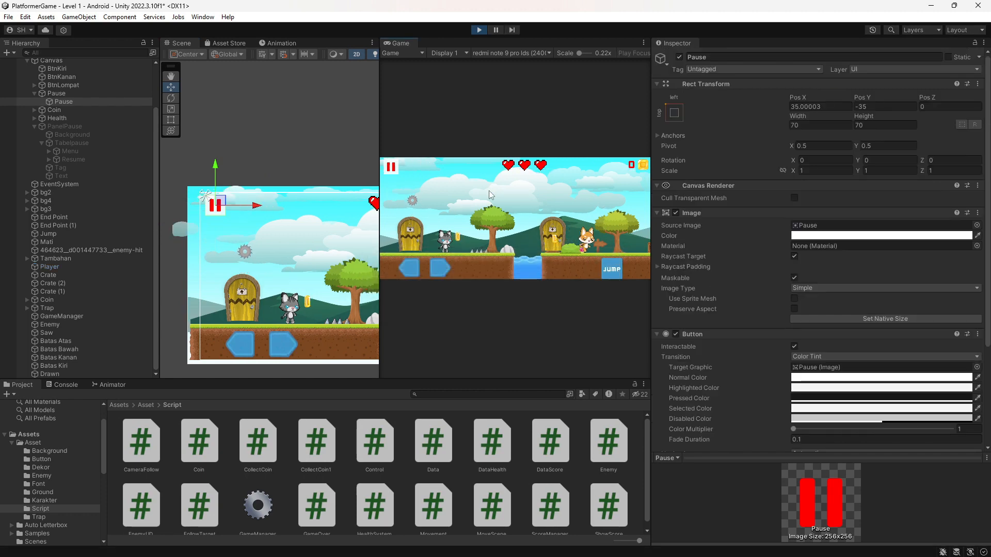
click(396, 172)
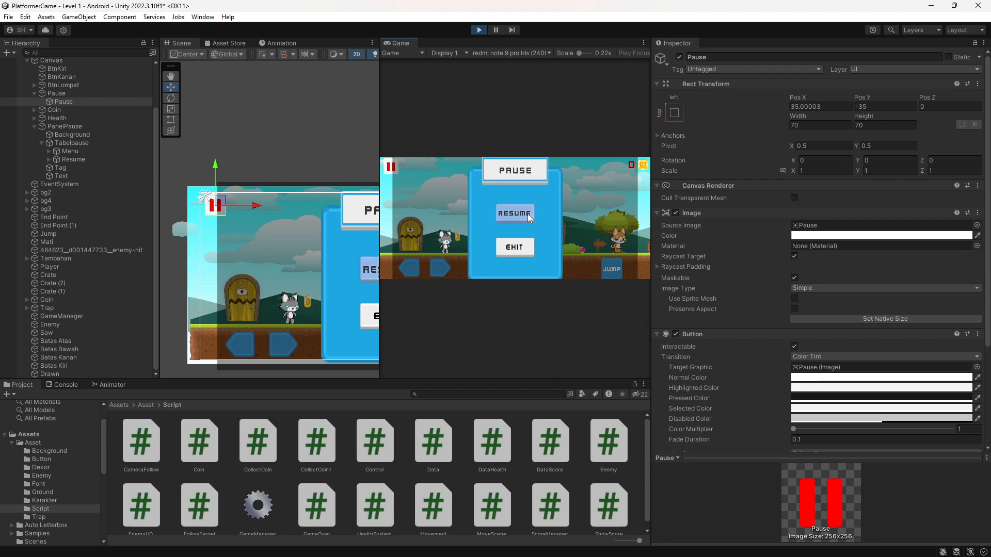
click(479, 30)
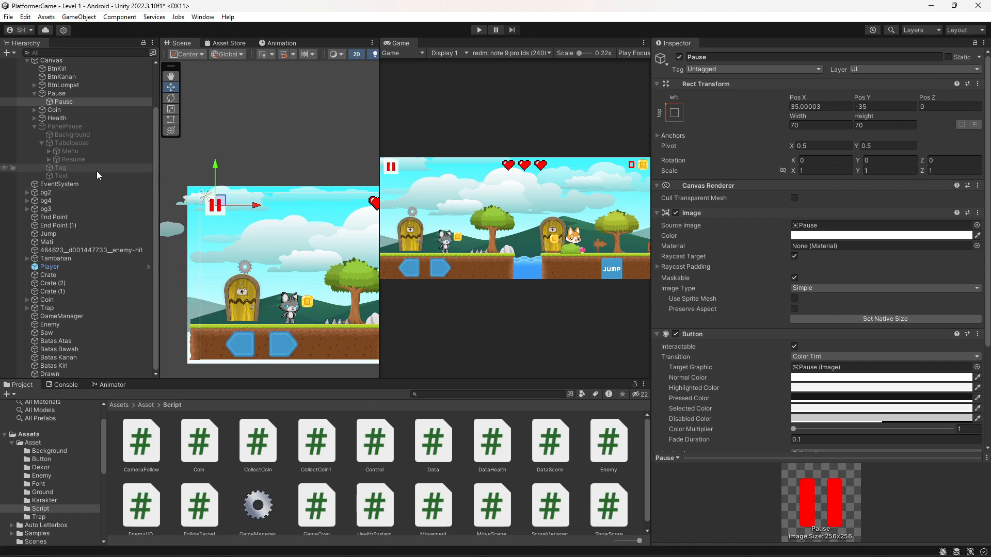
Activate the PanelPause object in the scene
click(83, 144)
click(92, 156)
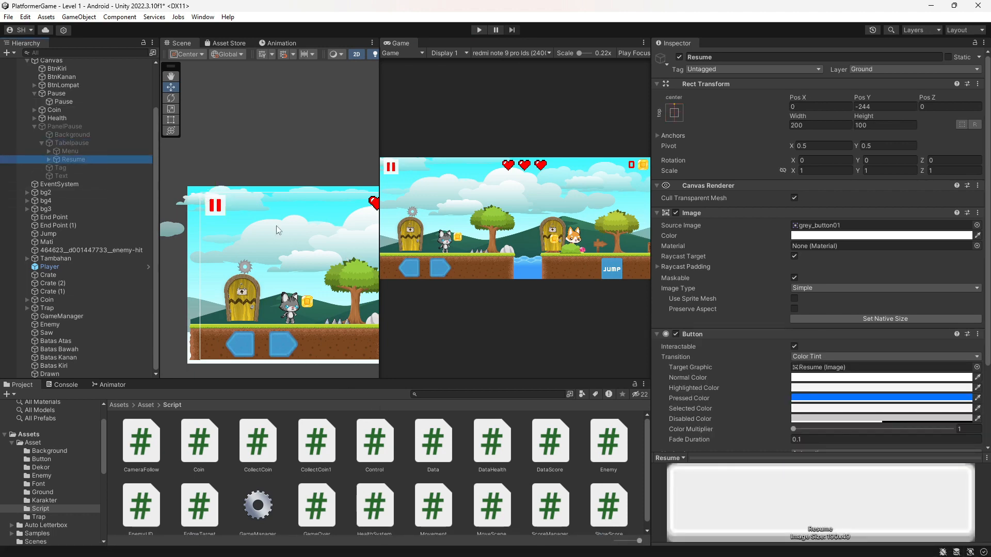
click(77, 127)
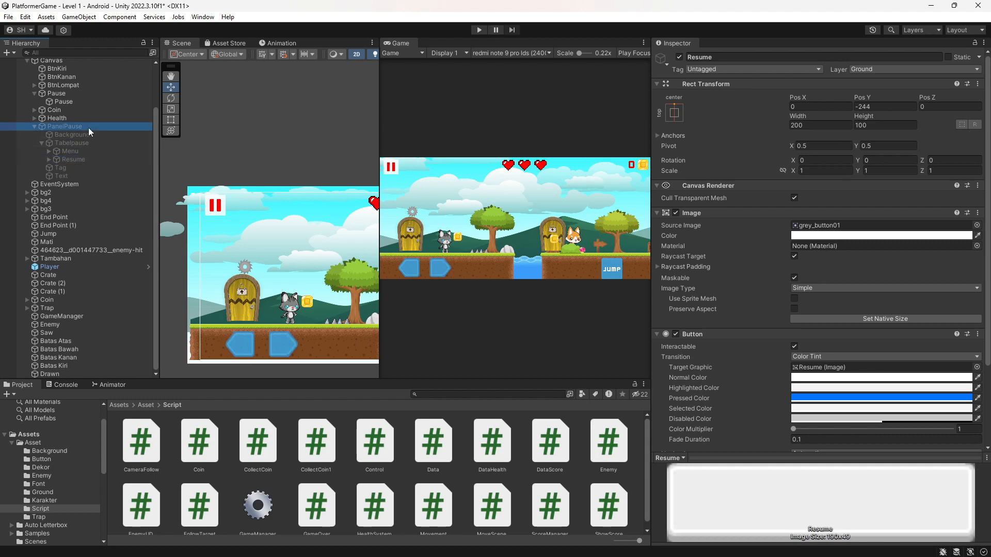
click(679, 56)
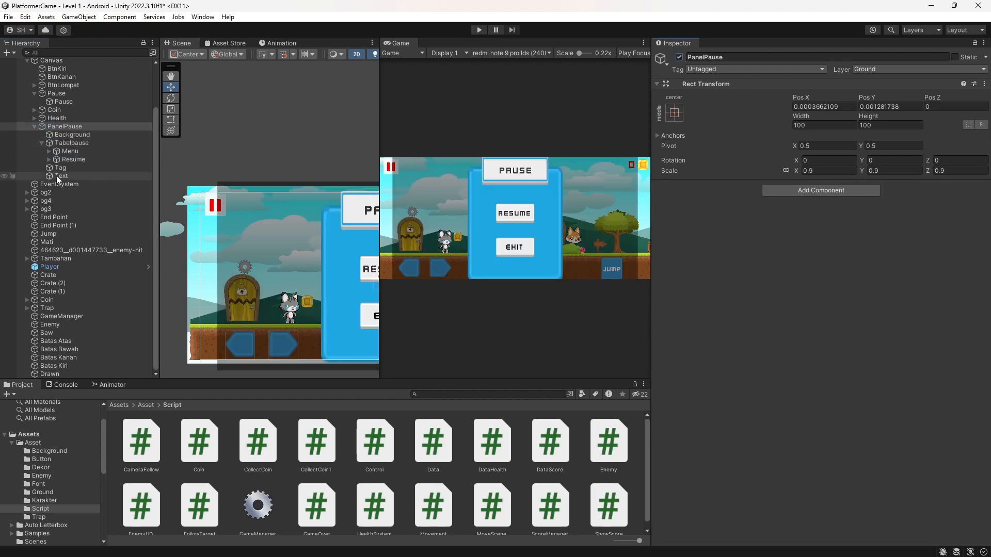
Add an On Click event to the Resume button, assign GameManager to it, and choose the GameManager.Pause function
click(77, 160)
double_click(76, 160)
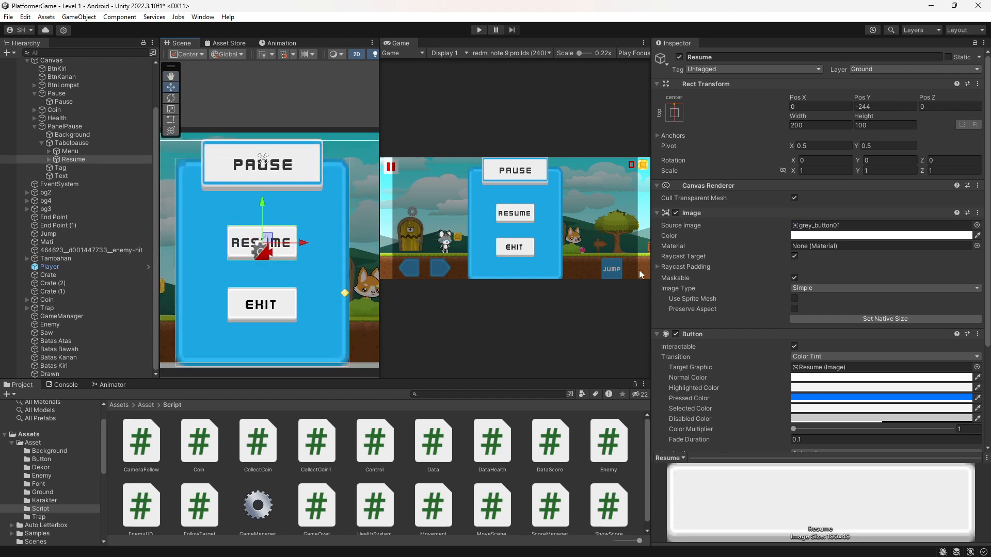
scroll(825, 330, down, 4)
click(968, 384)
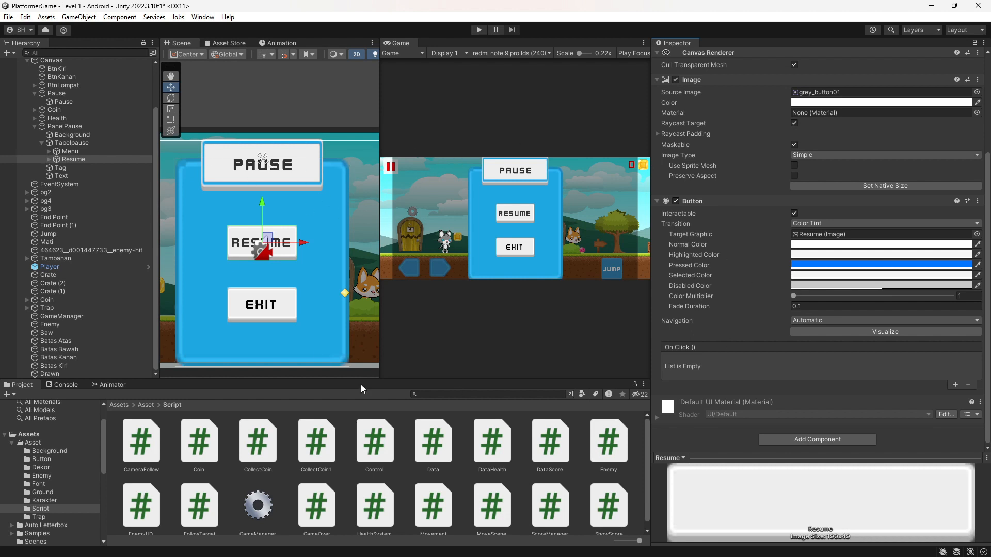
click(954, 385)
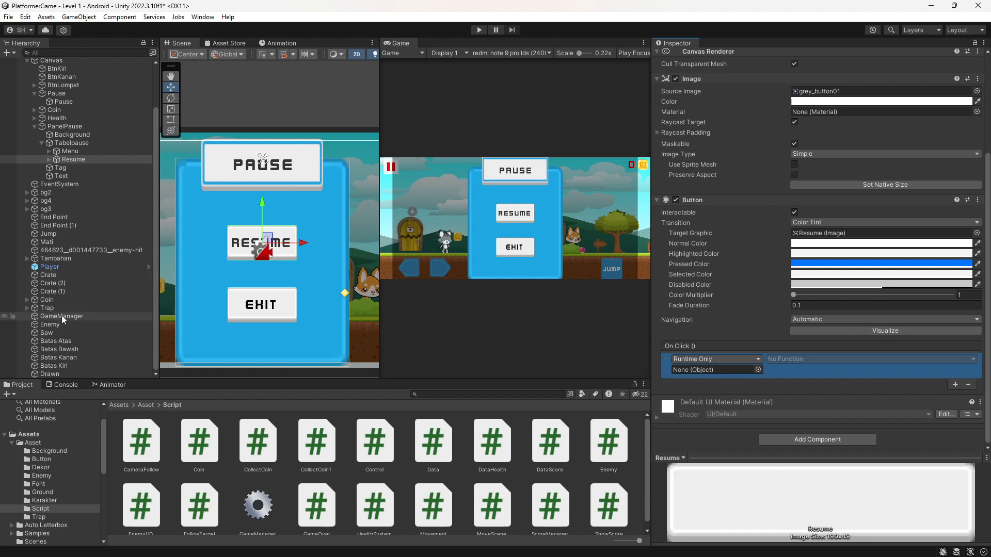
drag(61, 316, 708, 372)
click(785, 359)
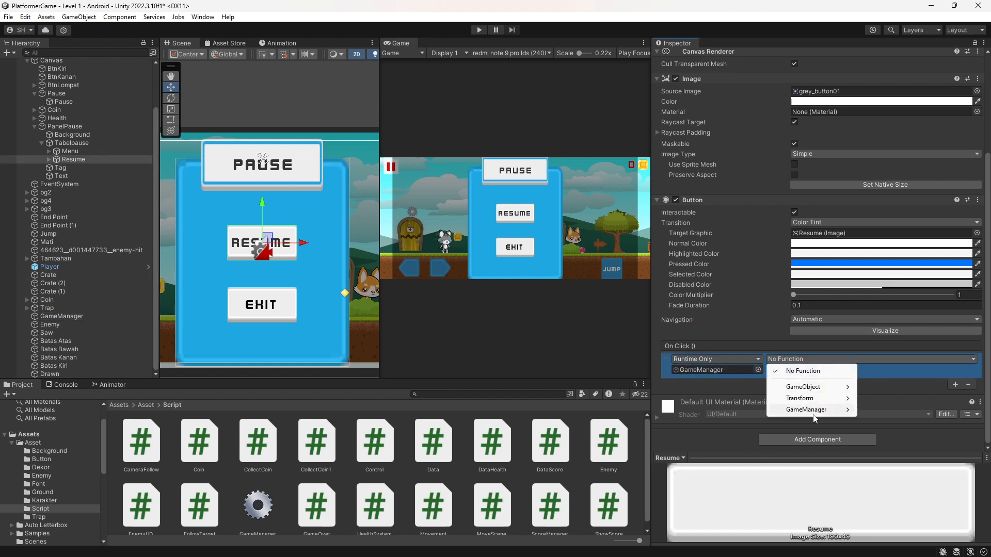
mouse_move(806, 409)
click(884, 500)
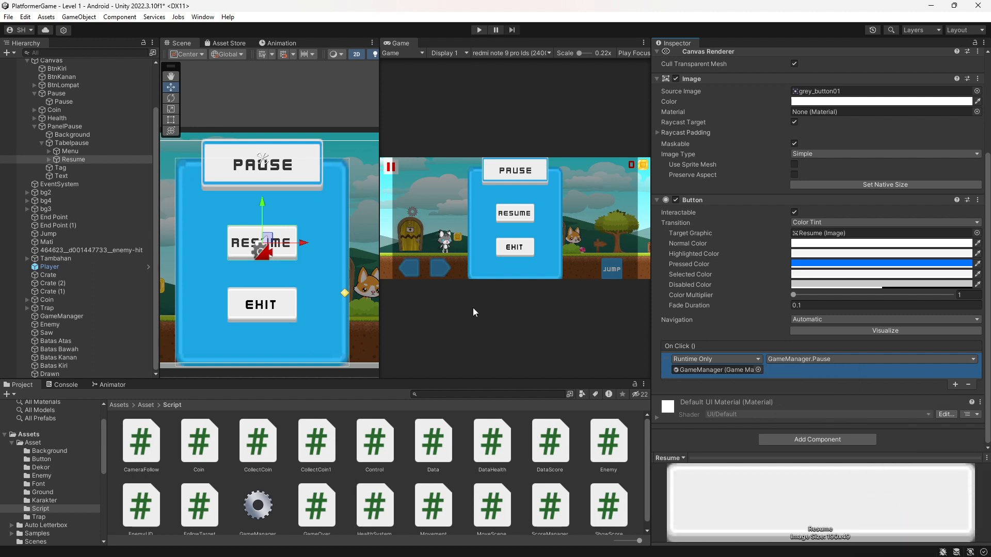
Deactivate the PanelPause object
scroll(311, 192, down, 3)
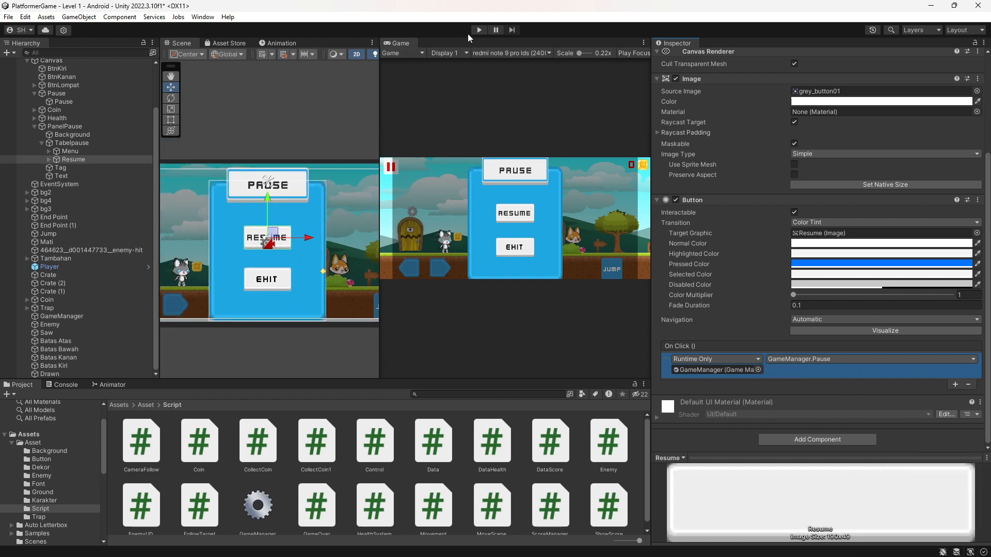
click(72, 134)
double_click(64, 126)
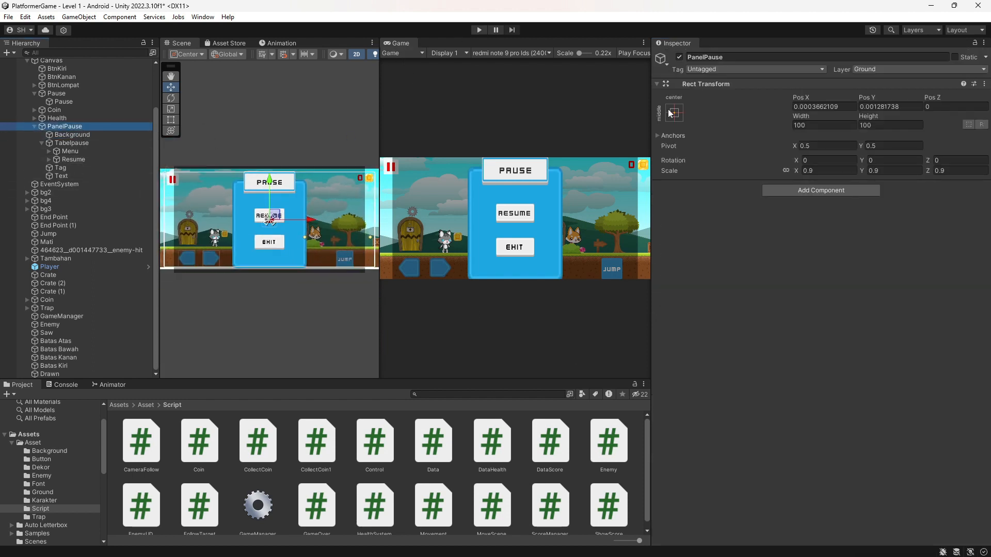
click(679, 57)
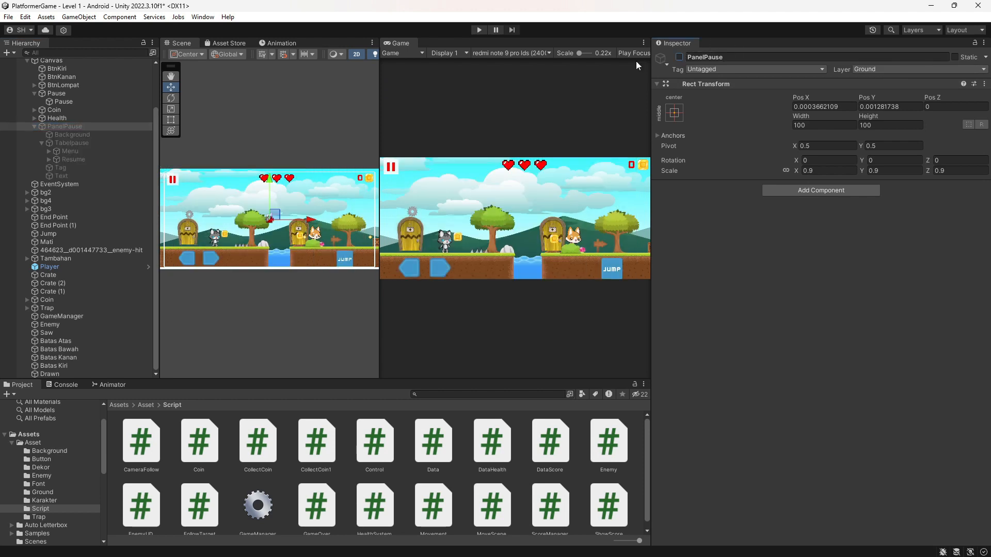
Run the game and review the Pause() function of GameManager.cs in Visual Studio Code
click(477, 30)
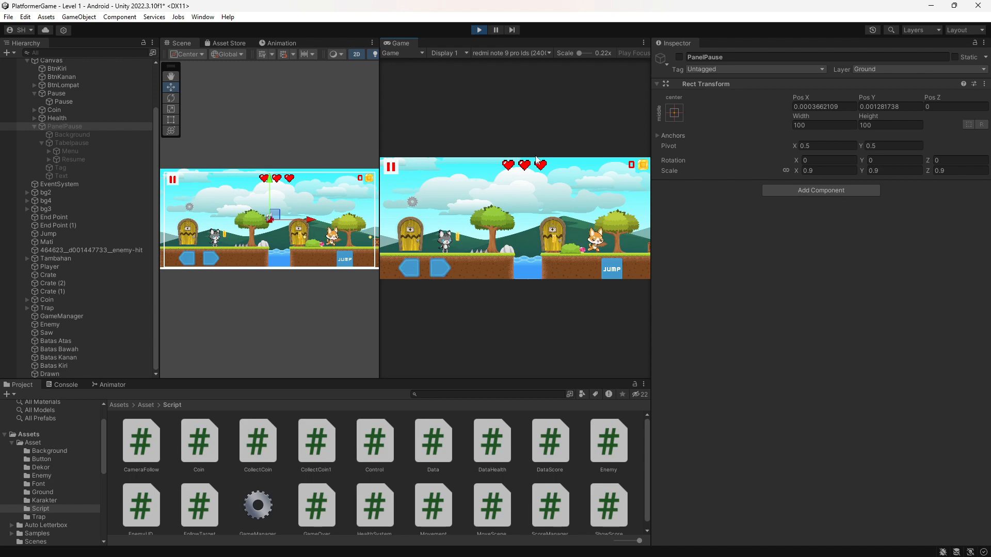
mouse_move(666, 544)
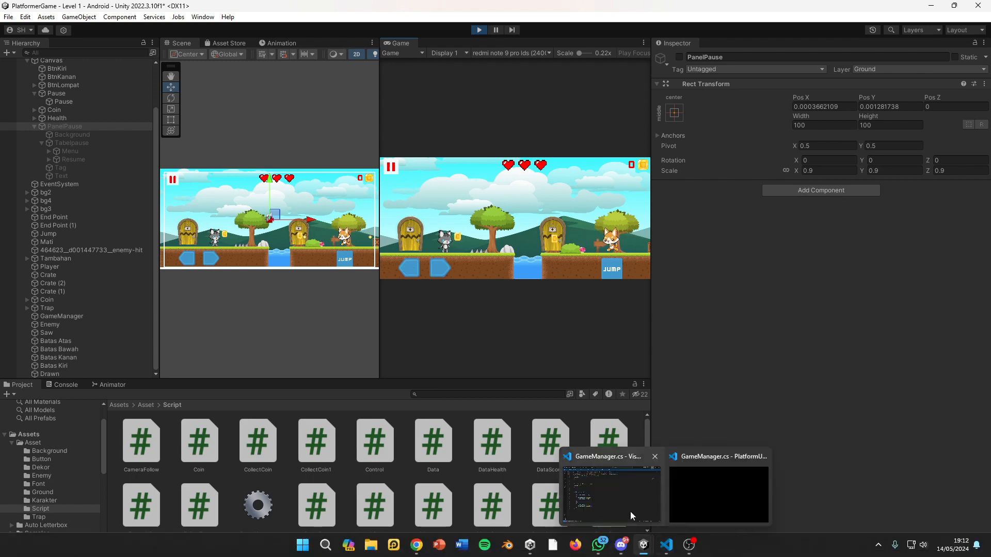
click(630, 512)
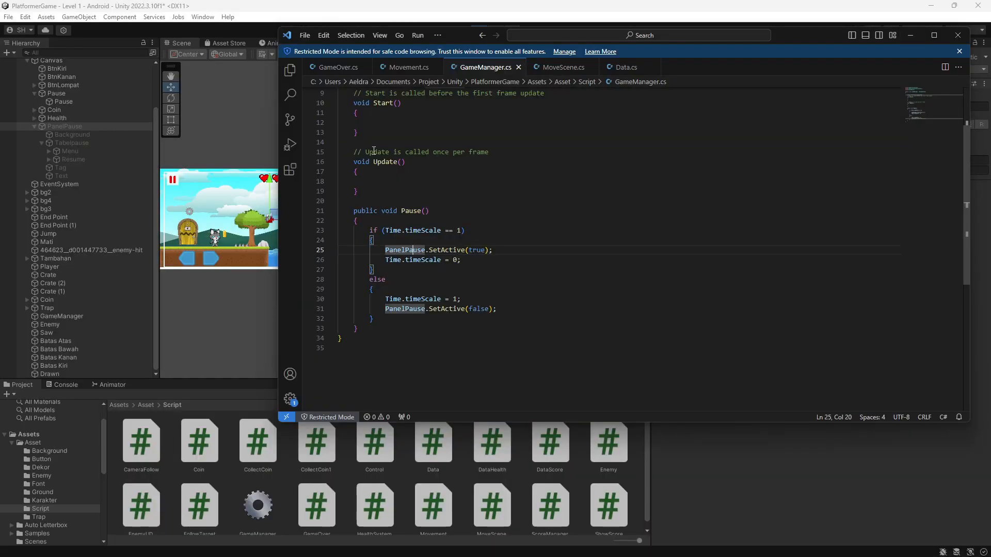
drag(454, 36, 720, 85)
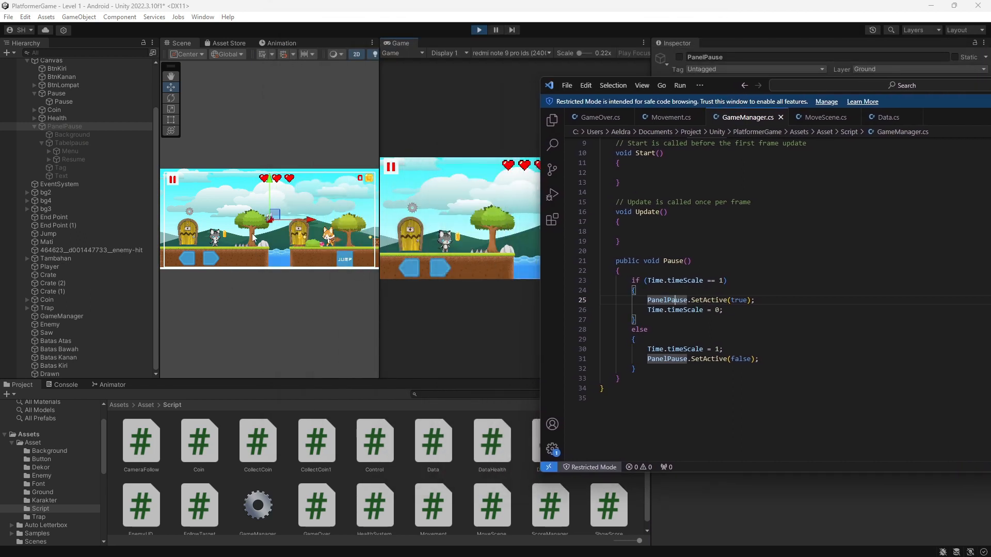
drag(736, 89, 566, 91)
drag(917, 94, 799, 127)
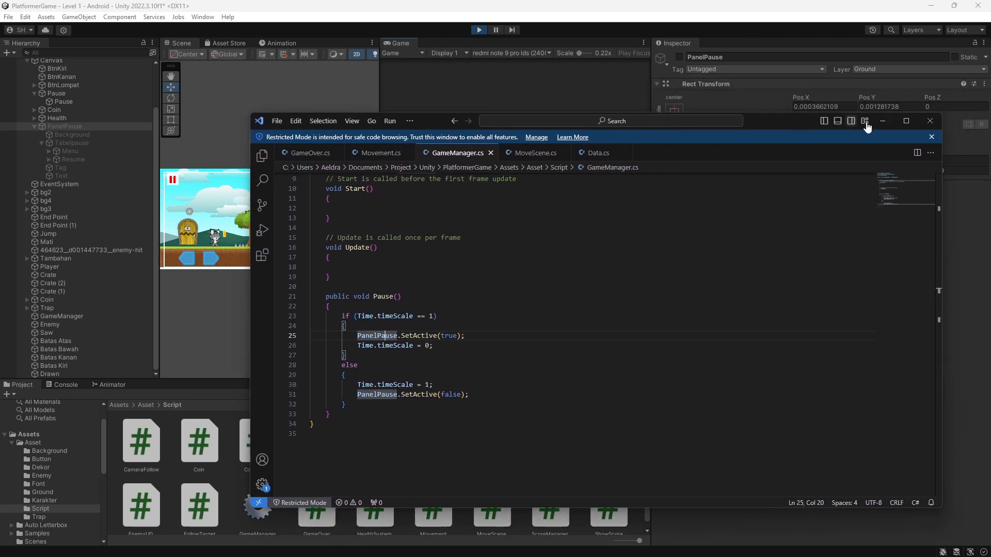
click(880, 123)
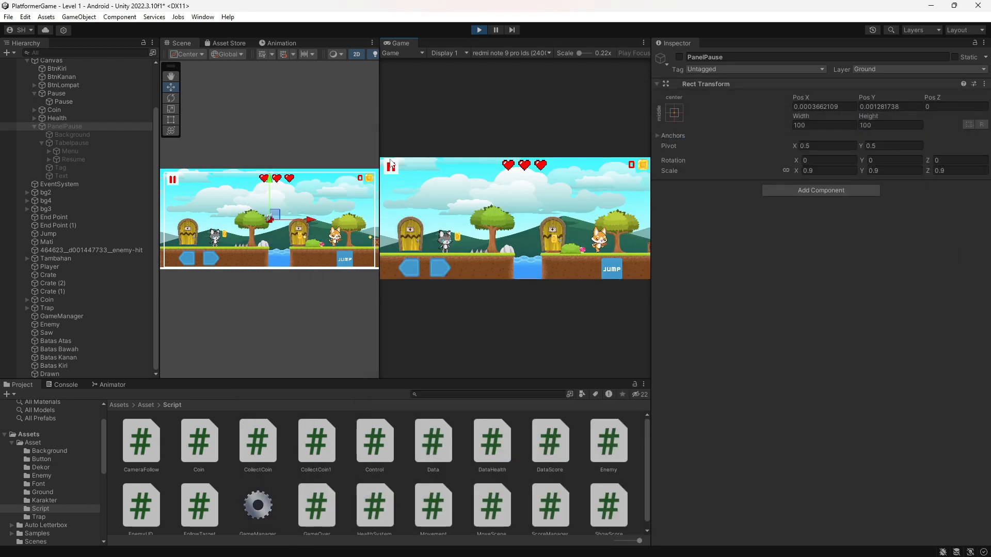
Pause the running game with the in-game button and examine both timeScale branches of Pause() in GameManager.cs in Visual Studio Code
click(393, 165)
mouse_move(693, 548)
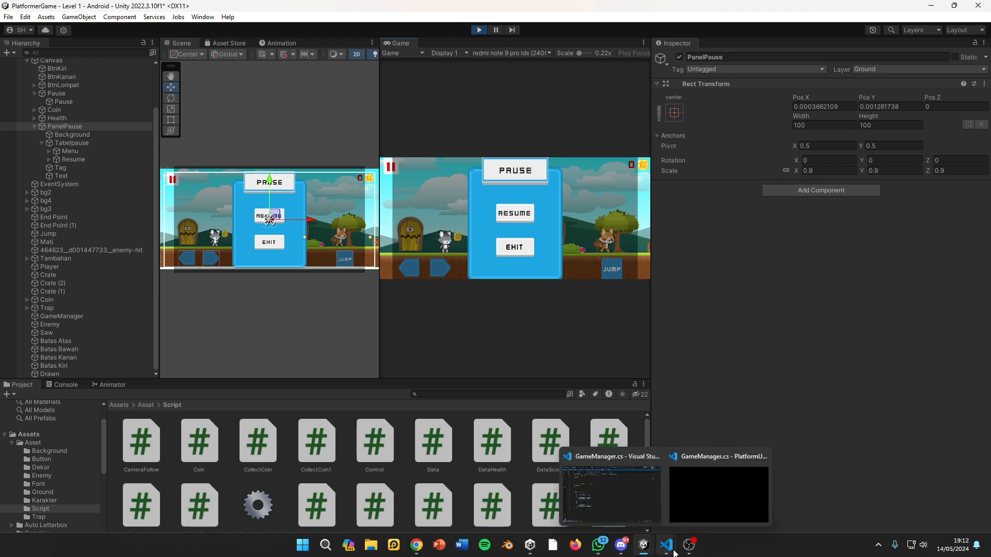
click(635, 498)
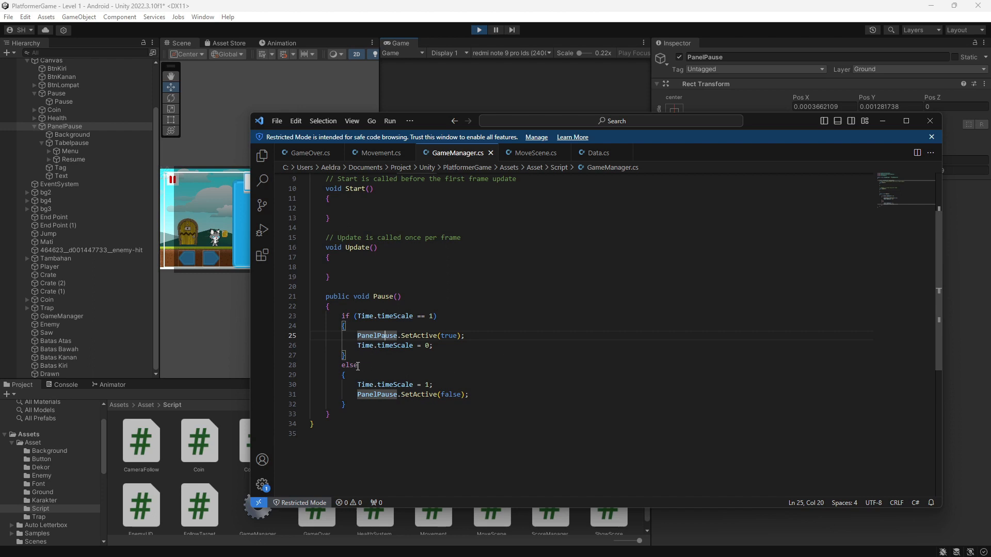
click(881, 121)
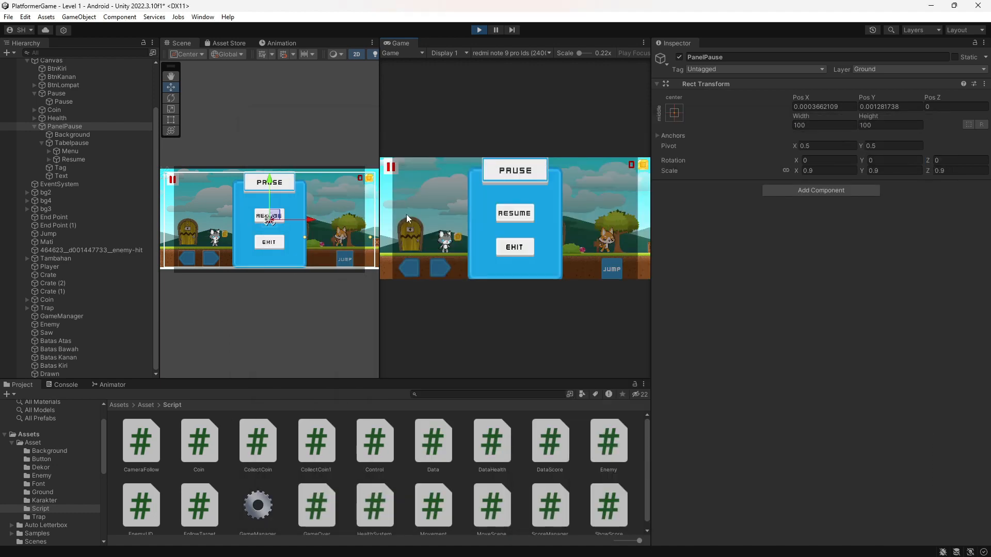
Resume the paused game and briefly review GameManager.cs in Visual Studio Code before returning to Unity
click(524, 216)
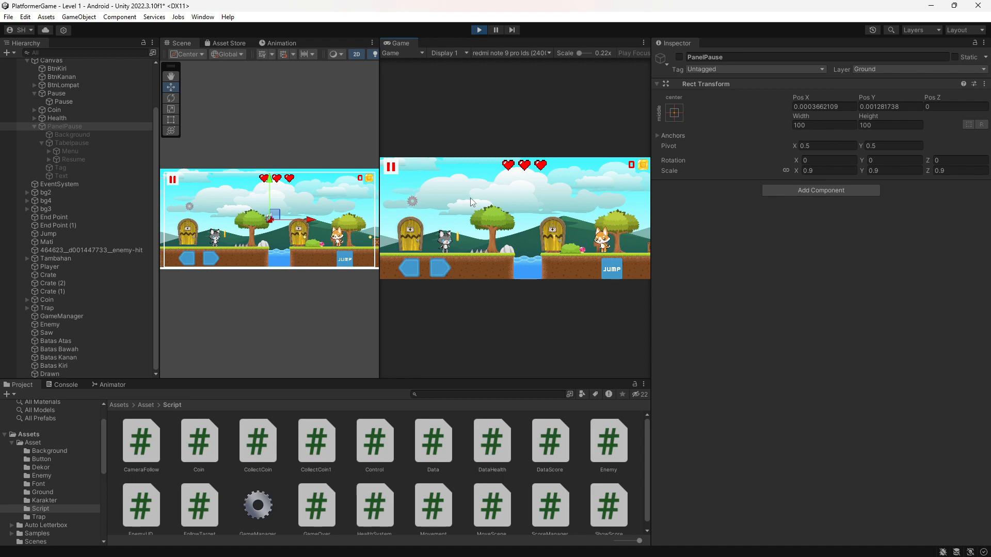
mouse_move(667, 551)
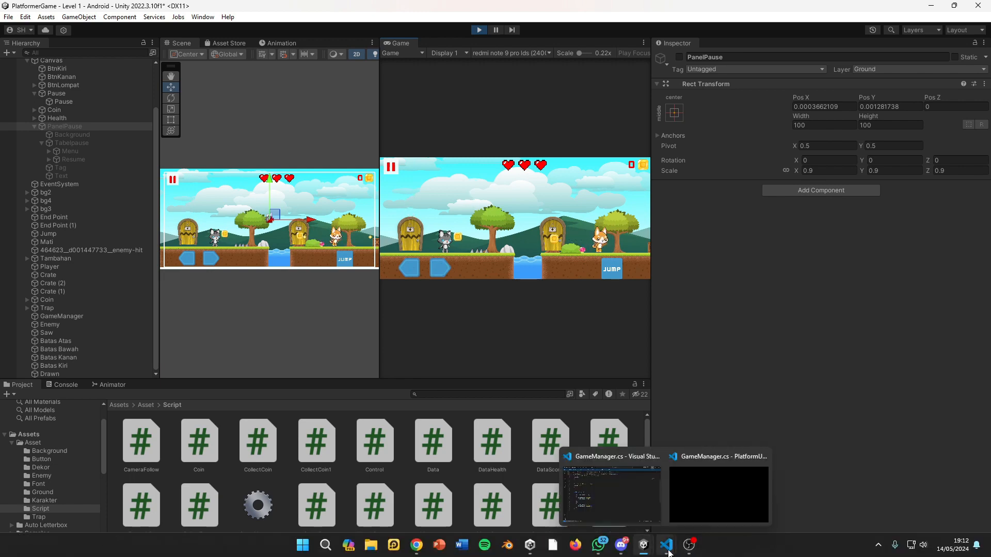
click(645, 517)
click(880, 122)
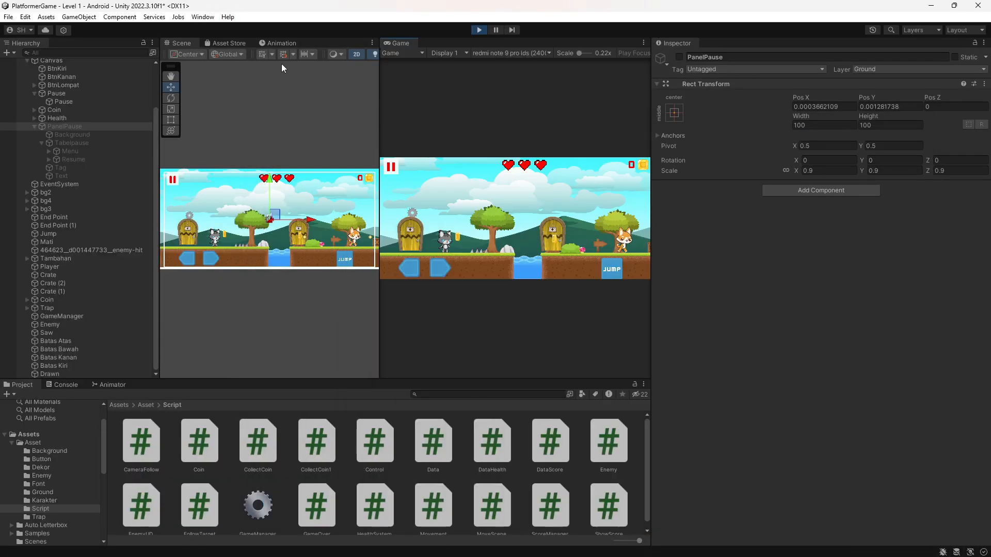
Test pausing and resuming the game, walking and jumping with the player in between, and stop the play test
click(392, 168)
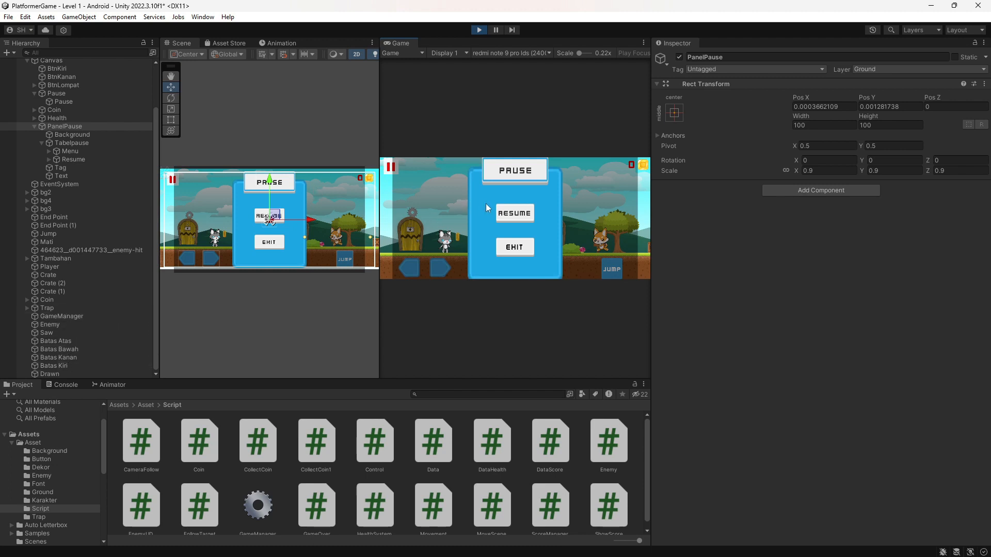
click(520, 213)
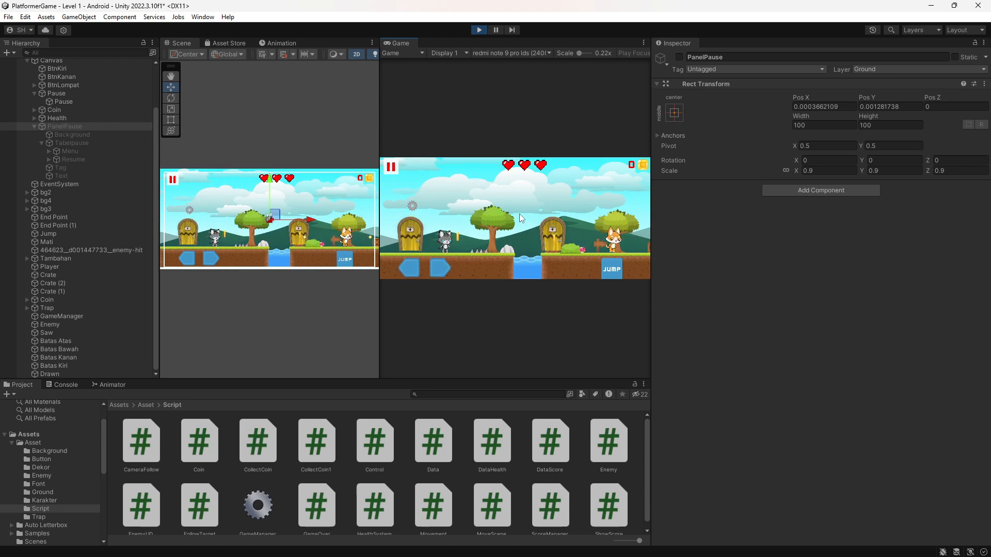
key(d)
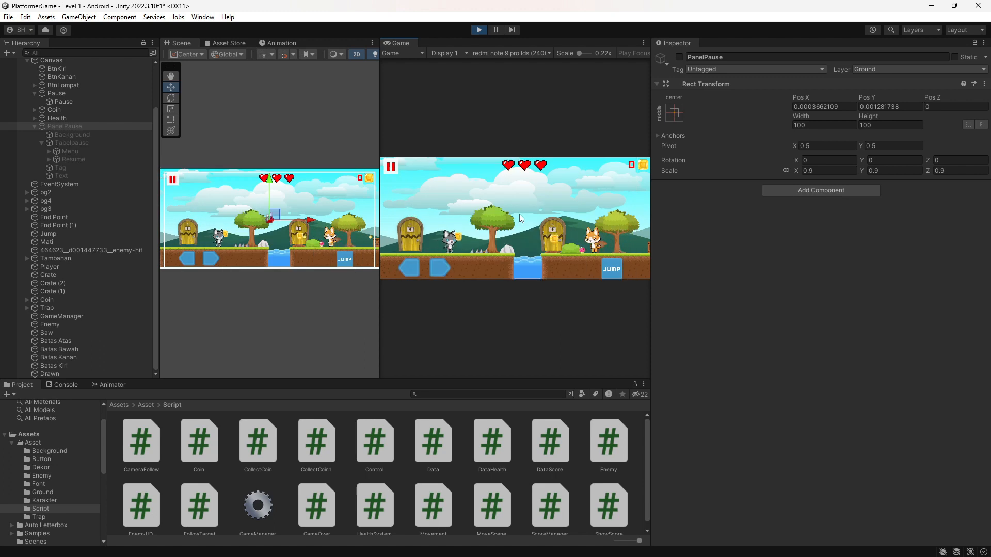
key(d)
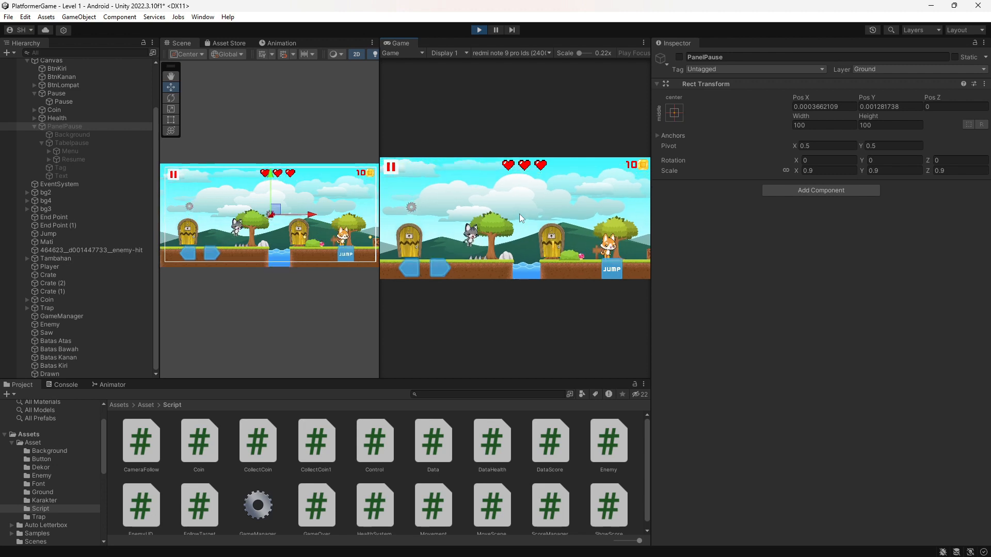
key(space)
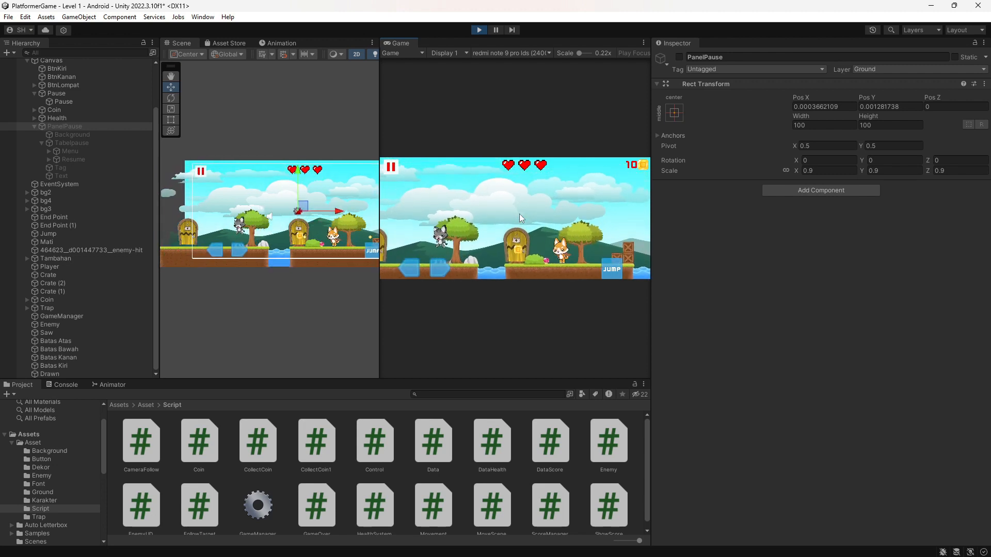
key(a)
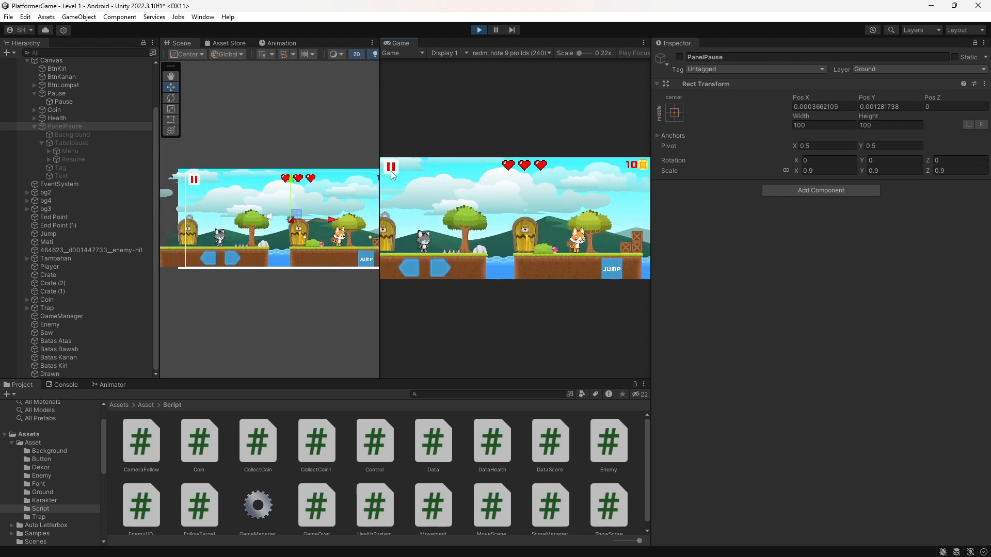
click(390, 167)
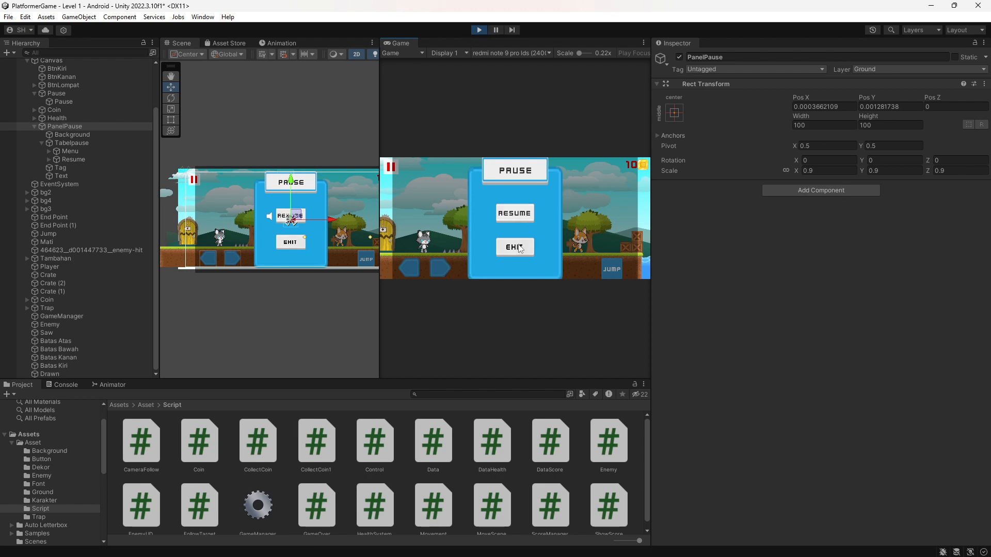
click(479, 29)
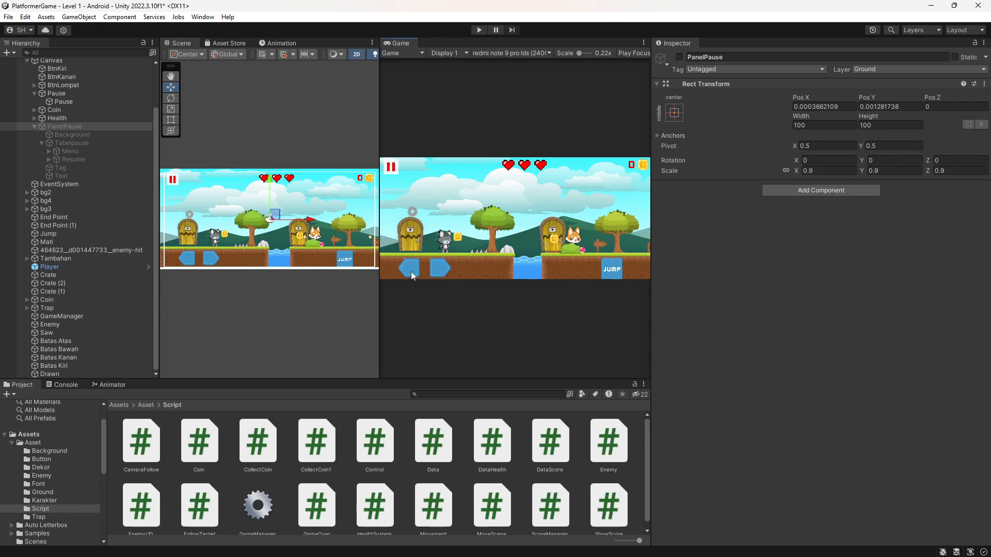
Remove the Event Trigger component from the BtnKiri button
click(205, 262)
click(188, 259)
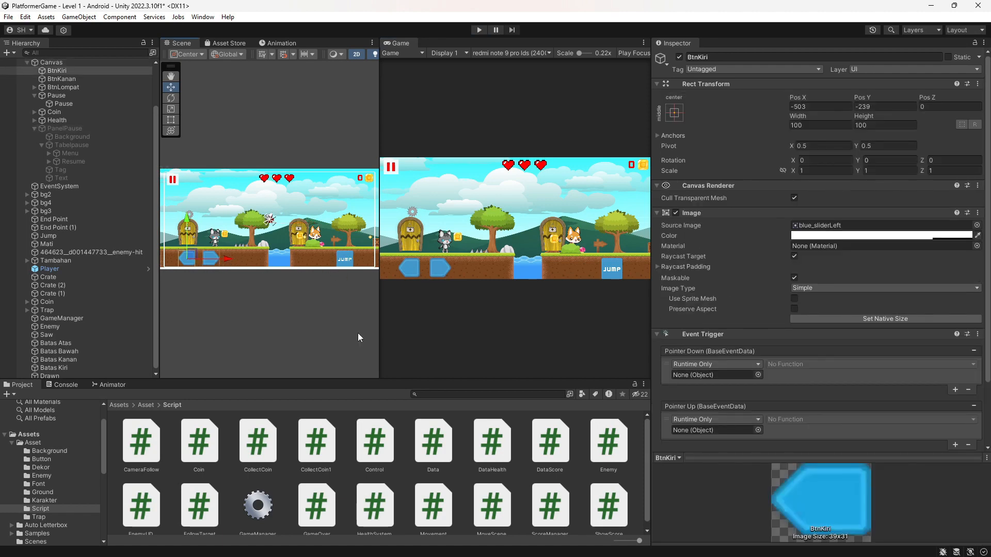
mouse_move(439, 556)
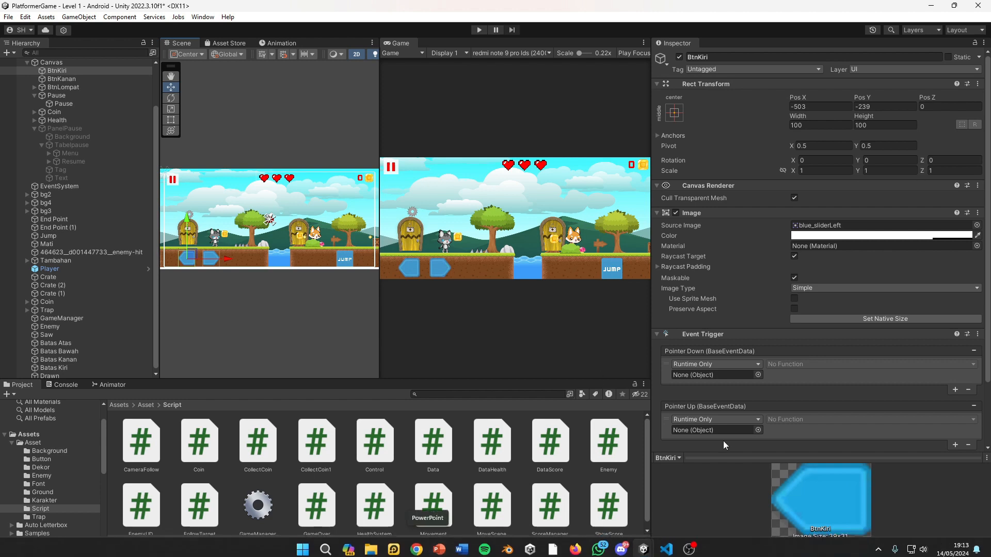
scroll(743, 413, down, 2)
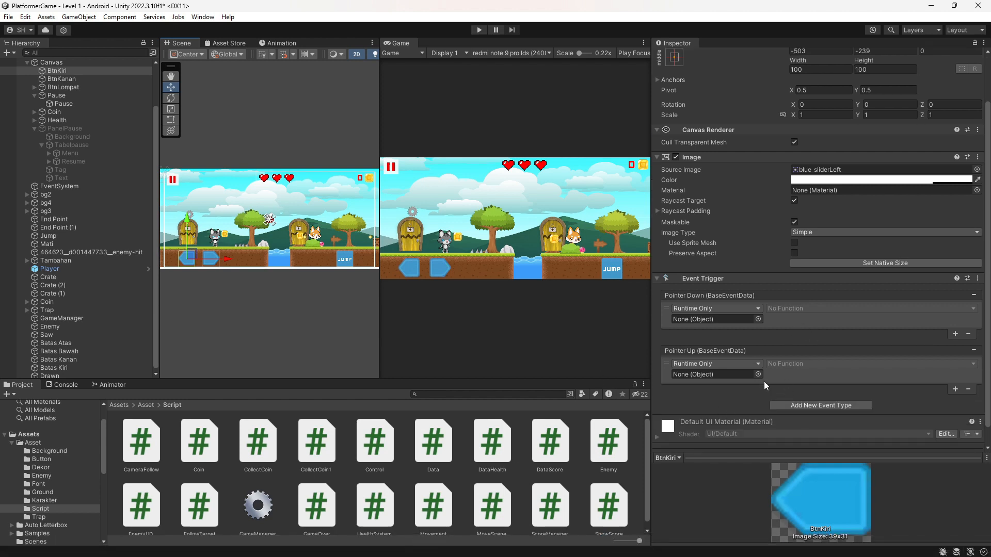
click(977, 279)
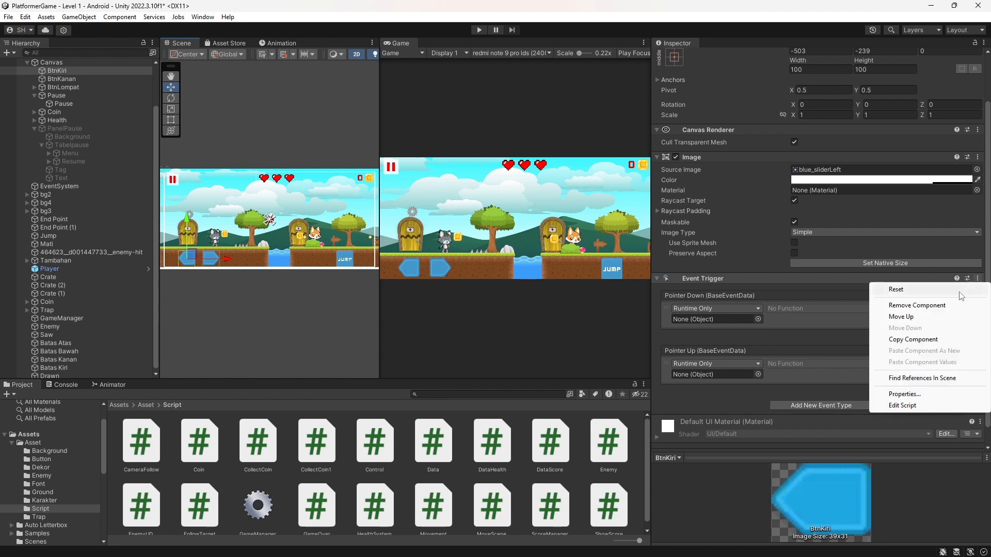
click(946, 306)
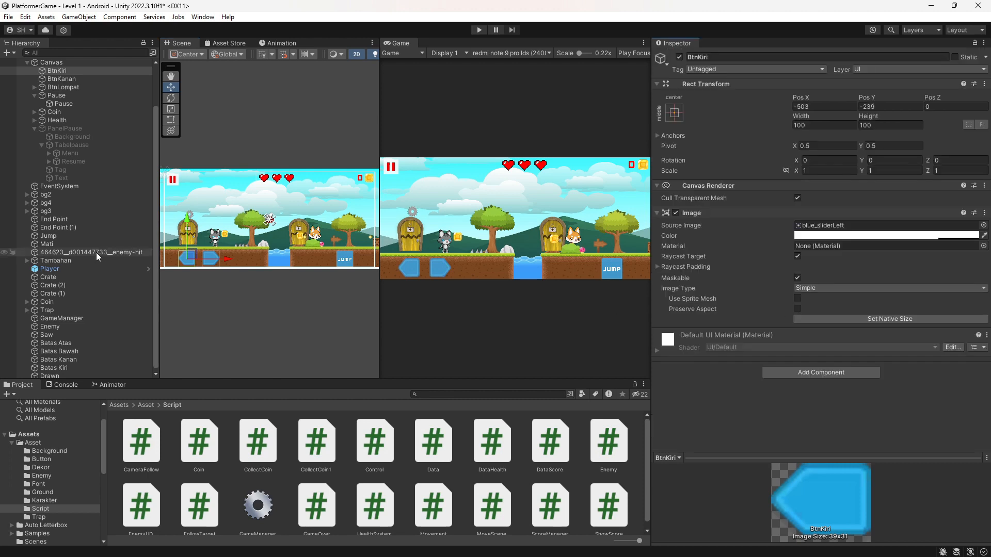
Remove the Event Trigger component from the BtnKanan button
click(344, 268)
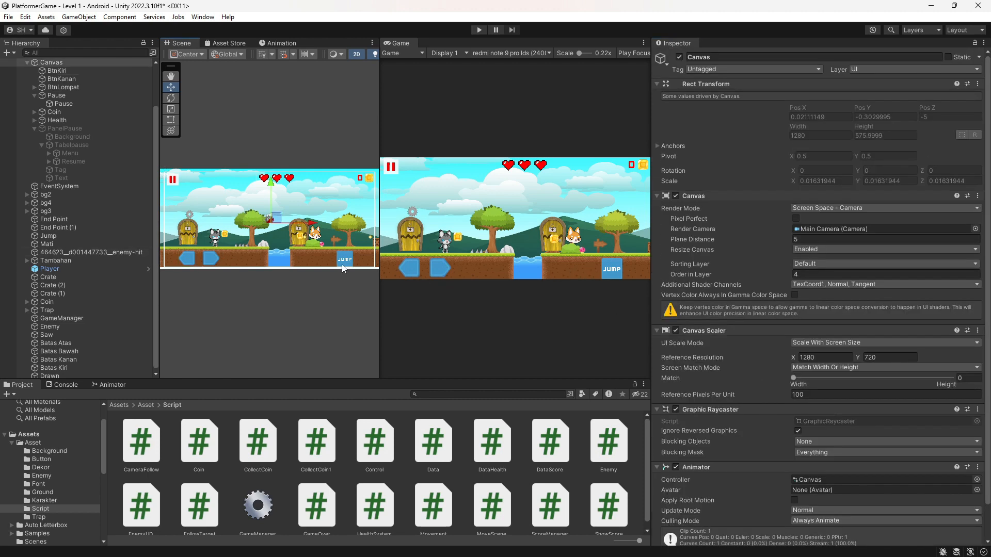
click(344, 267)
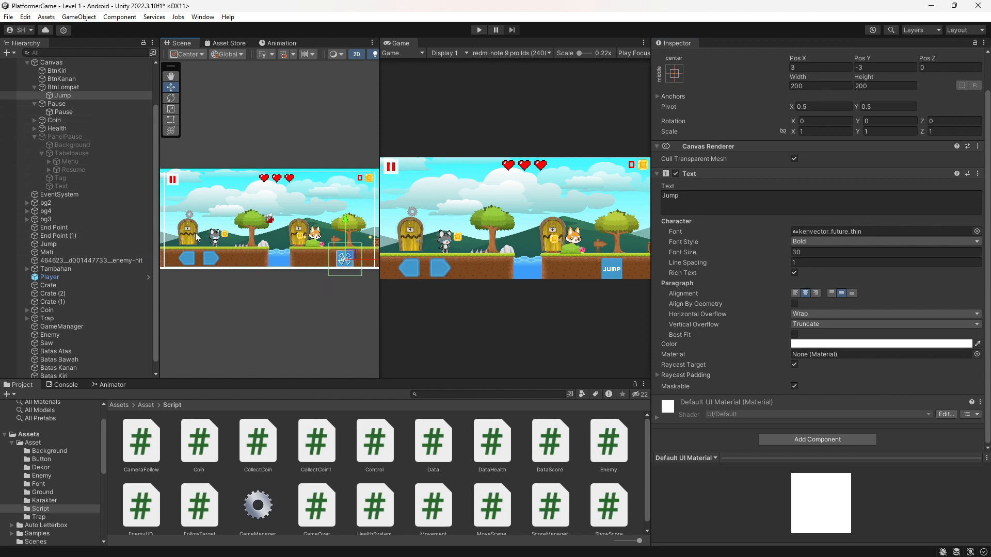
click(211, 257)
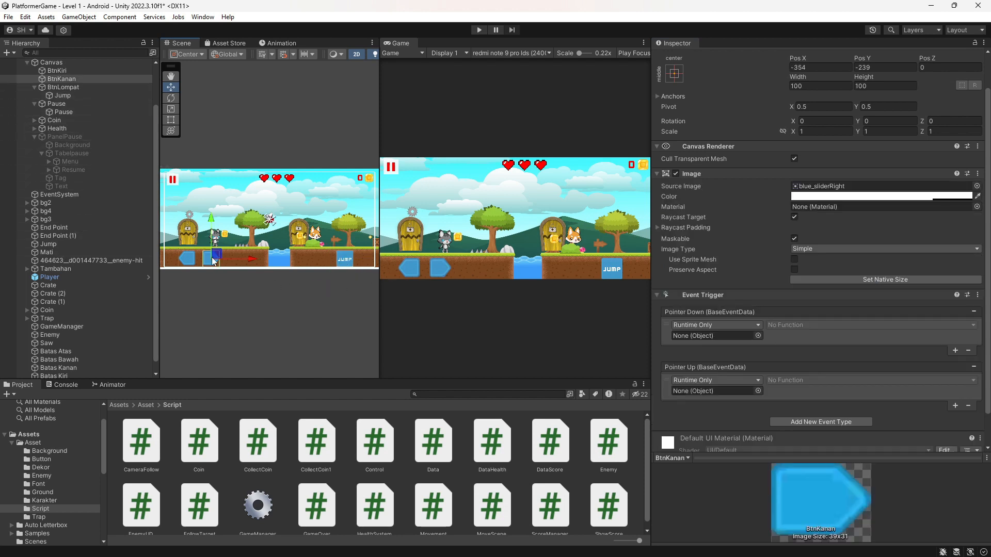
click(72, 79)
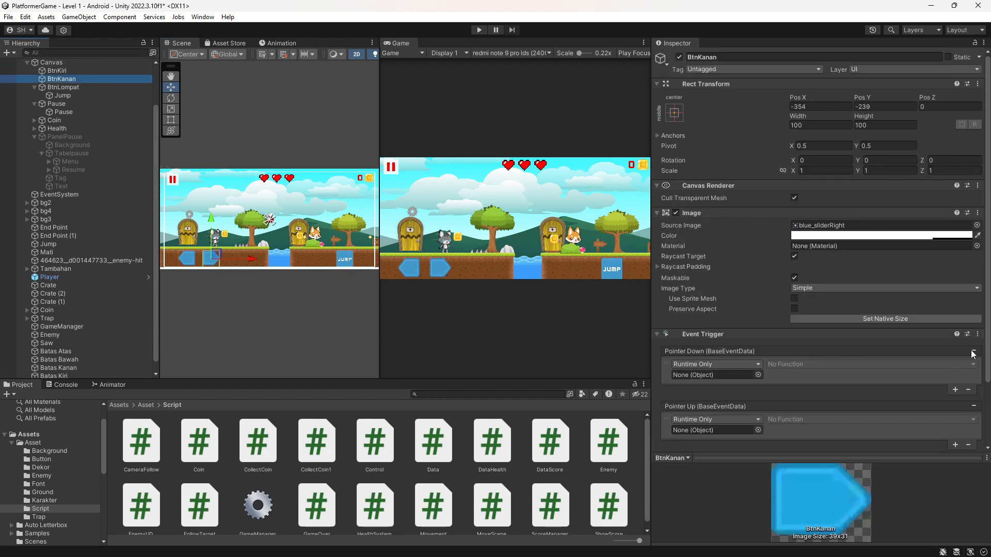
click(977, 334)
click(950, 363)
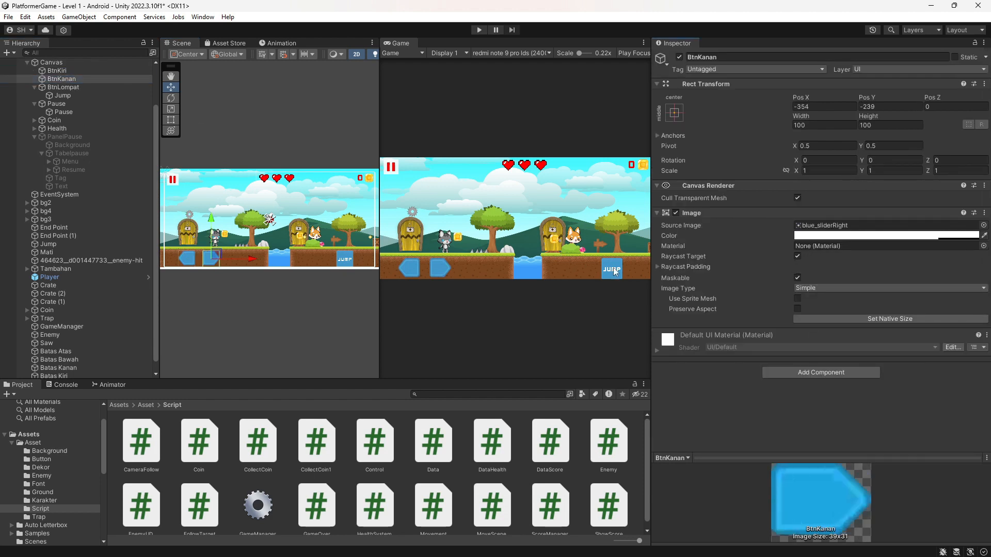
Check the jump button and BtnKanan for leftover Event Trigger components
click(341, 254)
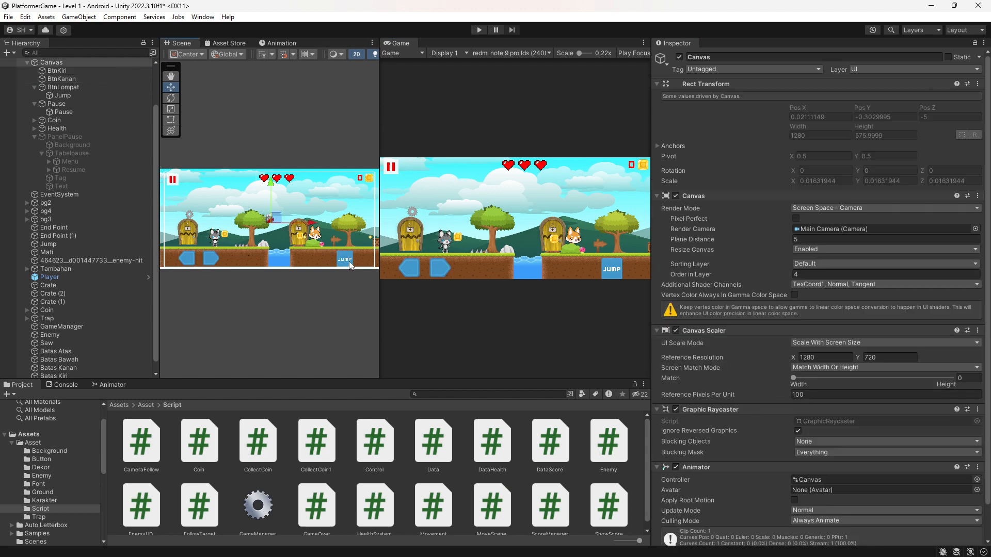
click(341, 254)
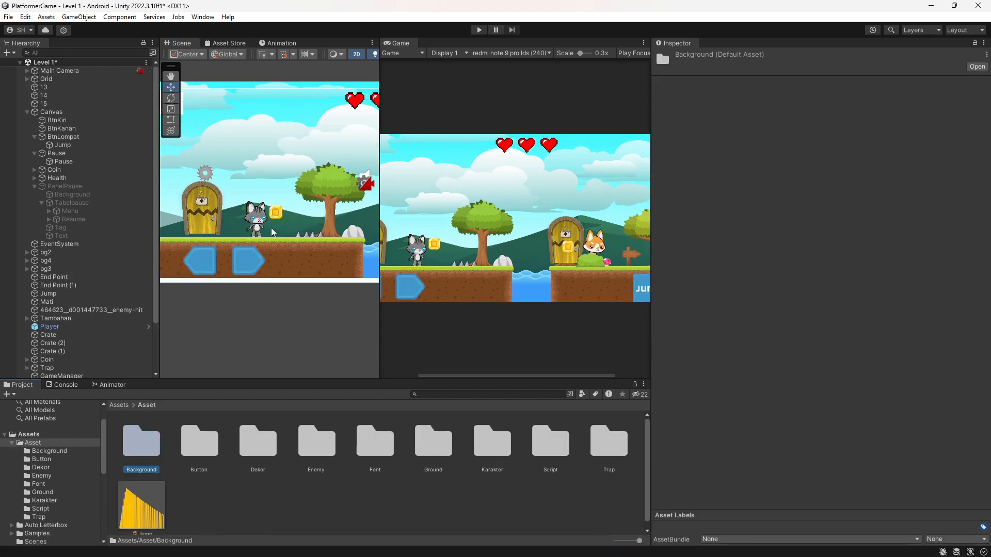
click(250, 258)
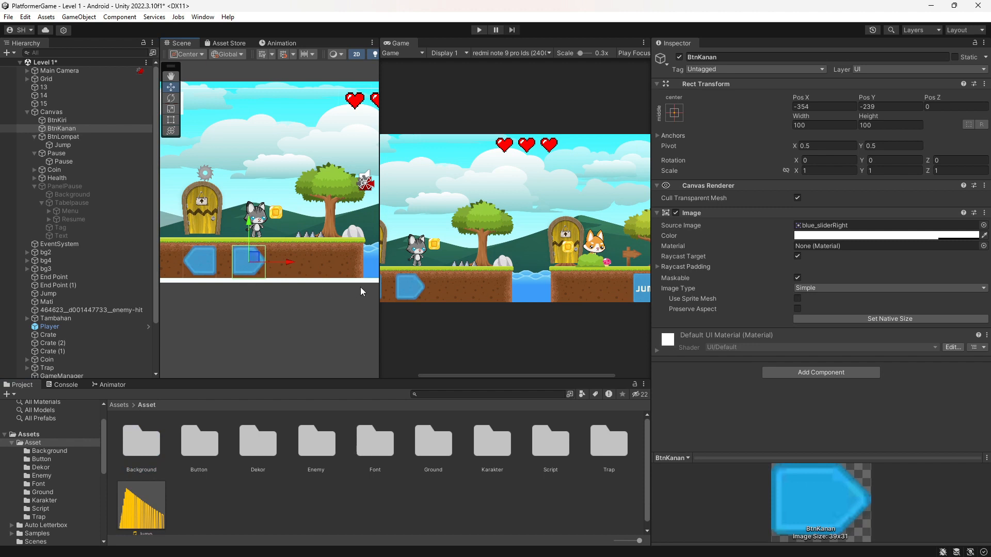
scroll(491, 284, down, 4)
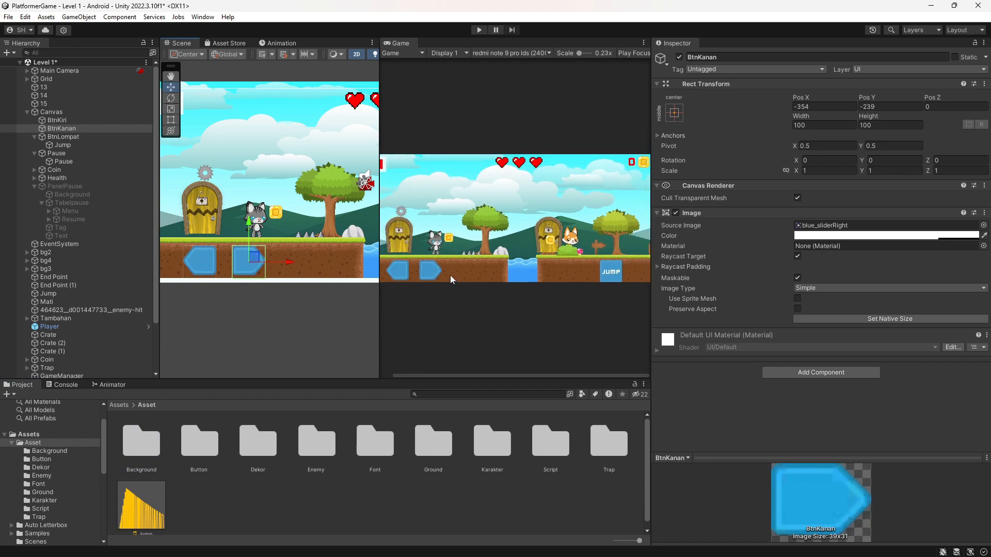
scroll(245, 243, down, 2)
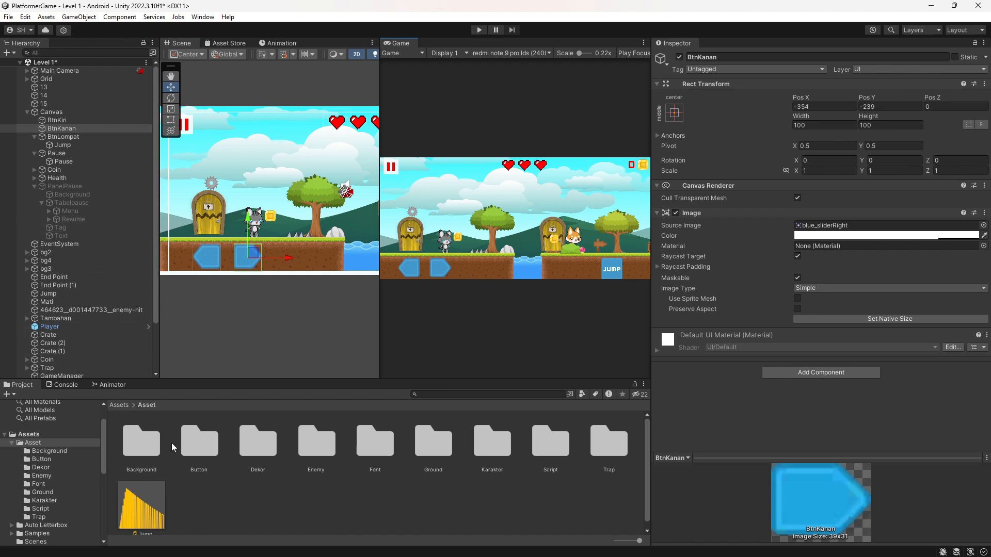
Select the Player character in the scene and open its Movement script in Visual Studio Code
click(304, 244)
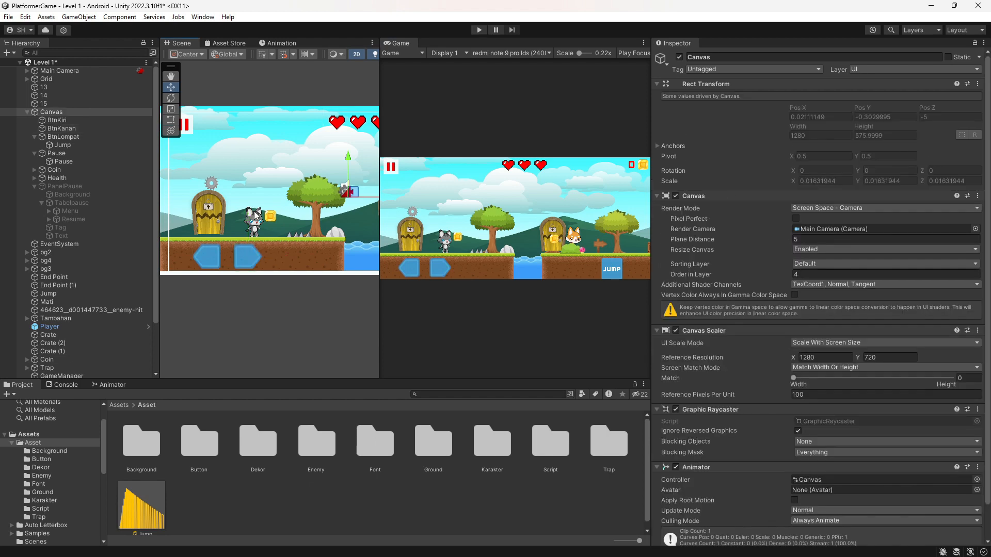
click(305, 243)
click(254, 224)
click(253, 224)
scroll(807, 334, down, 13)
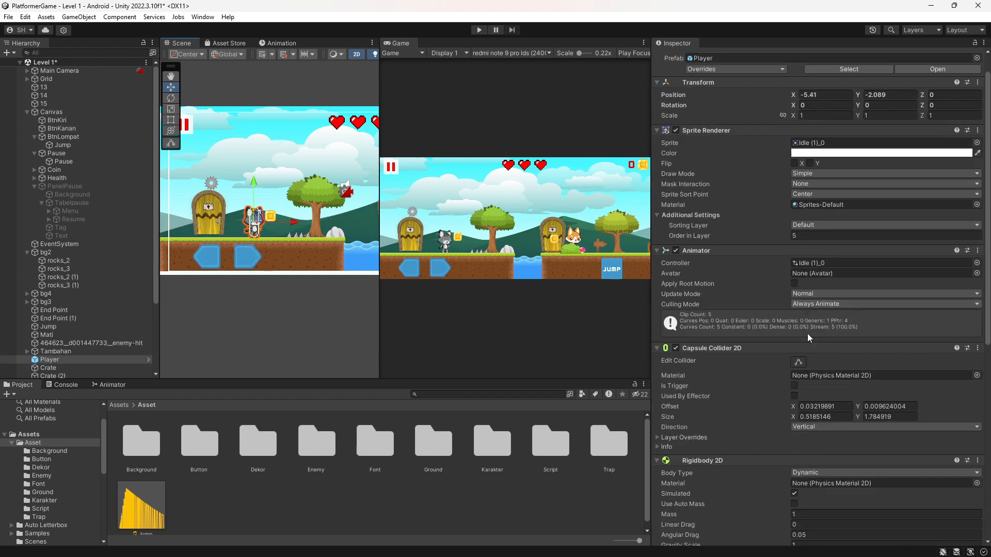
double_click(830, 417)
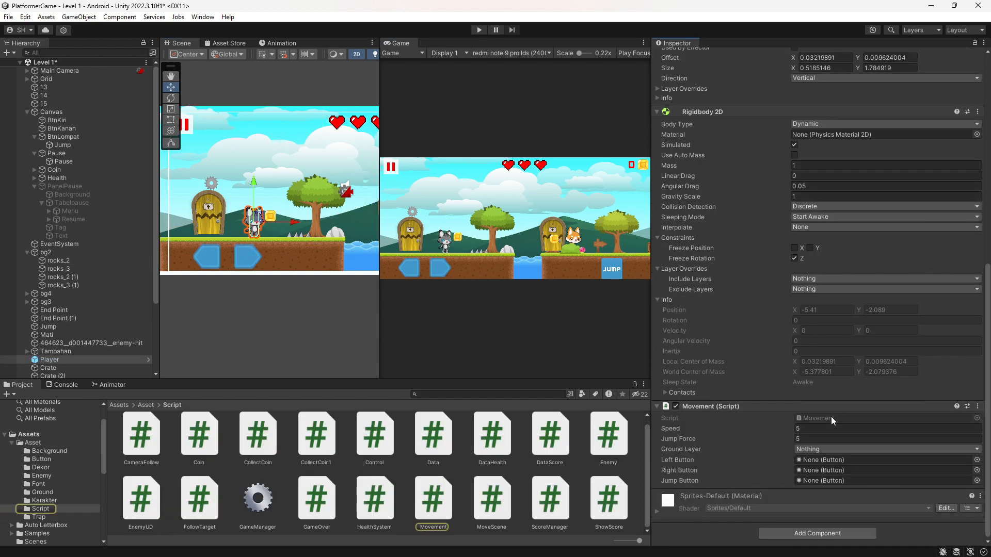
scroll(468, 211, down, 1)
scroll(465, 211, up, 1)
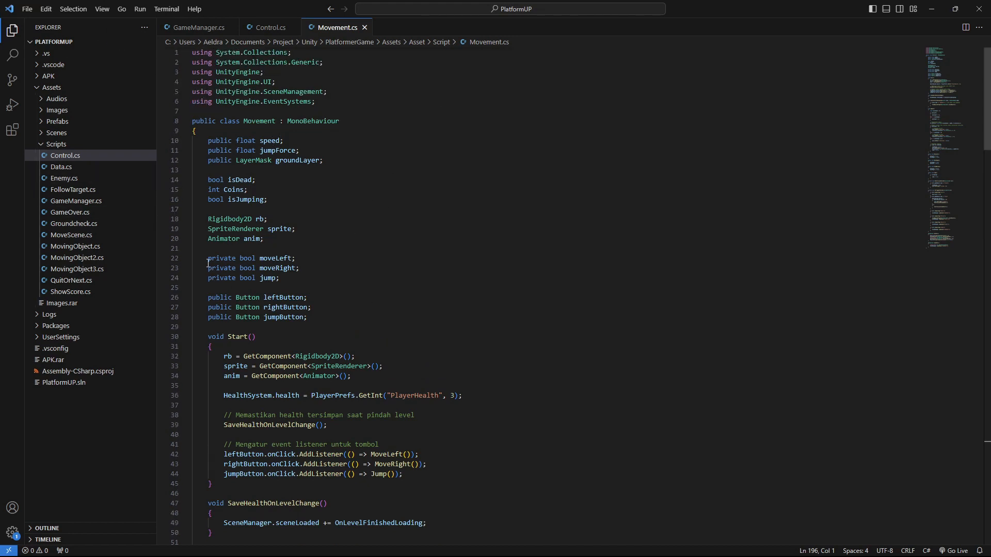
Examine the movement bools and the public leftButton, rightButton and jumpButton fields in Movement.cs, comparing them with the Player's Movement component in Unity
drag(208, 259, 308, 317)
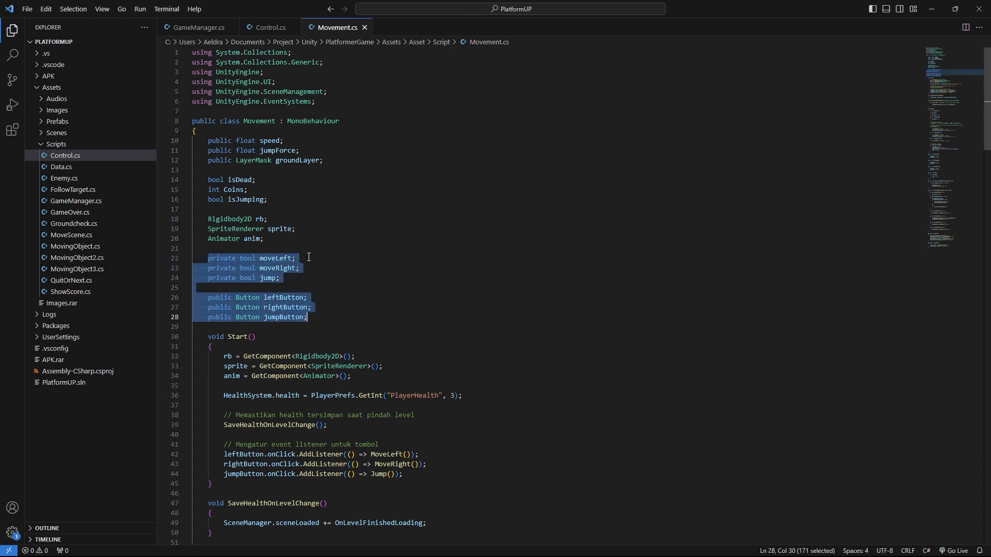
click(220, 297)
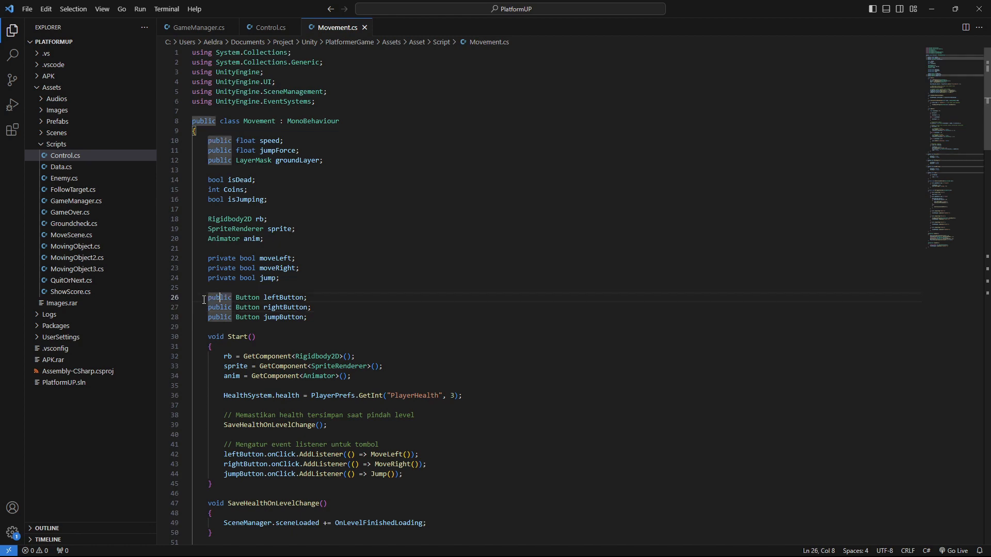
drag(206, 299, 324, 315)
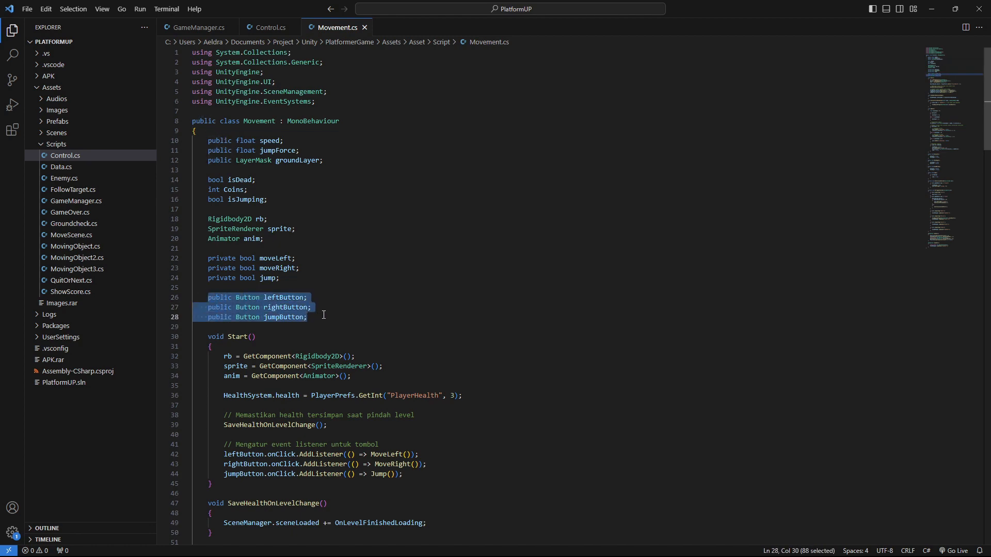
key(alt+Tab)
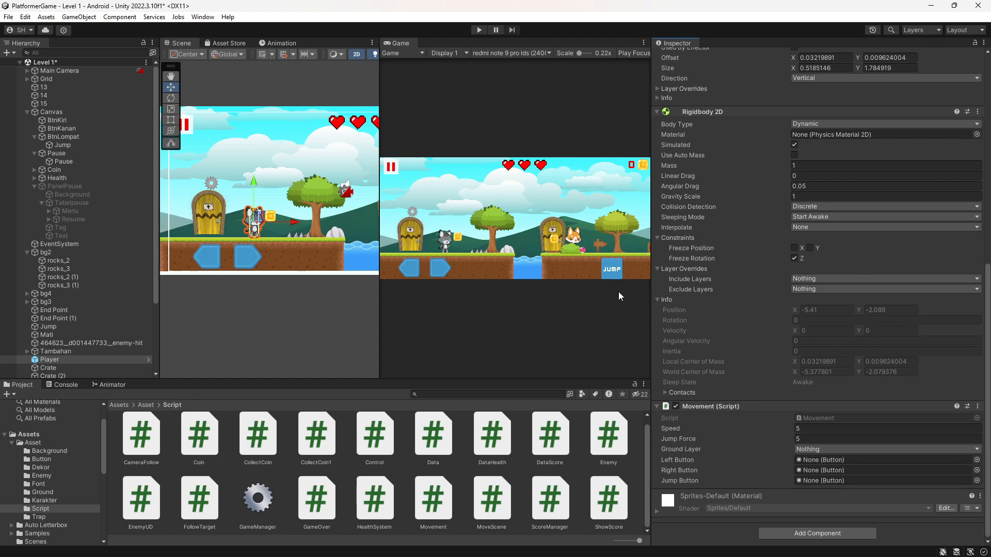
key(alt+Tab)
scroll(353, 275, down, 4)
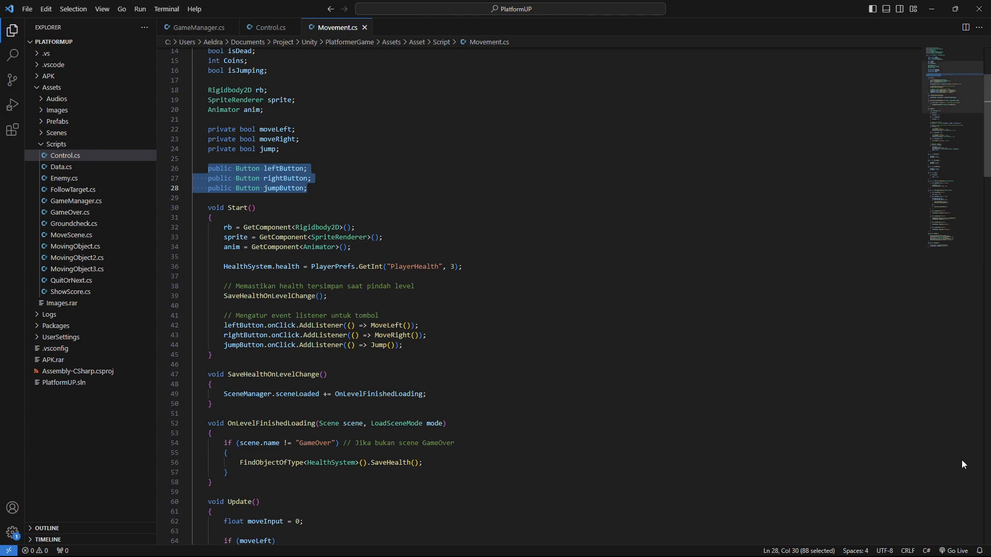
Compare the Player's Movement component in Unity with Movement.cs, and read its Start(), SaveHealthOnLevelChange() and OnLevelFinishedLoading() methods
key(alt+Tab)
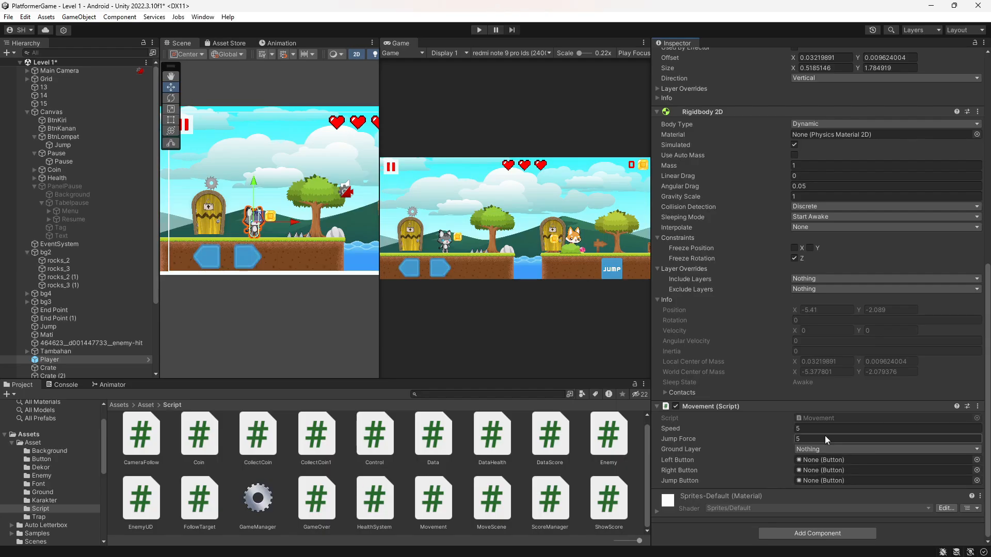
key(alt+Tab)
key(alt+Tab)
key(alt+Tab)
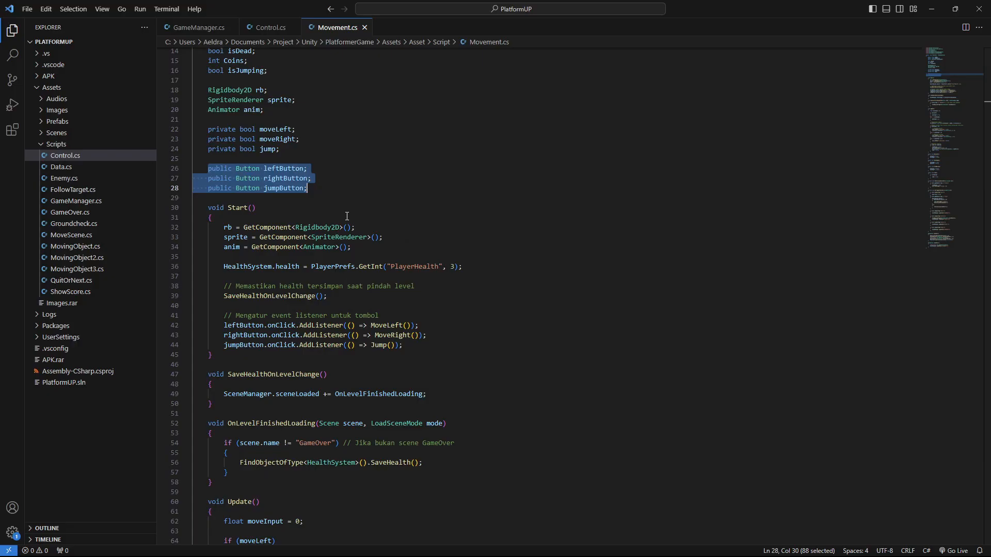
scroll(239, 270, down, 2)
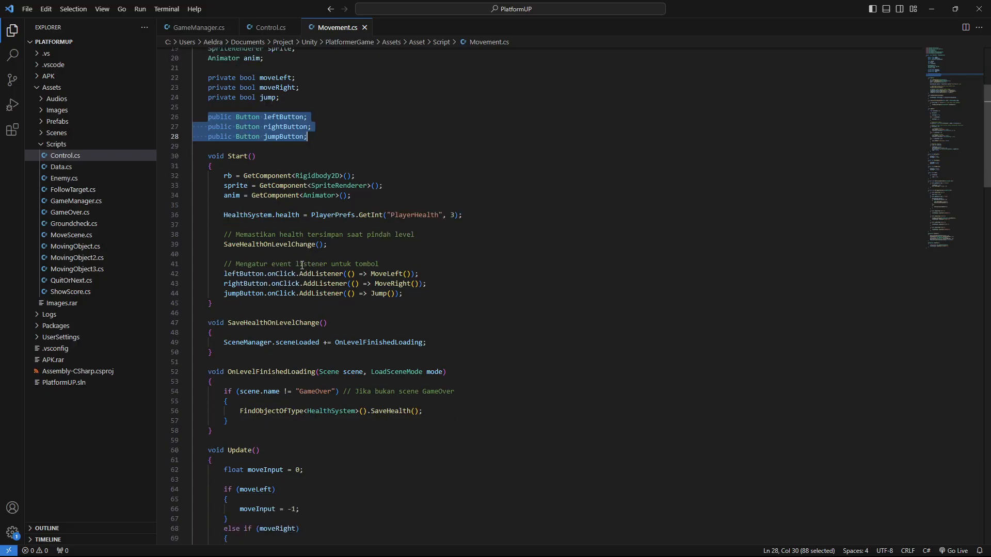
scroll(223, 276, down, 1)
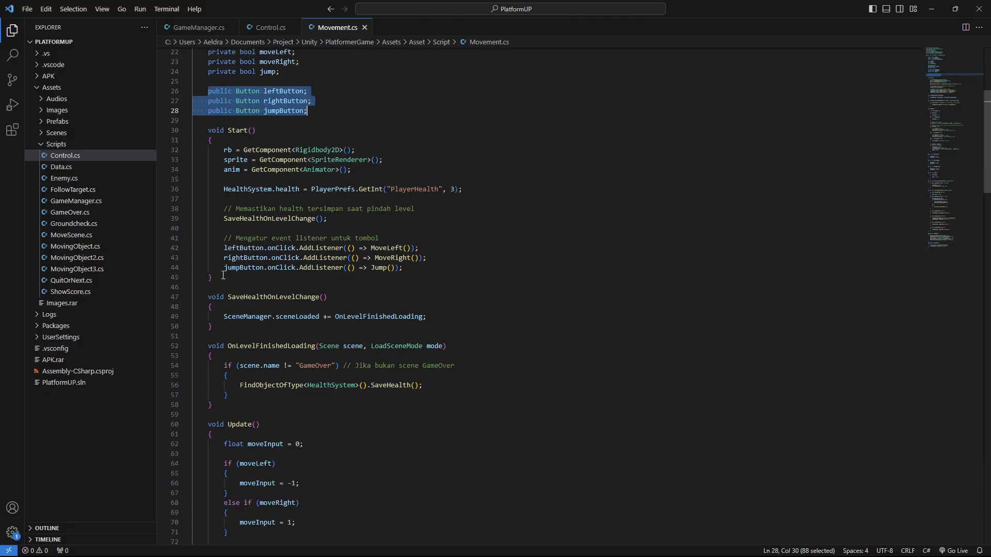
scroll(273, 272, down, 1)
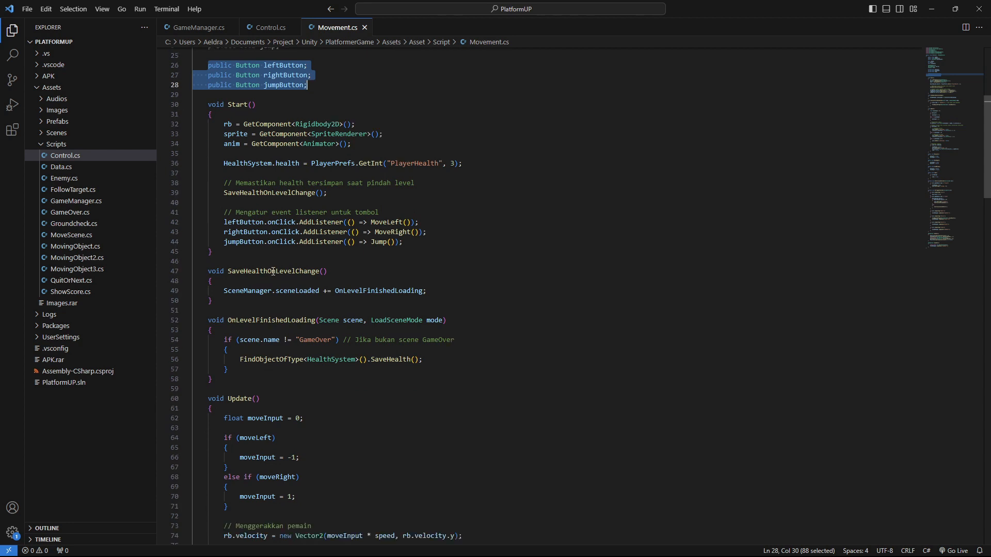
scroll(273, 272, down, 1)
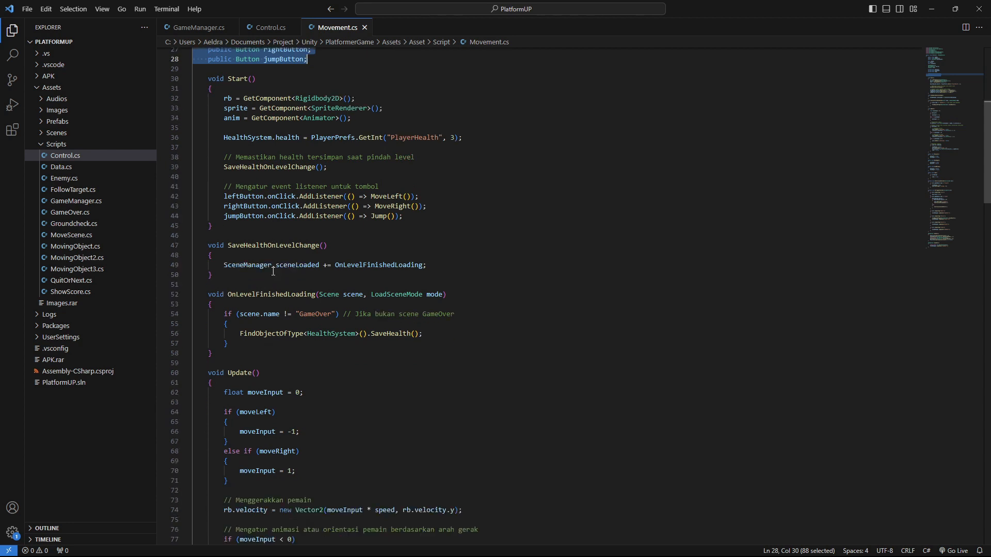
scroll(274, 271, down, 1)
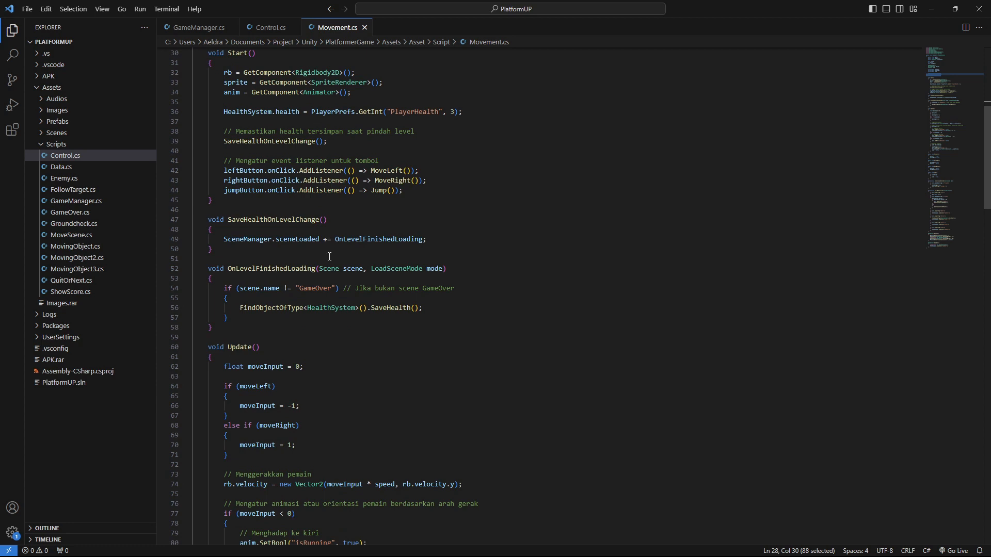
scroll(272, 254, down, 1)
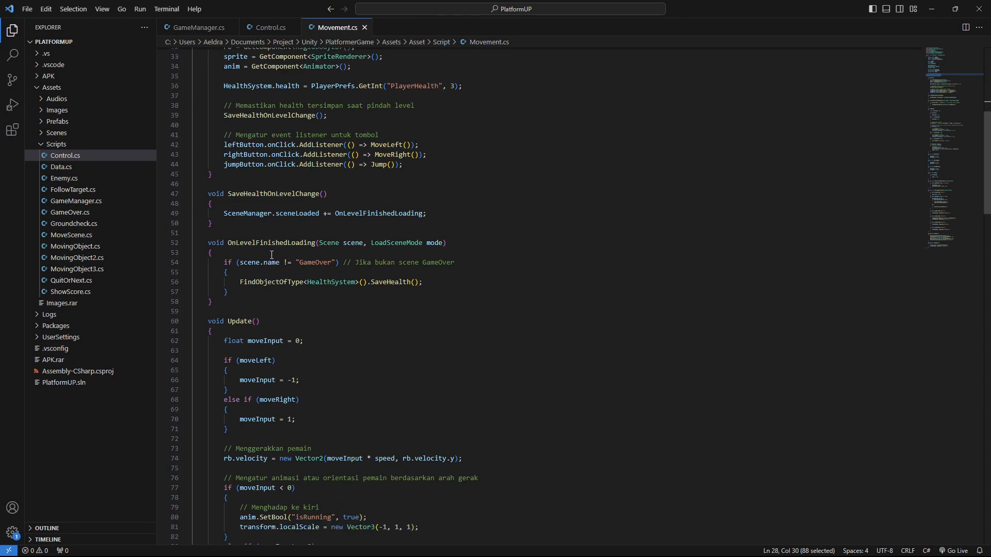
Read the Update() method in Movement.cs, covering the moveInput conditions, player velocity, facing direction, running animation and jump logic
scroll(272, 254, down, 3)
scroll(272, 254, down, 2)
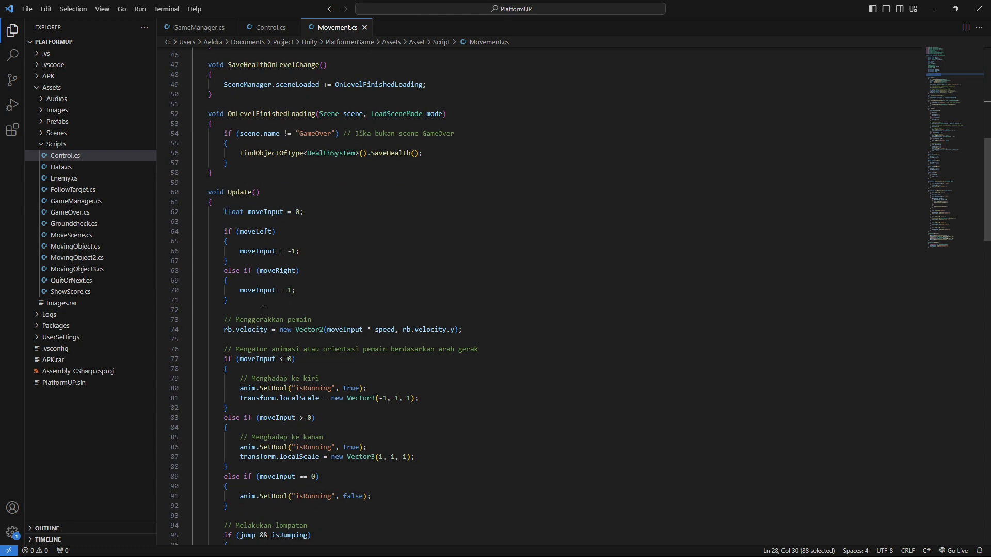
scroll(263, 312, down, 3)
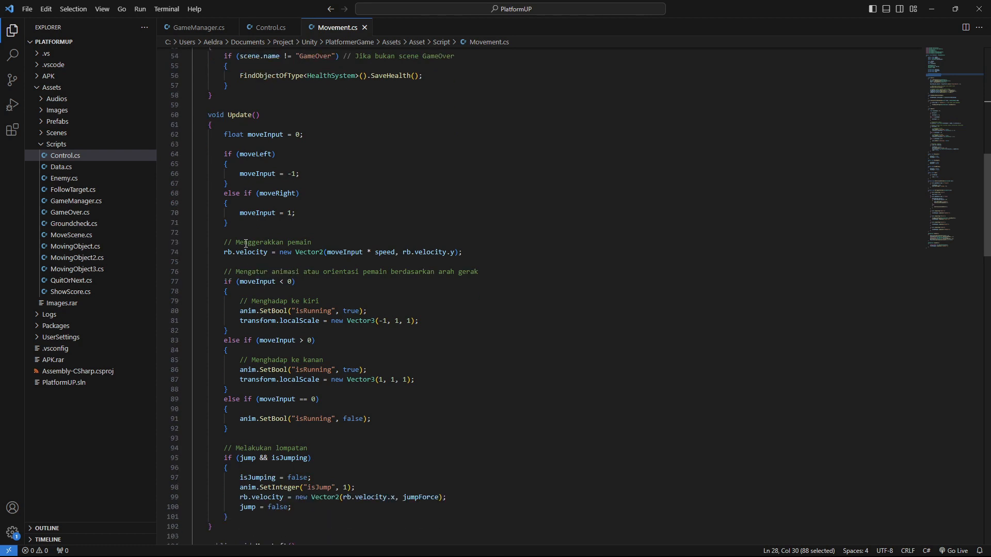
scroll(245, 243, down, 1)
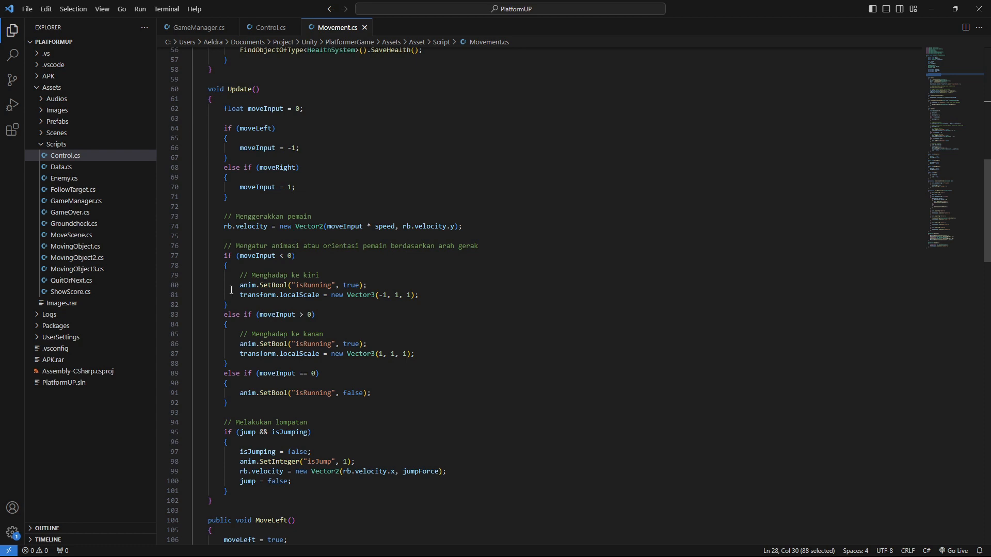
scroll(329, 390, down, 9)
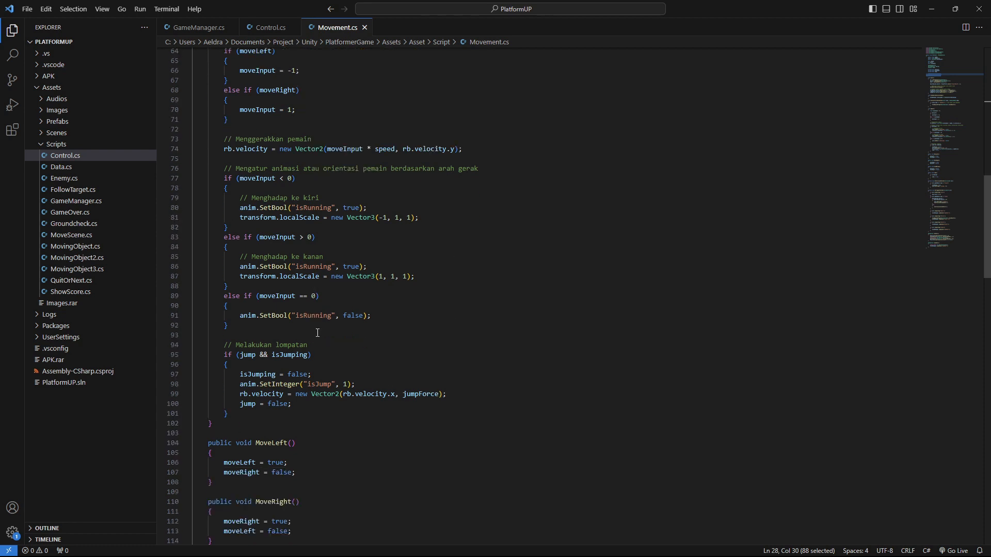
Read the move, stop, jump, collision and trigger methods through the GetHurt and GameOver coroutines, and return to the script's beginning
scroll(317, 332, down, 3)
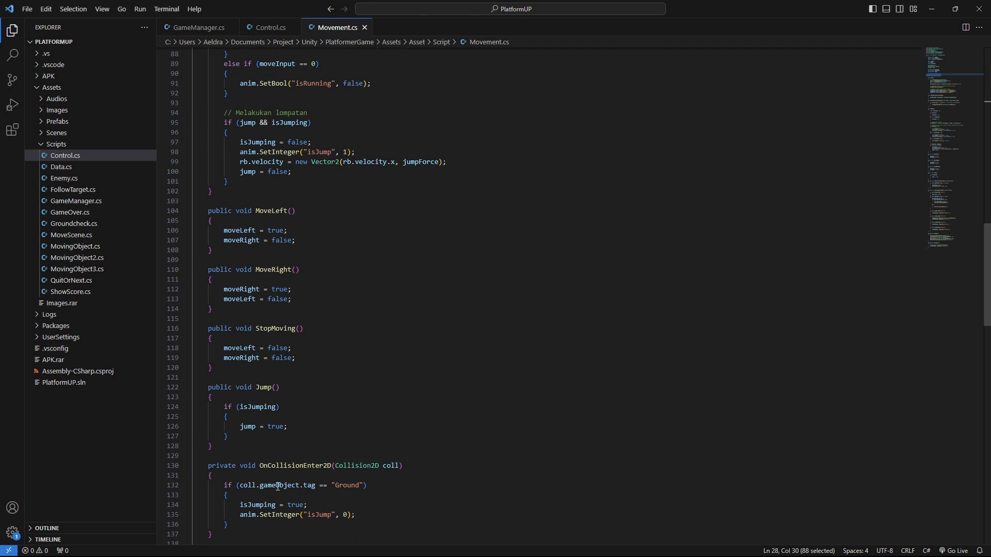
scroll(251, 384, down, 7)
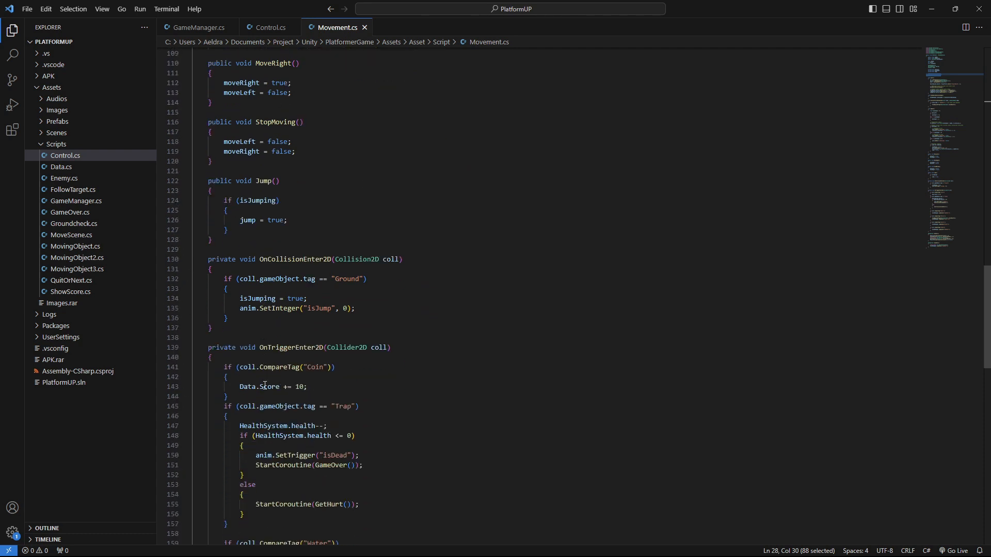
scroll(315, 426, down, 4)
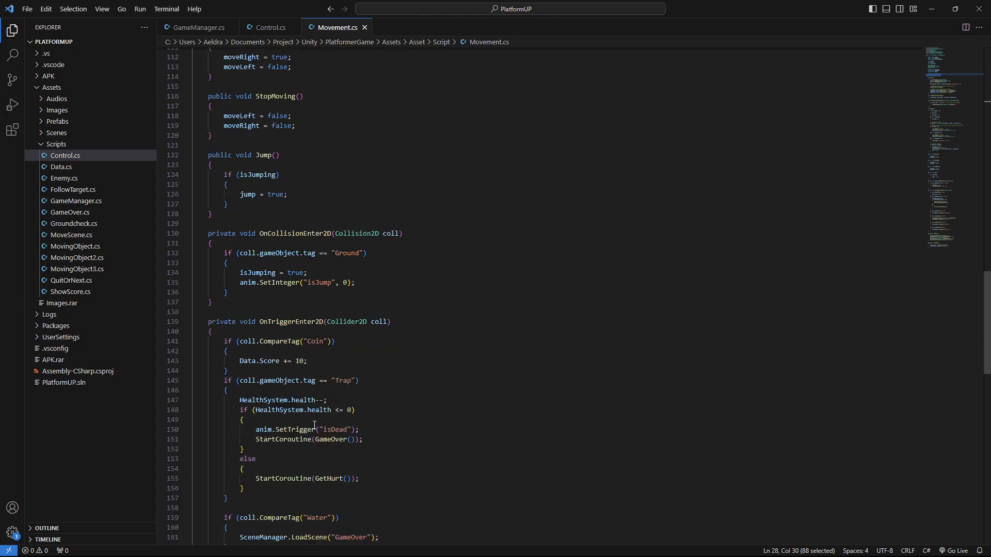
scroll(335, 407, down, 8)
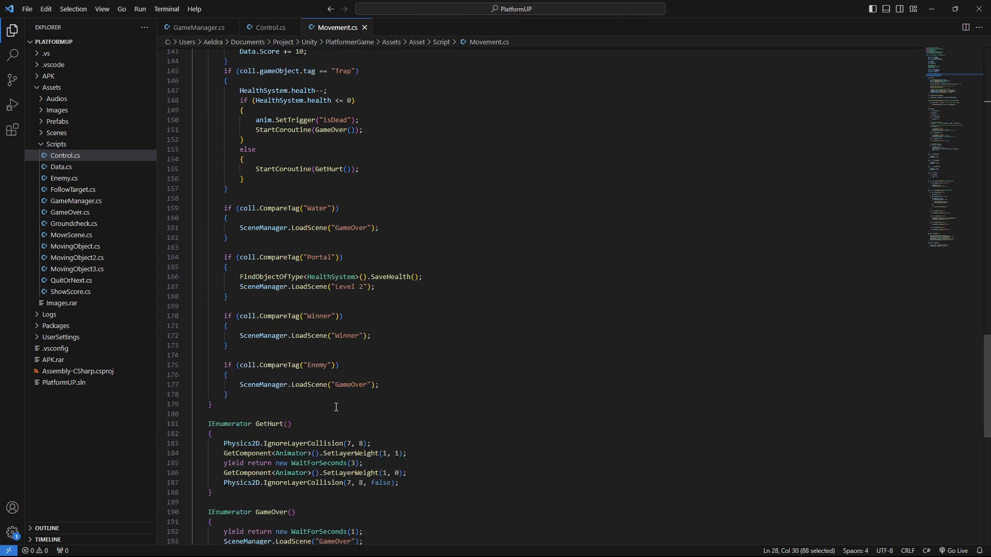
scroll(336, 407, up, 20)
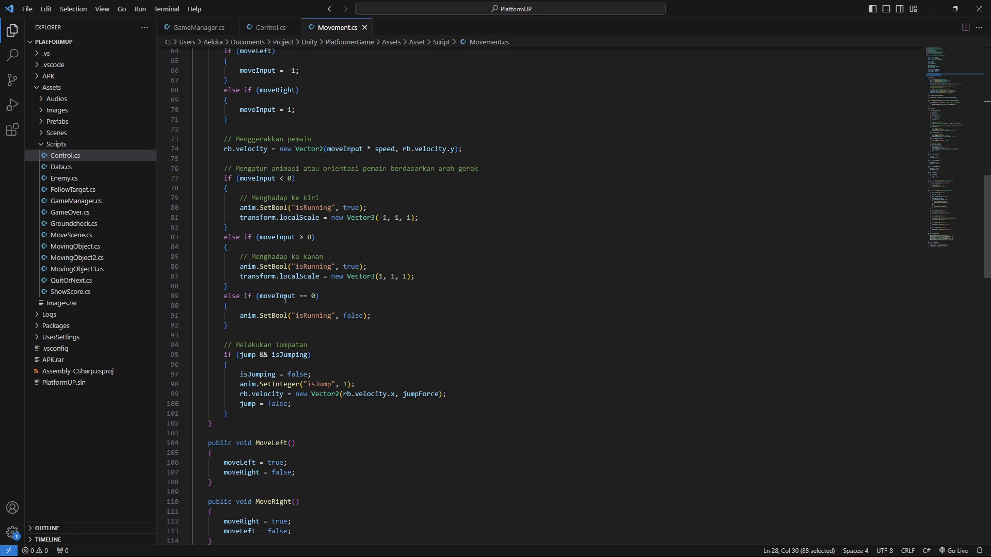
scroll(285, 300, up, 20)
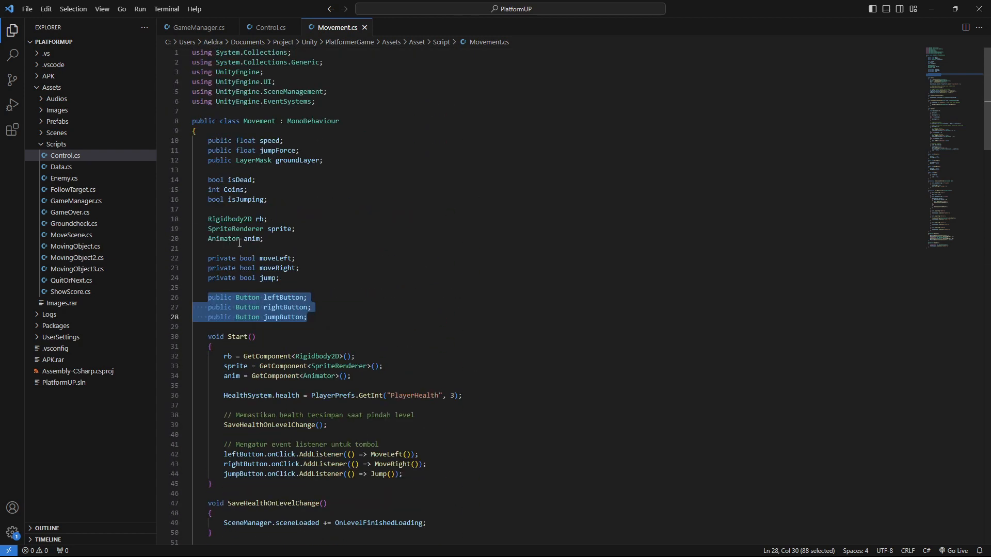
Highlight the movement bools with the button fields, and the three onClick.AddListener lines in Start()
drag(204, 258, 325, 307)
scroll(358, 307, down, 3)
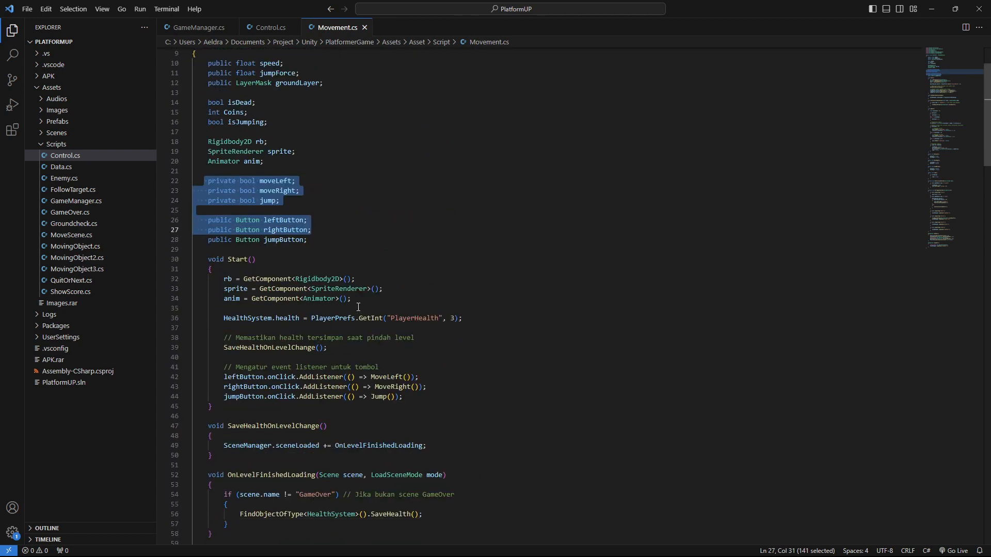
scroll(455, 322, down, 2)
drag(223, 325, 408, 344)
scroll(417, 343, down, 4)
scroll(417, 343, down, 4)
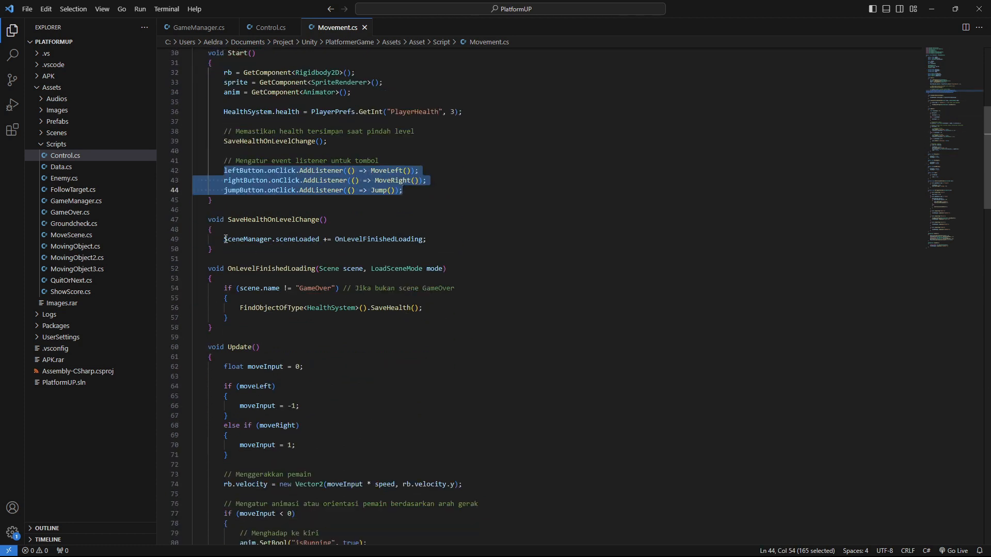
Highlight the code from SaveHealthOnLevelChange() through the moveInput conditions in Update(), and the MoveLeft, MoveRight, StopMoving and Jump methods
drag(220, 188, 353, 407)
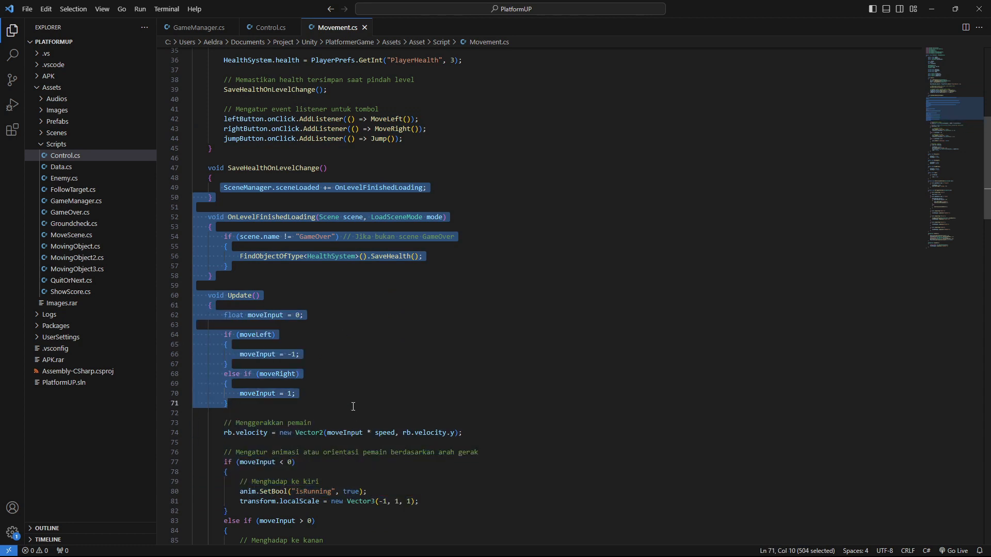
scroll(326, 309, down, 2)
scroll(330, 377, down, 3)
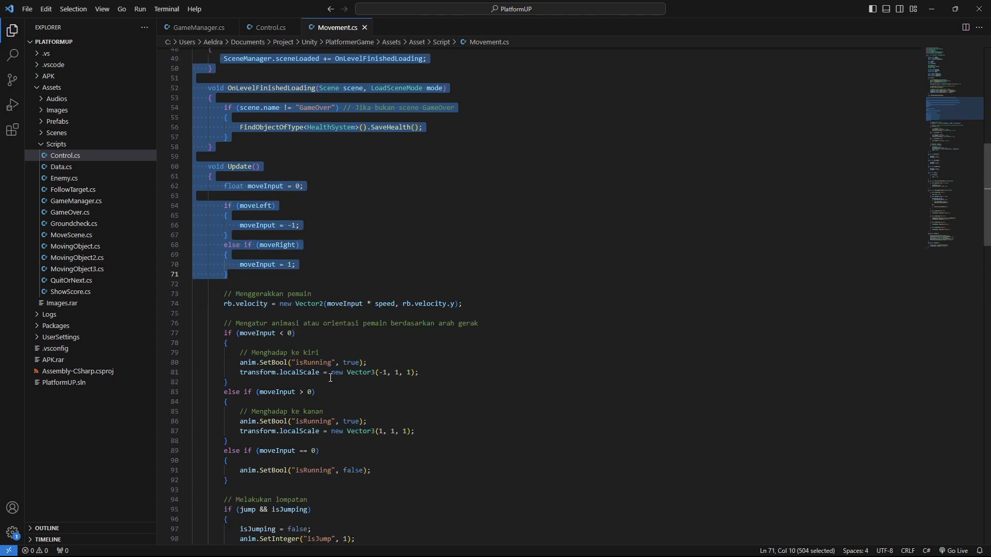
scroll(330, 378, down, 3)
scroll(256, 159, down, 6)
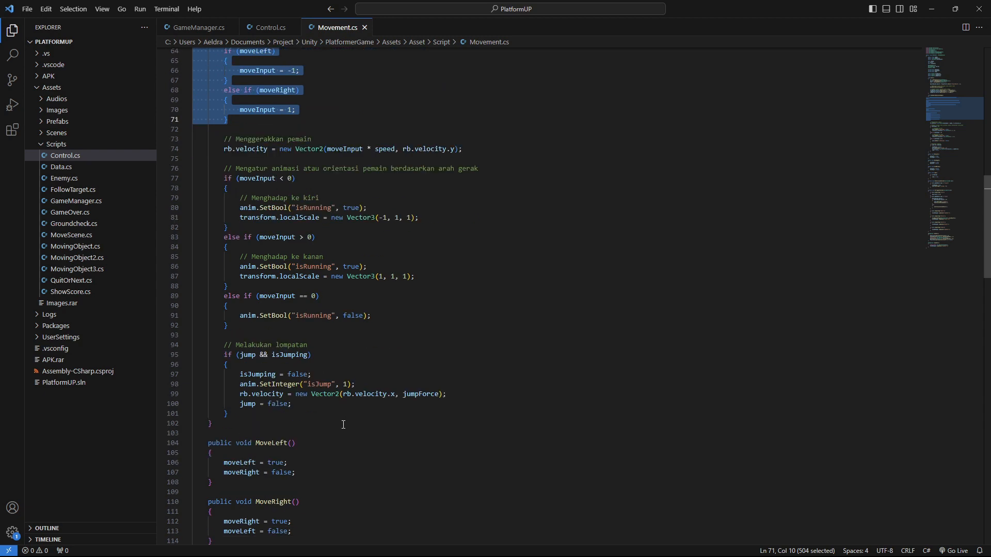
drag(203, 340, 296, 439)
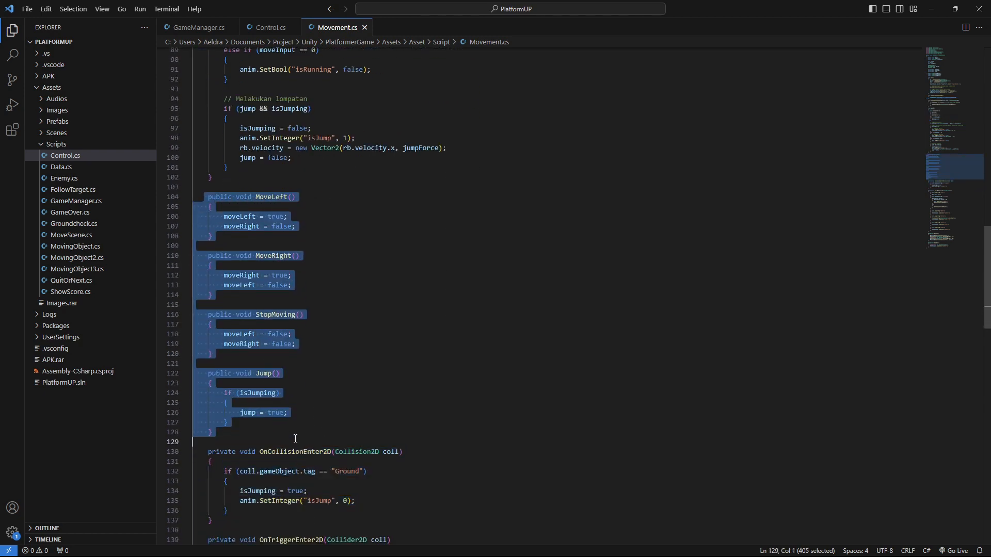
Highlight the velocity, facing, animation and jump code in Update(), and review the methods down to Jump() before returning to the script's start
scroll(244, 215, up, 9)
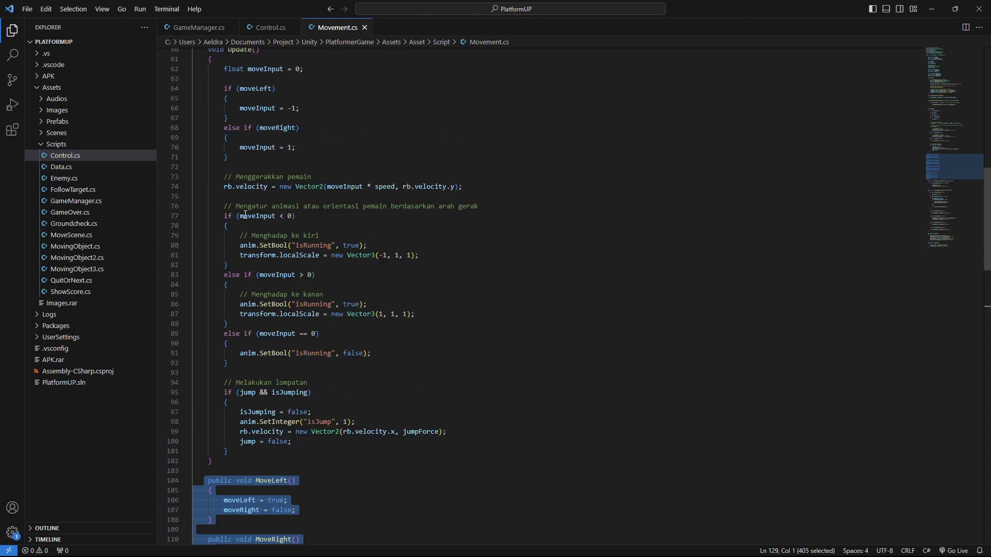
drag(224, 180, 212, 461)
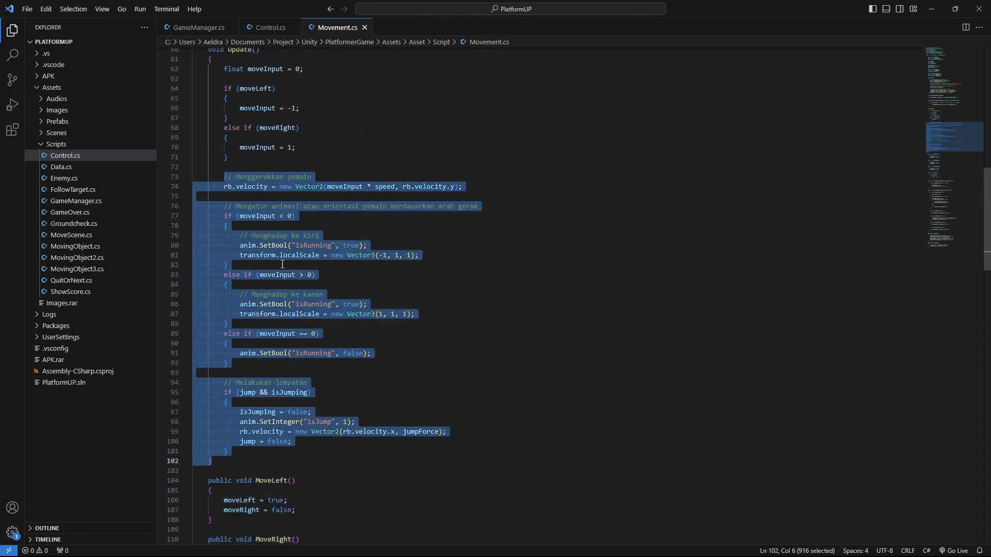
scroll(295, 329, down, 6)
scroll(257, 445, down, 3)
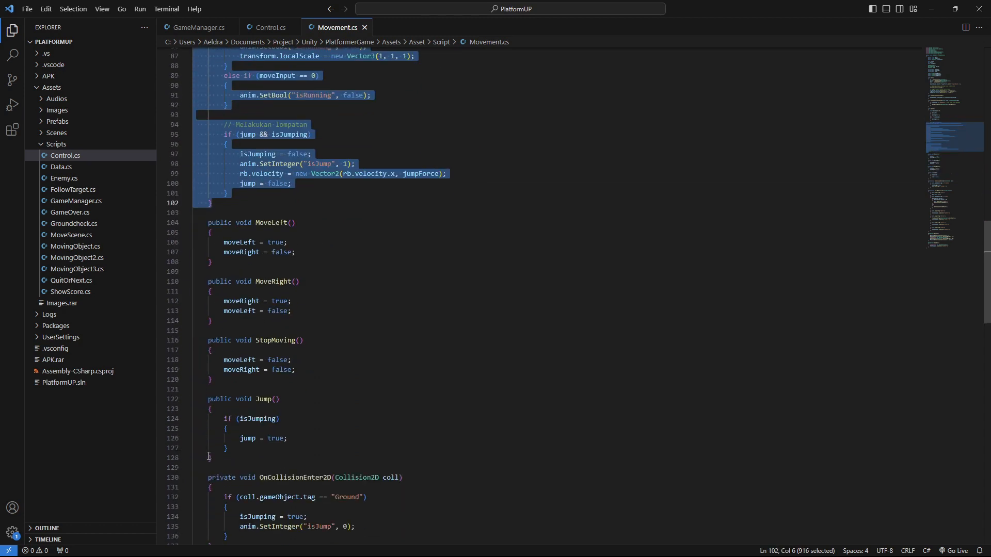
click(215, 467)
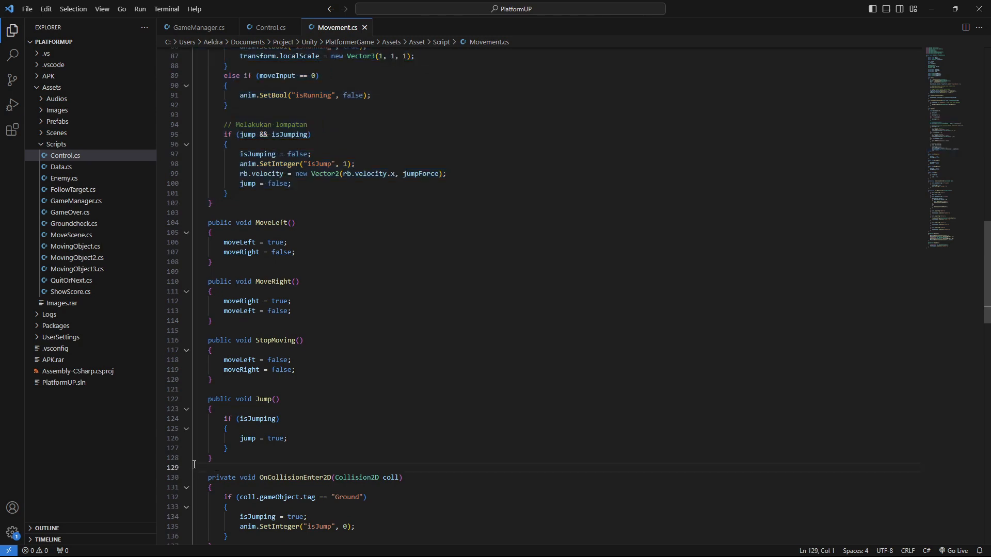
scroll(239, 474, up, 20)
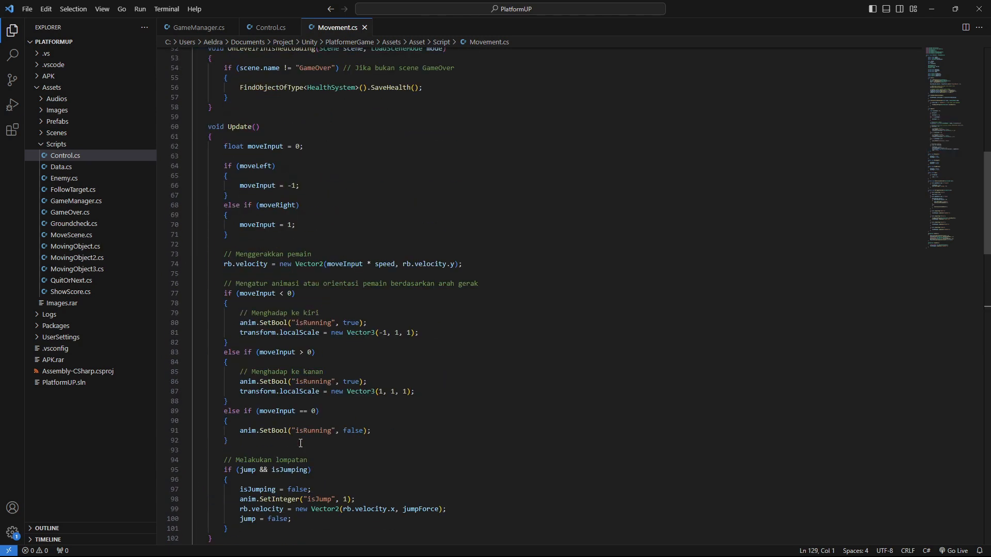
scroll(357, 160, up, 3)
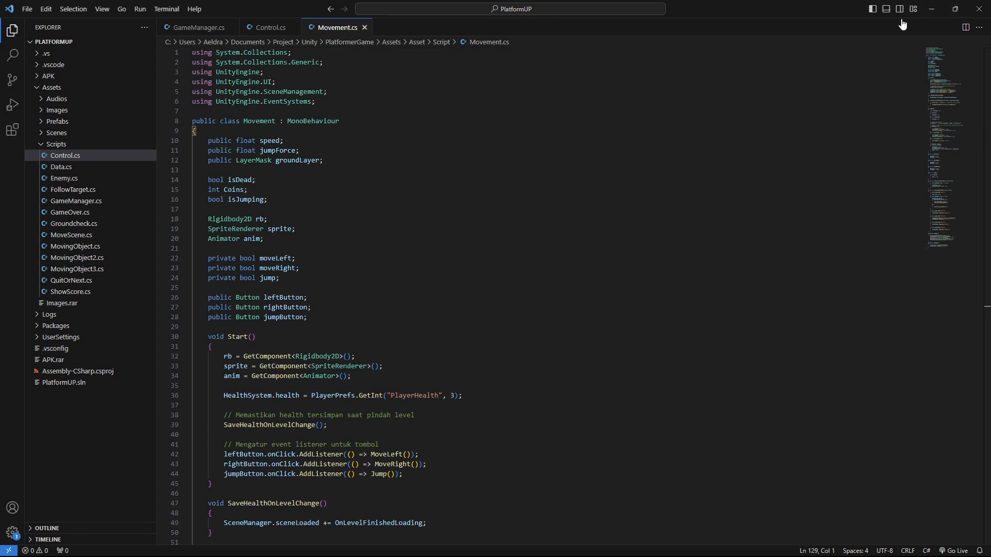
Switch to Unity, check the BtnKanan and BtnLompat buttons, and move BtnKiri slightly left to about Pos X -533
click(931, 15)
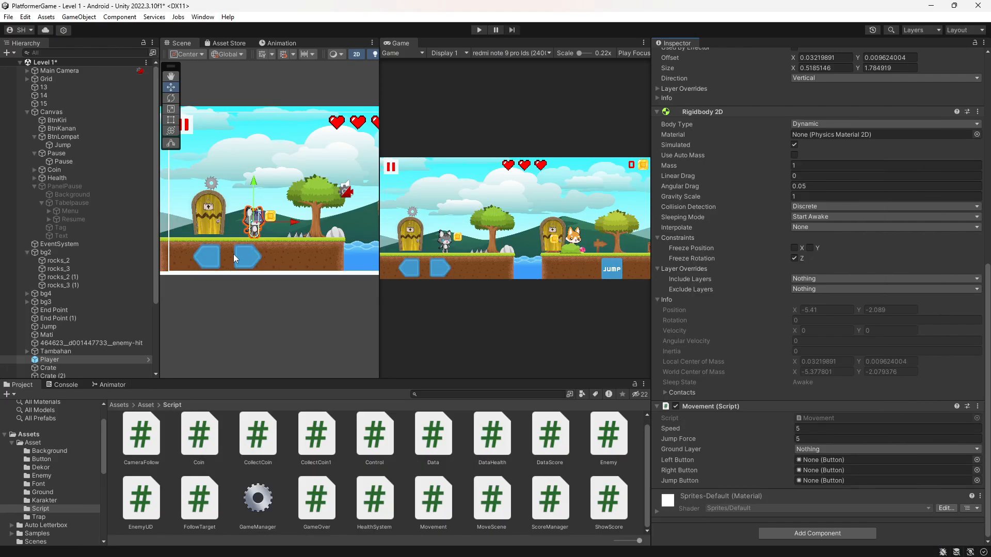
click(208, 258)
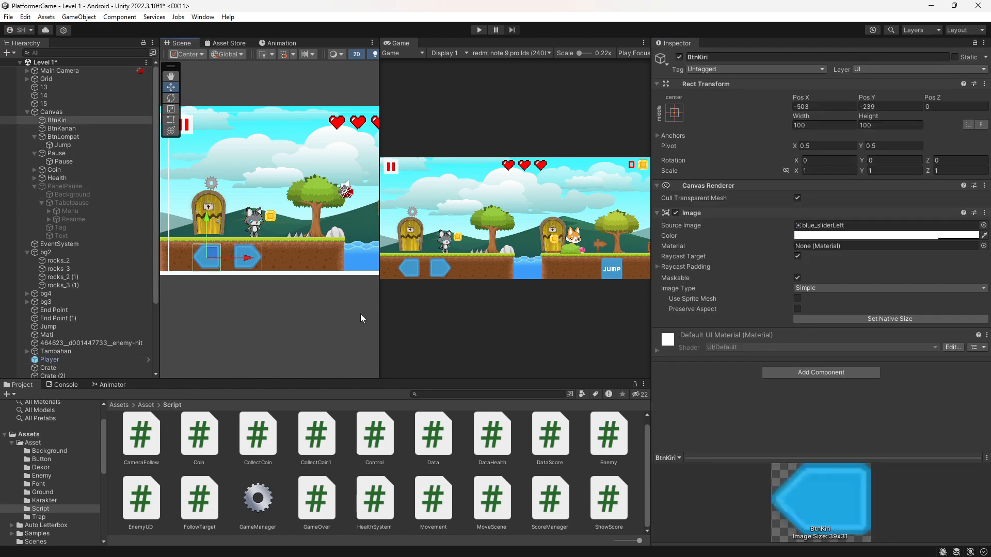
click(81, 130)
click(78, 138)
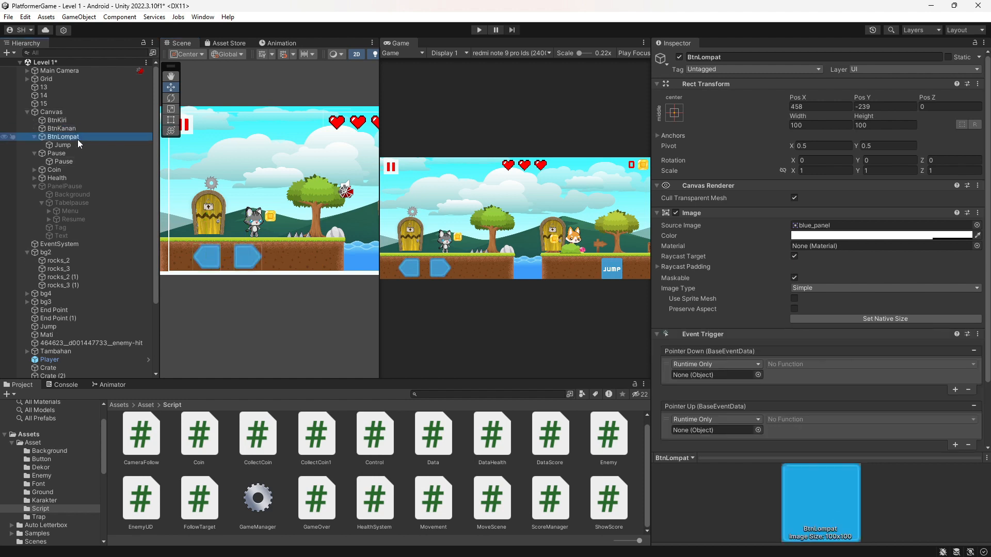
click(76, 121)
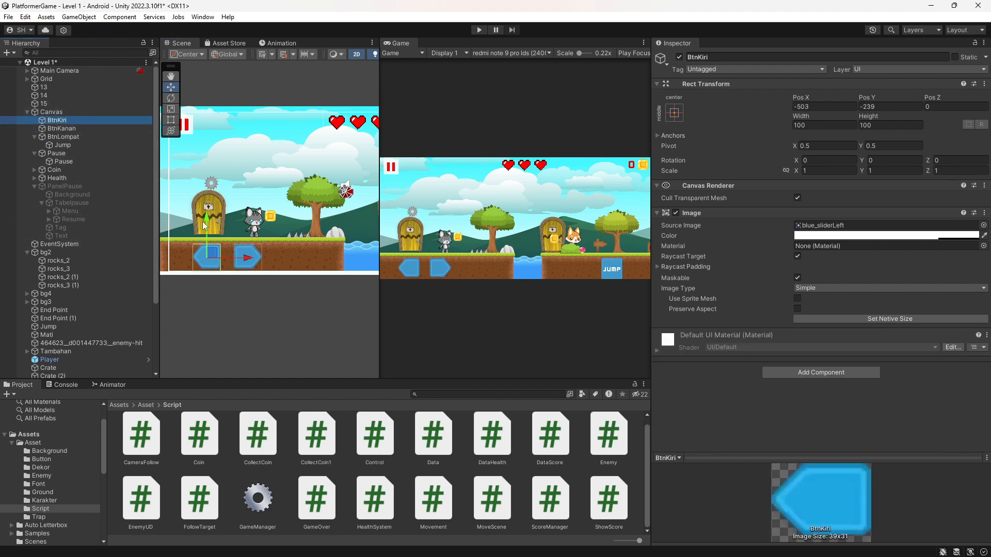
drag(237, 261, 230, 264)
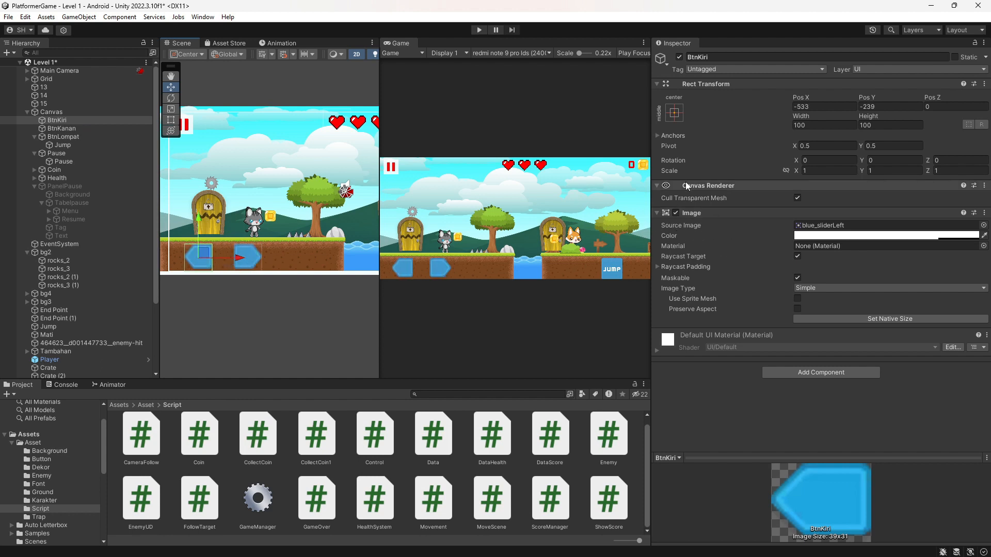
Delete the BtnKiri, BtnKanan and BtnLompat objects, including the Jump label, from the Canvas
click(66, 123)
shift+click(69, 138)
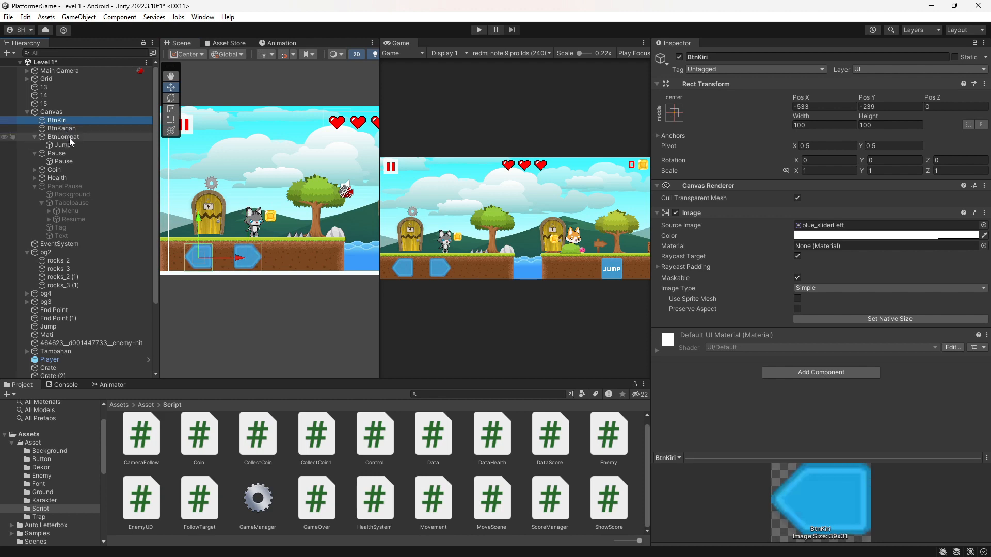
key(Delete)
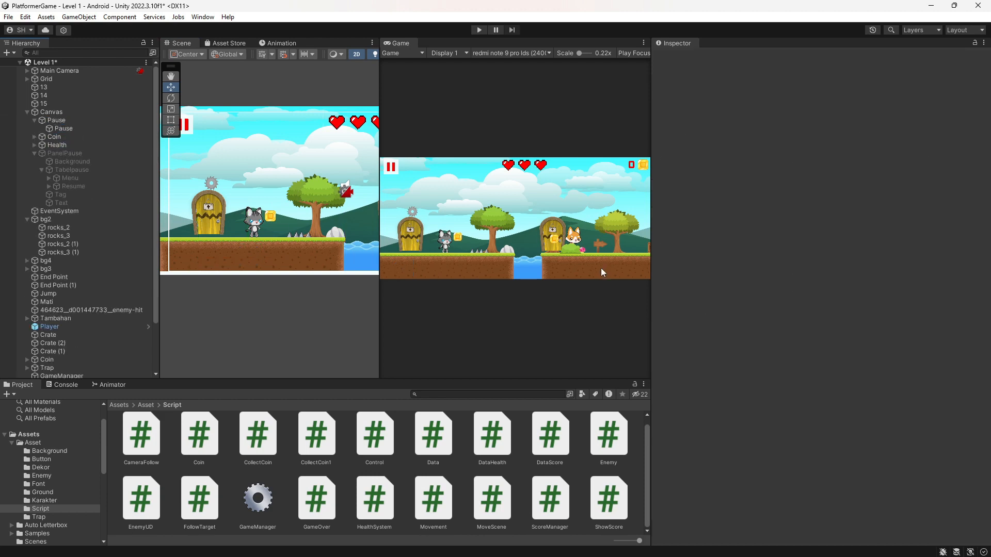
Add a Button - TextMeshPro to the Canvas and delete its Text (TMP) child
right_click(60, 116)
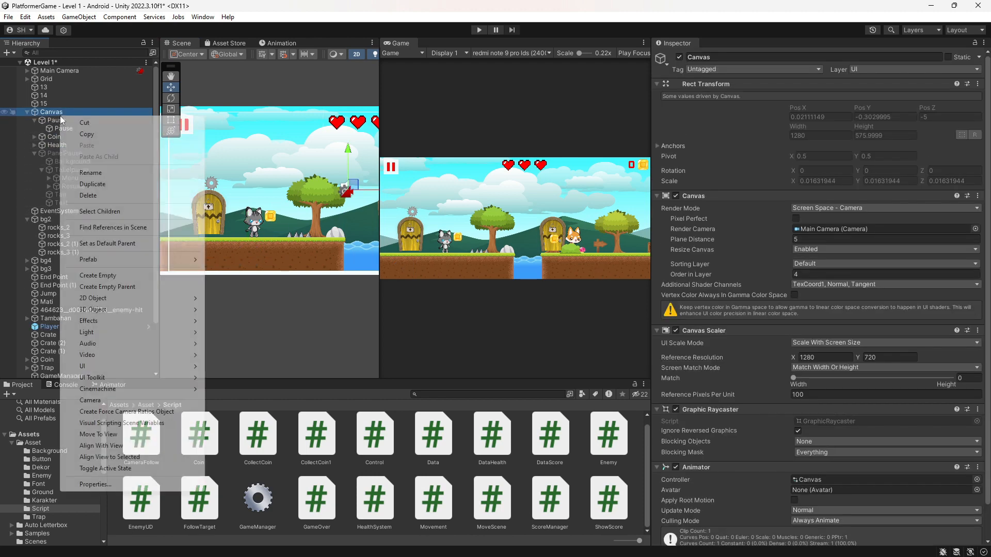
mouse_move(116, 369)
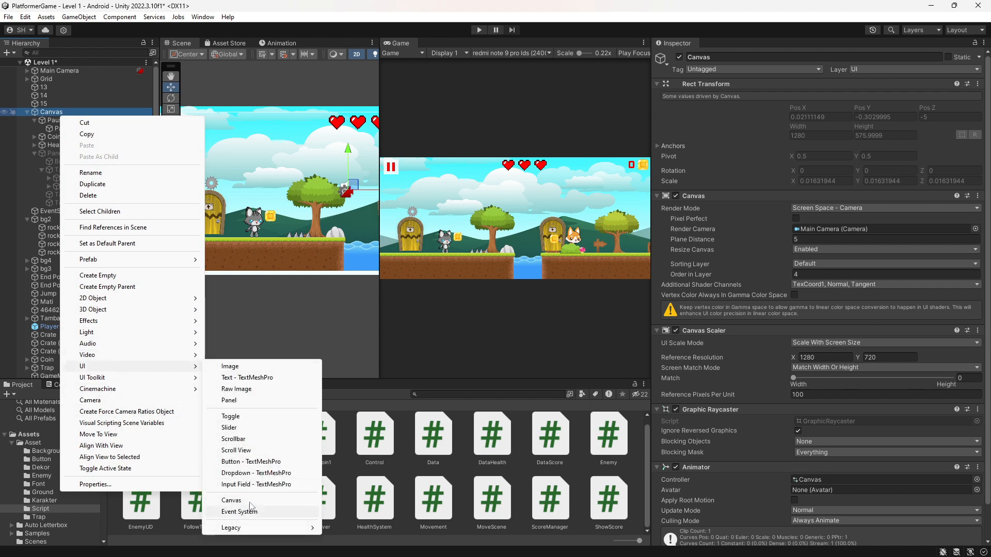
click(250, 462)
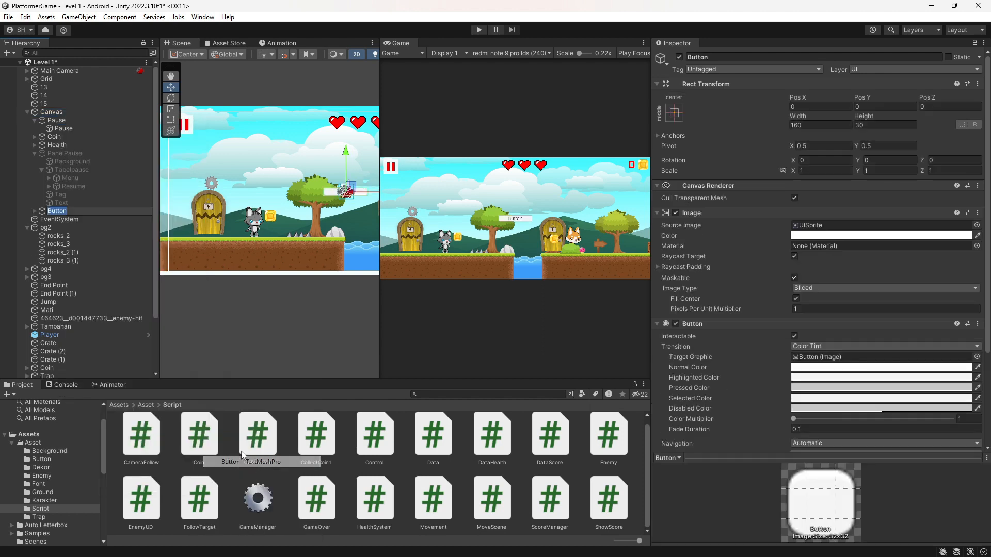
click(35, 211)
click(74, 221)
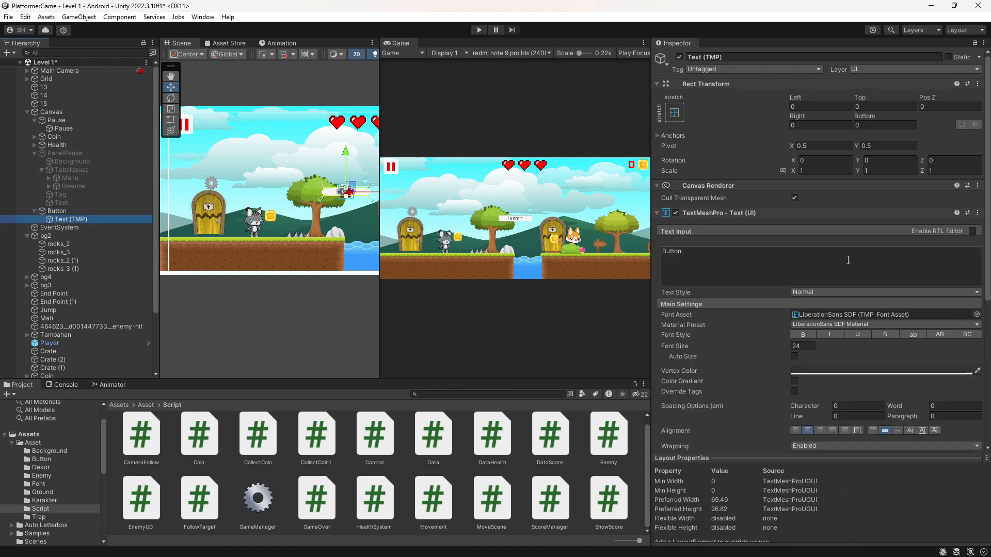
click(34, 211)
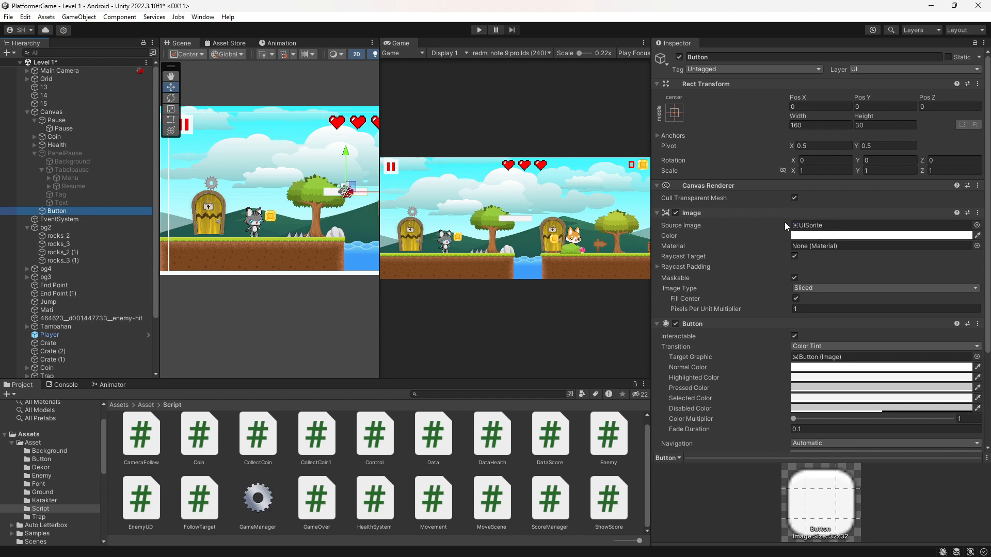
Assign the blue_sliderLeft sprite as the new button's source image and resize it to about 113 by 108
scroll(794, 247, down, 3)
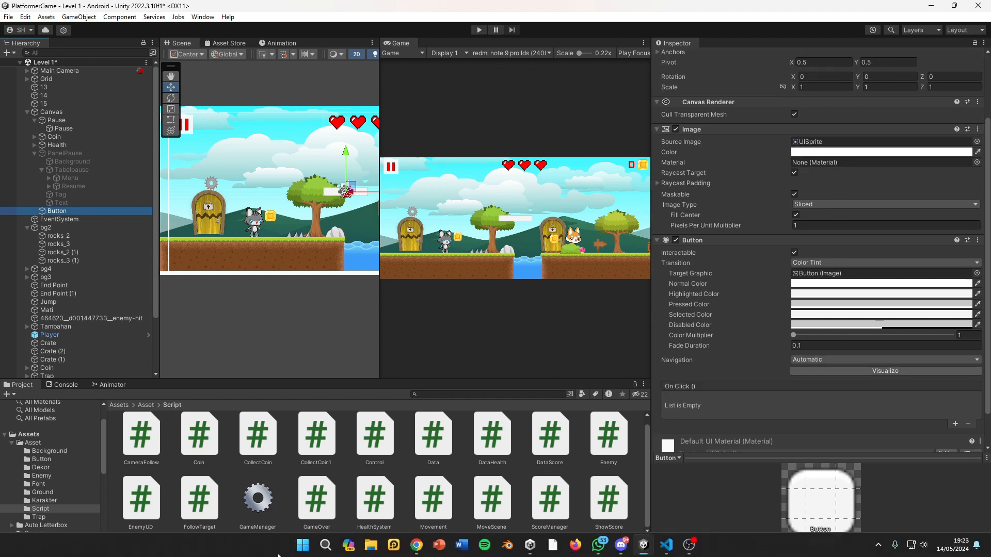
click(42, 459)
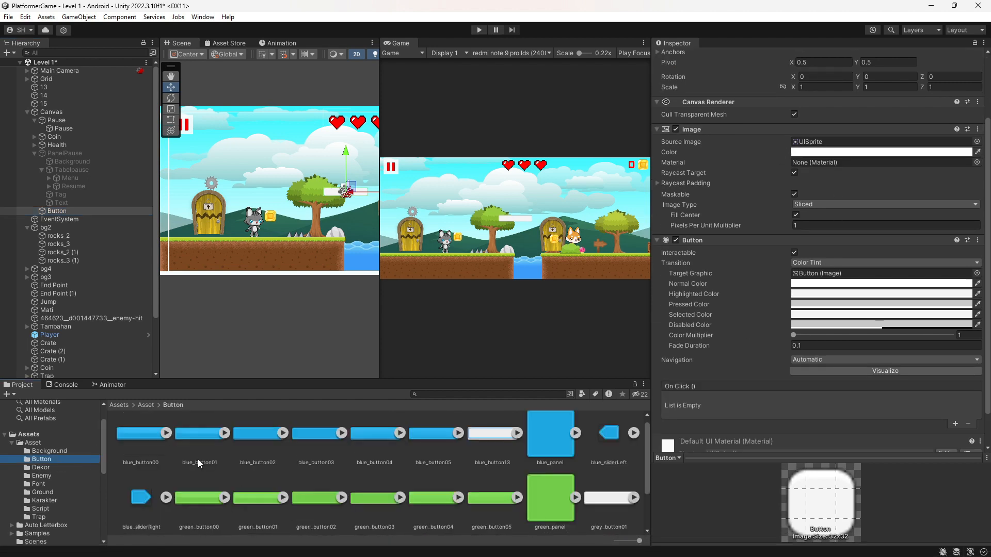
drag(609, 445, 878, 142)
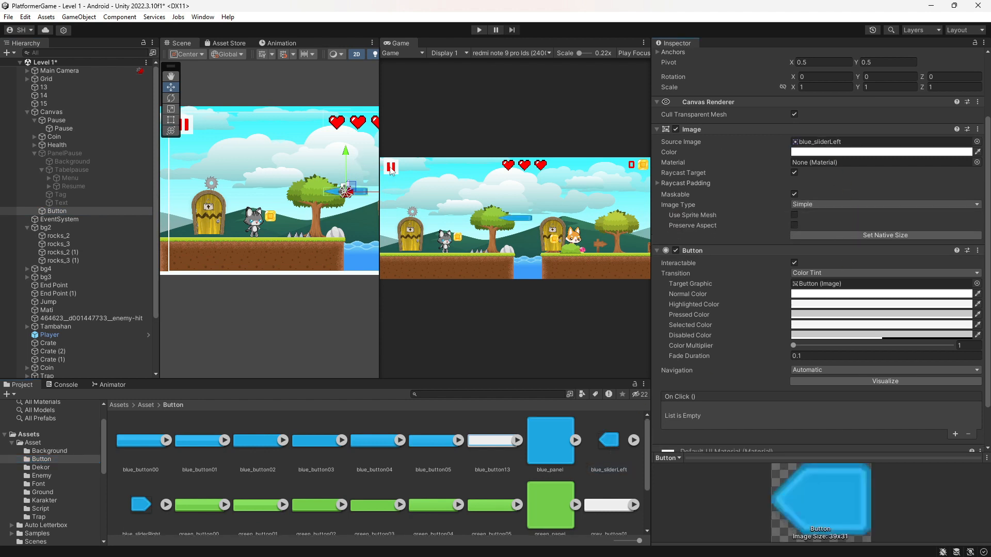
click(170, 120)
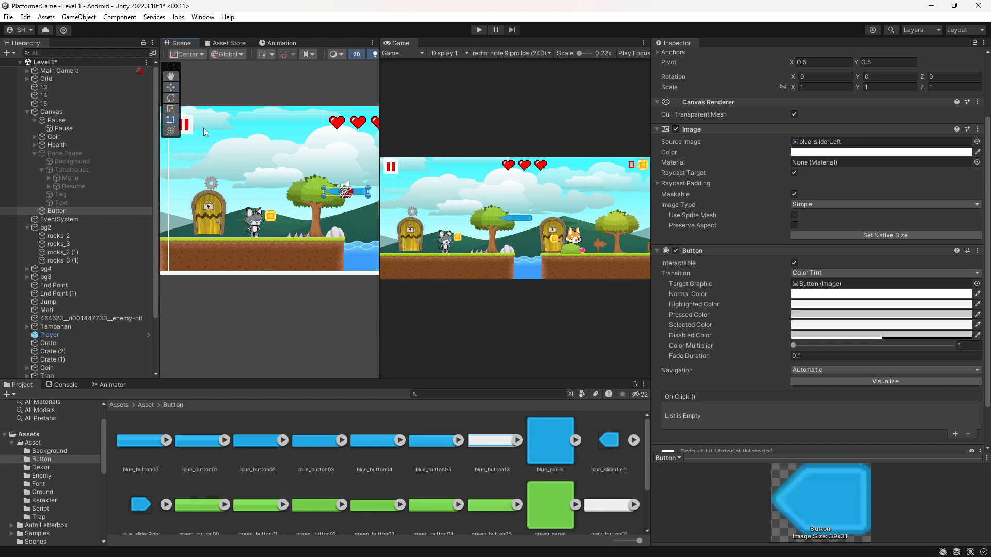
drag(350, 196, 350, 220)
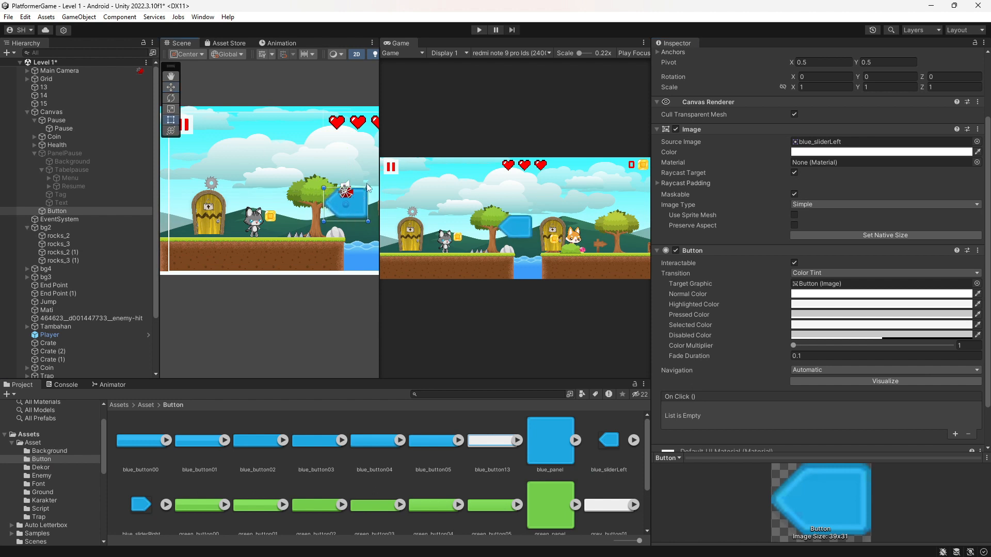
drag(368, 191, 340, 227)
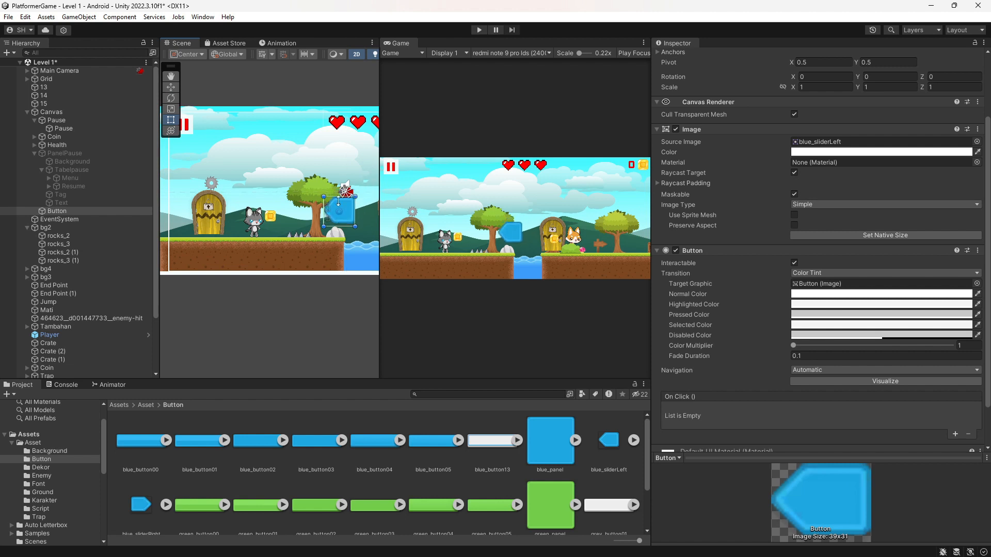
Rename the button ButtonLeft and move it to the canvas's lower-left corner, about Pos X -542, Pos Y -237
scroll(640, 129, up, 1)
scroll(751, 129, up, 3)
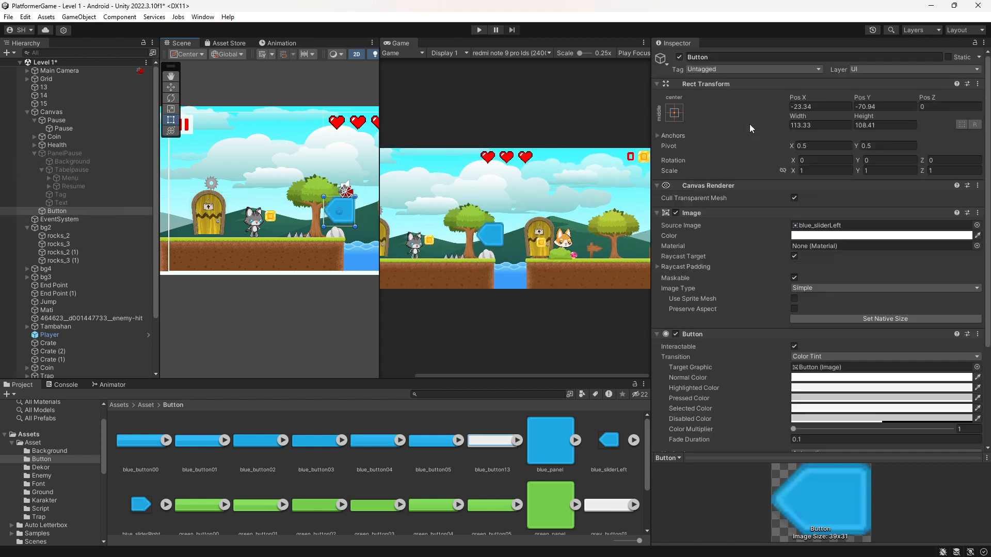
click(724, 58)
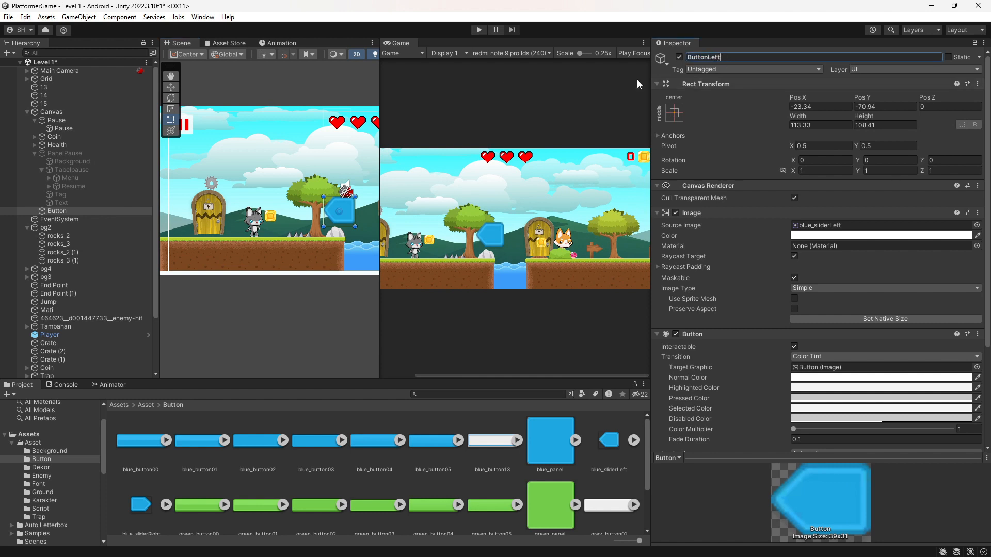
text(Left)
click(171, 87)
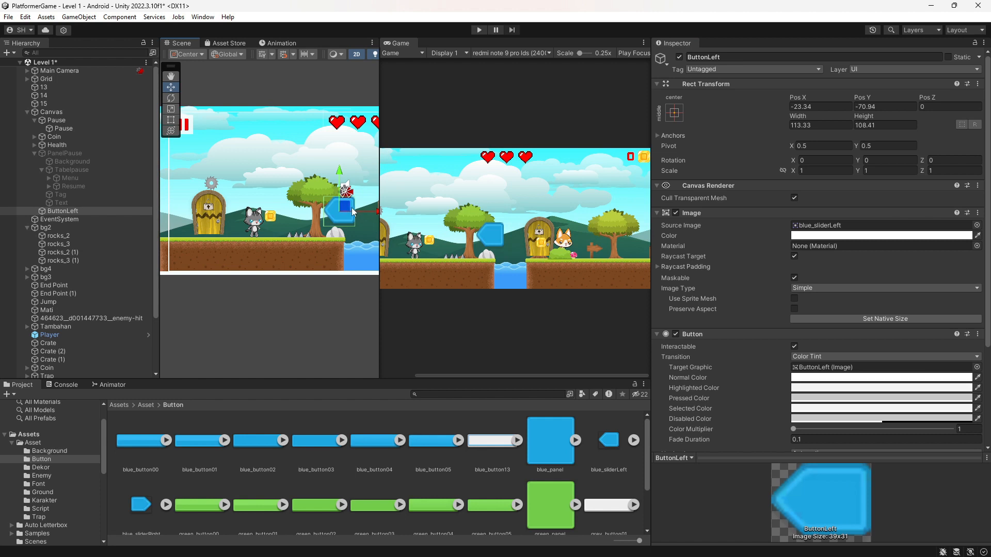
drag(343, 216, 201, 256)
scroll(527, 252, down, 1)
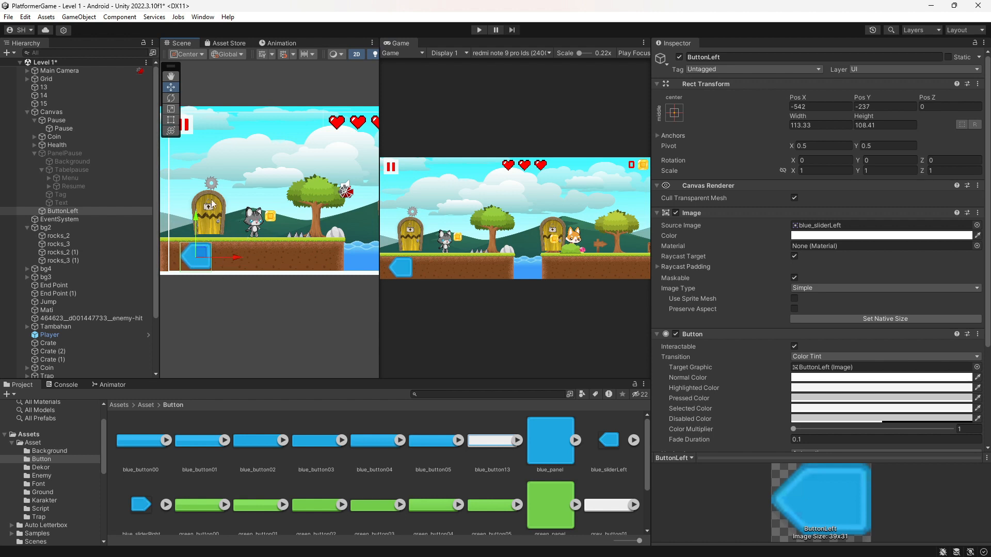
Duplicate ButtonLeft and rename the copy ButtonRight
right_click(69, 211)
click(123, 227)
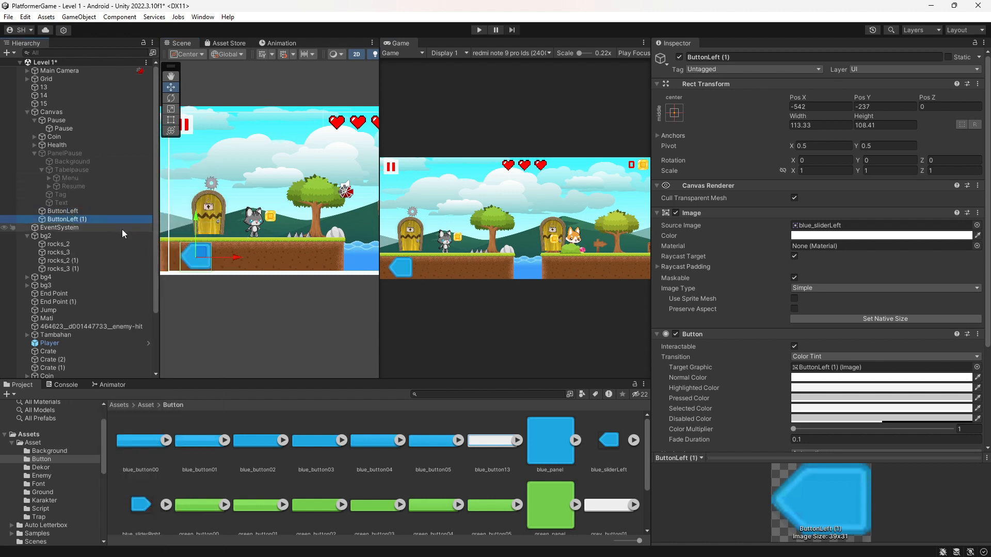
click(738, 57)
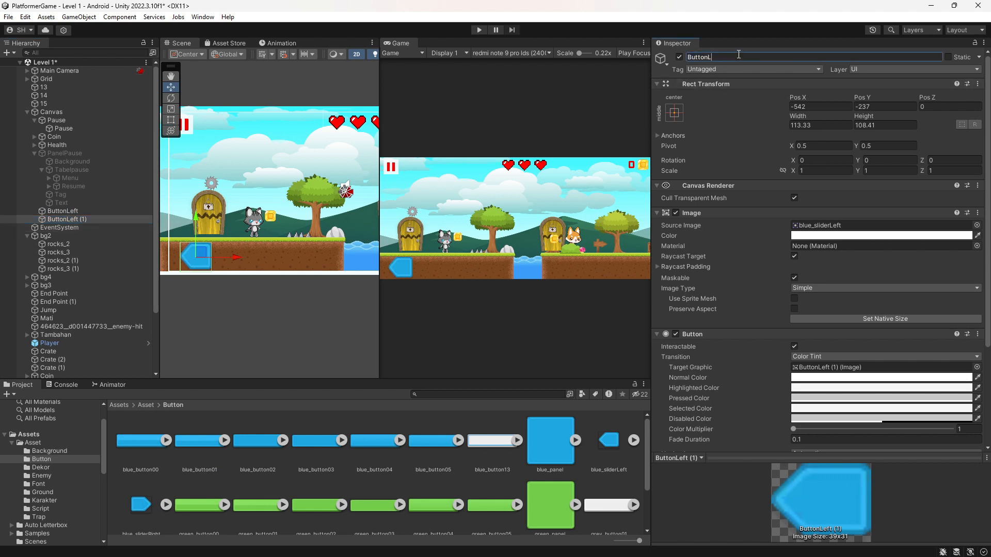
text(Right)
key(Return)
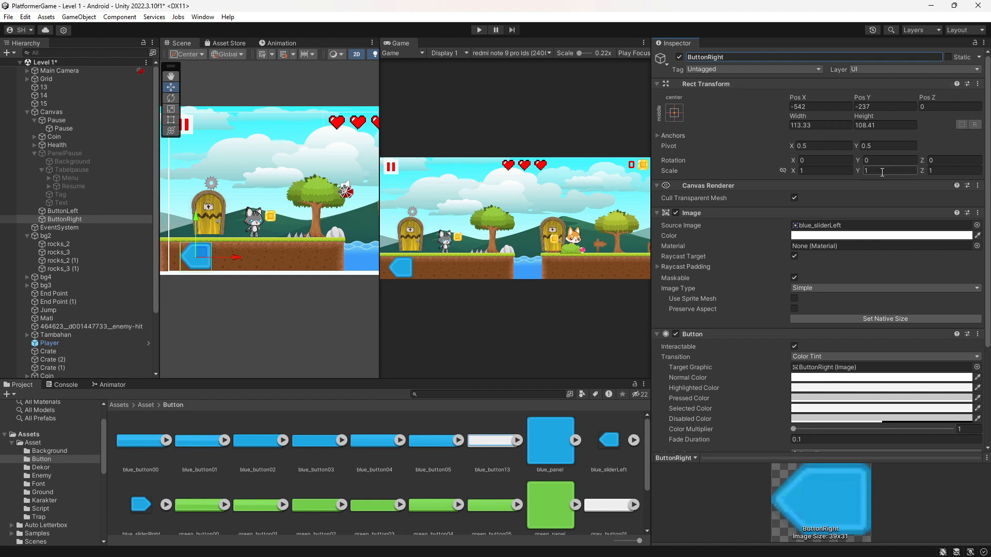
Rotate ButtonRight to a Z rotation of 180 so its arrow points right
click(172, 98)
drag(203, 297, 918, 424)
click(968, 161)
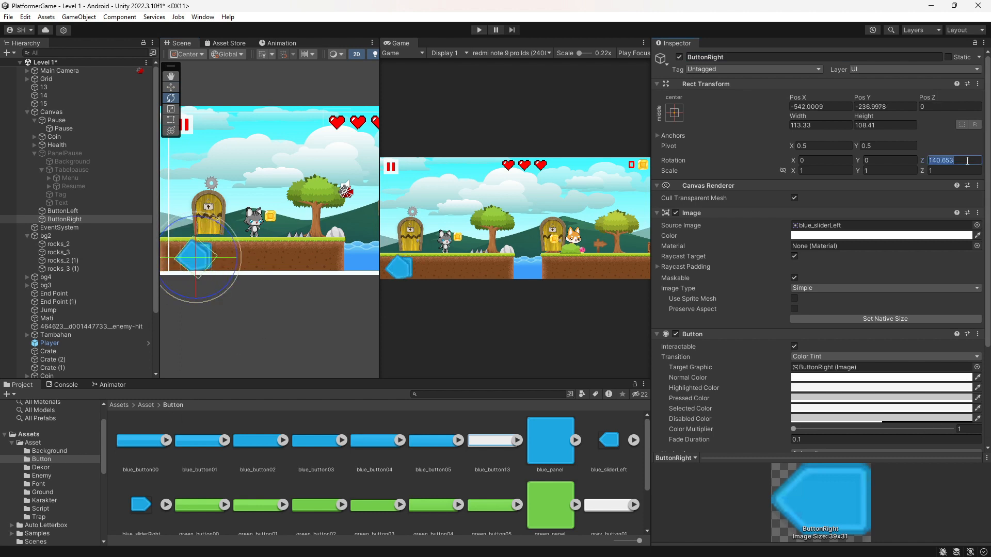
text(180)
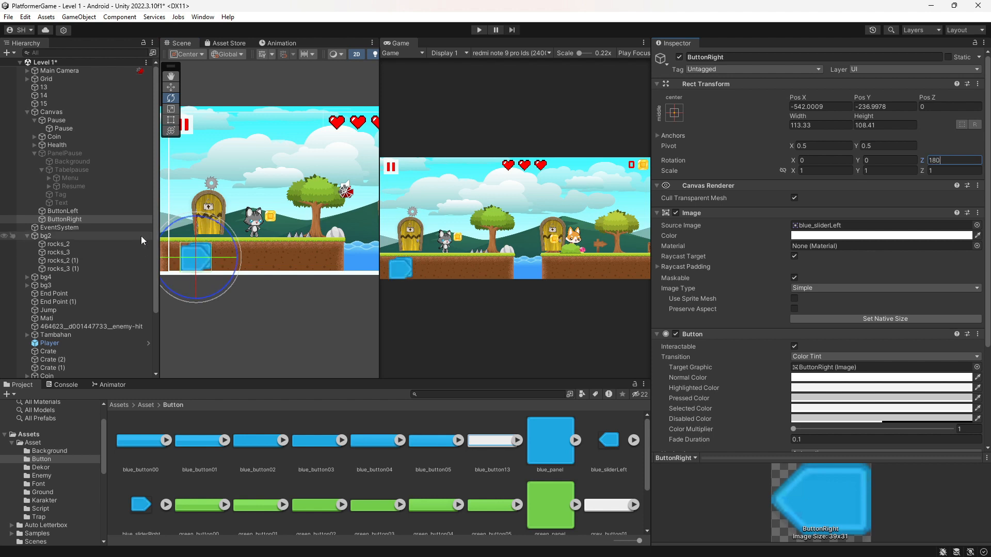
Move ButtonRight beside ButtonLeft, to about Pos X -398, Pos Y -226
click(171, 87)
drag(212, 257, 247, 256)
scroll(297, 291, up, 5)
scroll(297, 287, up, 2)
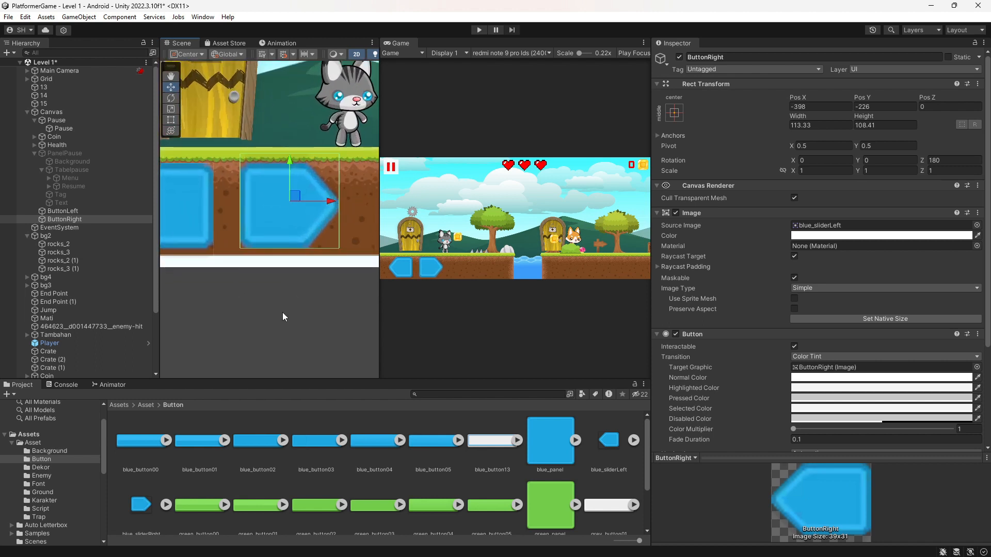
click(282, 314)
scroll(273, 217, down, 5)
scroll(278, 224, up, 3)
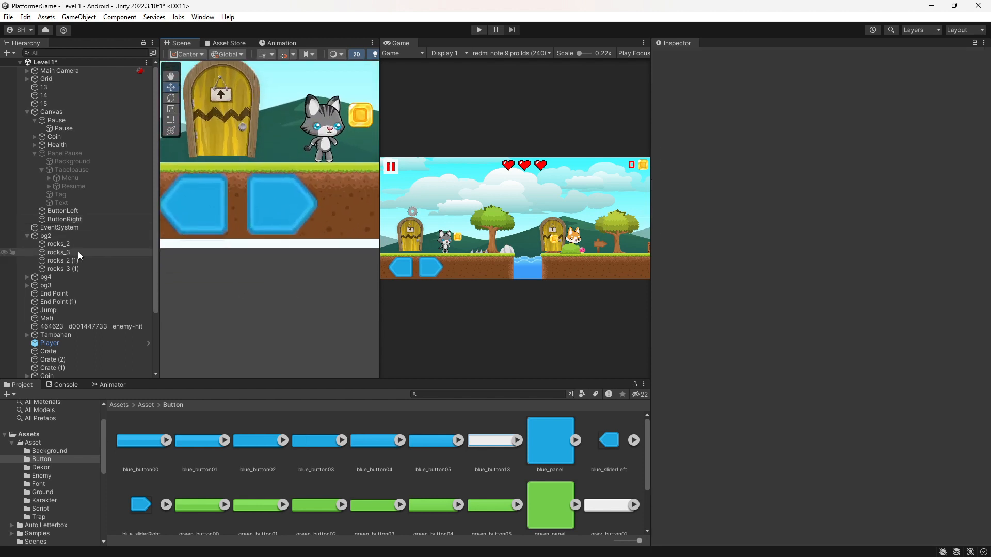
Lower ButtonRight slightly to about Pos Y -228.5 and widen its gap from ButtonLeft to about Pos X -366
click(65, 219)
drag(288, 206, 287, 201)
drag(282, 163, 282, 163)
click(282, 243)
scroll(283, 243, down, 5)
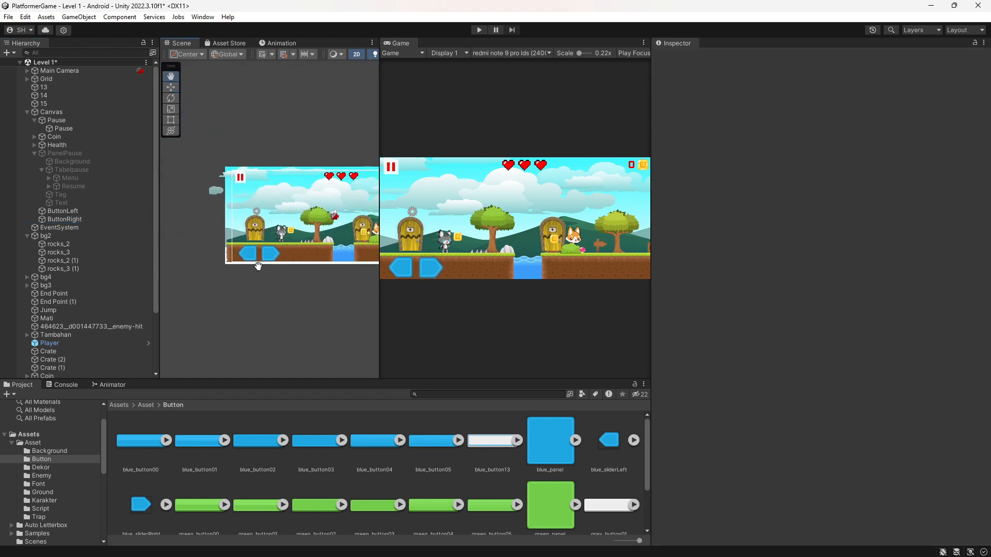
click(245, 258)
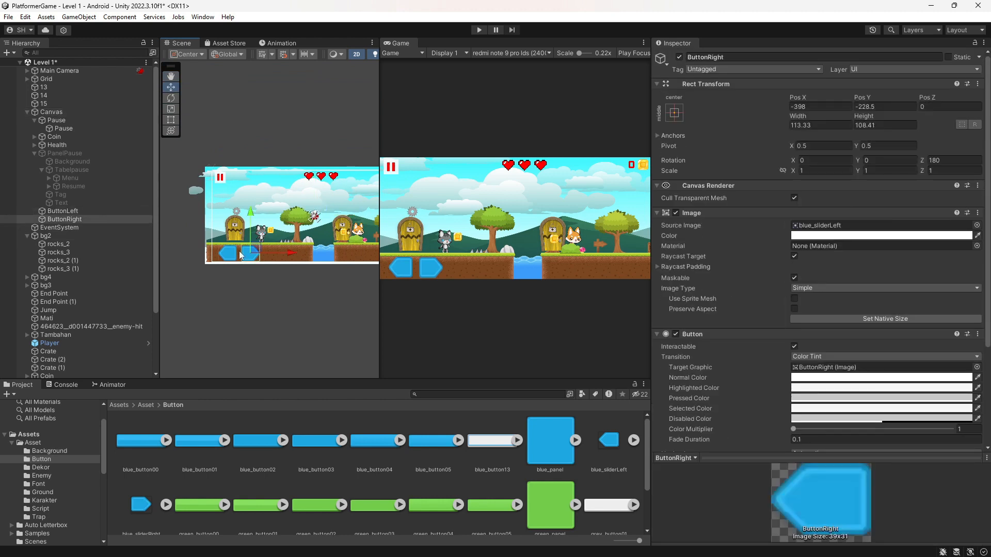
drag(273, 254, 279, 255)
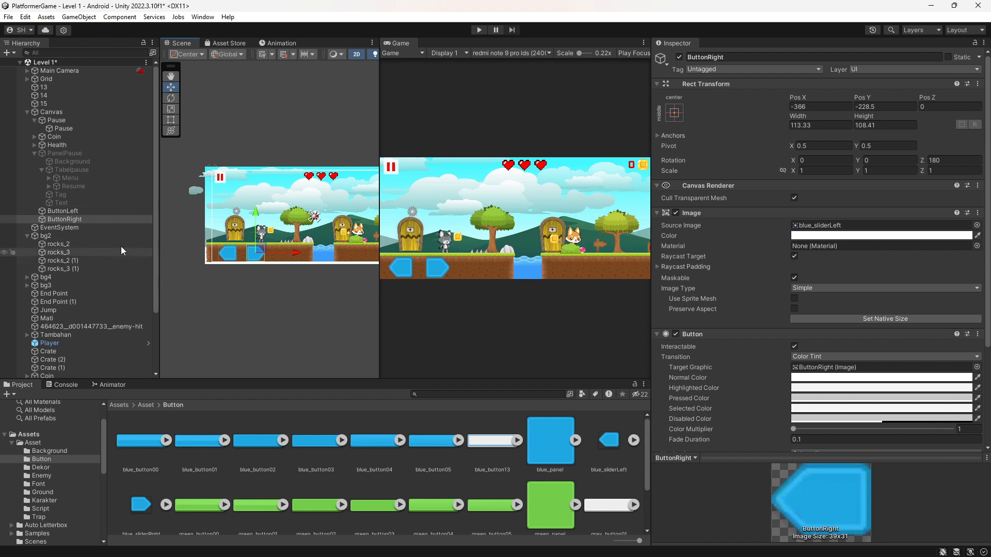
Duplicate ButtonRight and assign the blue_button00 sprite from the Button folder as the copy's source image
right_click(81, 219)
click(129, 230)
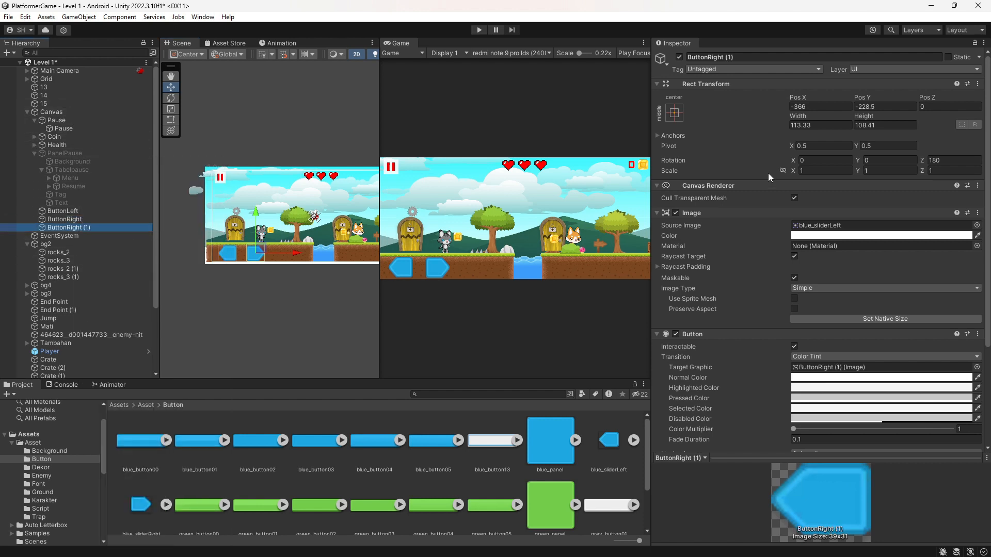
scroll(485, 461, down, 2)
scroll(485, 460, up, 2)
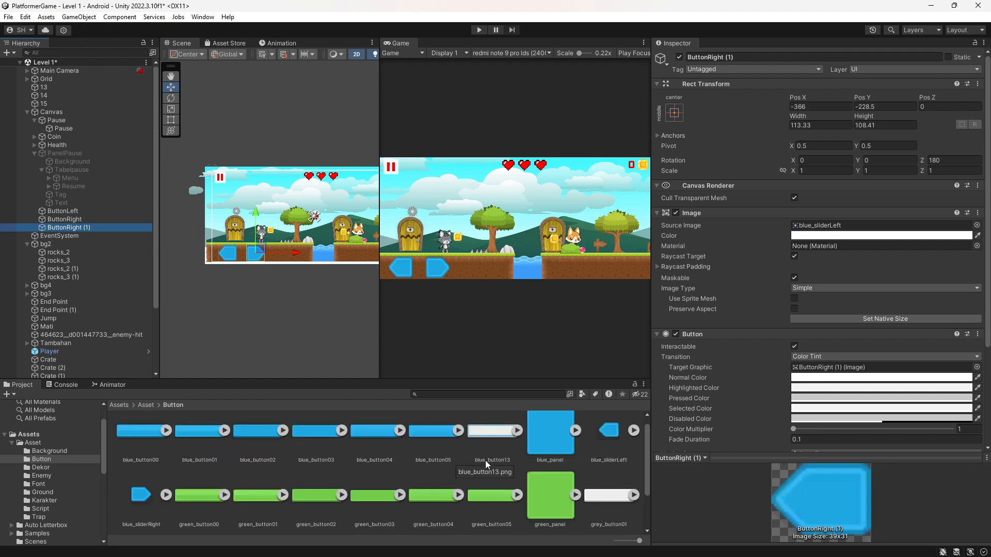
scroll(485, 461, down, 2)
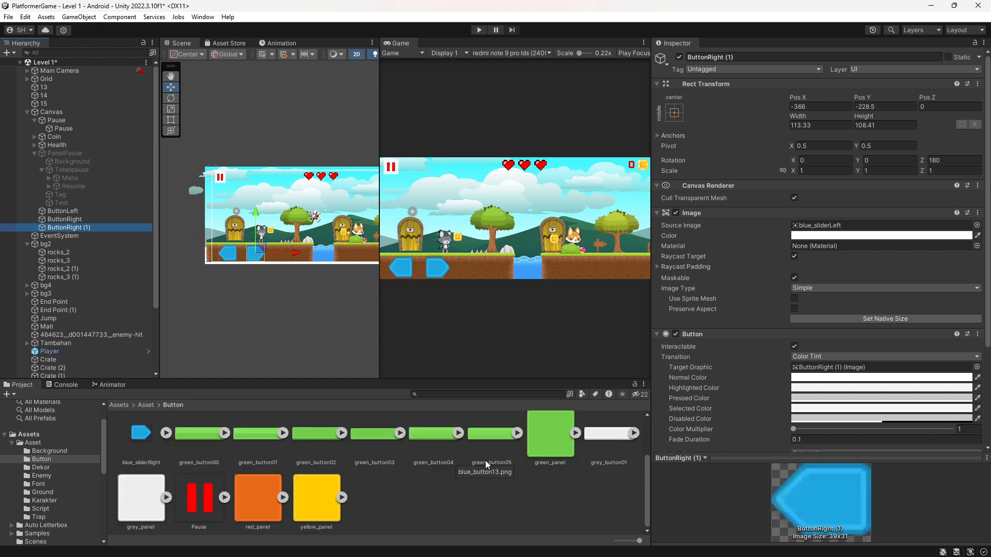
scroll(485, 459, up, 2)
scroll(482, 457, down, 2)
scroll(483, 461, up, 2)
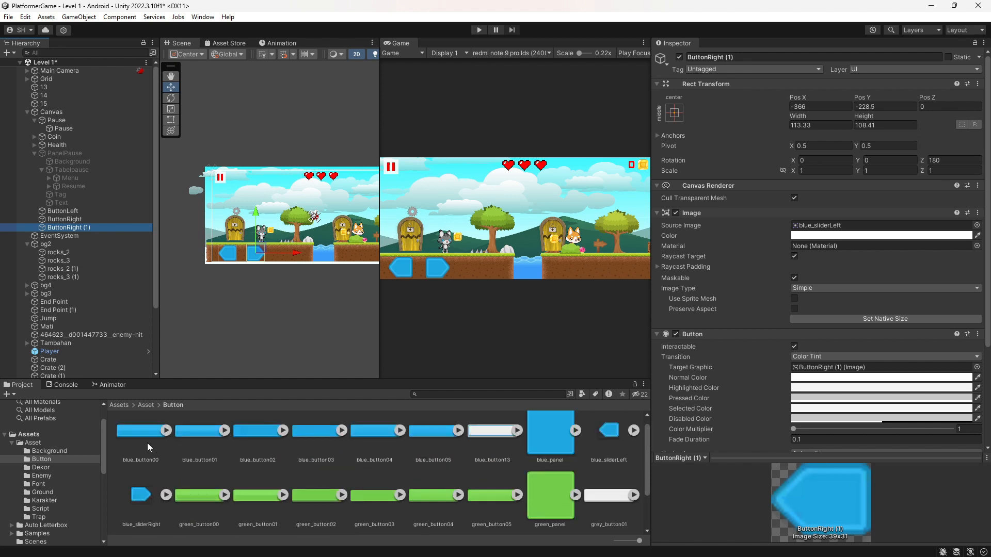
drag(150, 447, 846, 227)
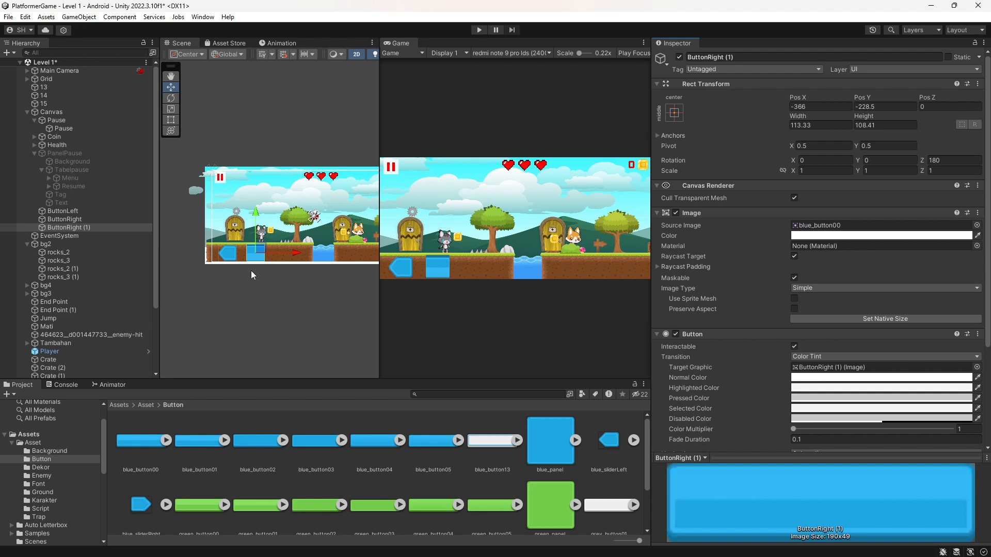
Move the ButtonRight copy right to about Pos X -215, trying blue_button04 and settling on blue_button05 as its source image
scroll(253, 274, up, 8)
drag(371, 441, 861, 227)
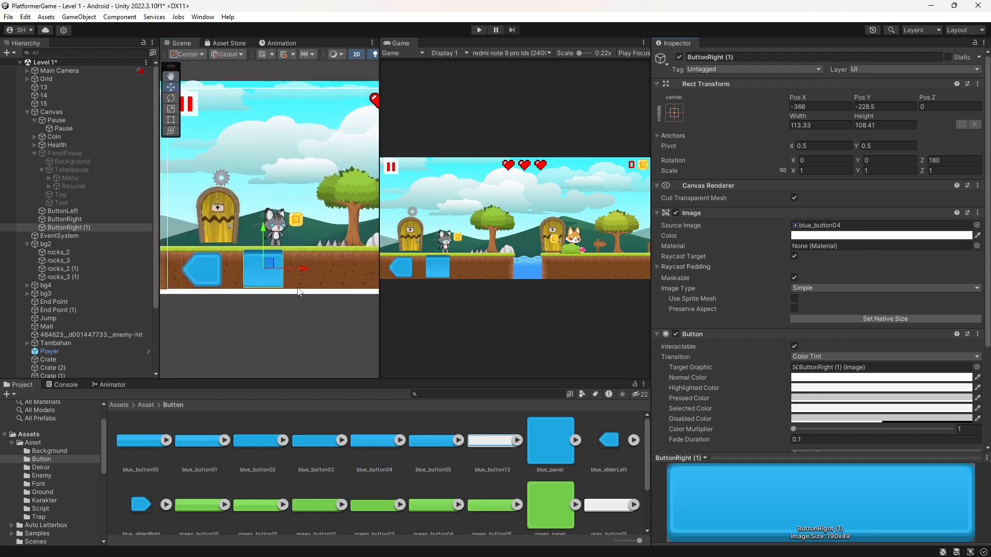
drag(302, 274, 354, 269)
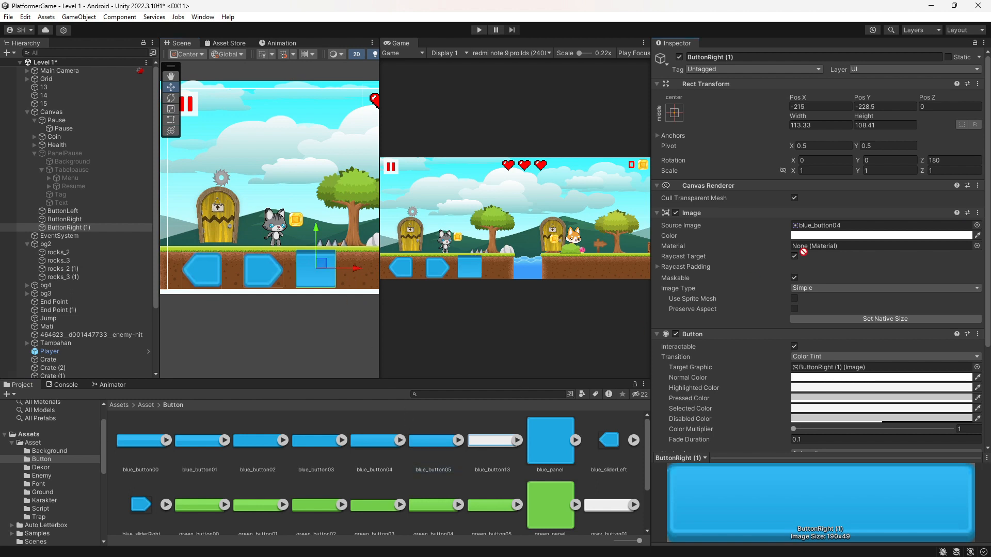
drag(803, 251, 820, 228)
scroll(267, 272, down, 5)
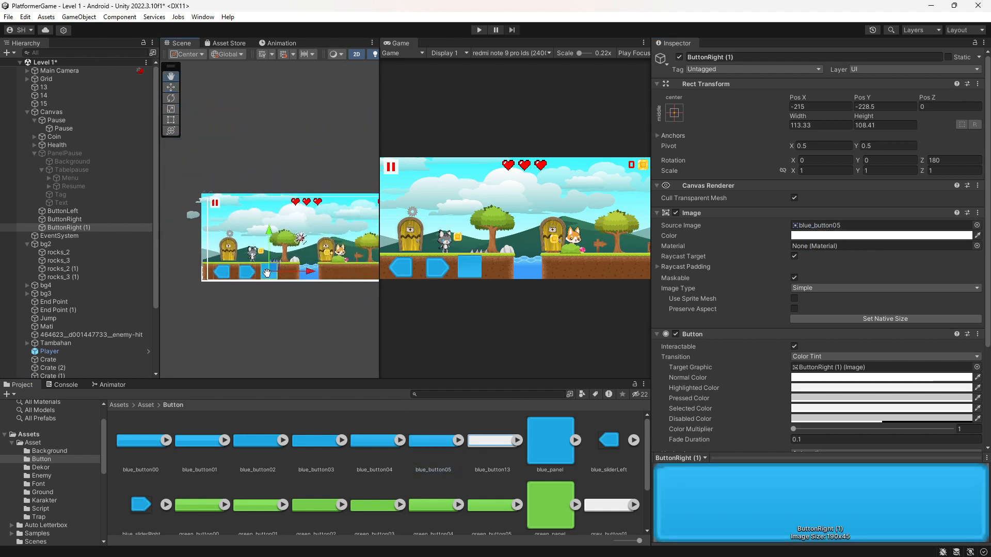
Move the ButtonRight copy to the far side of the Canvas, to about Pos X 406
middle_drag(266, 272, 200, 272)
scroll(199, 272, down, 4)
drag(219, 270, 295, 281)
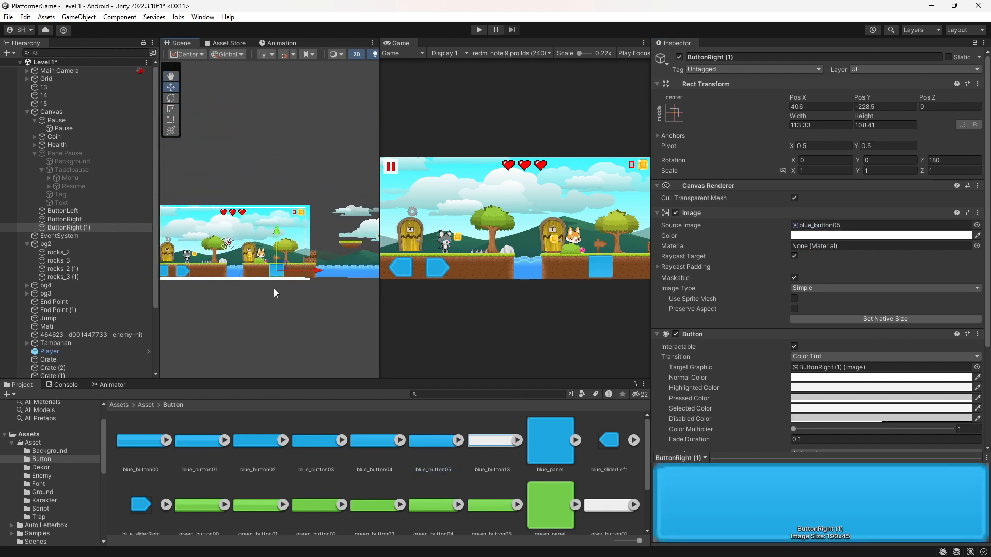
Delete the ButtonRight copy from the Canvas
right_click(75, 228)
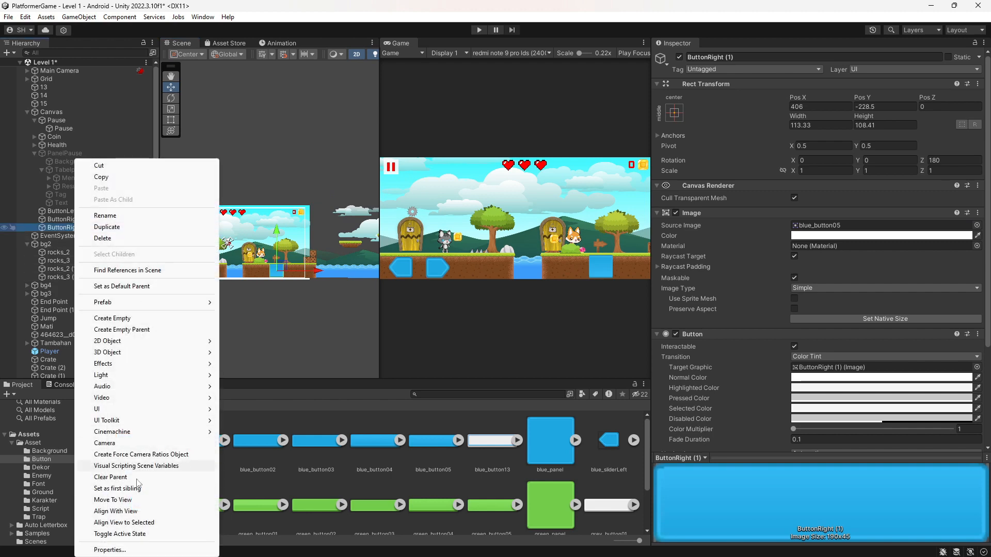
click(233, 333)
click(84, 228)
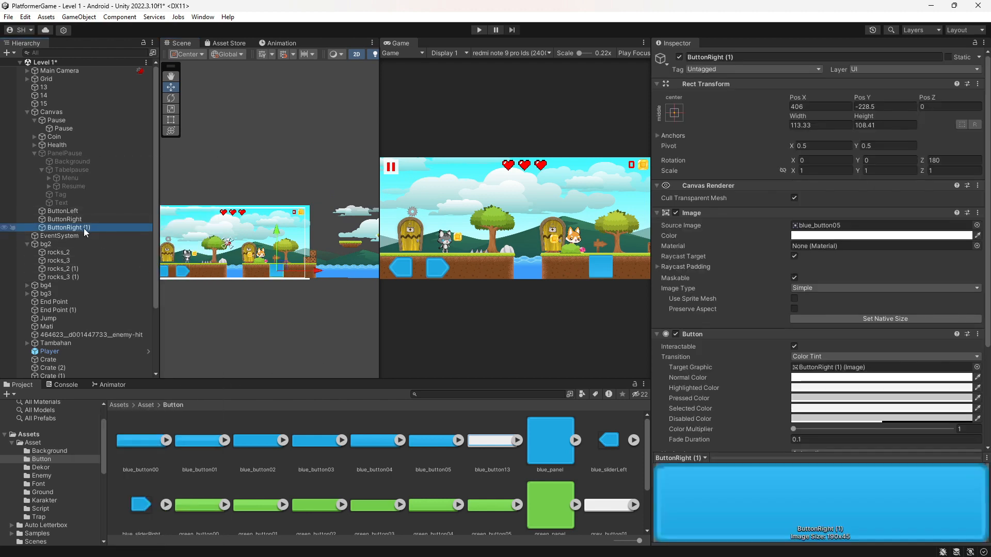
Add a TextMeshPro UI Button to the Canvas and assign the blue_panel sprite as its source image
right_click(57, 112)
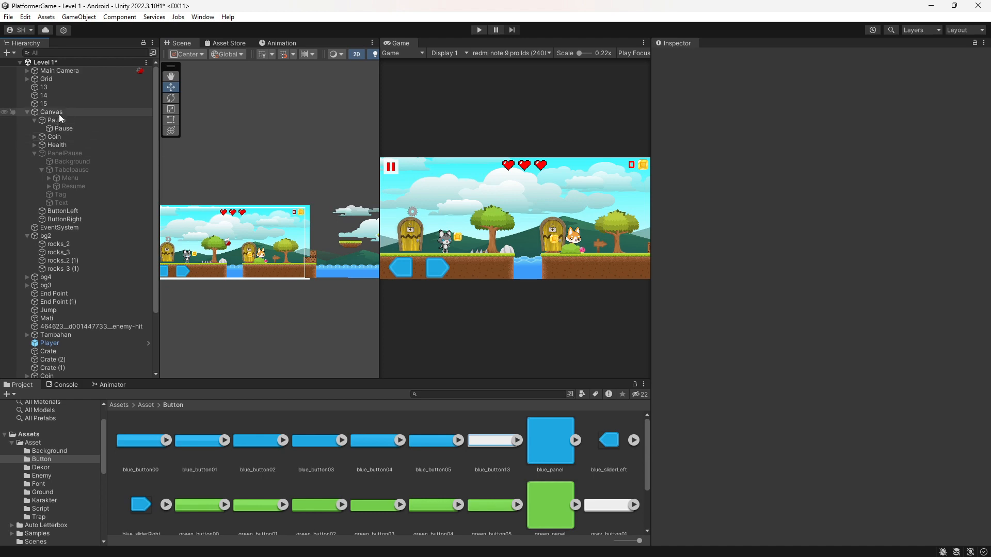
mouse_move(134, 364)
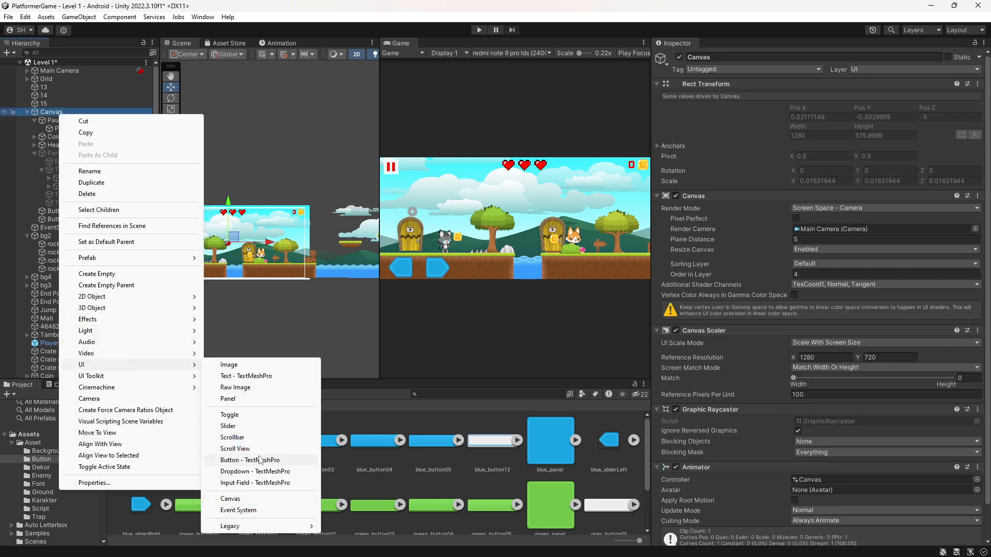
click(260, 459)
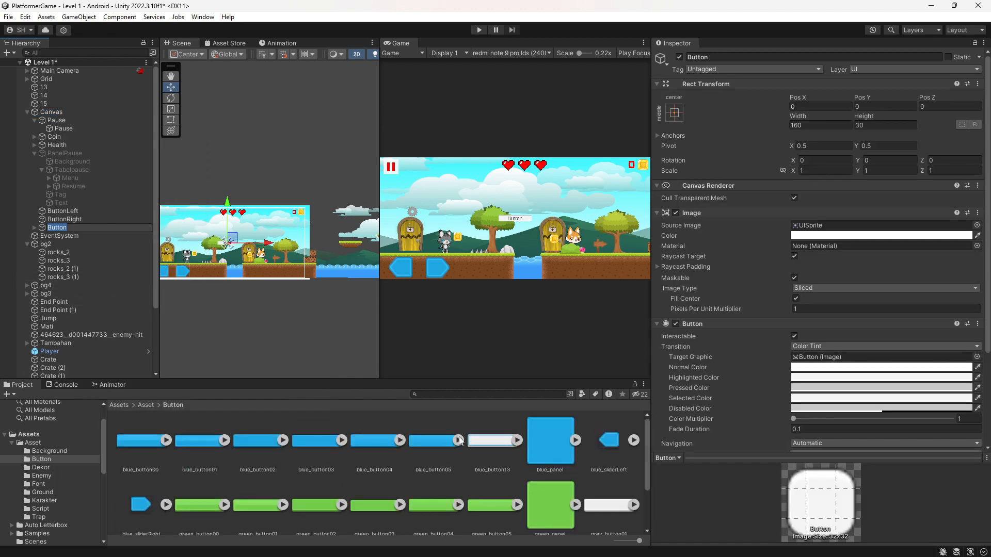
drag(553, 456, 878, 226)
Set the new button's label text to JUMP and its vertex color to white (FFFFFF)
scroll(270, 247, up, 14)
middle_drag(225, 257, 327, 277)
scroll(327, 277, up, 10)
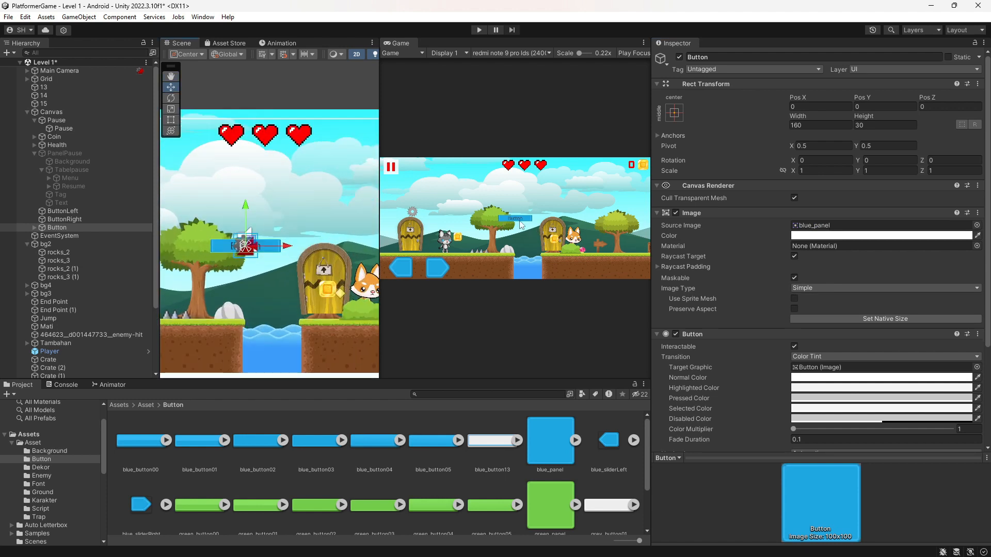
click(34, 227)
click(69, 236)
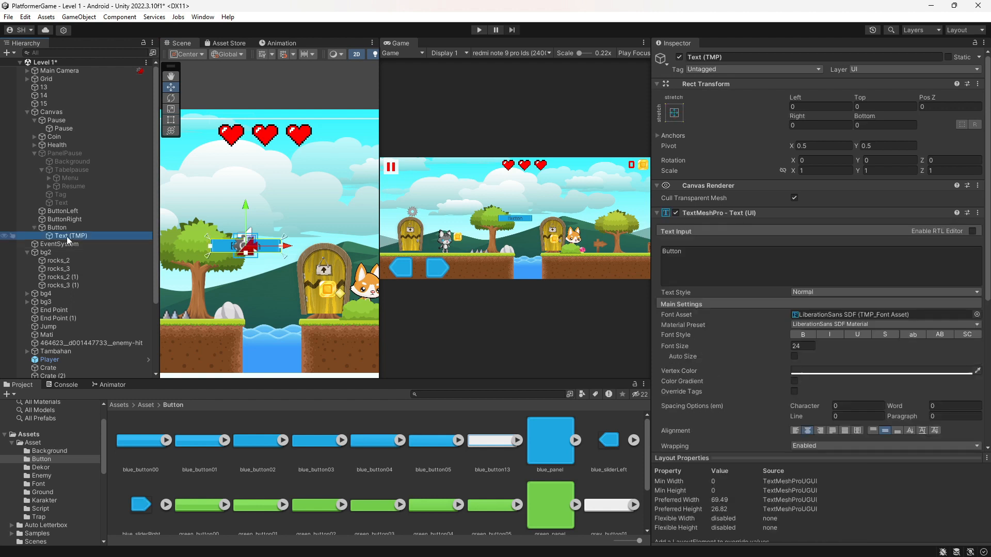
click(783, 261)
text(JUMP)
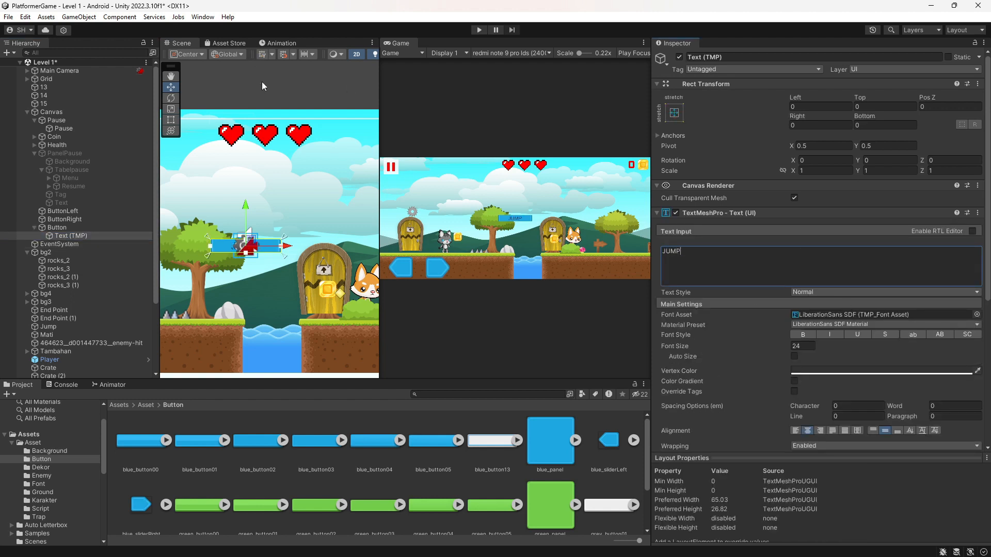
click(852, 372)
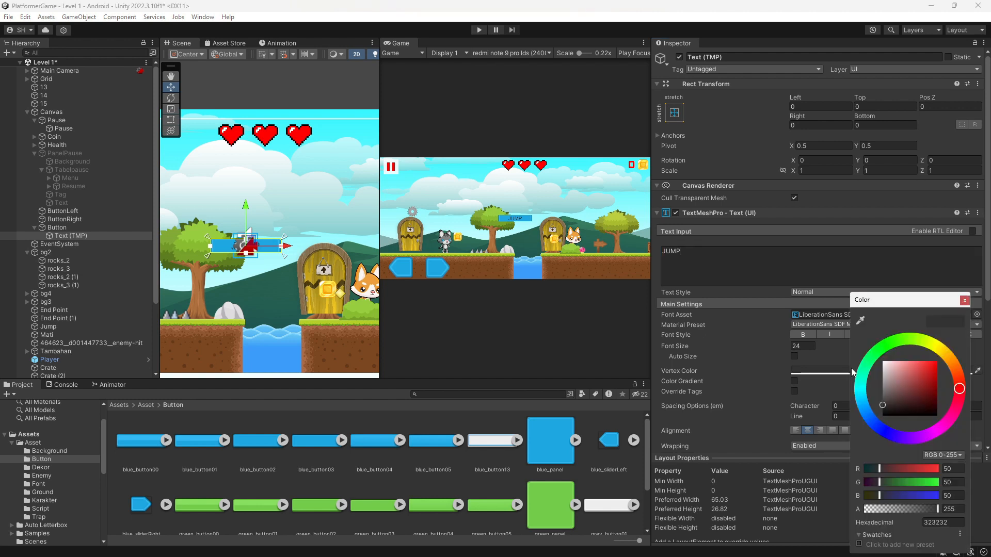
drag(888, 398, 876, 356)
Resize the JUMP button into a near-square about 125 wide and 109 high
scroll(270, 275, up, 3)
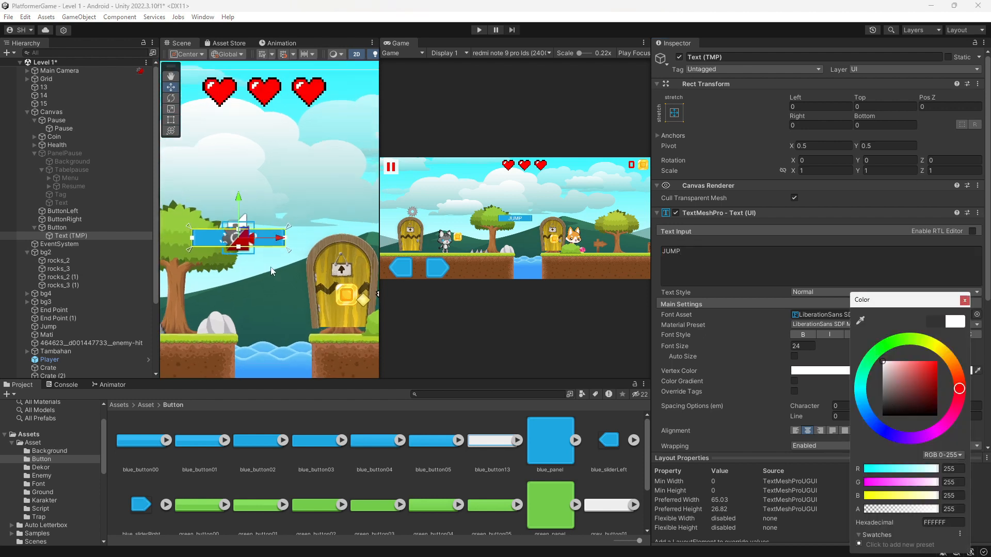
click(171, 120)
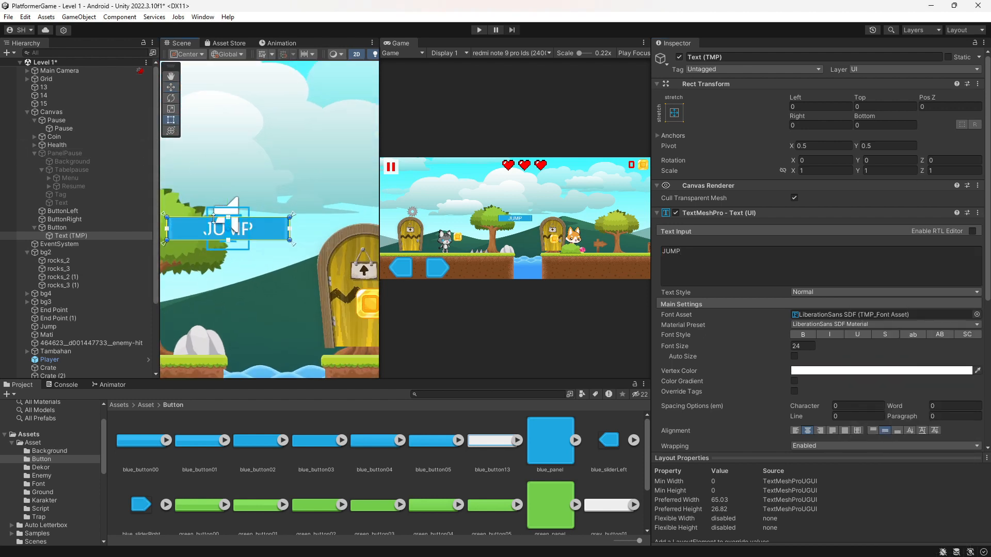
click(81, 228)
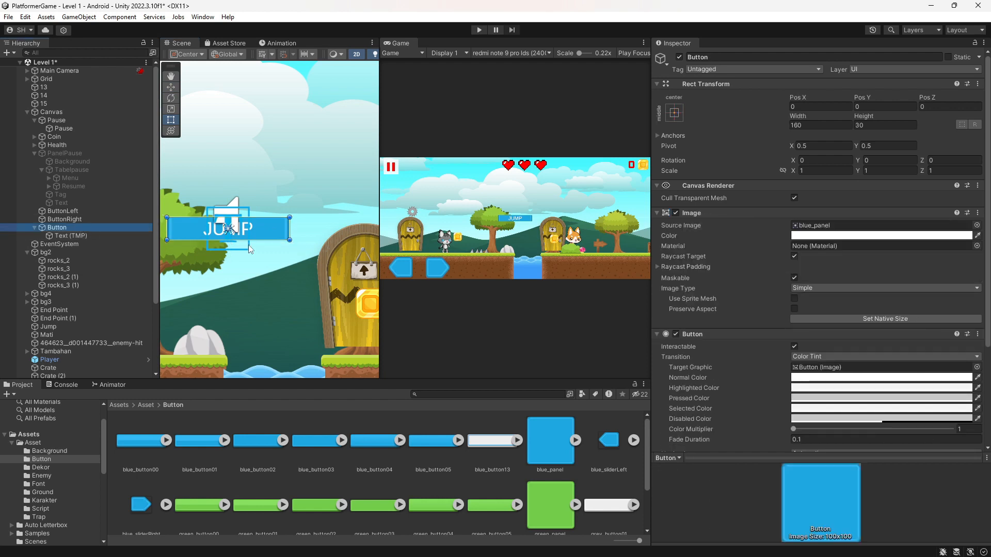
drag(246, 239, 243, 319)
drag(290, 217, 263, 236)
Move the JUMP button to the Canvas's lower-right corner, at about Pos X 533, Pos Y -228
scroll(275, 244, down, 2)
scroll(275, 245, down, 3)
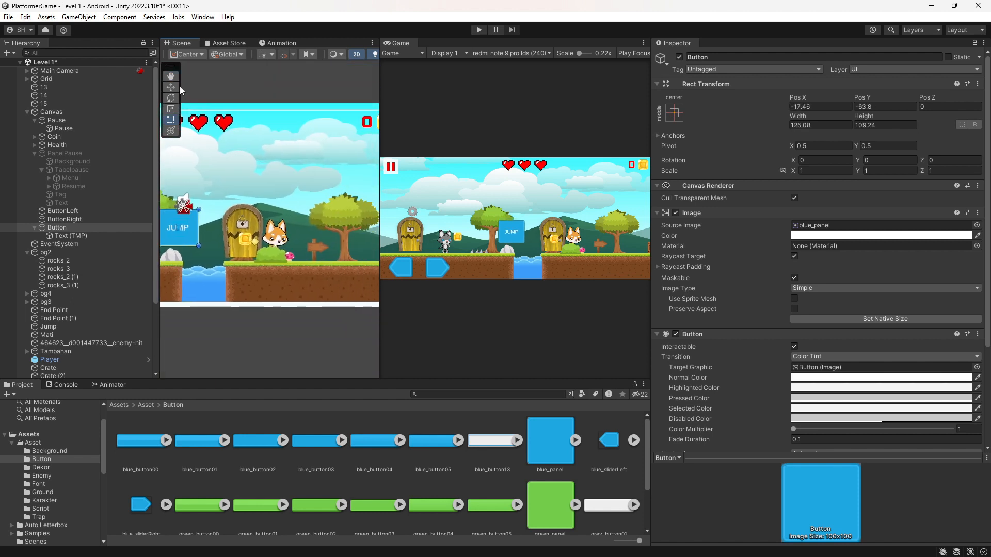
key(w)
drag(191, 226, 369, 281)
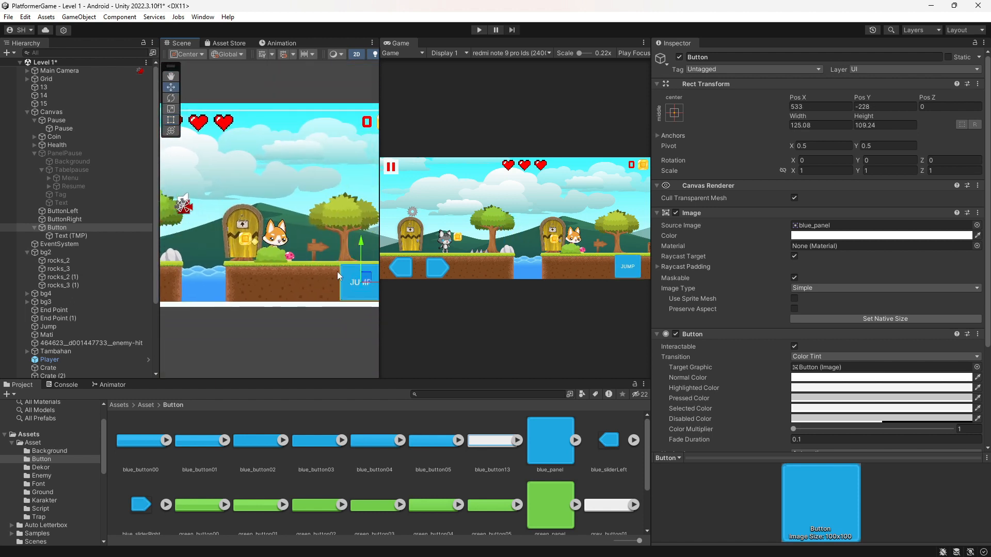
Shrink the JUMP button from its upper-right corner to about 111 wide and 100 high
middle_drag(337, 272, 246, 262)
scroll(260, 252, up, 4)
click(170, 119)
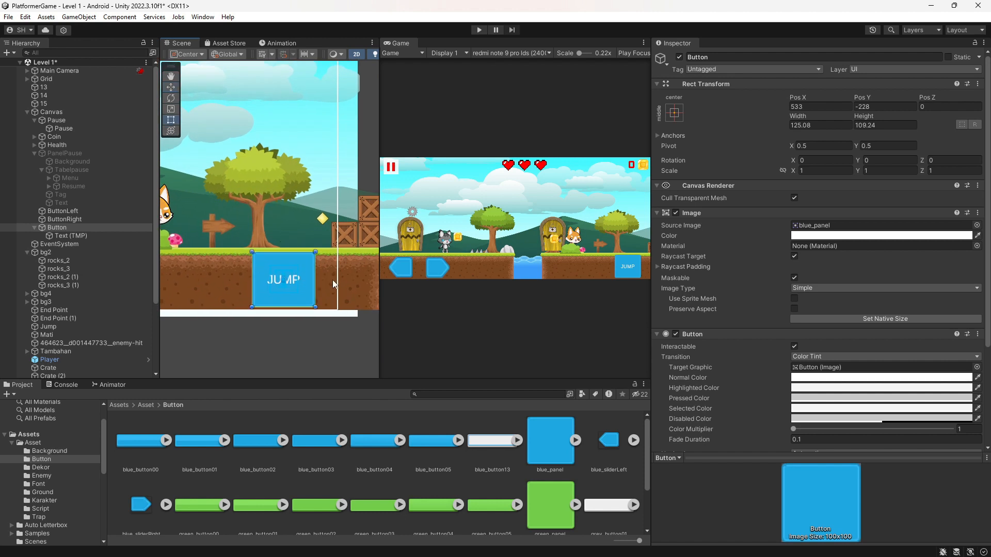
drag(315, 253, 308, 259)
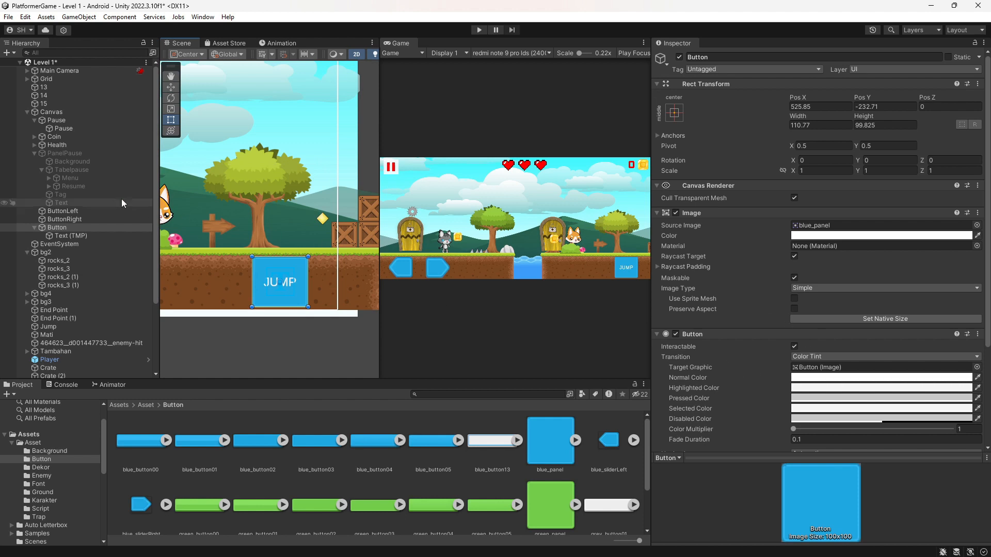
Set the JUMP label's font size to 30 and make it bold
click(77, 236)
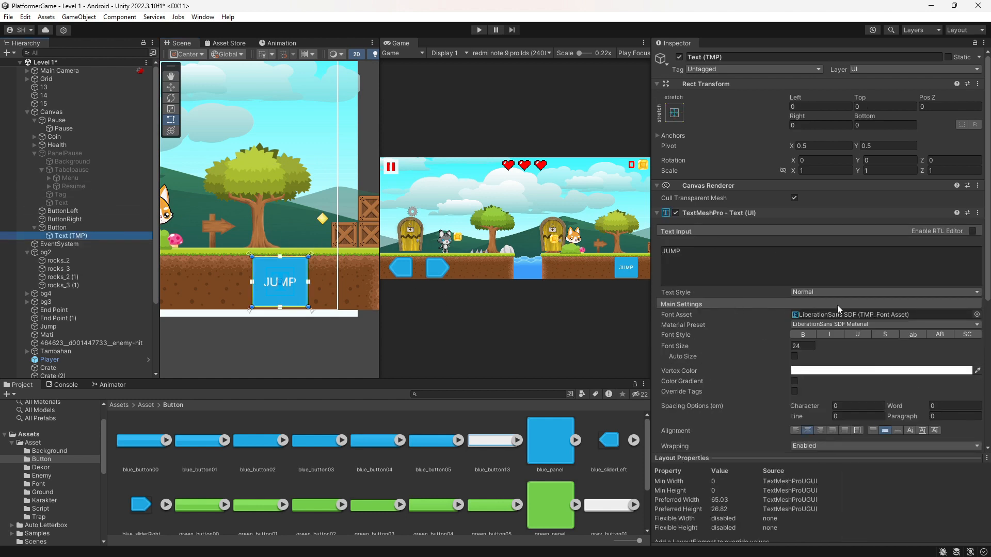
click(797, 346)
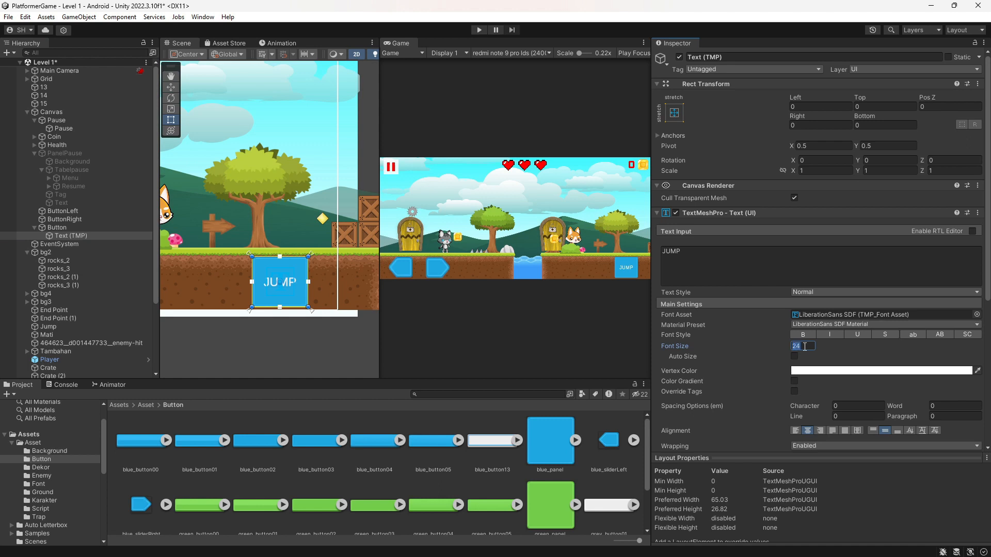
text(30)
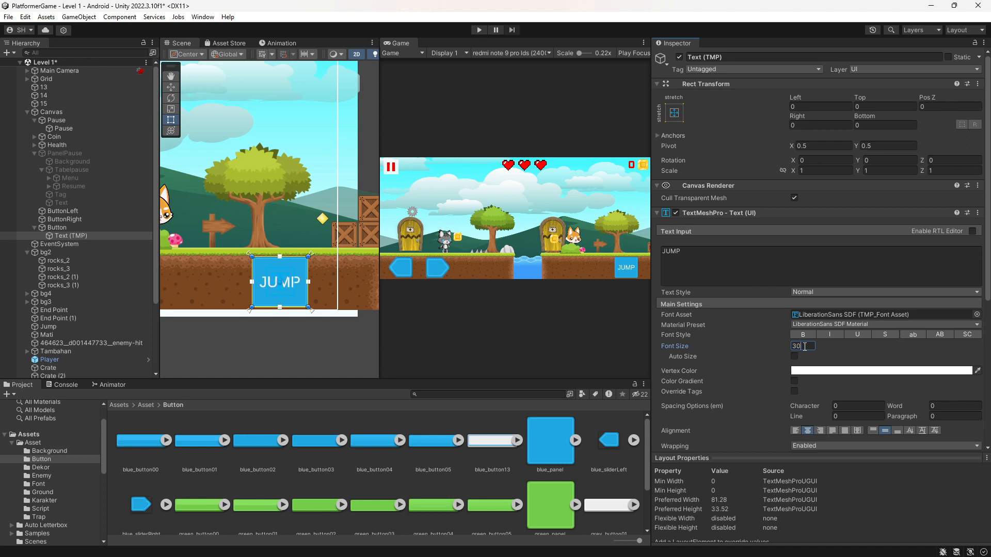
scroll(827, 360, down, 3)
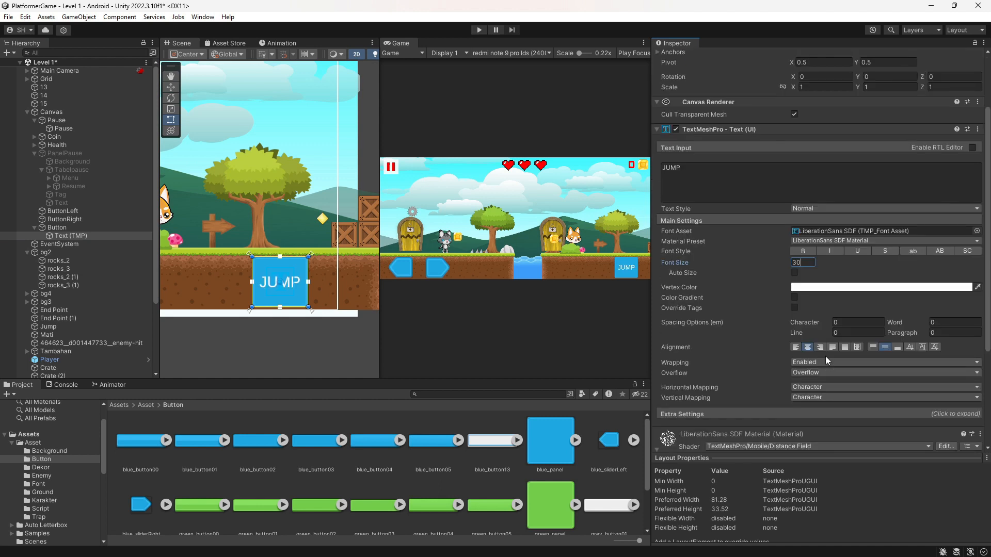
click(803, 251)
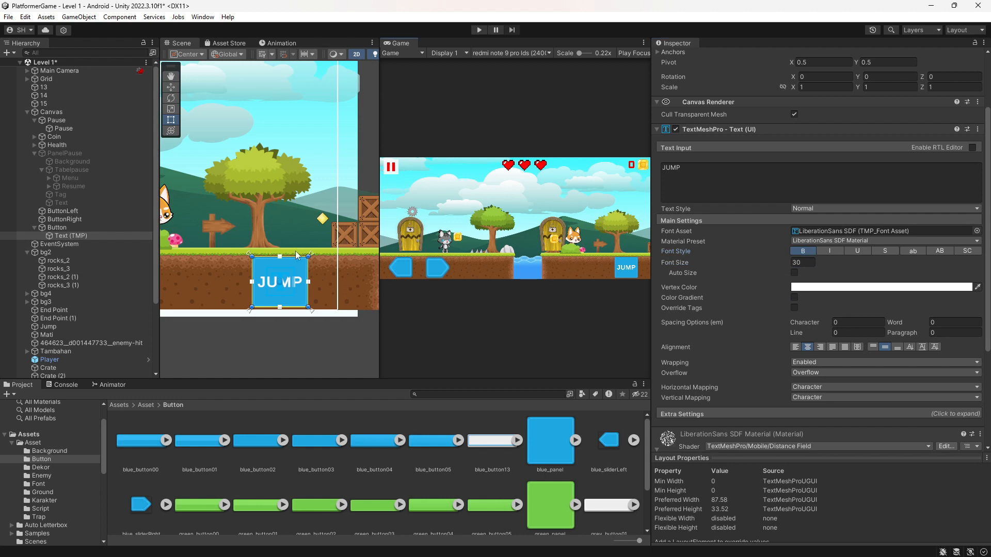
Rename the JUMP button object as ButtonJump
double_click(97, 236)
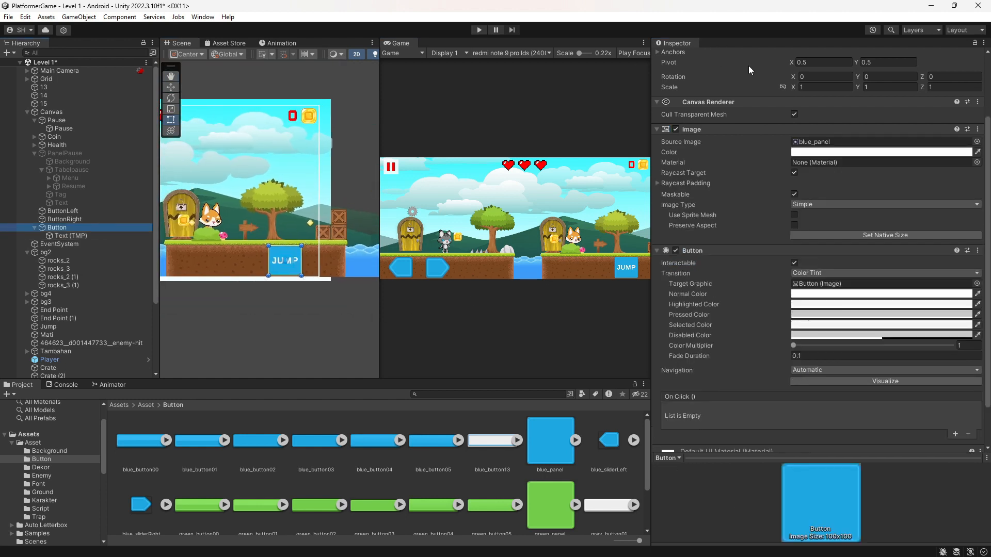
scroll(748, 66, up, 3)
click(727, 57)
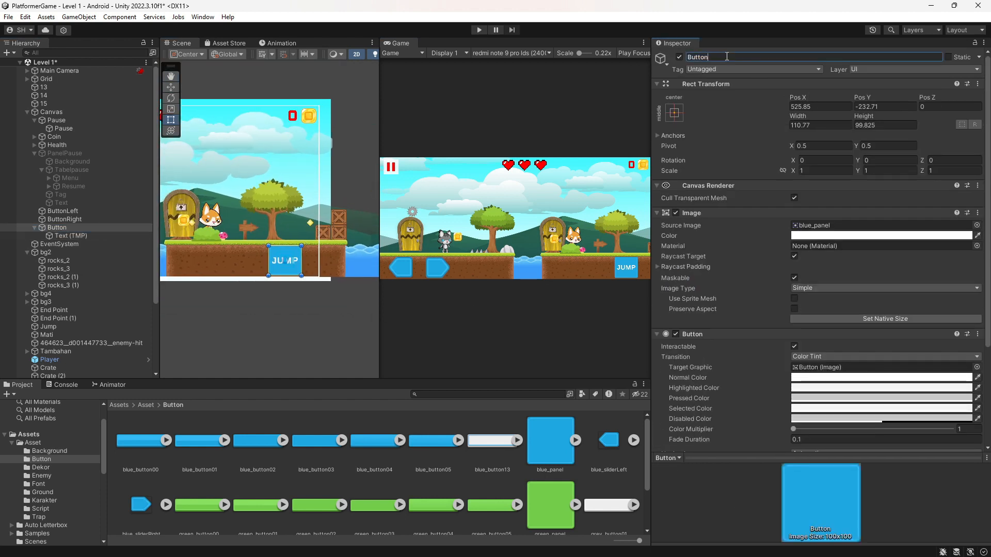
text(jUmp)
Assign ButtonLeft, ButtonRight and ButtonJump to the Left, Right and Jump Button references of the Player's Movement script
scroll(93, 291, down, 3)
click(92, 295)
scroll(782, 285, down, 5)
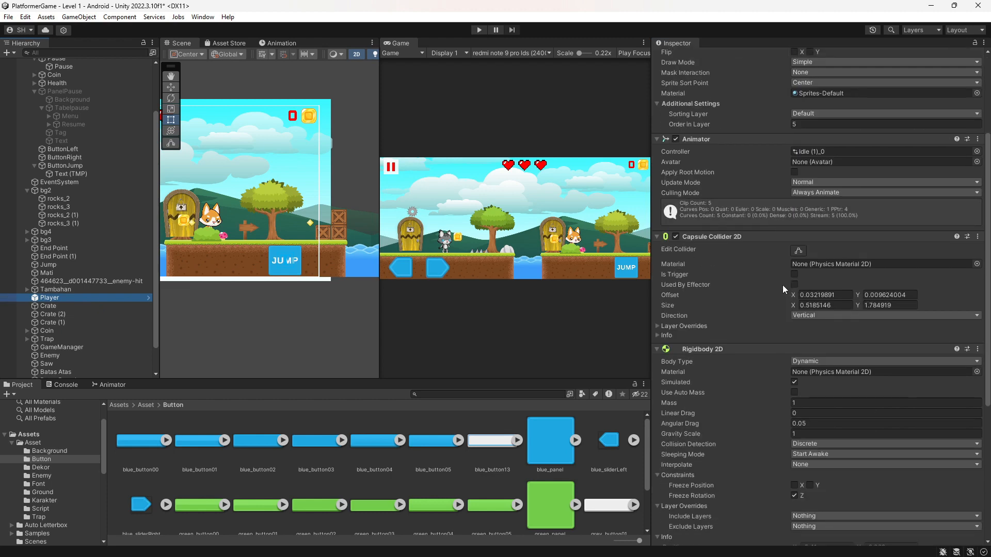
scroll(782, 285, down, 5)
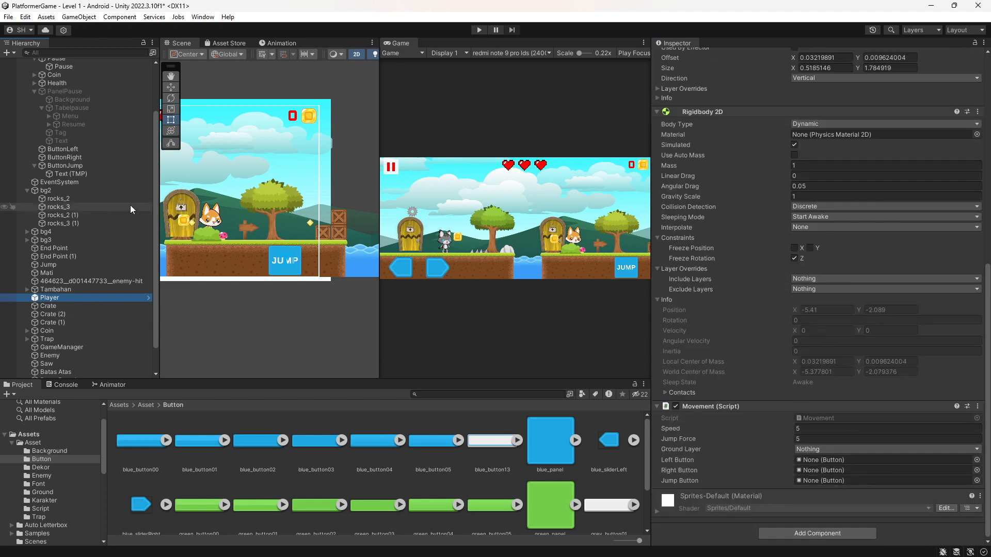
drag(86, 150, 813, 462)
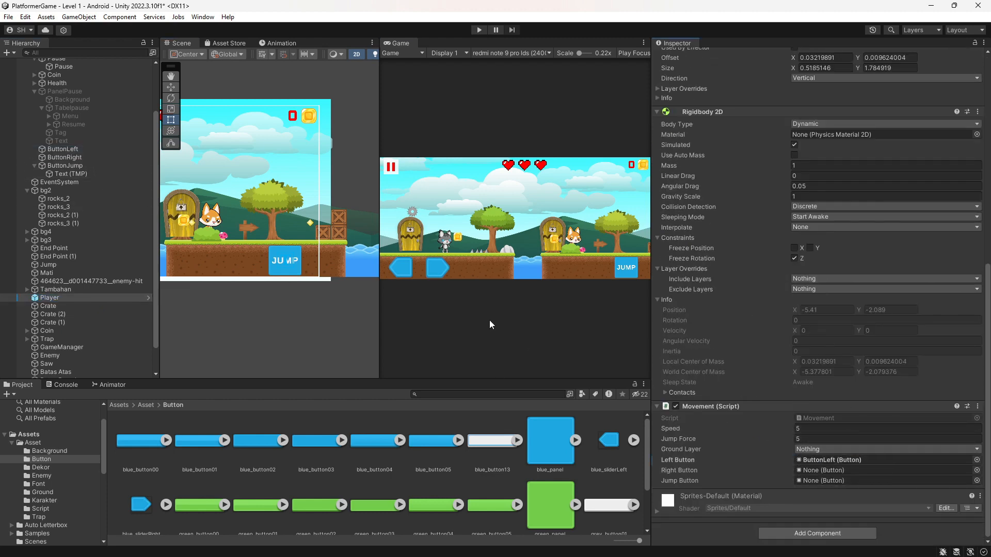
click(64, 156)
drag(63, 154, 811, 470)
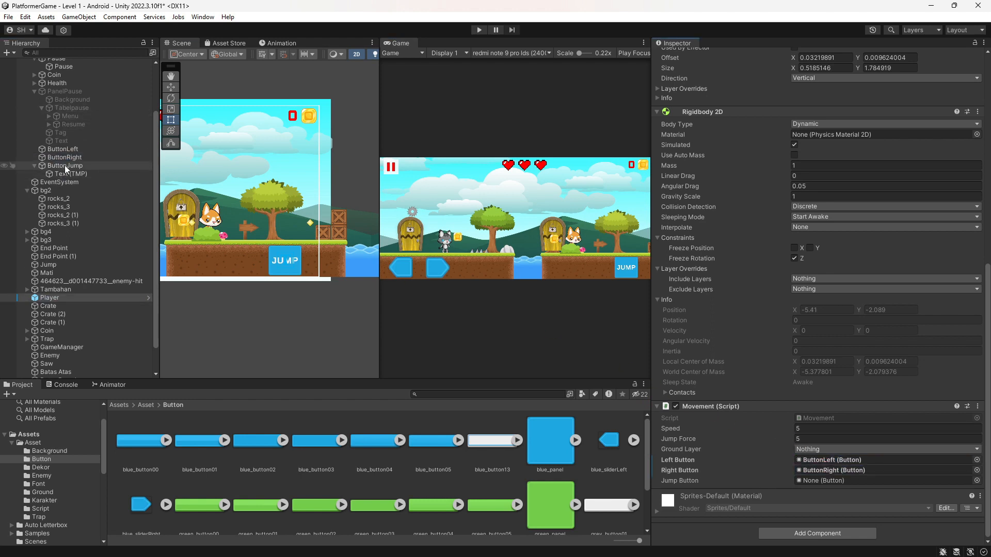
drag(64, 165, 842, 484)
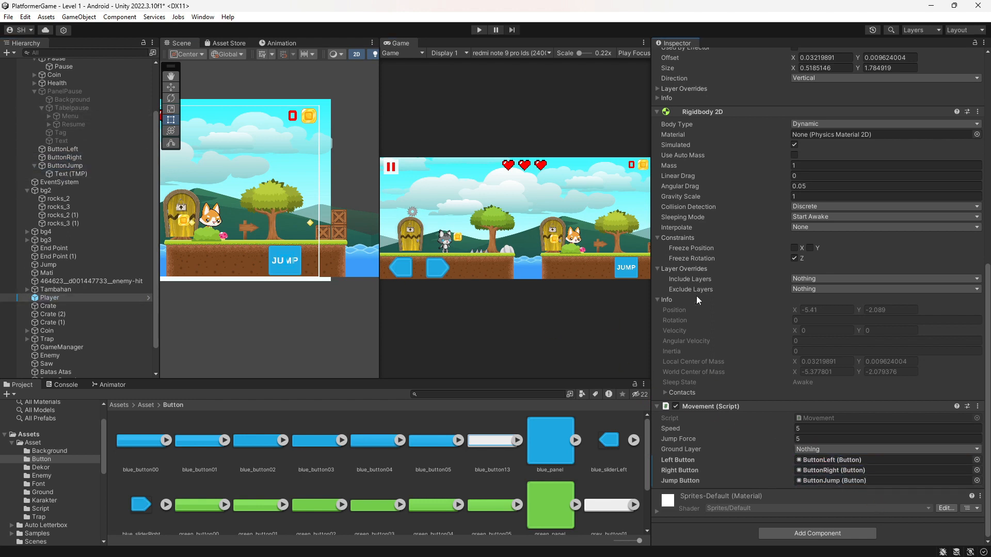
Play-test Level 1 by moving the Player with the on-screen left and right buttons, and stop the game
click(478, 30)
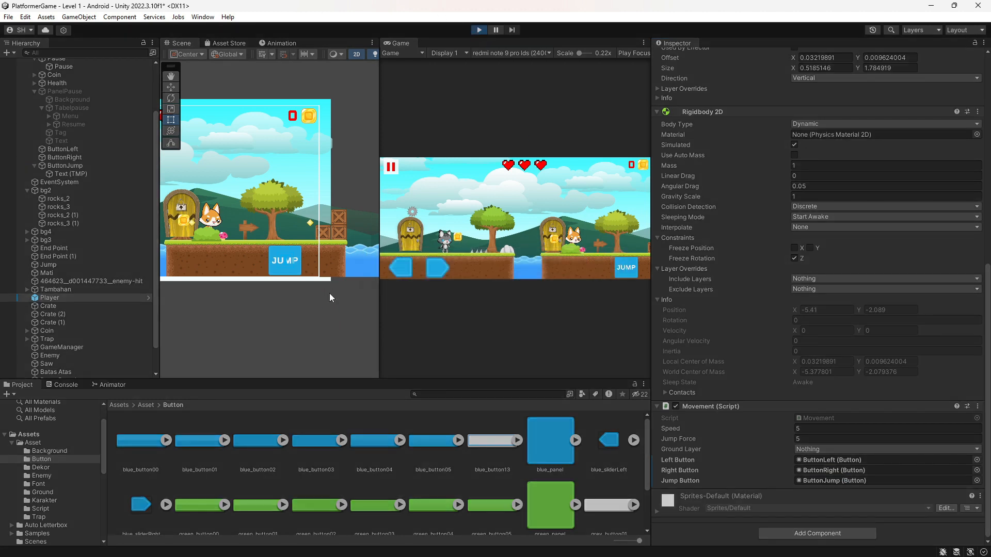
drag(438, 272, 402, 268)
click(435, 268)
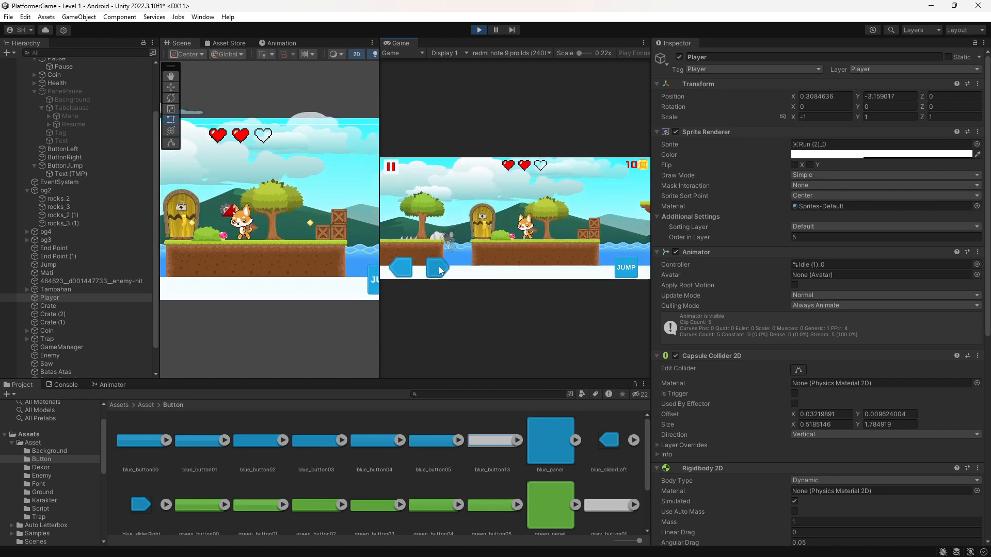
click(480, 31)
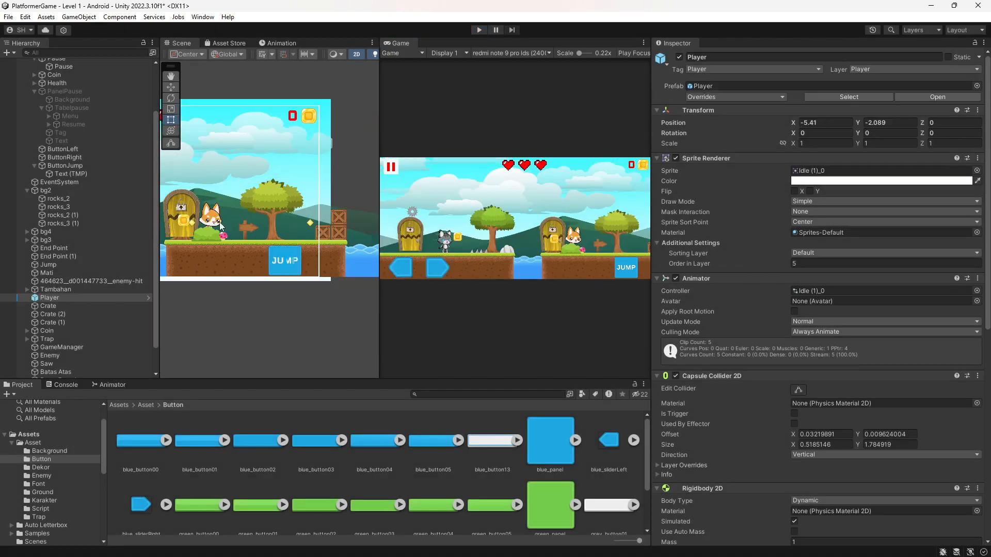
Play-test Level 1 with the on-screen left button, and stop the game
key(ctrl+p)
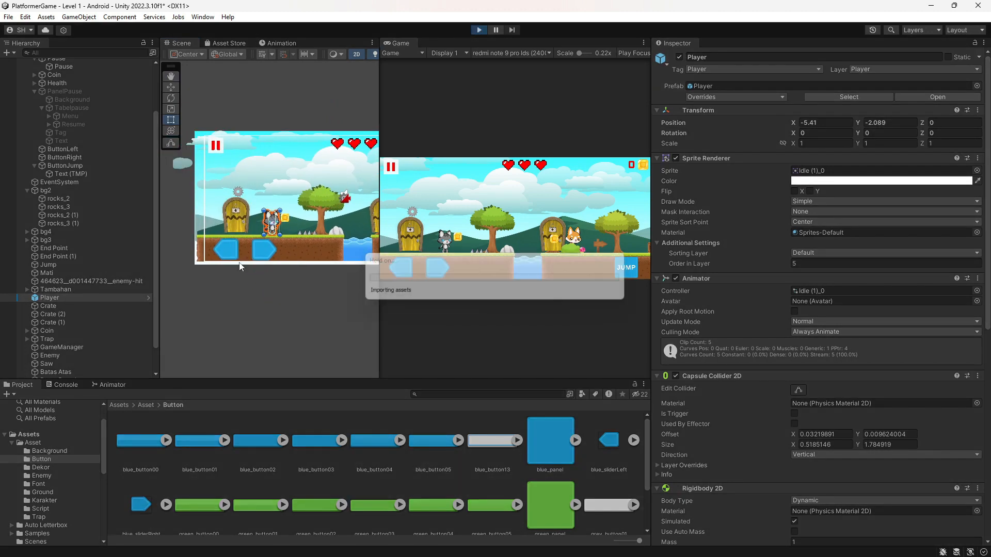
click(229, 252)
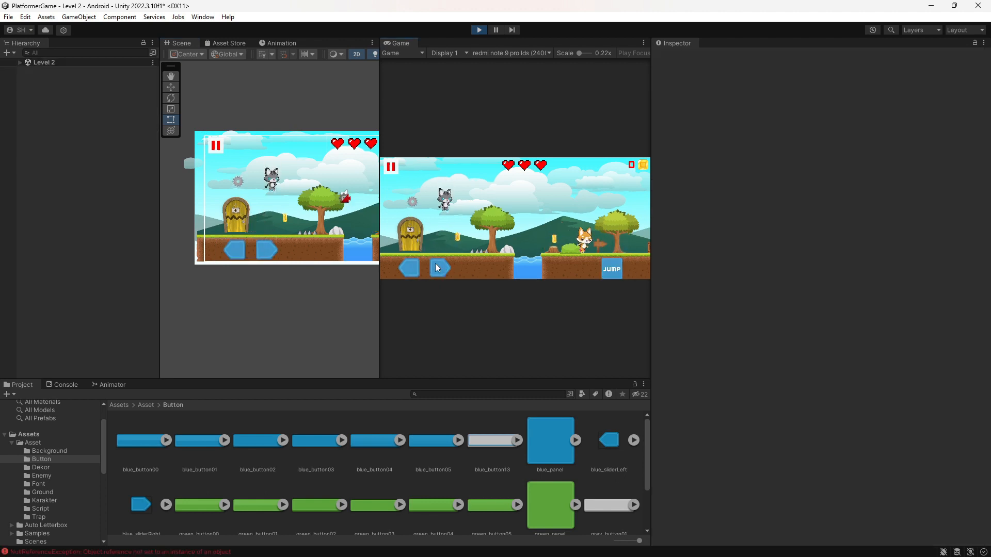
click(480, 31)
Play-test Level 1 again, alternating the on-screen left and right buttons to move the Player, and stop the game
click(480, 30)
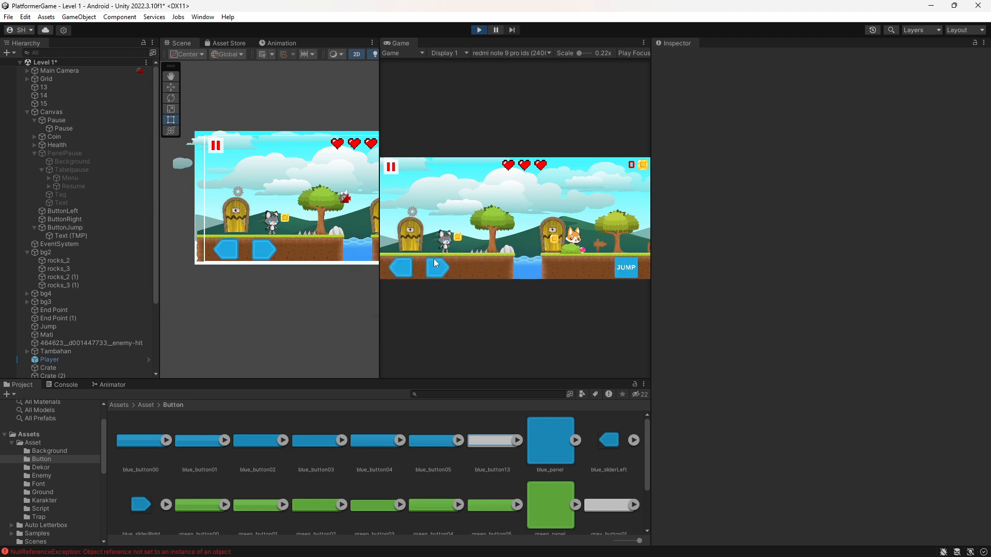
click(395, 265)
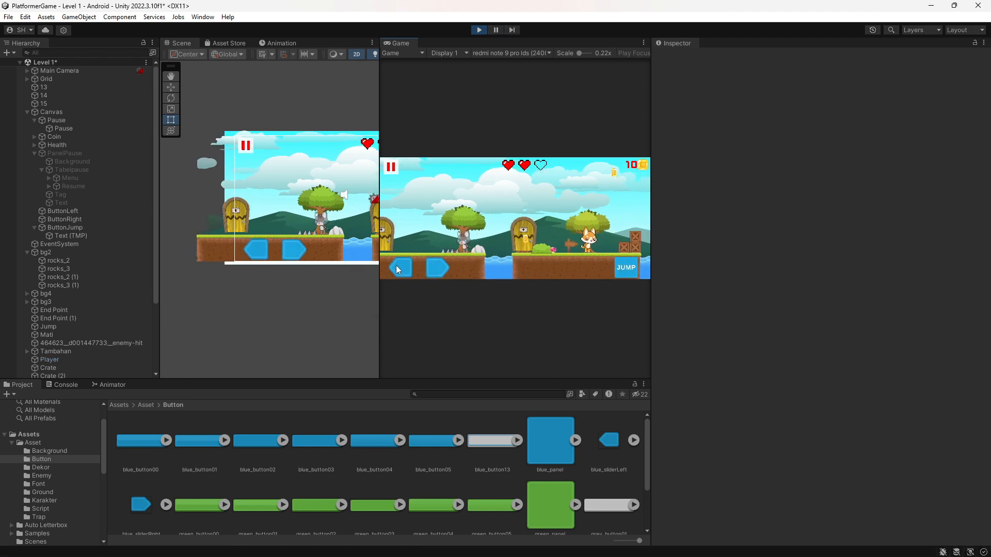
click(438, 269)
click(405, 271)
click(441, 270)
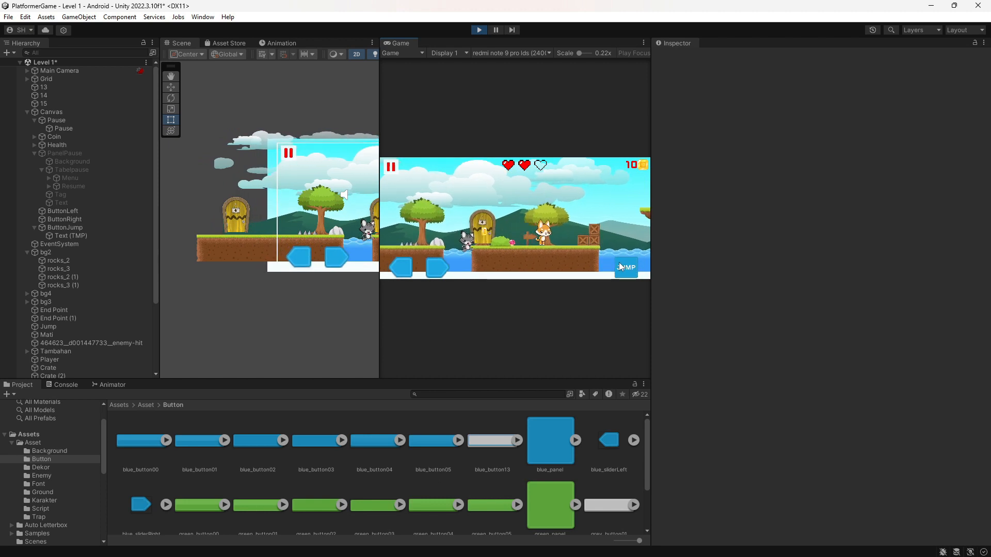
click(400, 273)
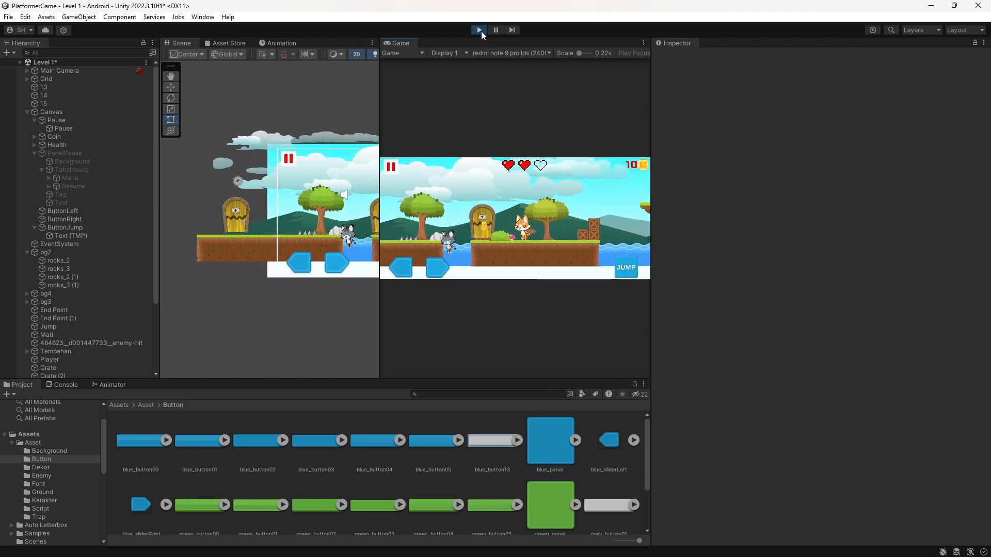
click(479, 30)
Play-test the on-screen JUMP button in Level 1, and stop the game
click(479, 30)
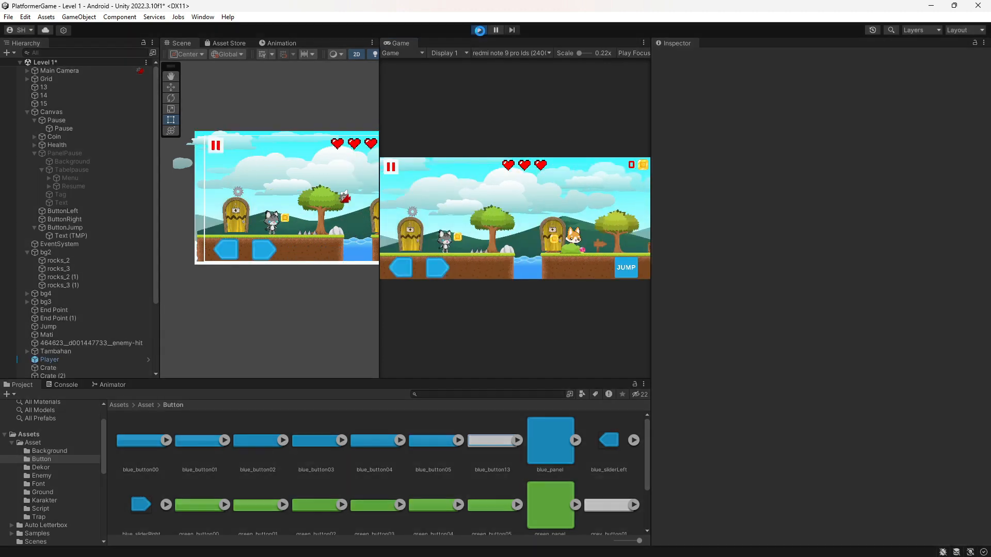
click(626, 272)
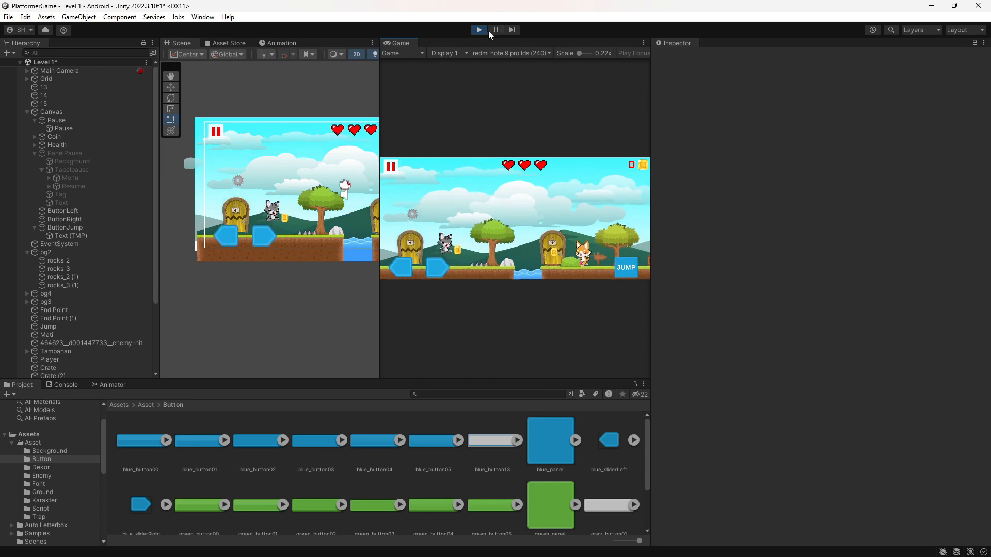
click(479, 30)
Switch to Visual Studio Code and review the button listeners in Movement.cs and the movement functions in Control.cs
mouse_move(556, 548)
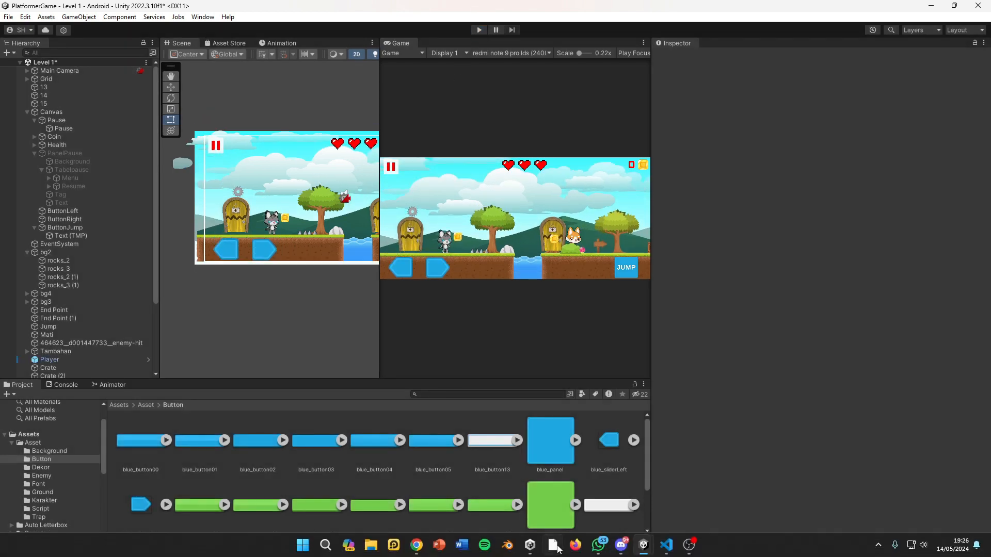
mouse_move(663, 548)
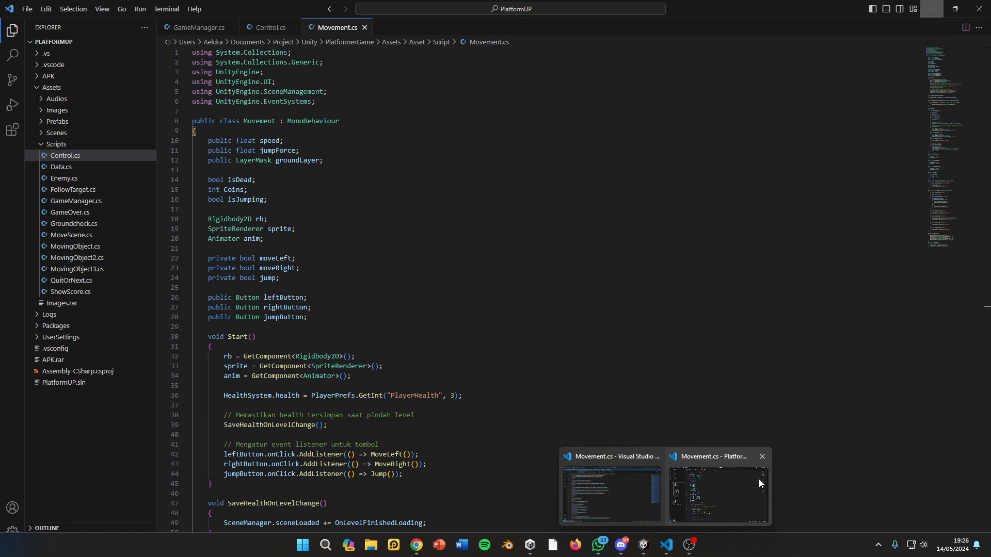
click(749, 477)
scroll(488, 354, down, 8)
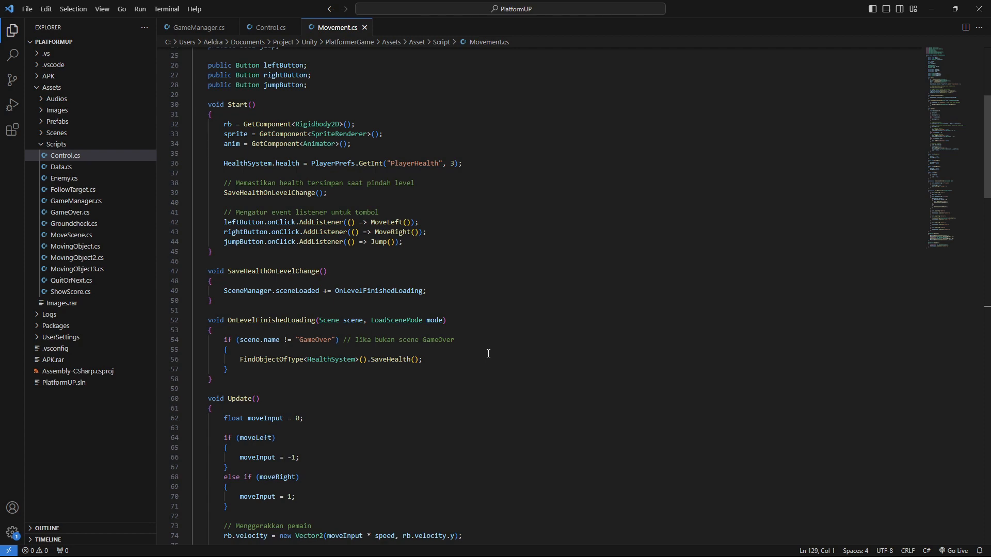
key(ctrl+Tab)
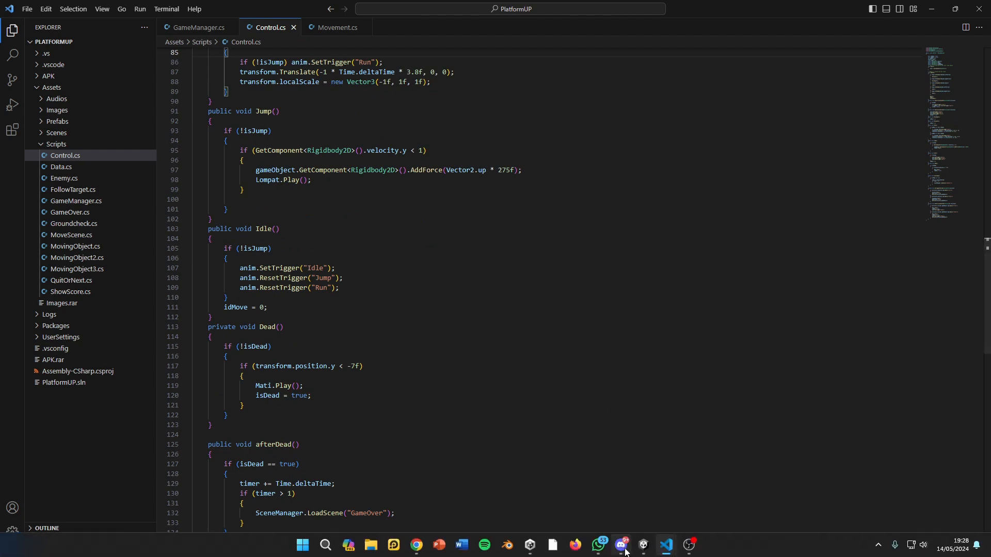
Return to the PlatformerGame project in Unity and add an Event Trigger component to ButtonLeft
mouse_move(638, 551)
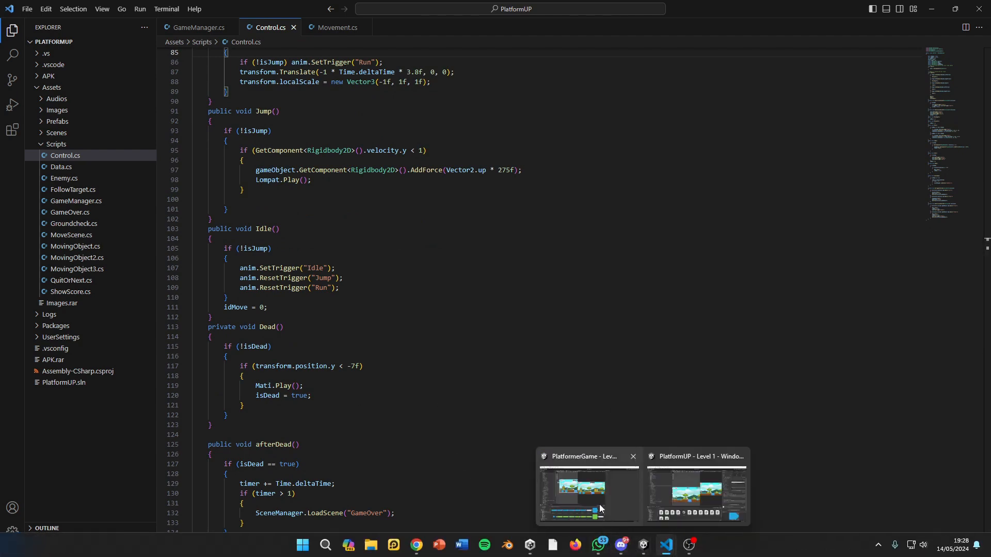
click(589, 493)
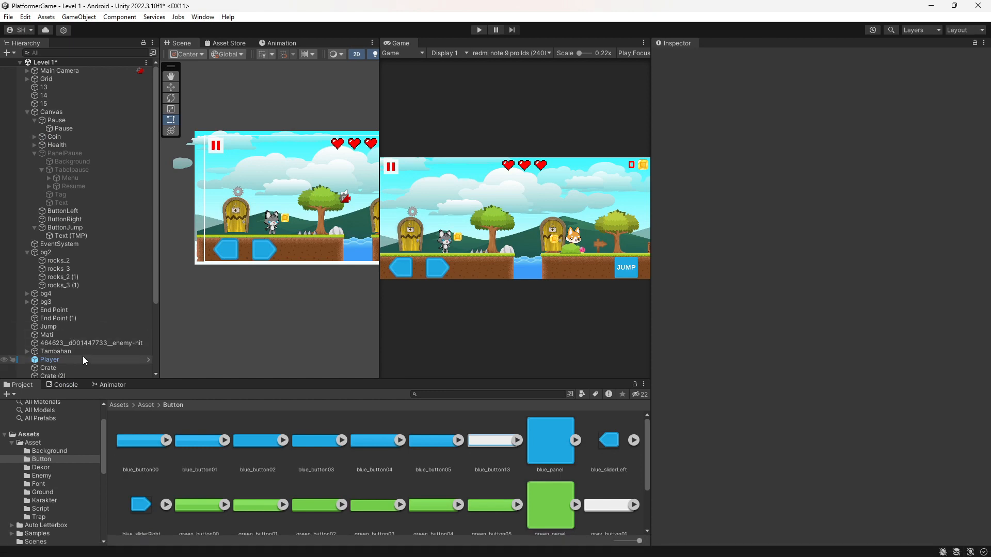
scroll(82, 356, down, 3)
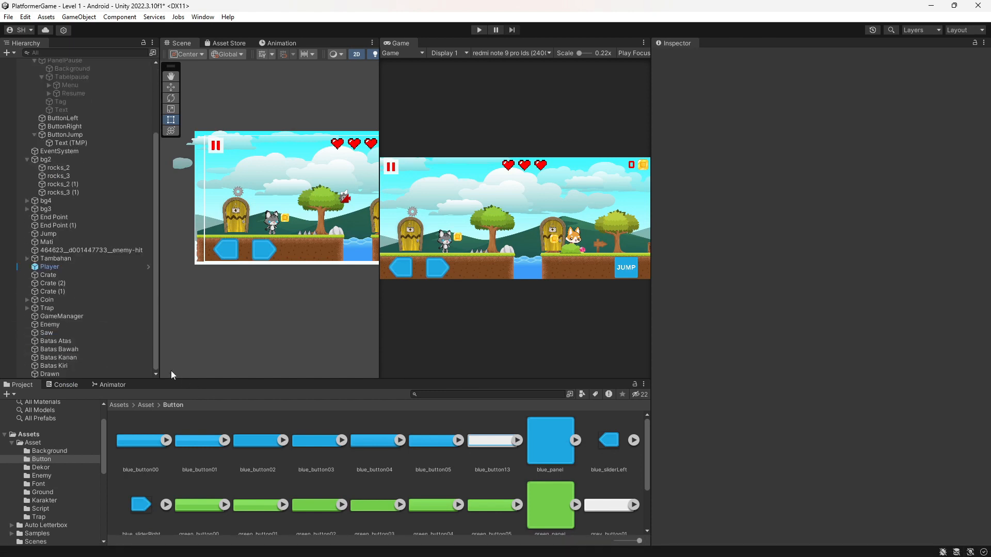
scroll(56, 208, up, 3)
click(82, 212)
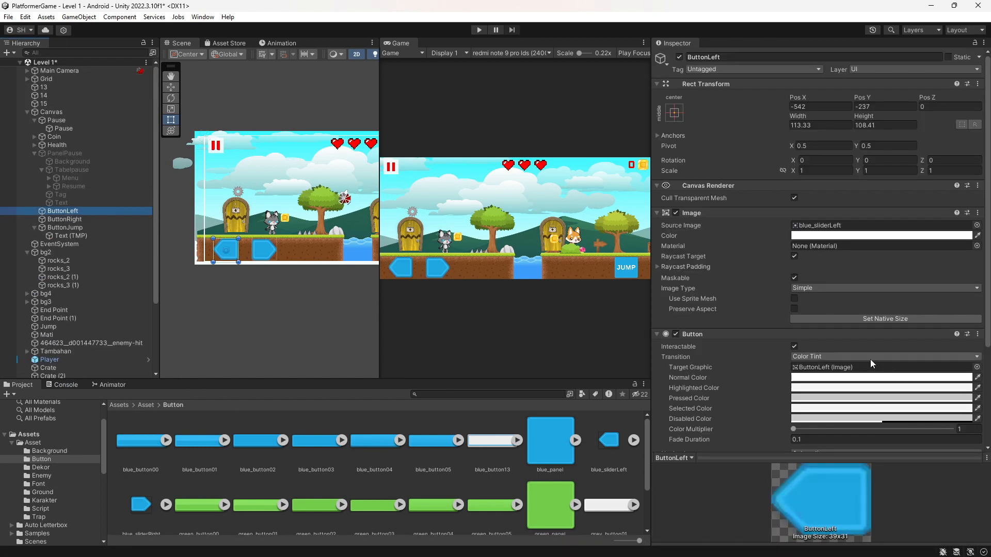
scroll(870, 361, down, 3)
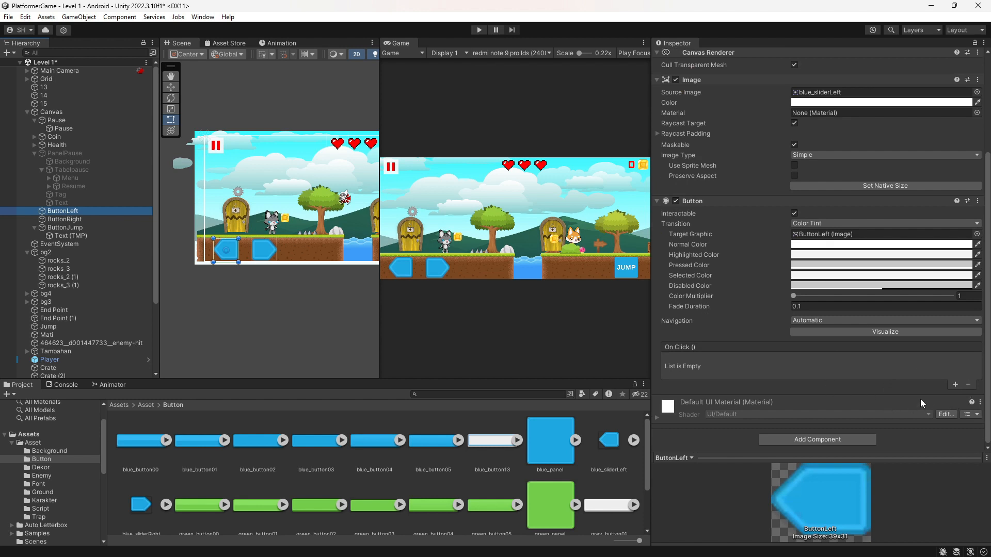
click(863, 436)
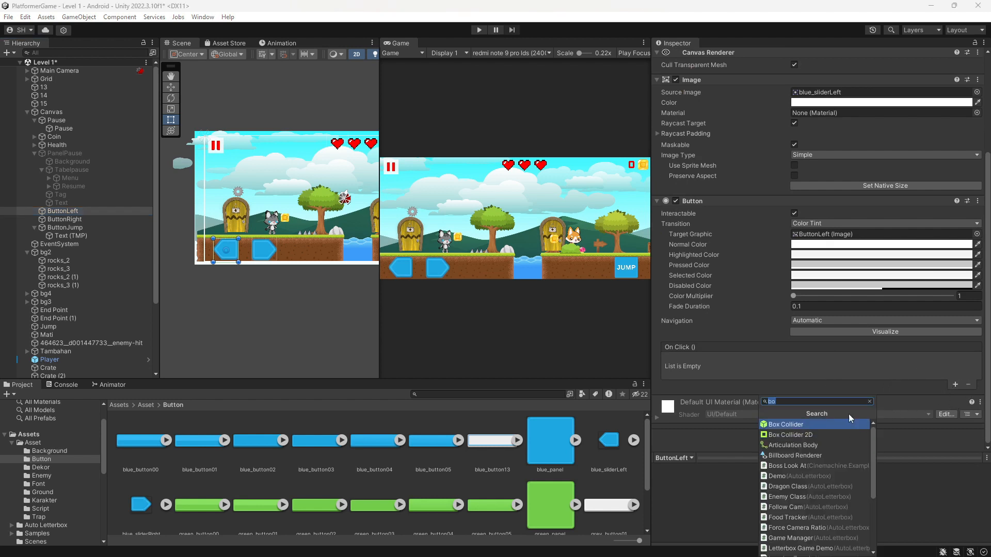
text(eve)
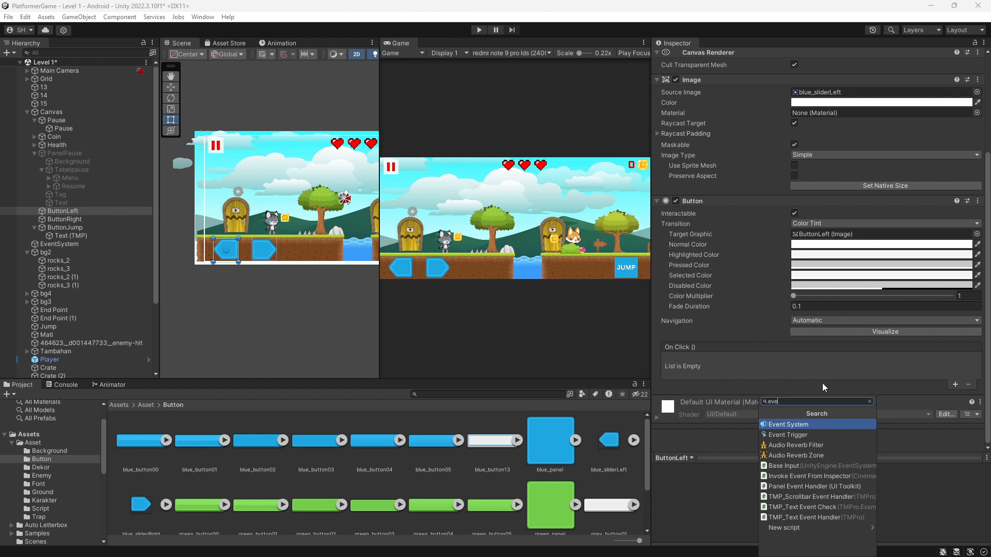
click(818, 435)
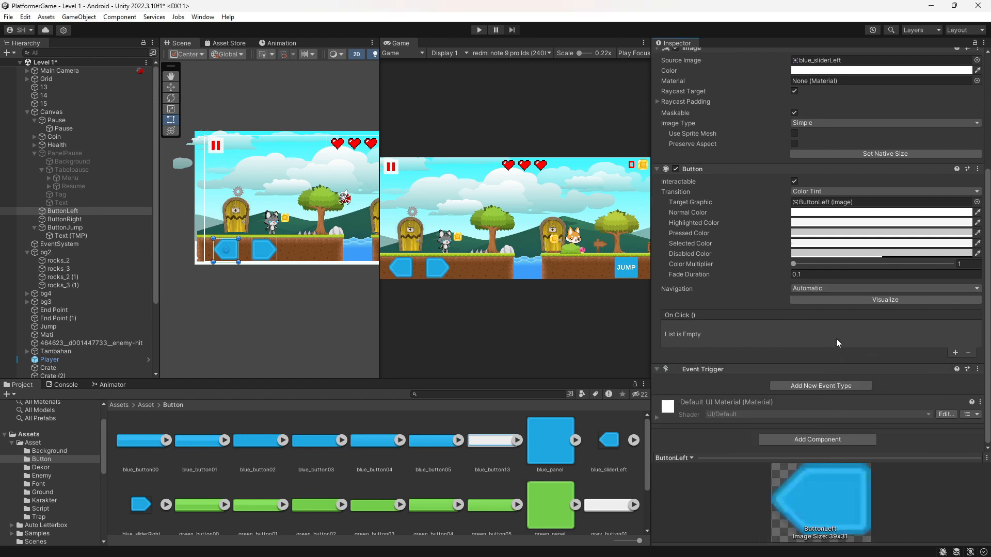
Add a PointerDown event type to ButtonLeft's Event Trigger
click(830, 386)
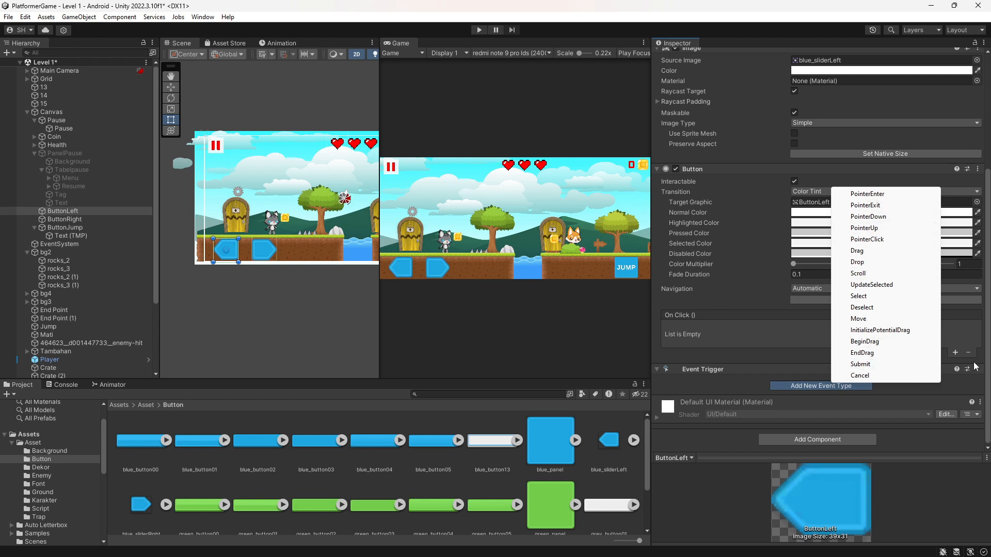
click(971, 347)
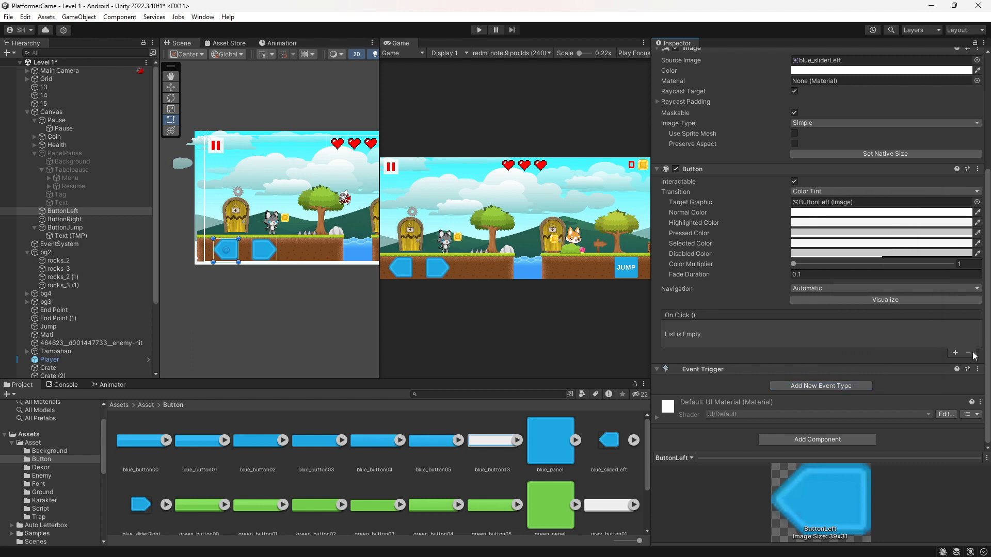
click(846, 386)
click(903, 222)
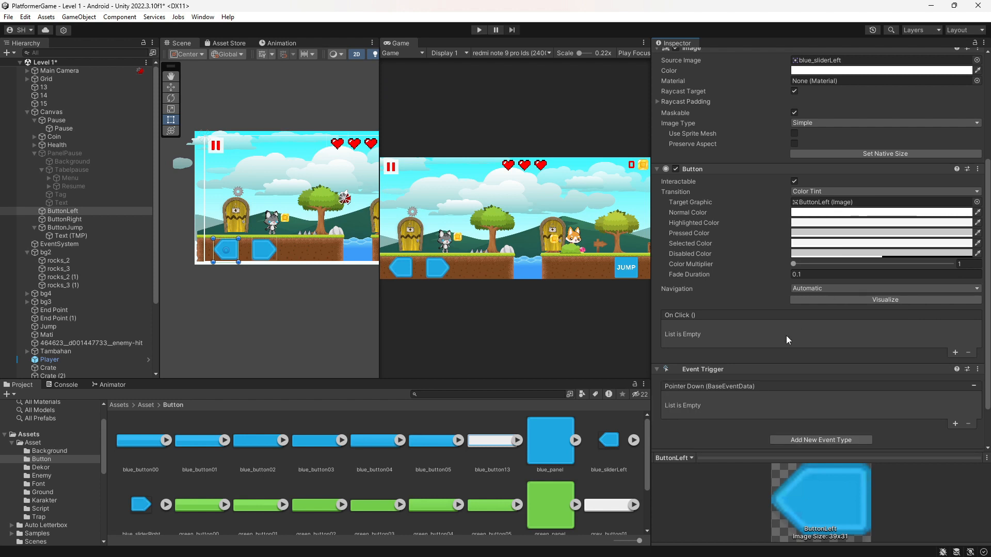
Add an entry to ButtonLeft's Pointer Down event, assign Player as its target object, and open its function choices
scroll(785, 335, down, 3)
click(956, 369)
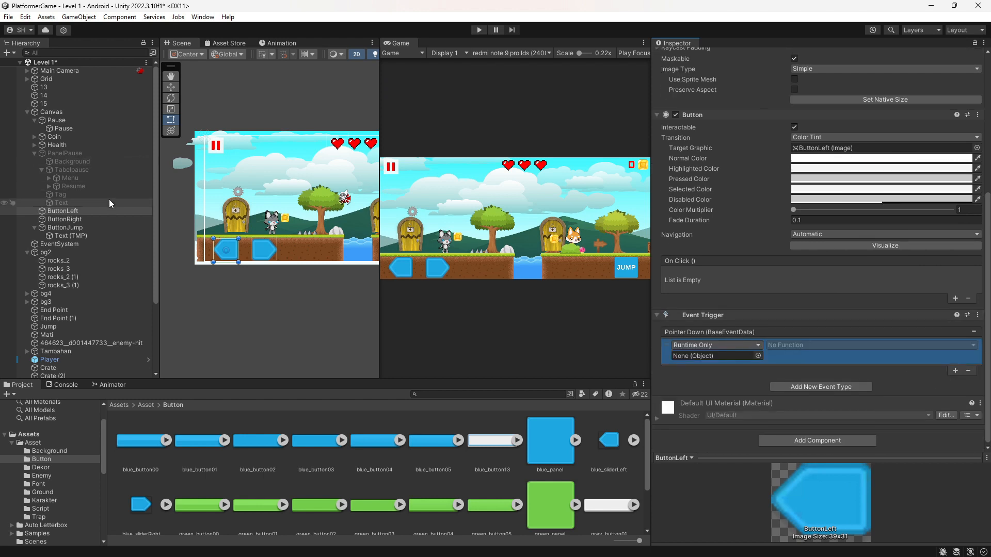
scroll(119, 253, down, 3)
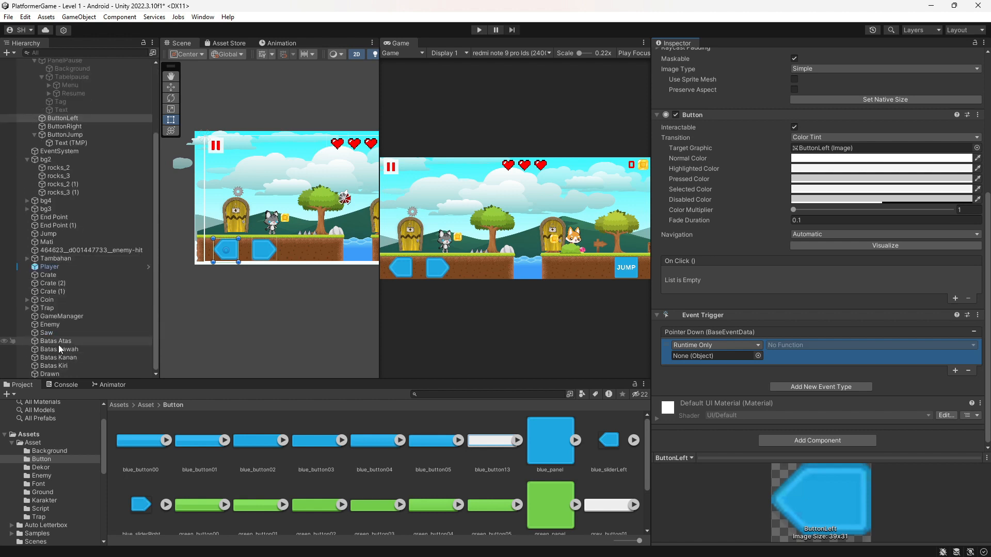
drag(57, 267, 694, 357)
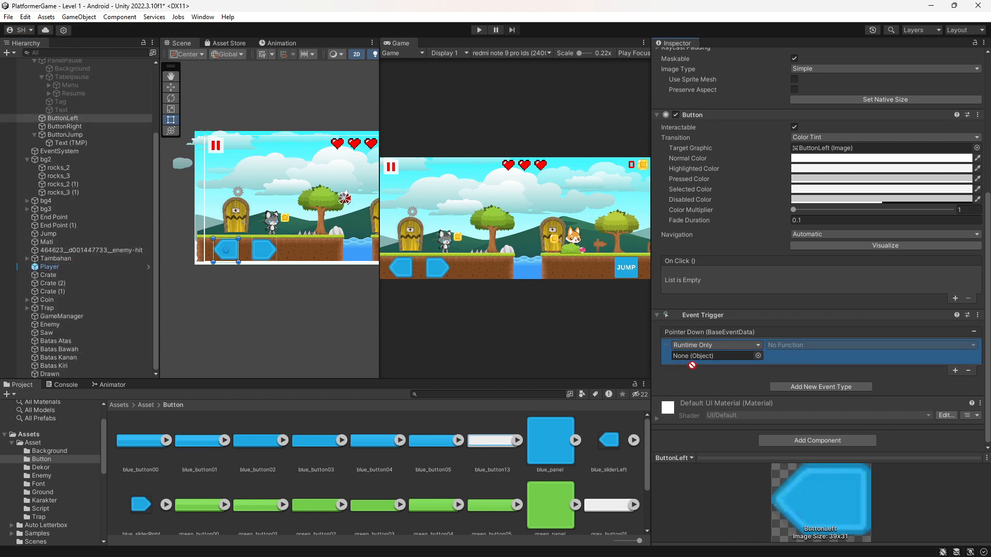
click(850, 346)
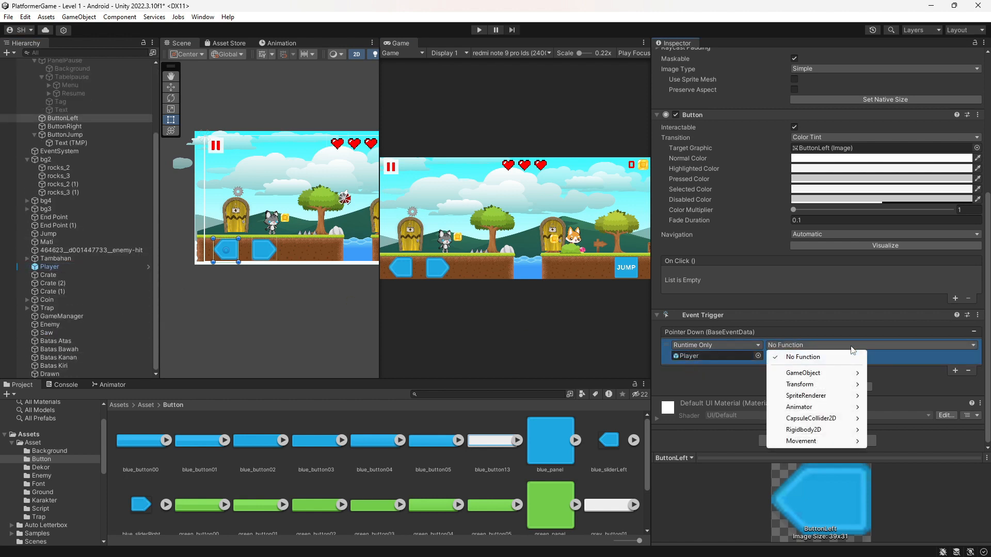
click(903, 374)
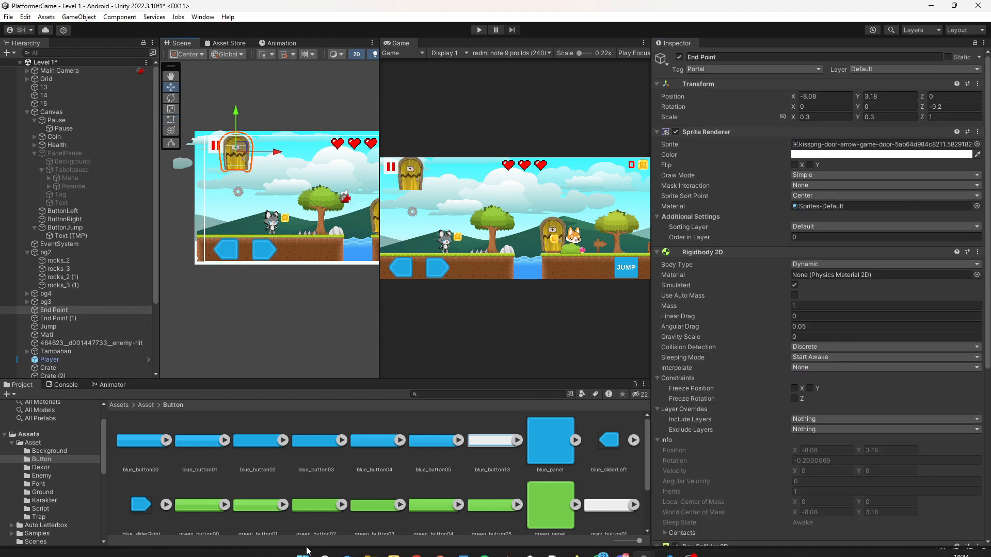
Move the End Point door straight down to Y -1.4
drag(235, 122, 236, 181)
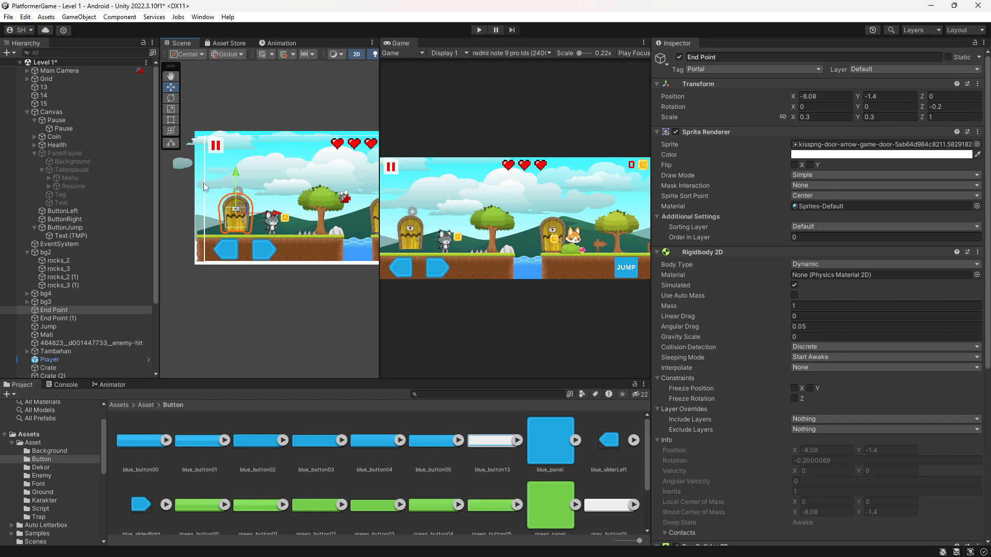
Check the components and On Click events of ButtonRight, ButtonLeft and ButtonJump
click(107, 220)
scroll(779, 279, down, 8)
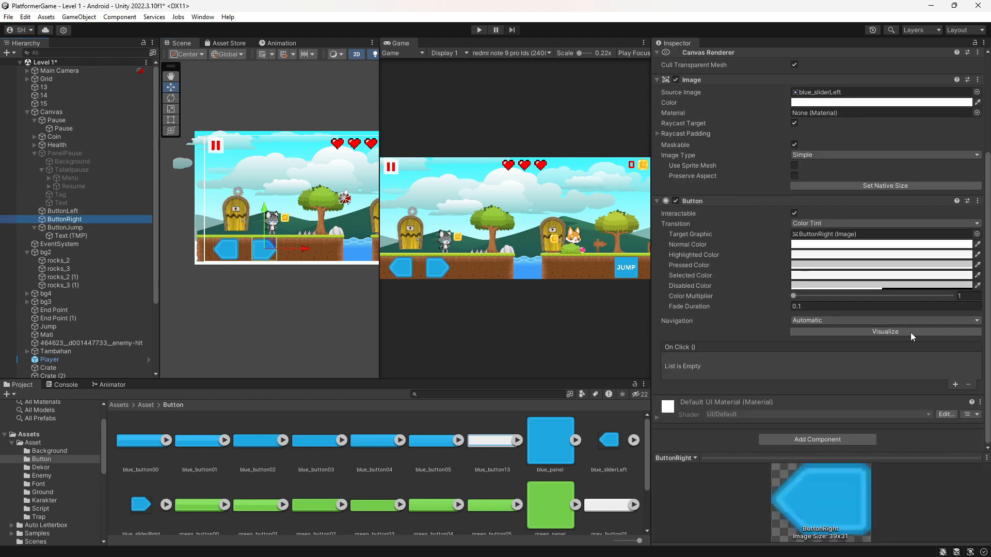
click(123, 229)
click(120, 219)
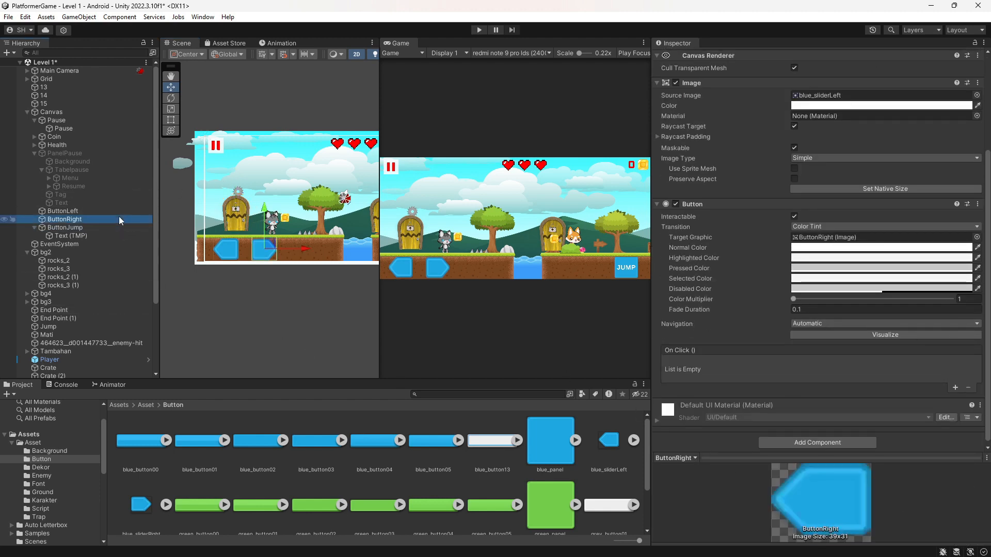
click(117, 211)
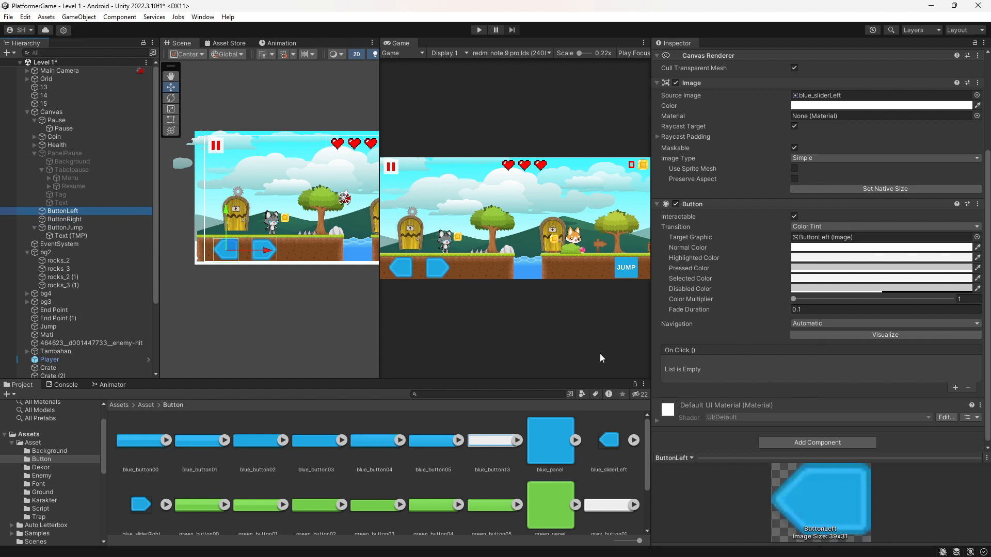
click(97, 226)
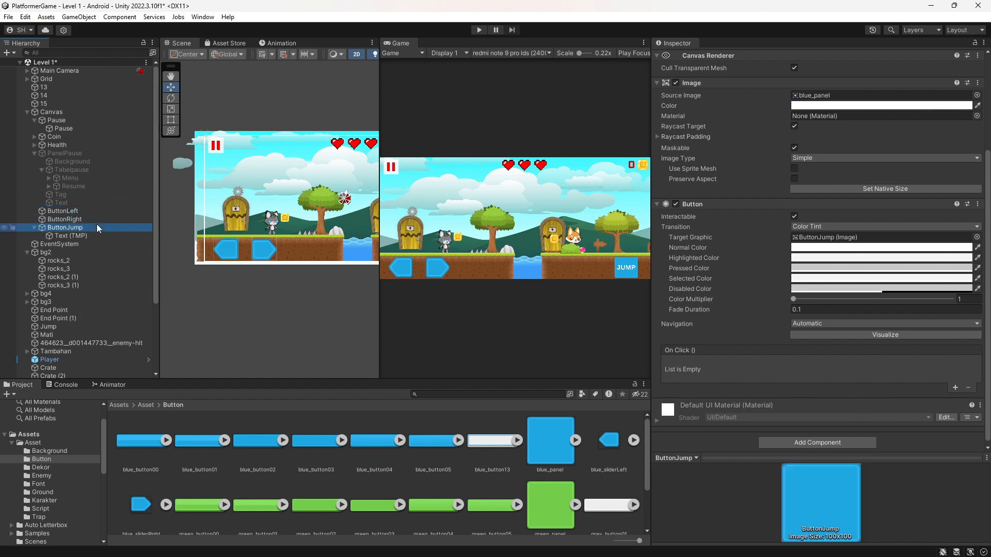
Switch to Movement.cs in Visual Studio Code, maximize the window and examine the AddEventTrigger calls for the three buttons in Start
mouse_move(666, 545)
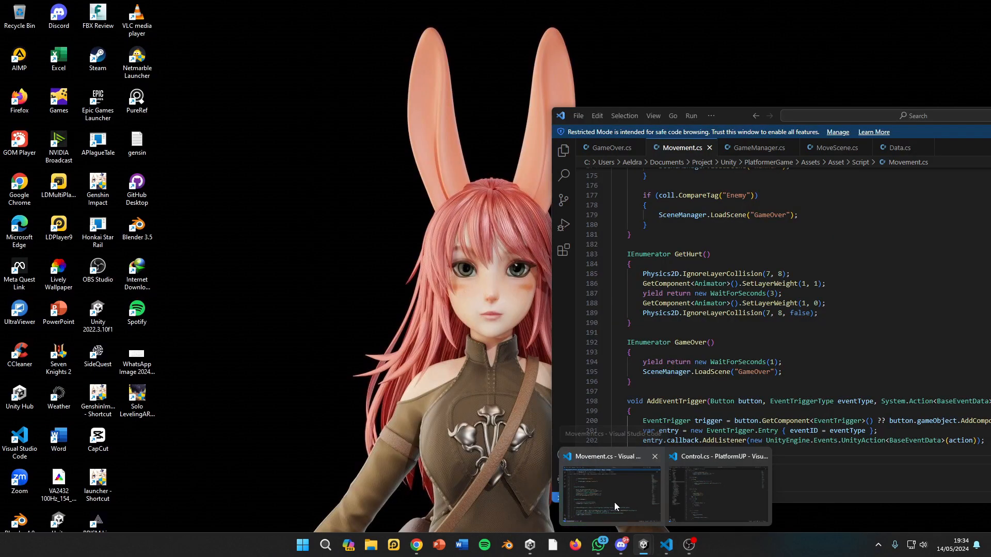
click(614, 503)
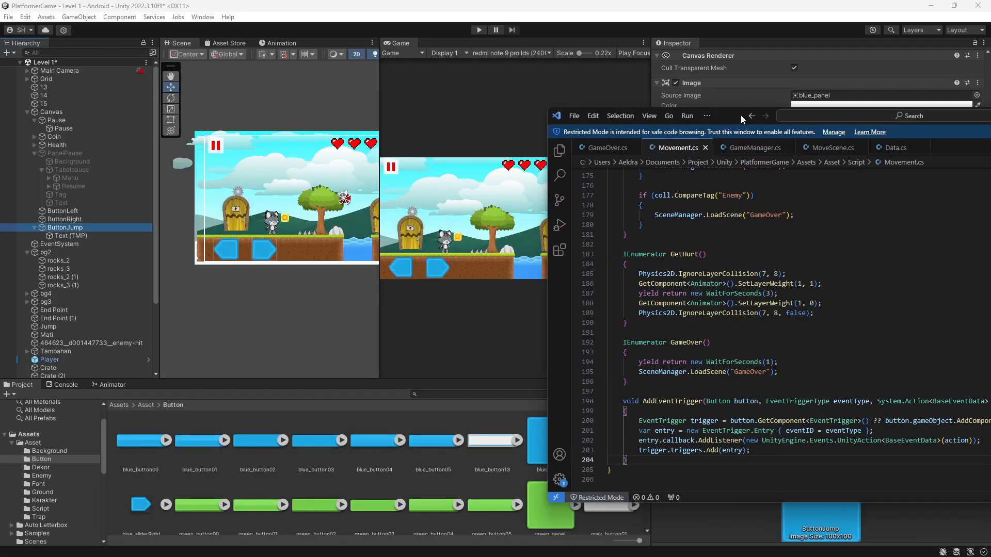
drag(740, 116, 516, 76)
click(982, 77)
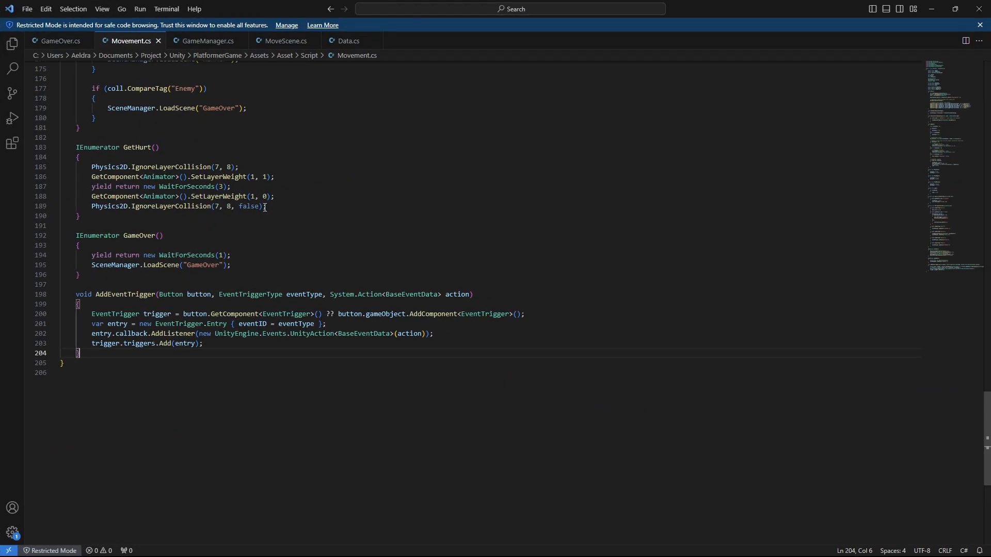
scroll(184, 305, up, 20)
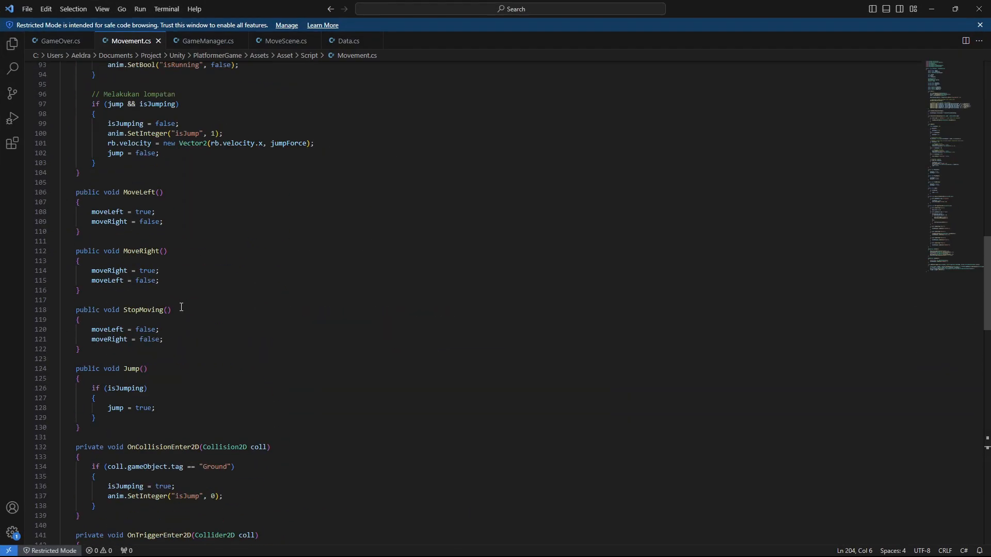
scroll(180, 309, up, 17)
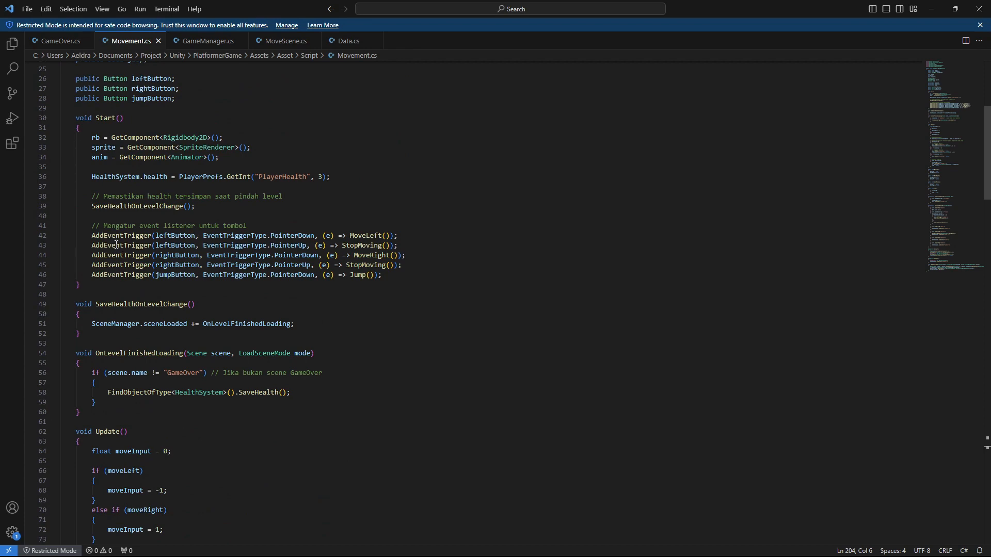
drag(89, 237, 404, 272)
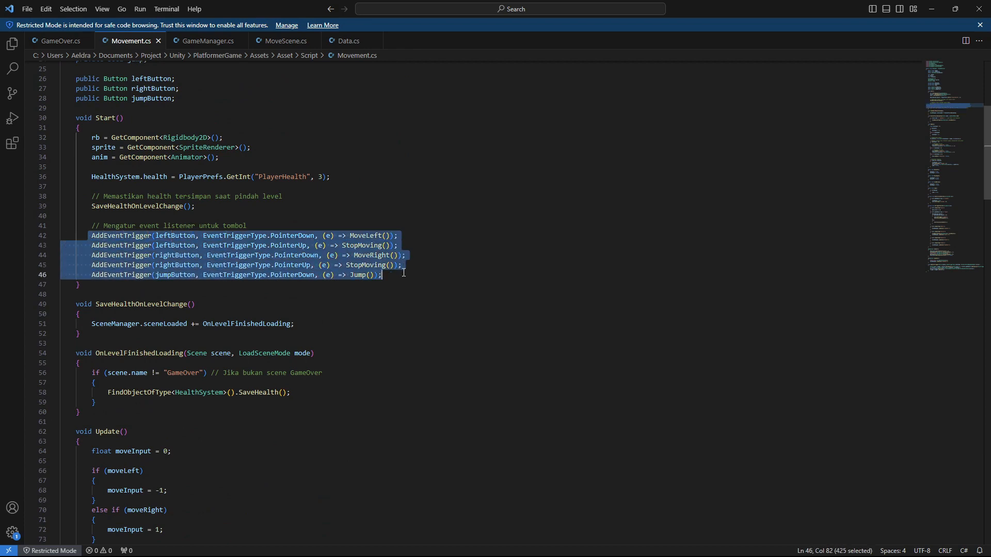
Examine the AddEventTrigger method at the end of the Movement script, then return to Unity
scroll(145, 194, down, 20)
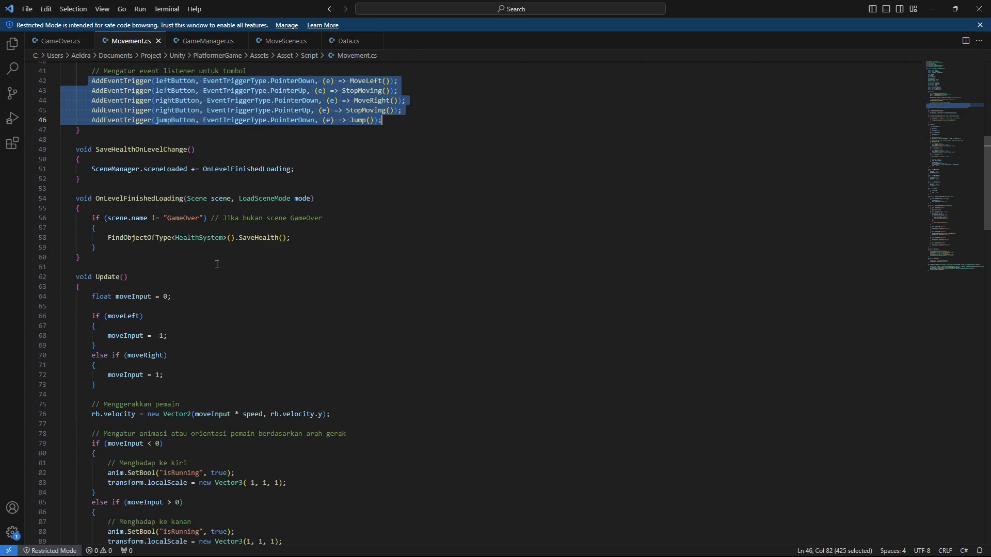
scroll(145, 305, up, 3)
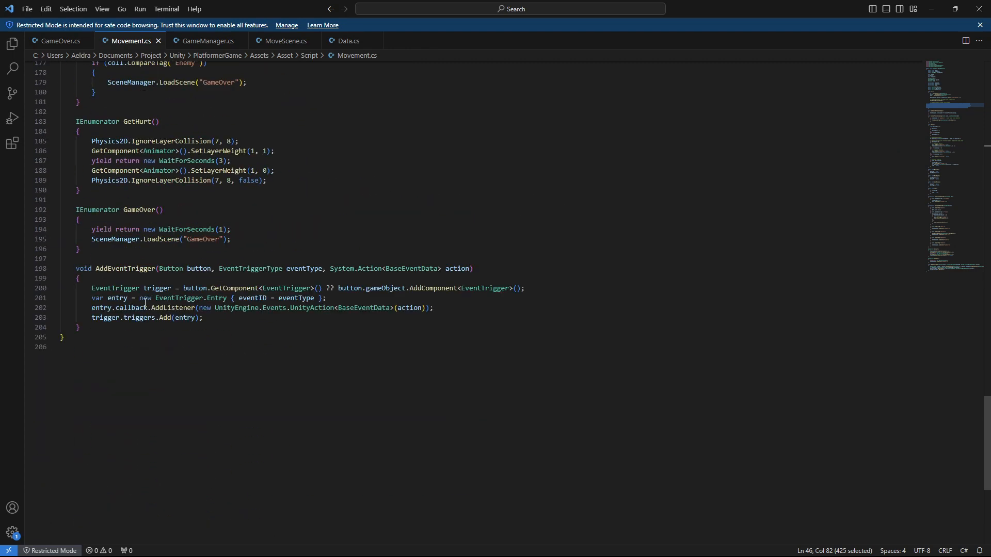
drag(76, 269, 434, 325)
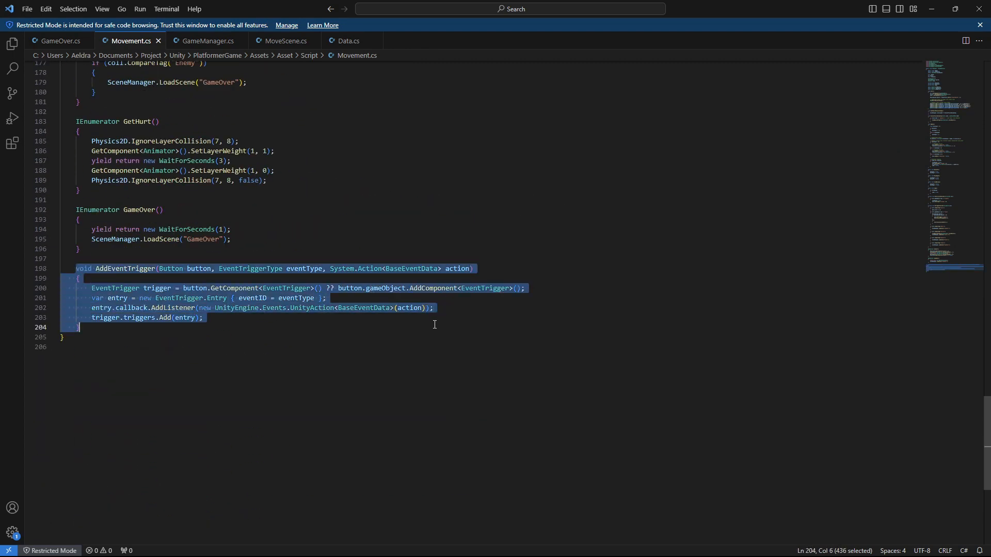
scroll(240, 326, up, 3)
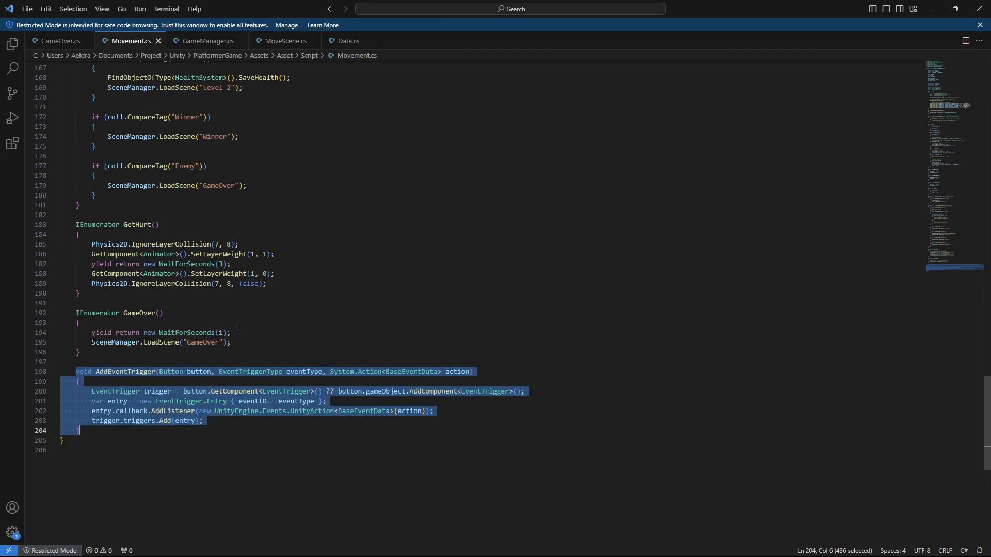
key(Escape)
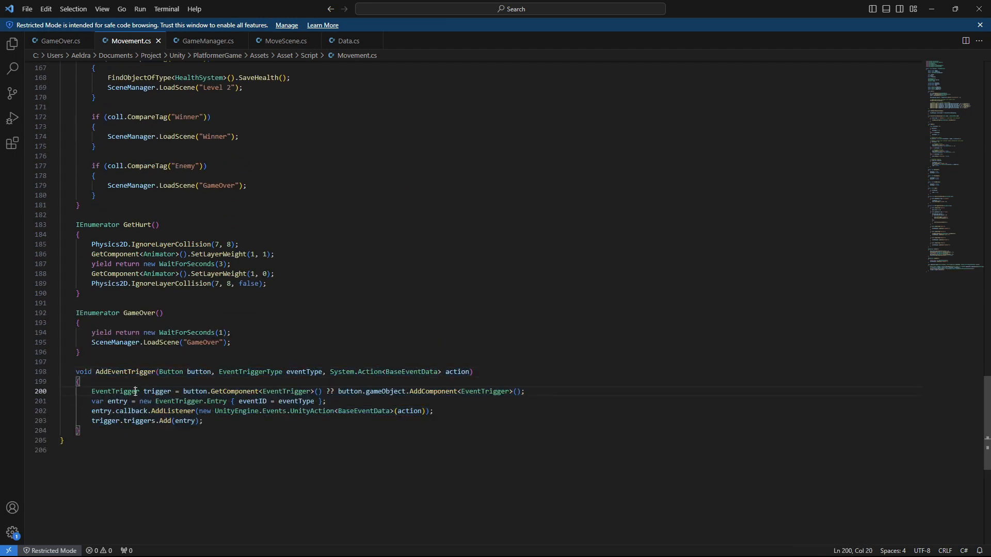
click(351, 392)
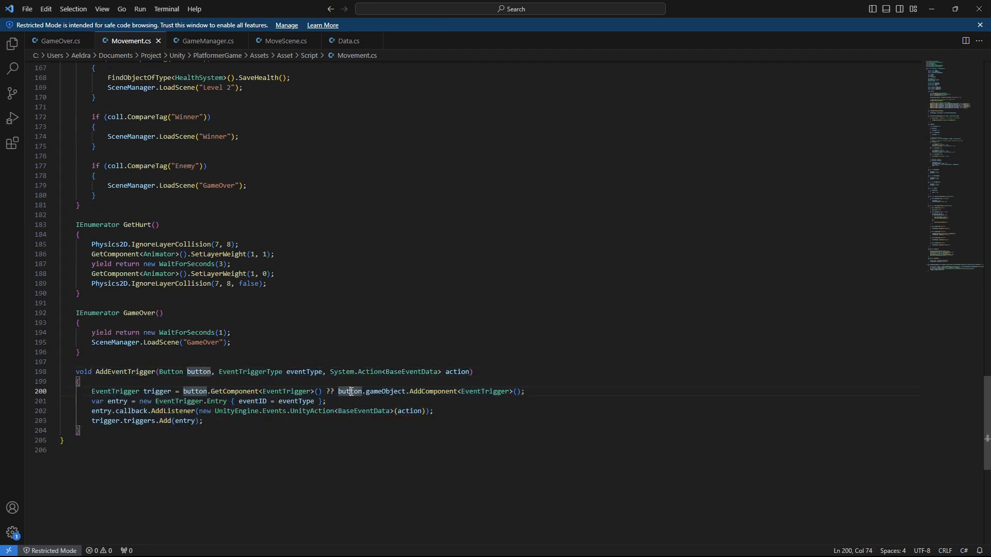
click(930, 11)
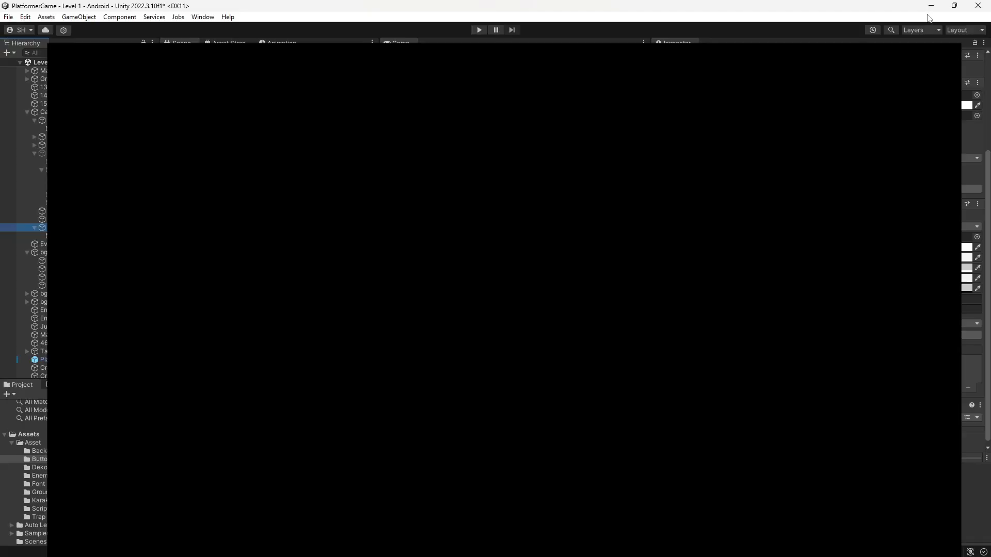
Play-test Level 1 by moving the Player back and forth with the on-screen left and right buttons
click(479, 30)
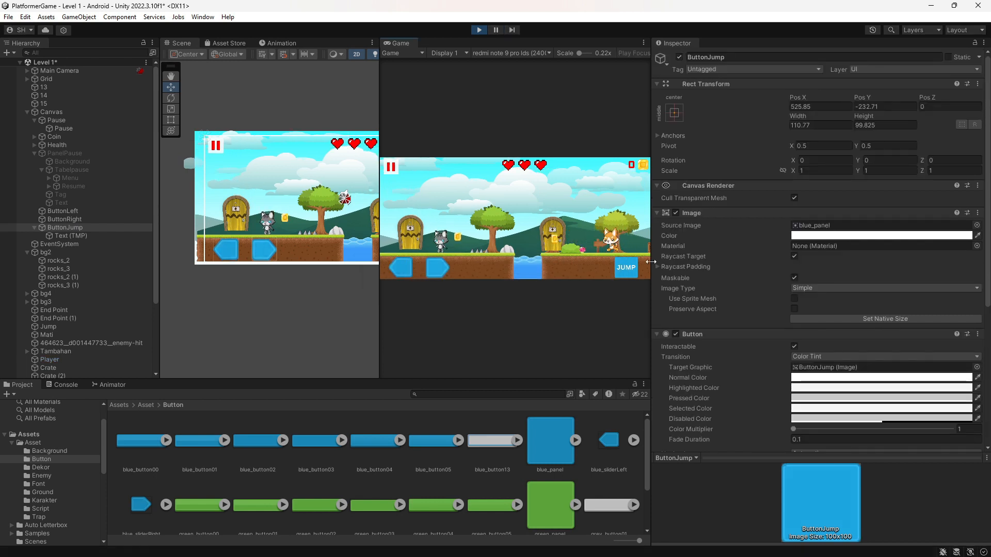
click(428, 269)
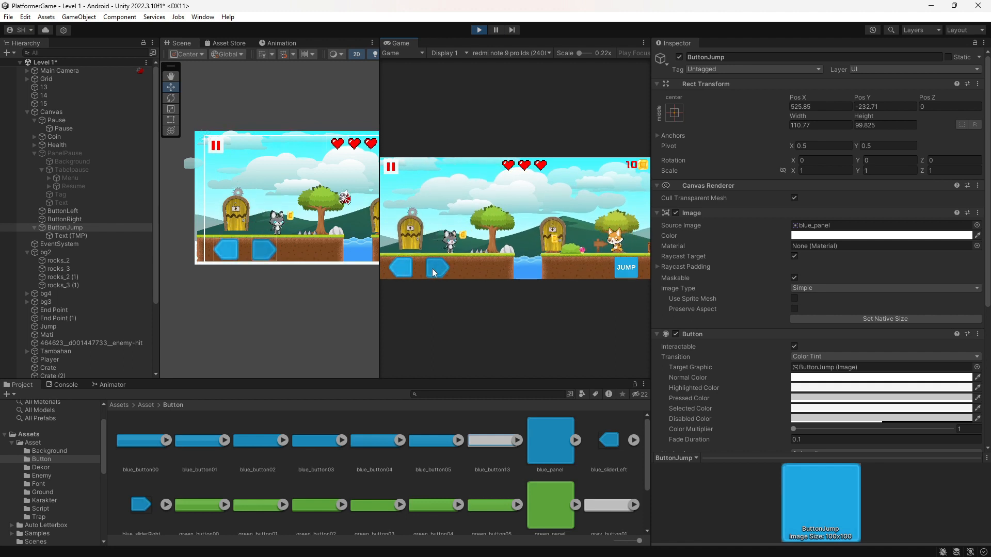
click(433, 269)
click(400, 269)
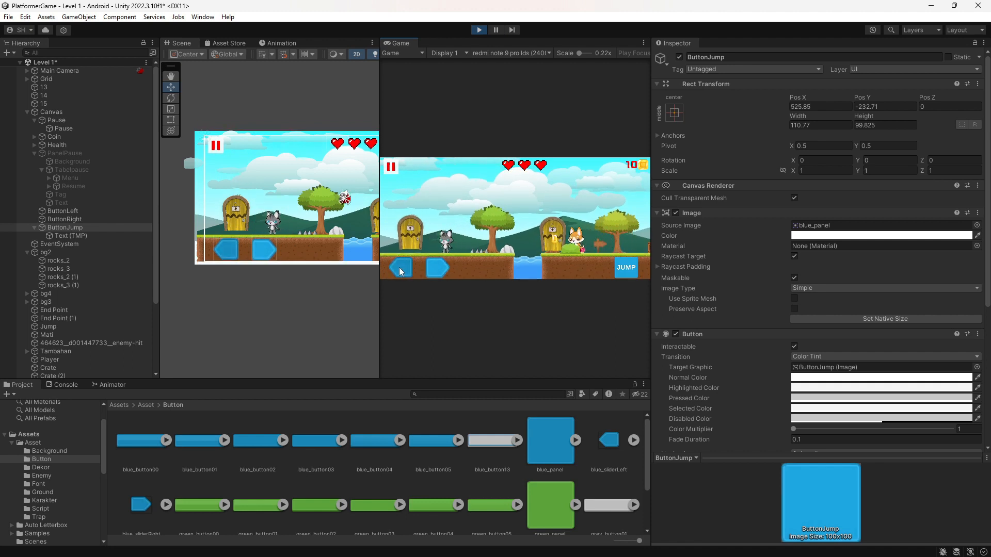
click(432, 270)
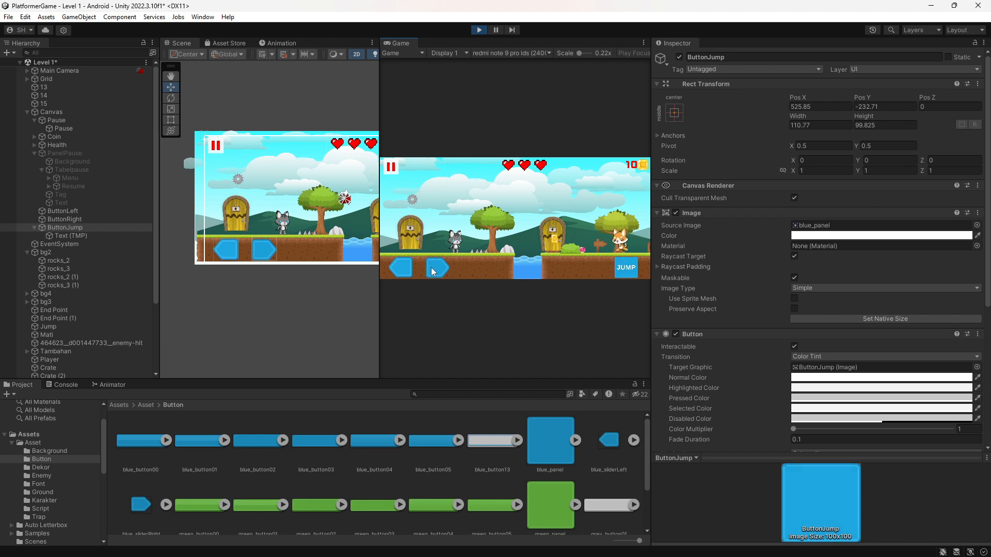
click(441, 258)
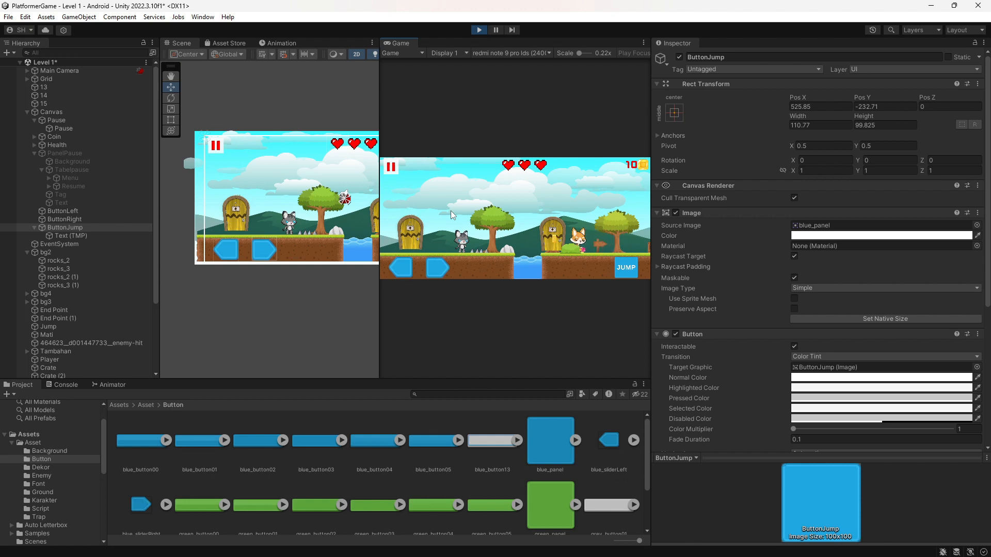
click(401, 267)
click(436, 267)
click(411, 265)
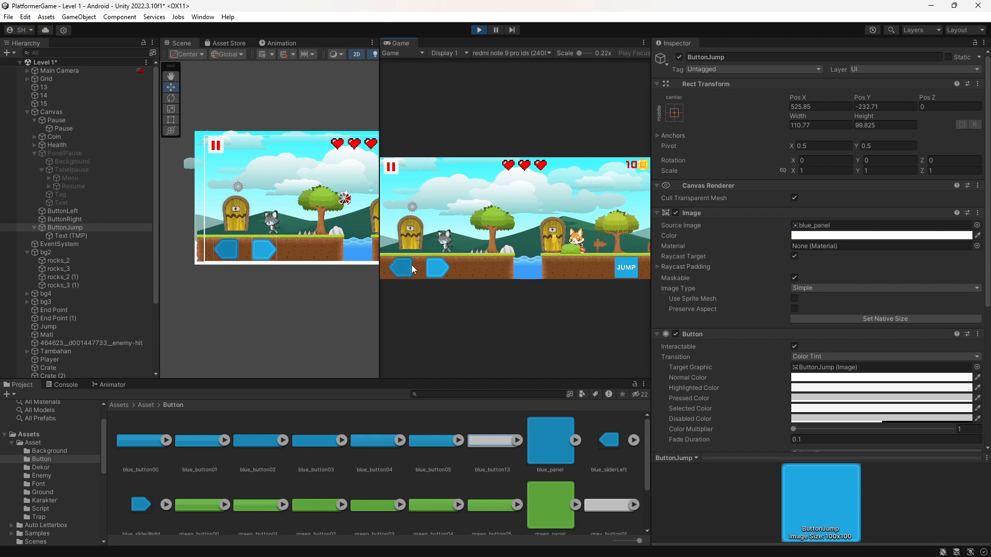
click(433, 267)
click(411, 270)
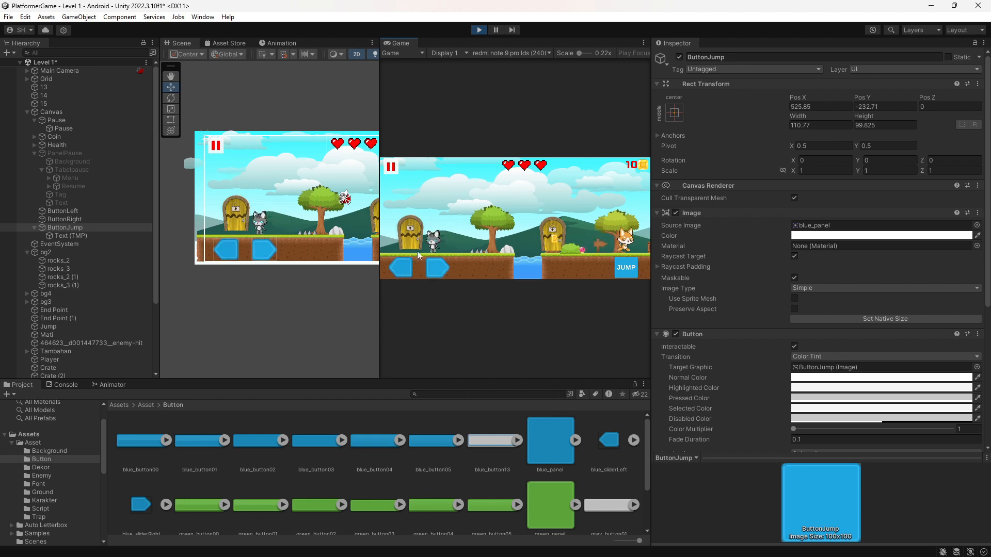
click(443, 260)
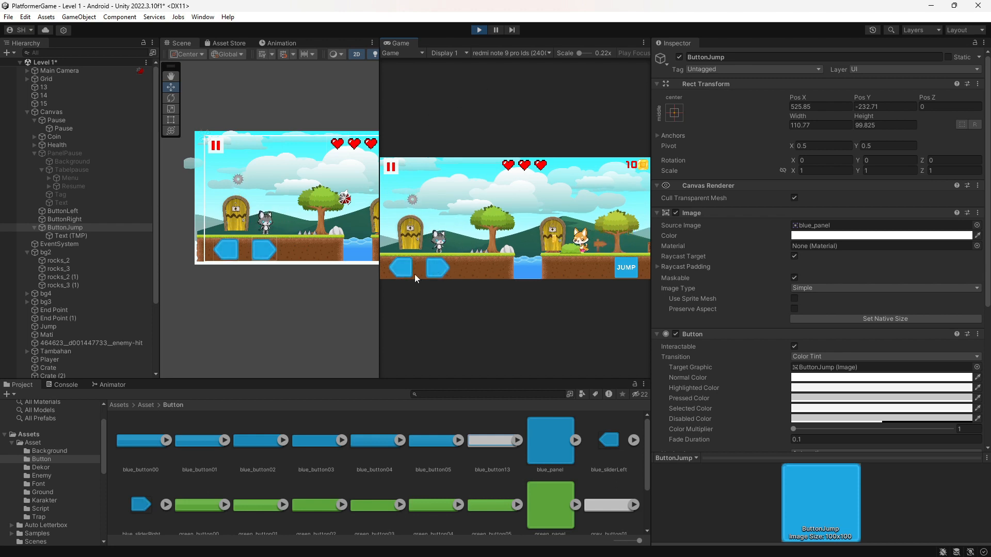
Switch to Movement.cs in Visual Studio Code and review the button fields, Start method and keyboard input comment in Update
mouse_move(660, 546)
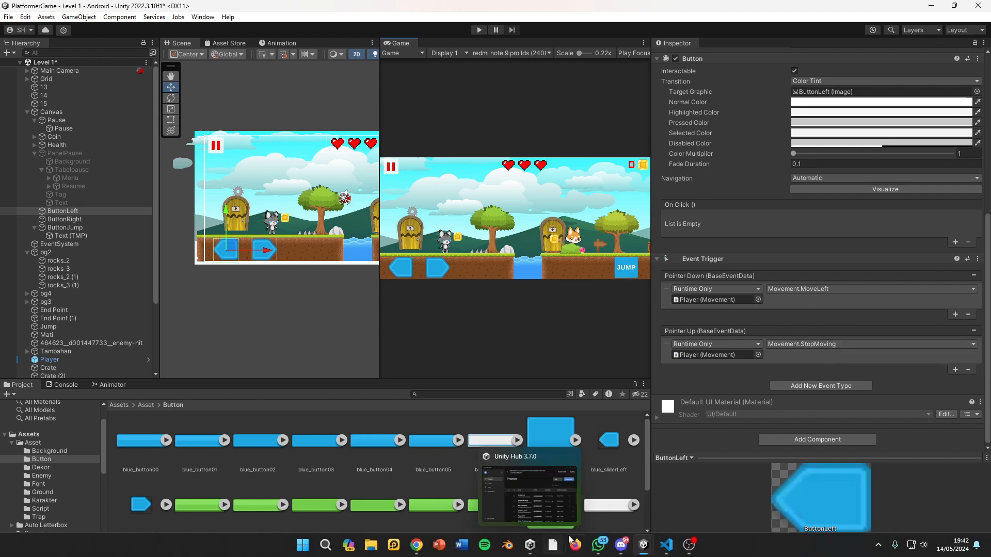
mouse_move(665, 544)
click(646, 525)
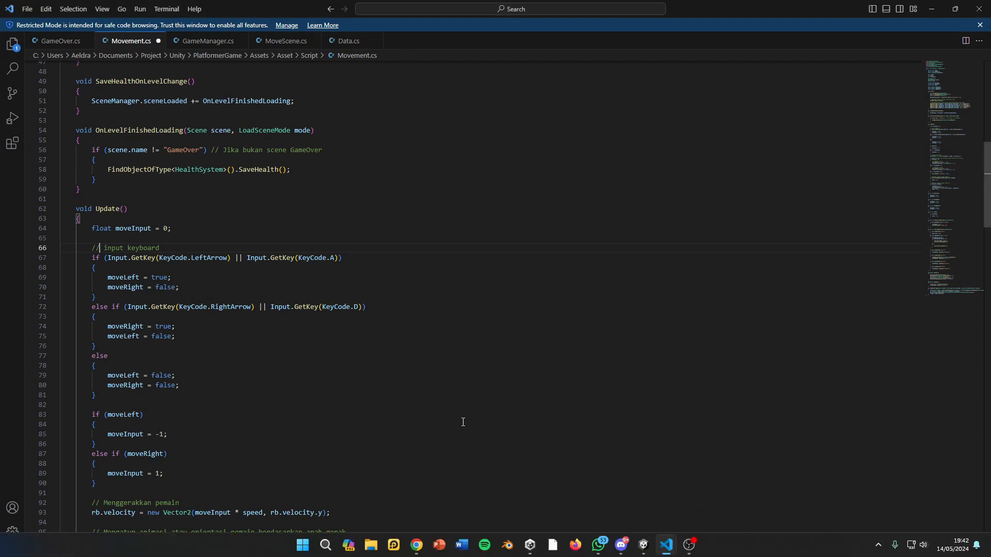
click(95, 246)
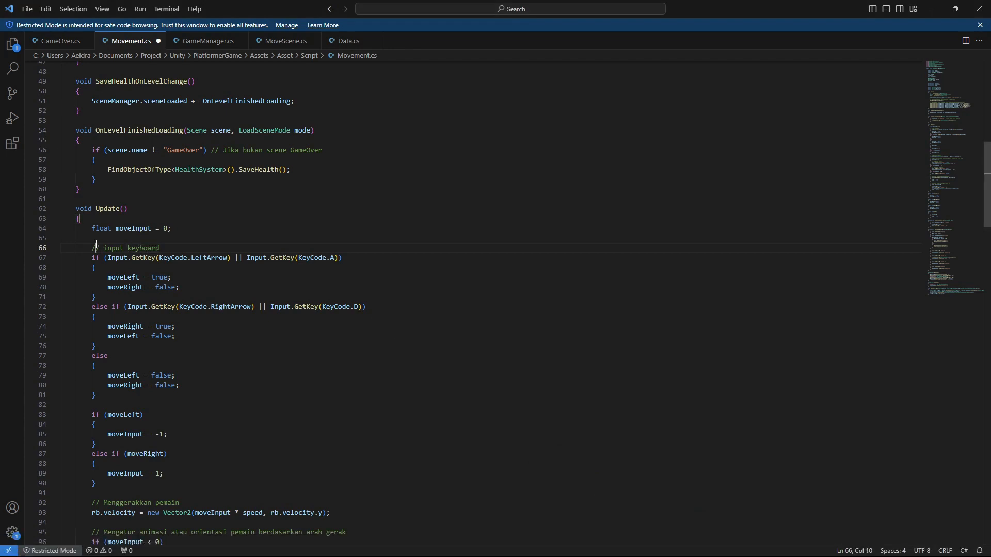
click(176, 254)
click(117, 249)
scroll(135, 267, down, 2)
scroll(248, 175, up, 4)
scroll(284, 135, up, 10)
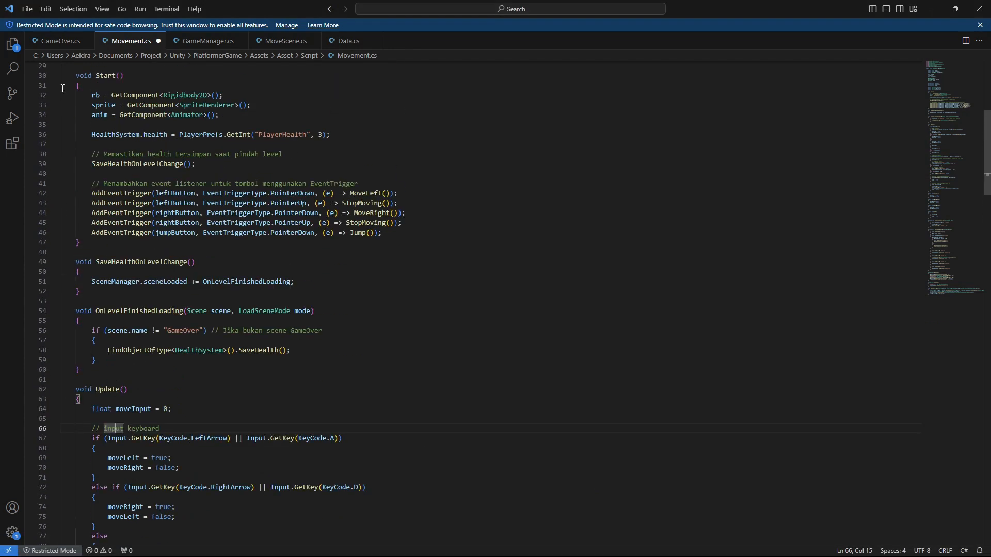
scroll(246, 409, down, 4)
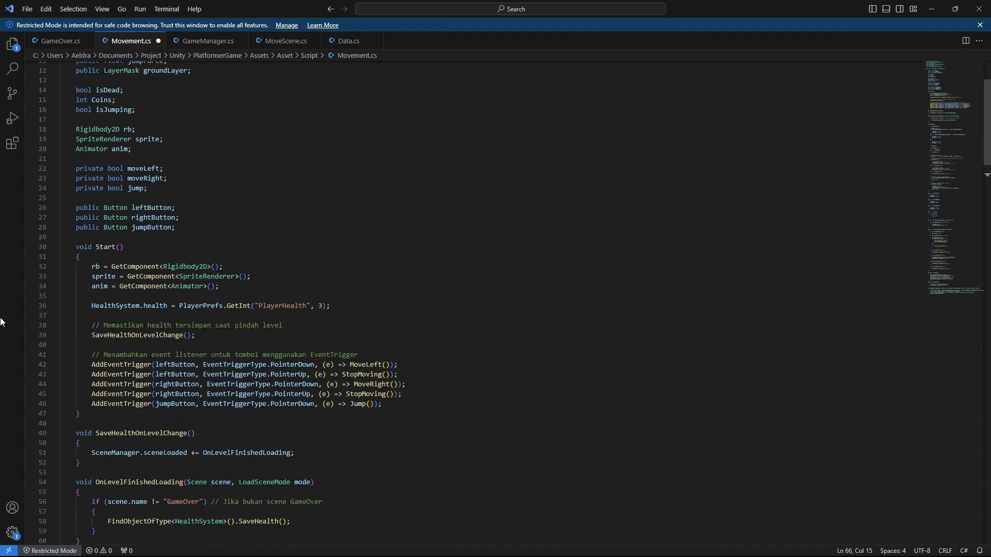
scroll(281, 303, down, 3)
scroll(187, 356, down, 10)
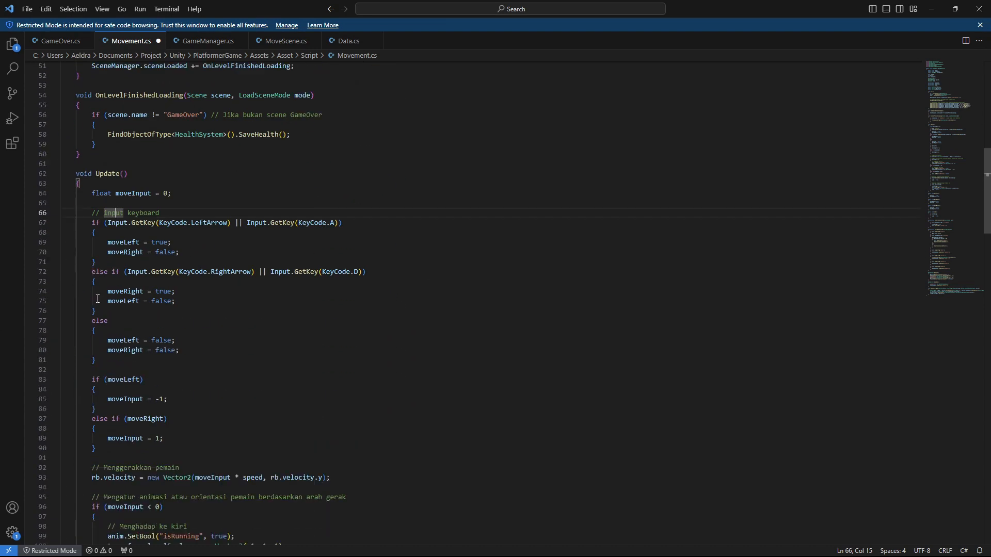
Examine the keyboard checks in Update for LeftArrow or A and RightArrow or D, including their moveLeft and moveRight assignments
drag(93, 223, 191, 298)
key(Down)
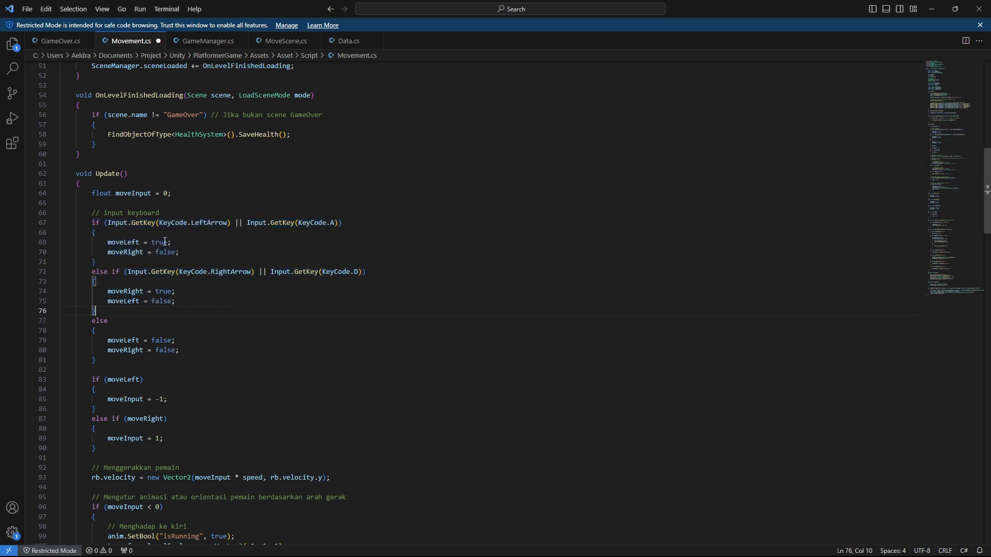
click(202, 223)
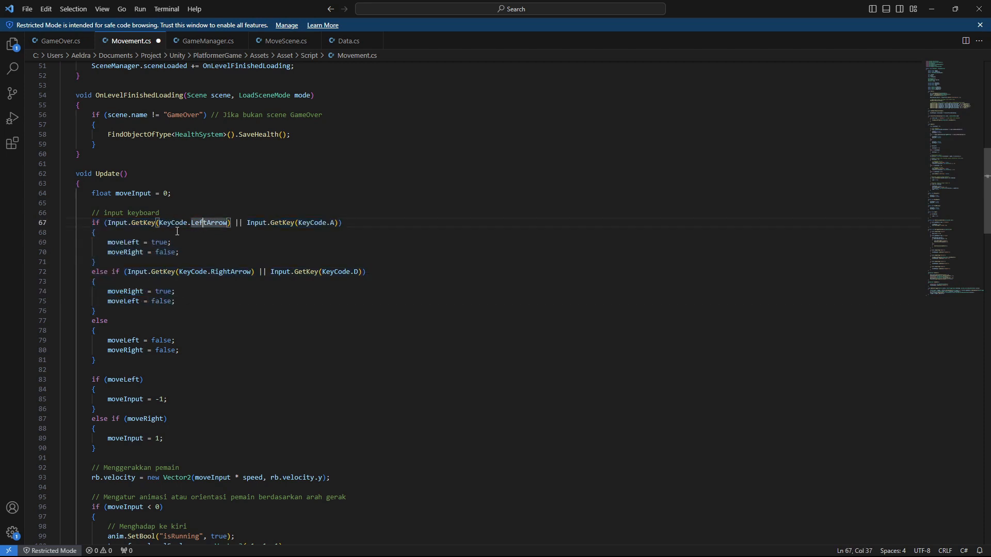
double_click(207, 222)
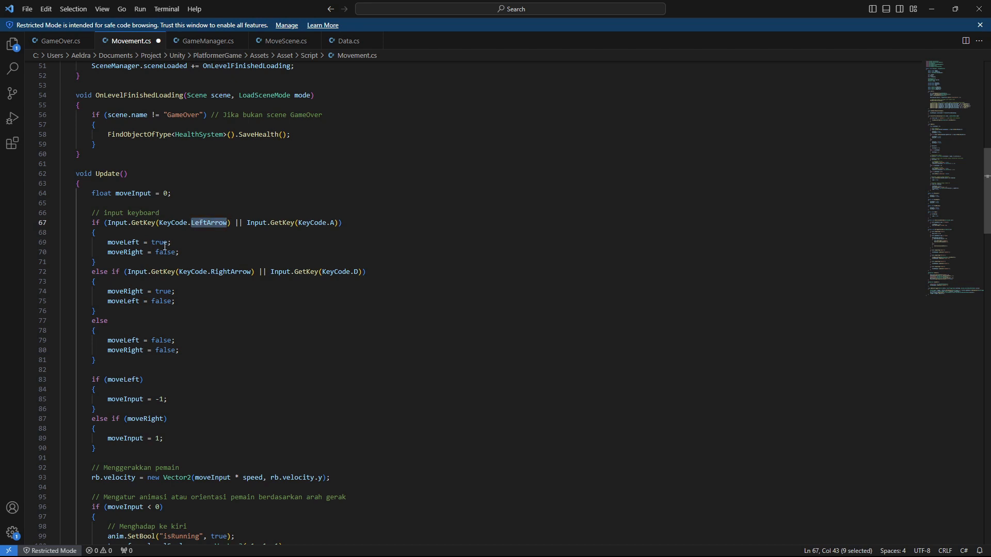
double_click(164, 245)
double_click(199, 225)
double_click(307, 221)
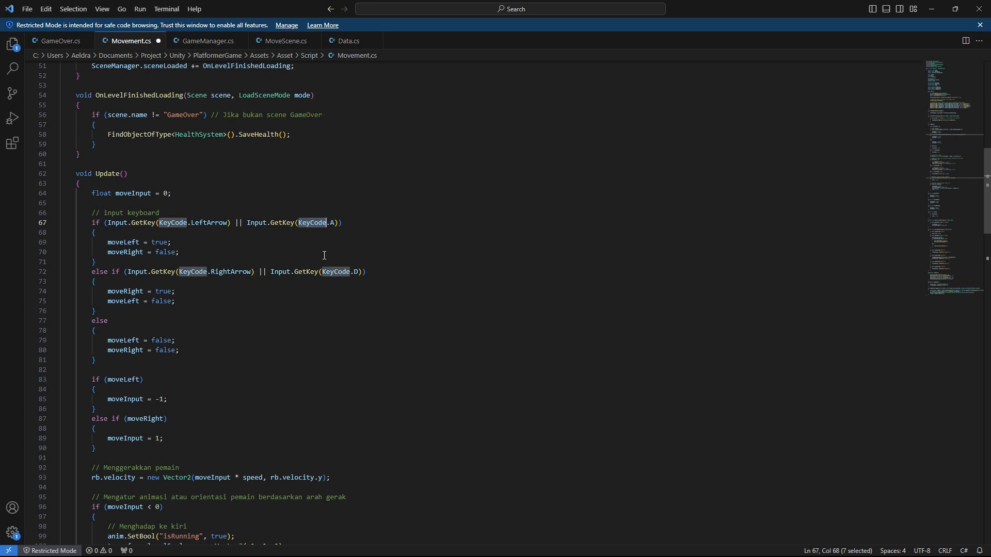
double_click(211, 225)
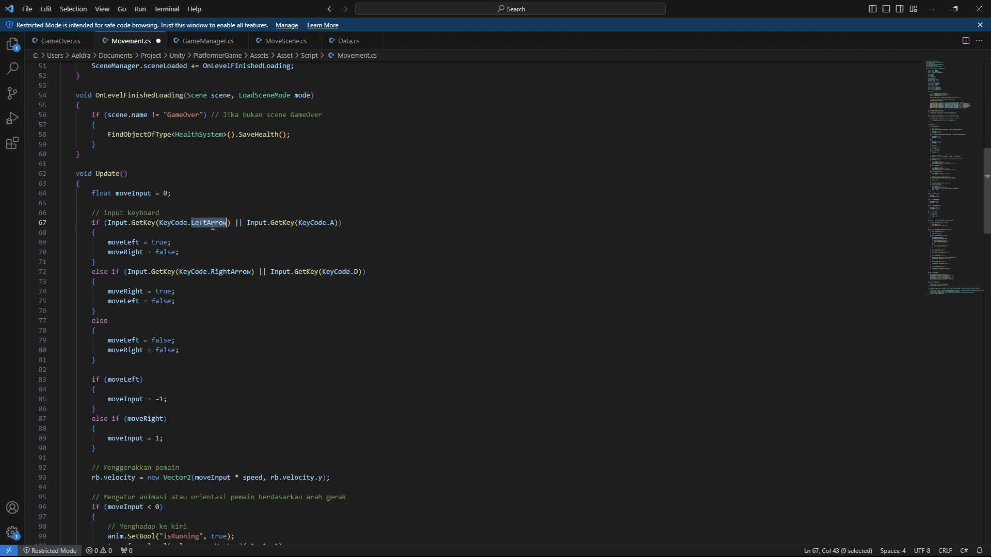
double_click(316, 223)
double_click(160, 242)
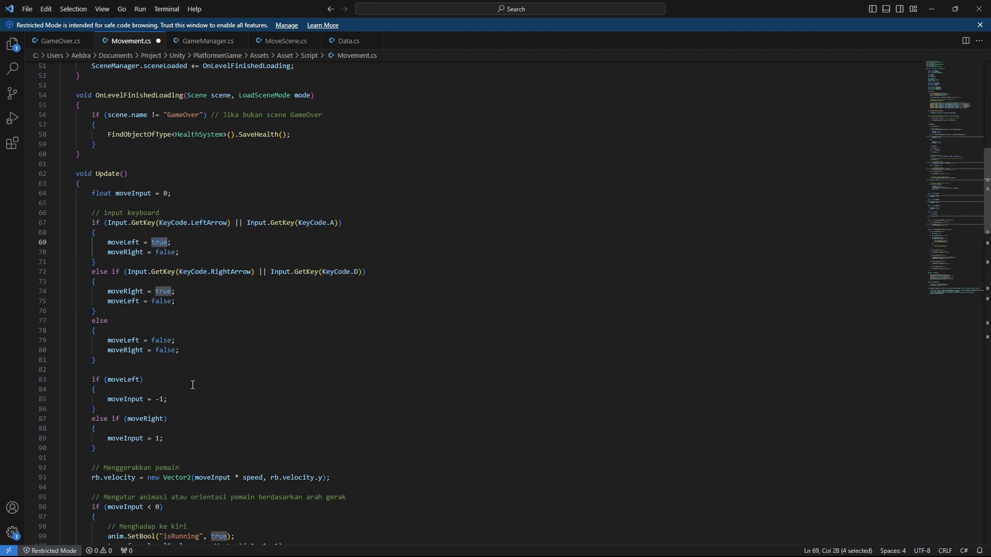
double_click(226, 271)
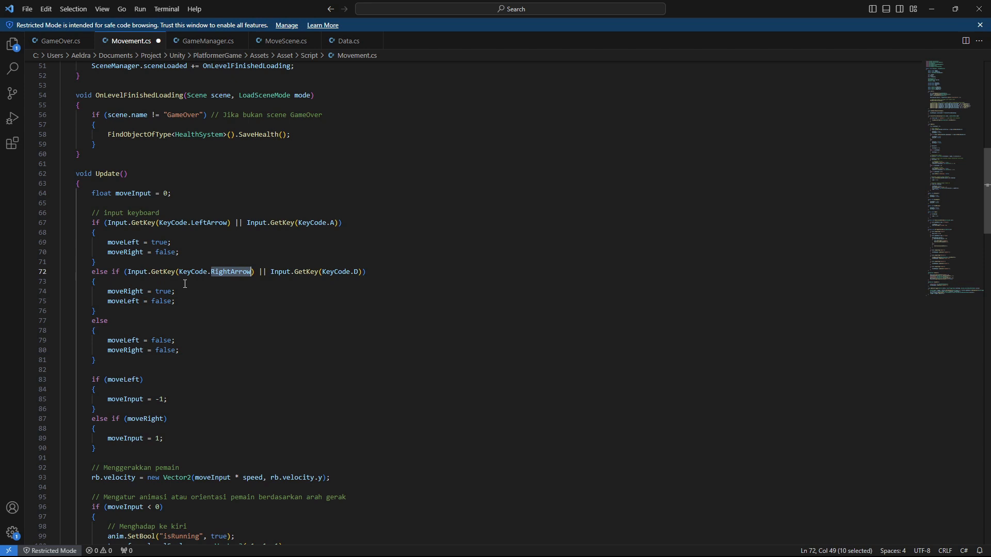
scroll(185, 283, down, 10)
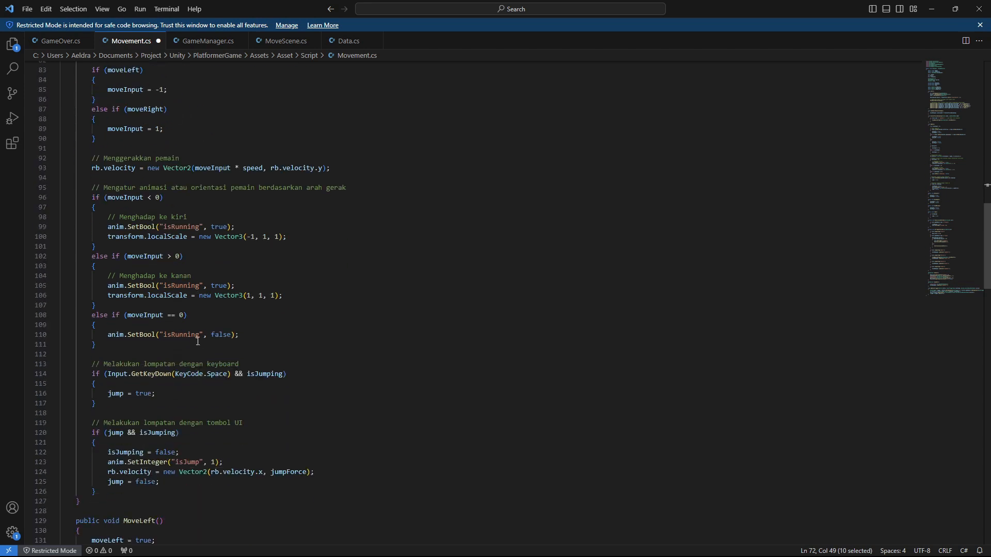
Examine the keyboard jump check using KeyCode.Space and the UI-button jump block in Update, including their comments
scroll(202, 367, down, 1)
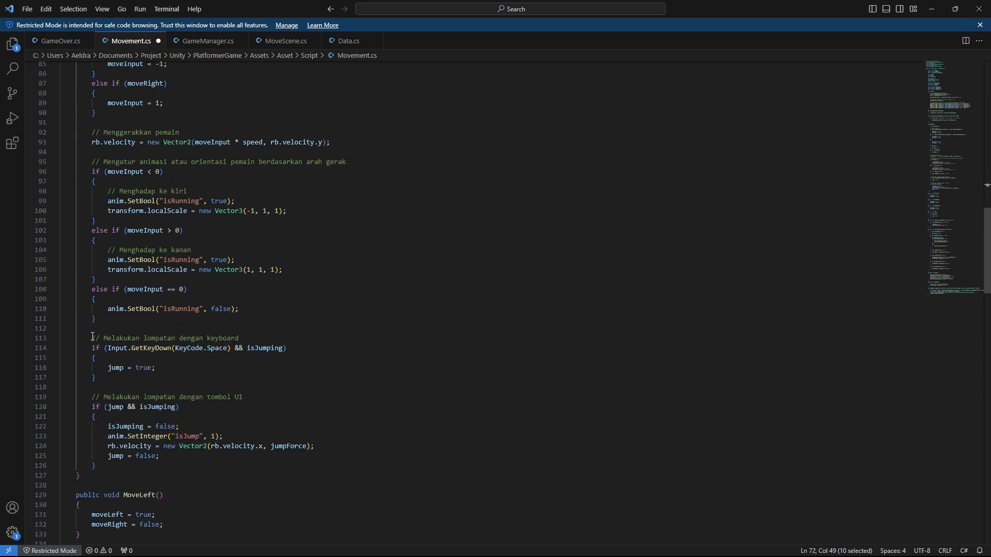
drag(92, 338, 181, 373)
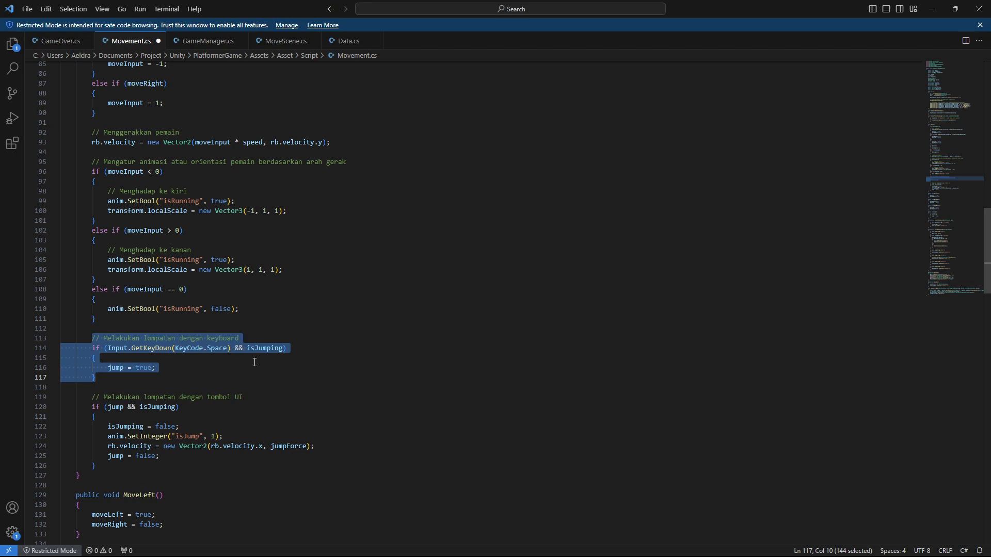
click(171, 367)
scroll(144, 377, down, 3)
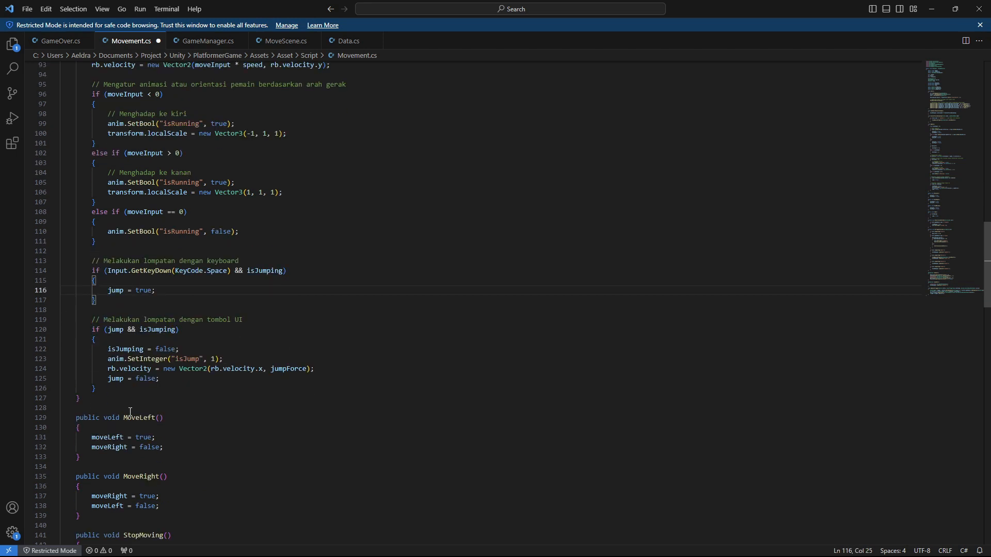
scroll(126, 391, up, 3)
drag(93, 338, 154, 380)
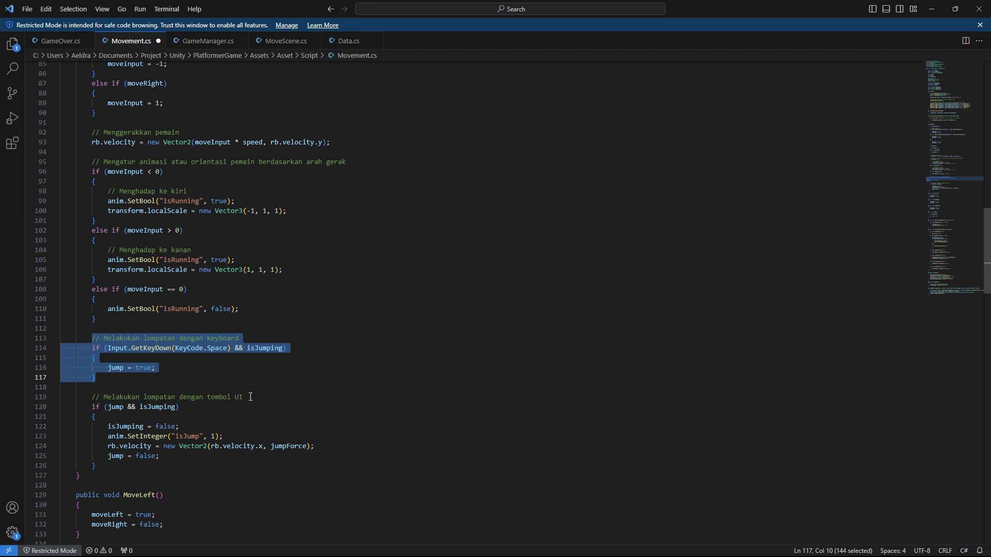
drag(250, 397, 92, 399)
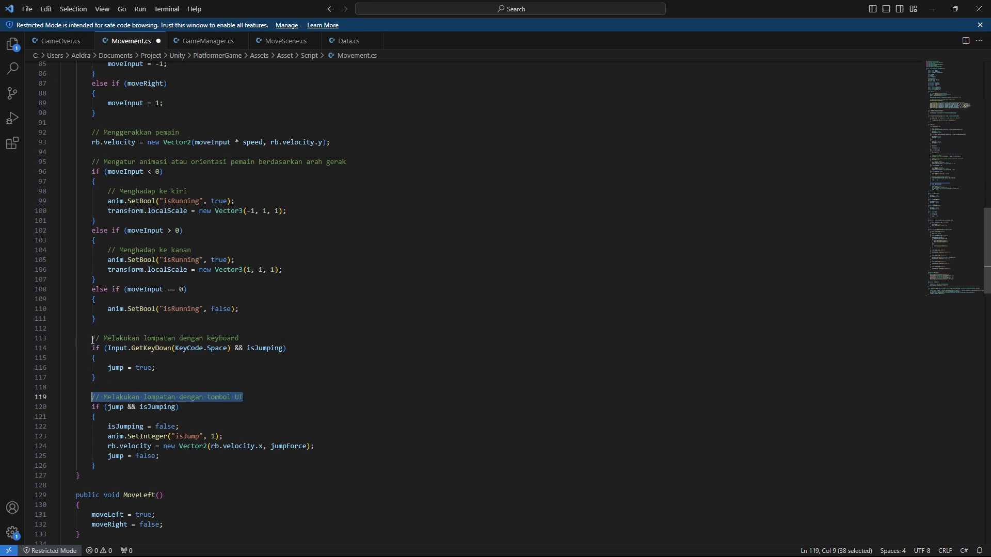
drag(93, 339, 239, 339)
scroll(211, 411, up, 2)
scroll(211, 412, down, 3)
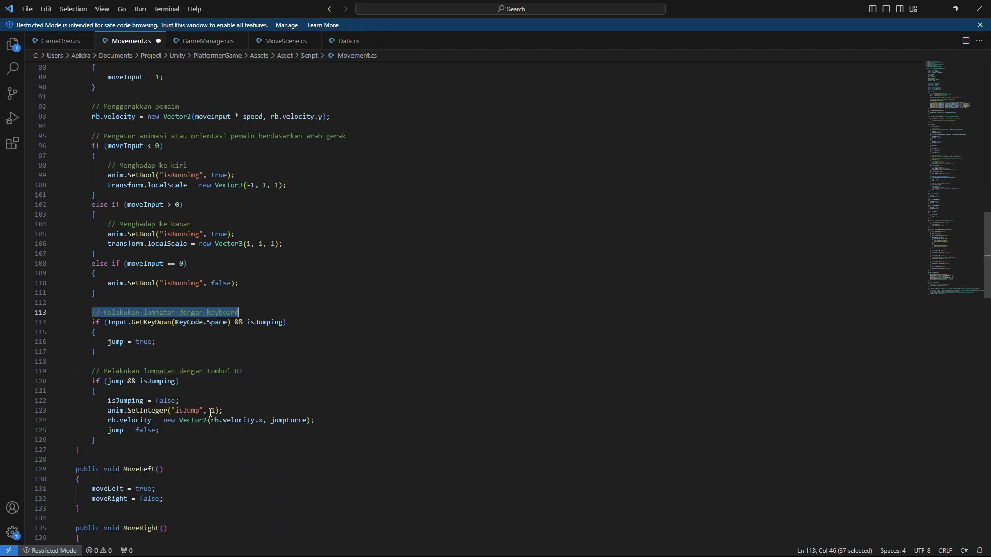
drag(248, 374, 89, 371)
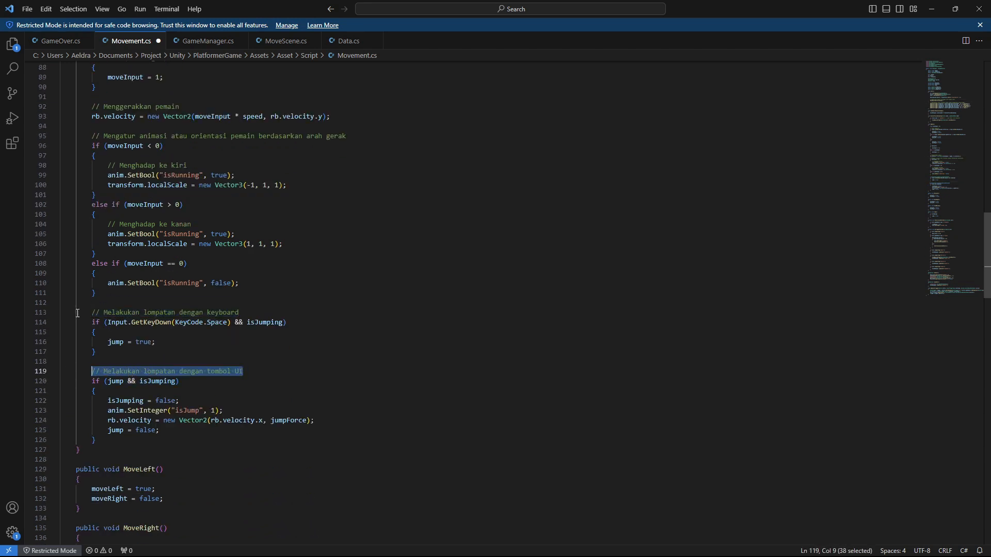
drag(94, 312, 252, 312)
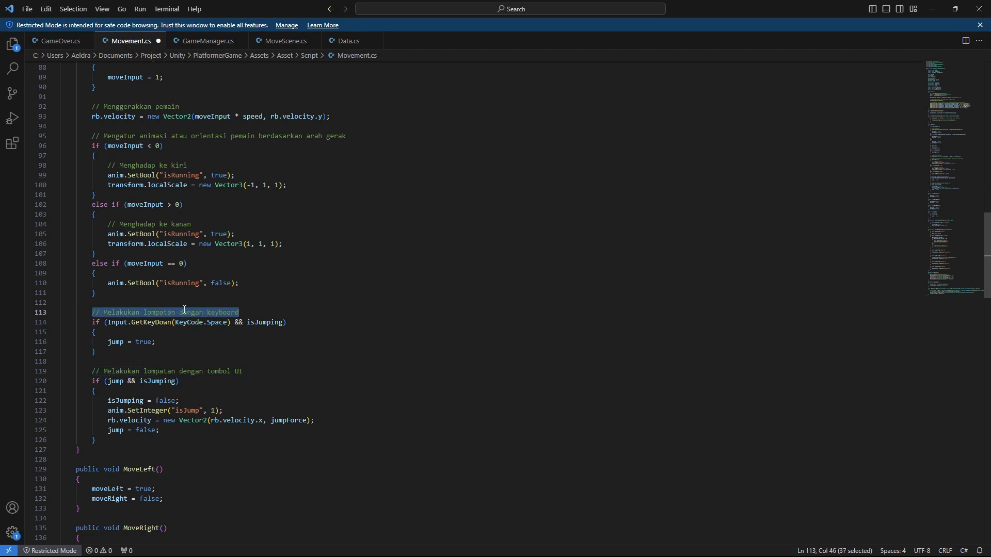
Review the comments on animation and left and right facing direction in Update, then save Movement.cs
drag(108, 223, 194, 223)
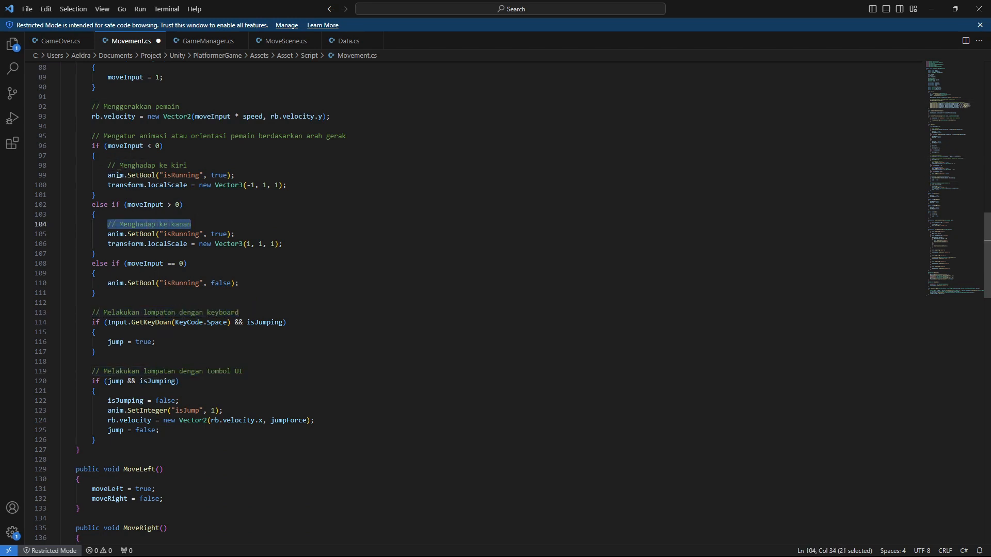
drag(108, 166, 193, 163)
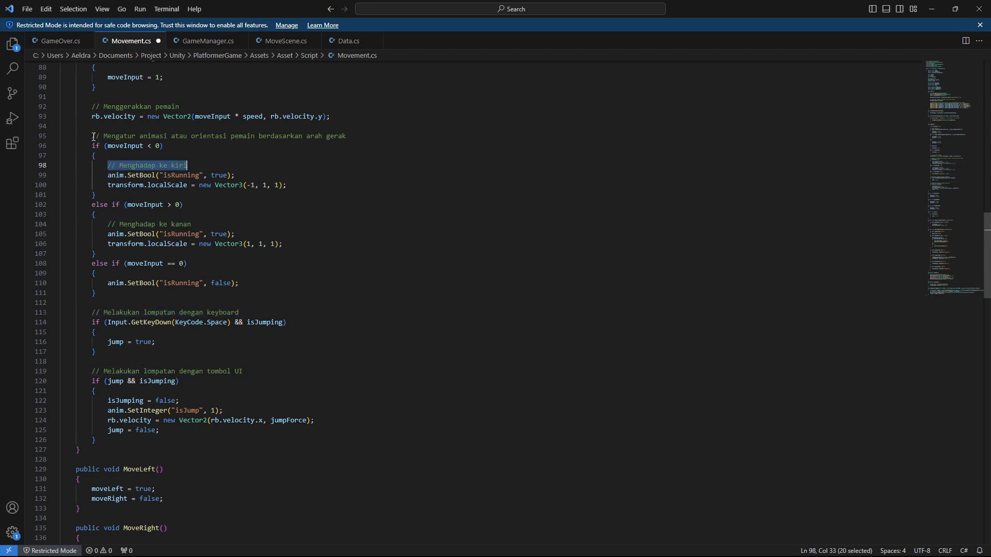
drag(94, 137, 387, 144)
click(193, 156)
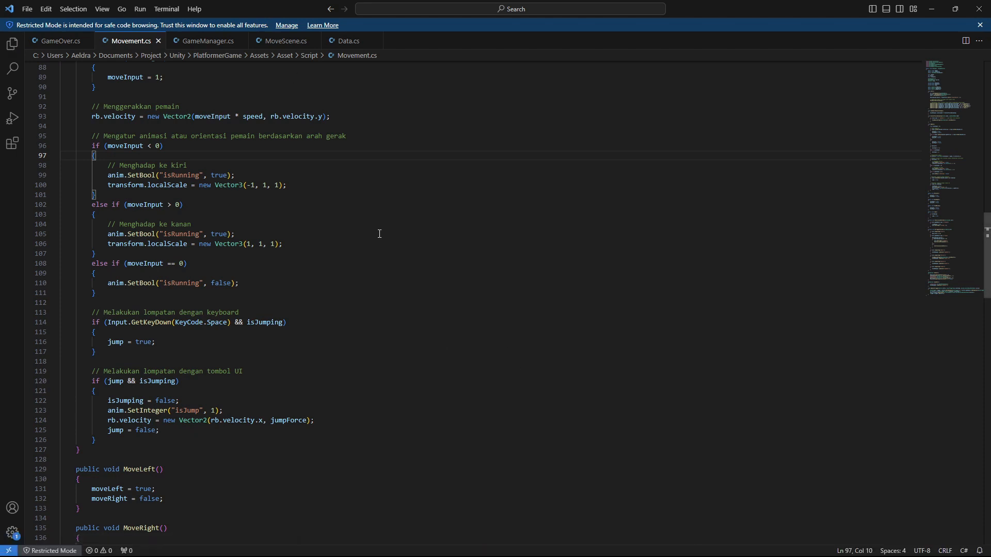
Switch to the PlatformerGame project in Unity, play-test the Player's controls in Level 1, then stop the game
mouse_move(643, 545)
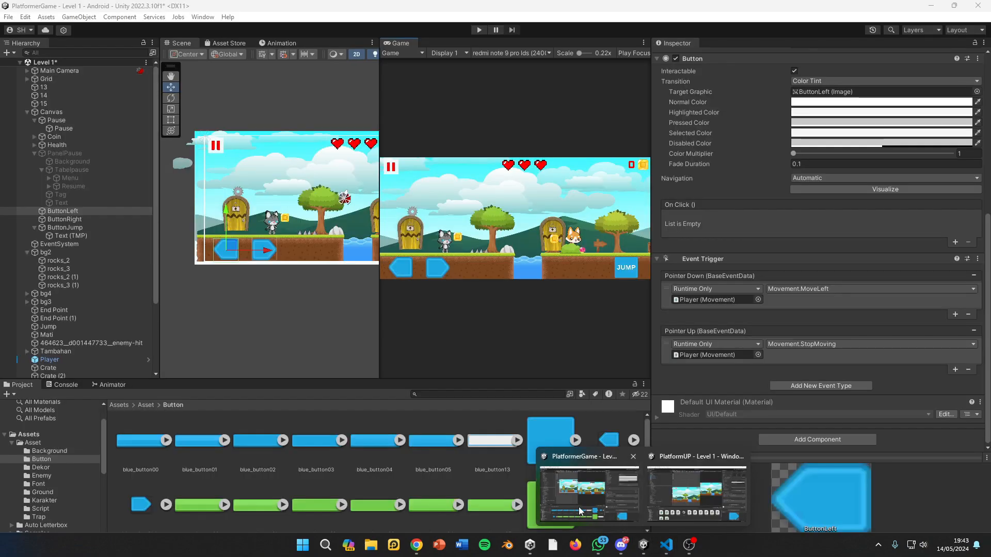
click(578, 507)
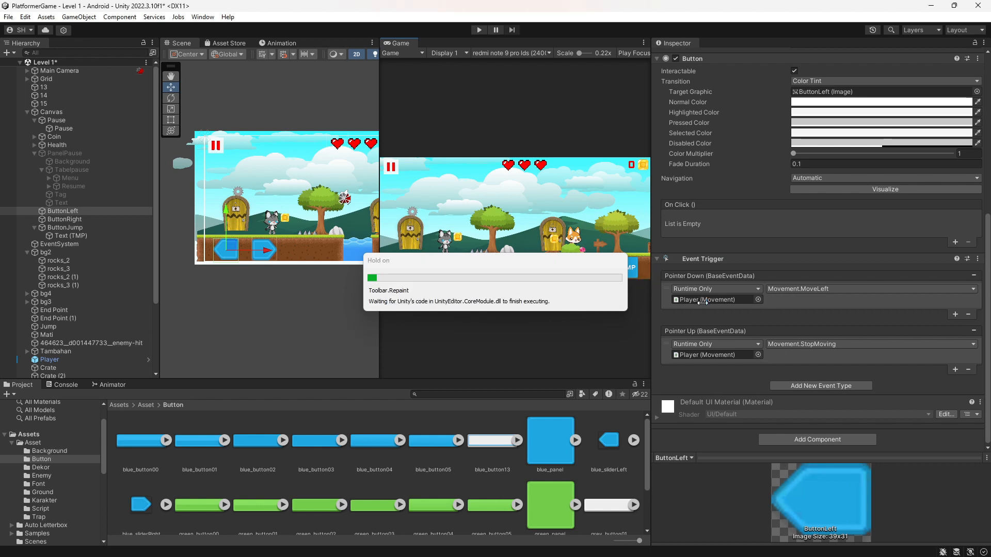
click(479, 30)
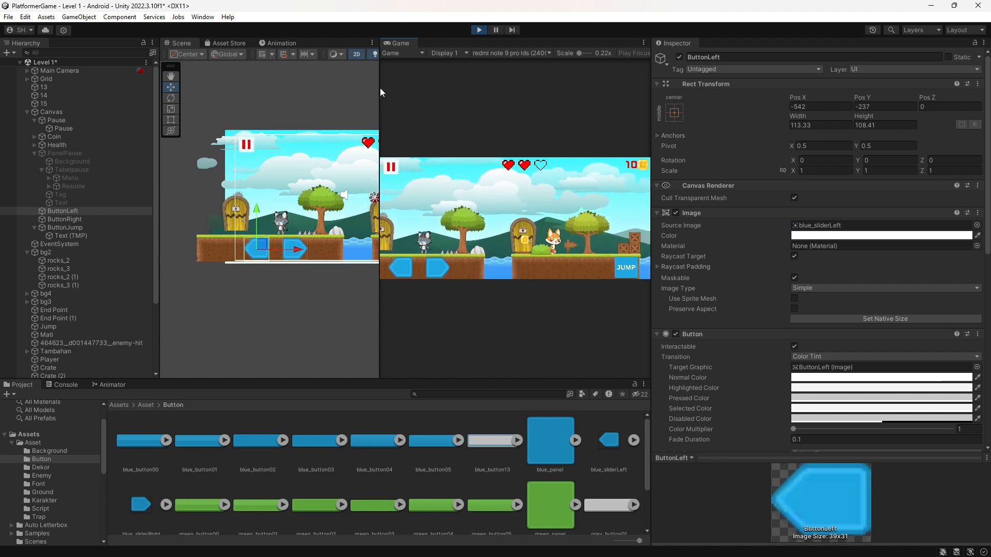
click(479, 30)
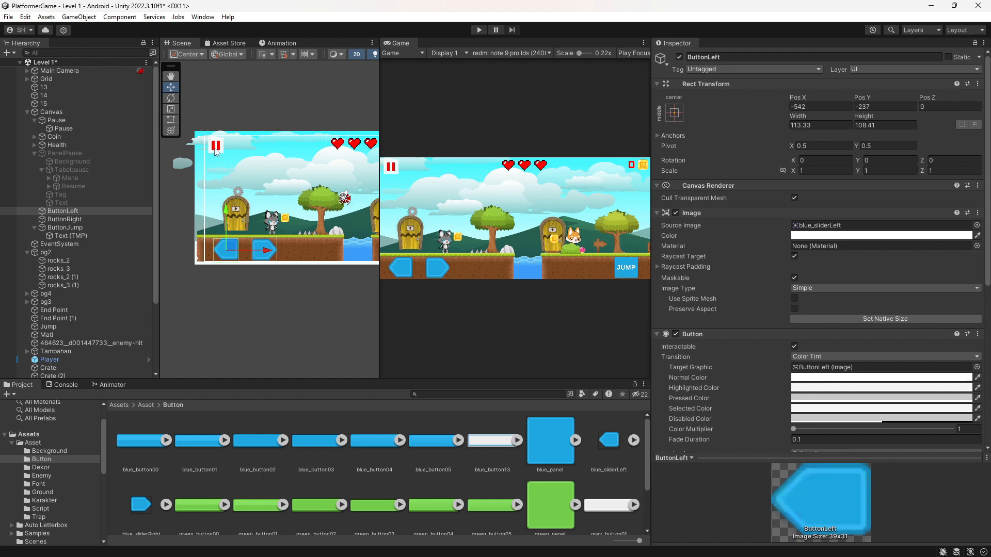
mouse_move(574, 552)
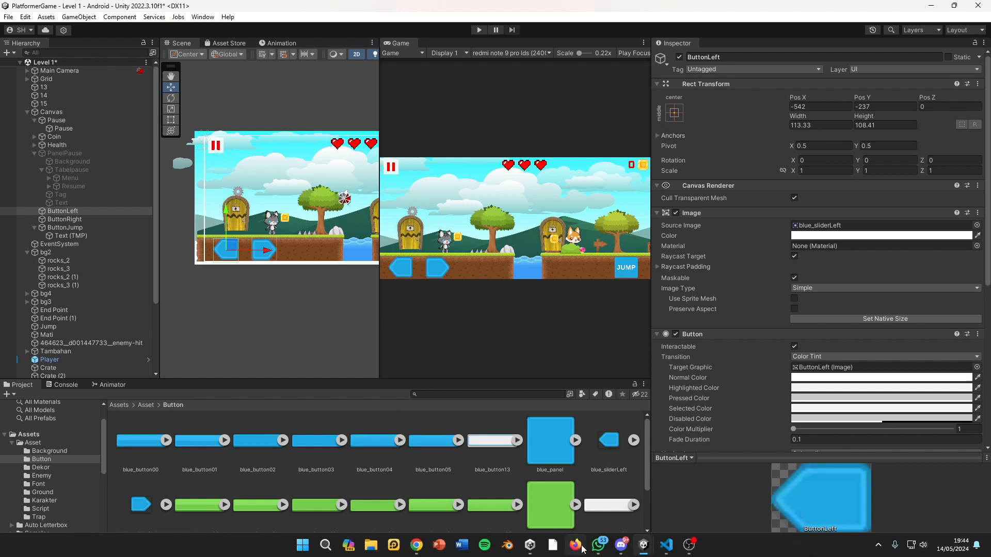